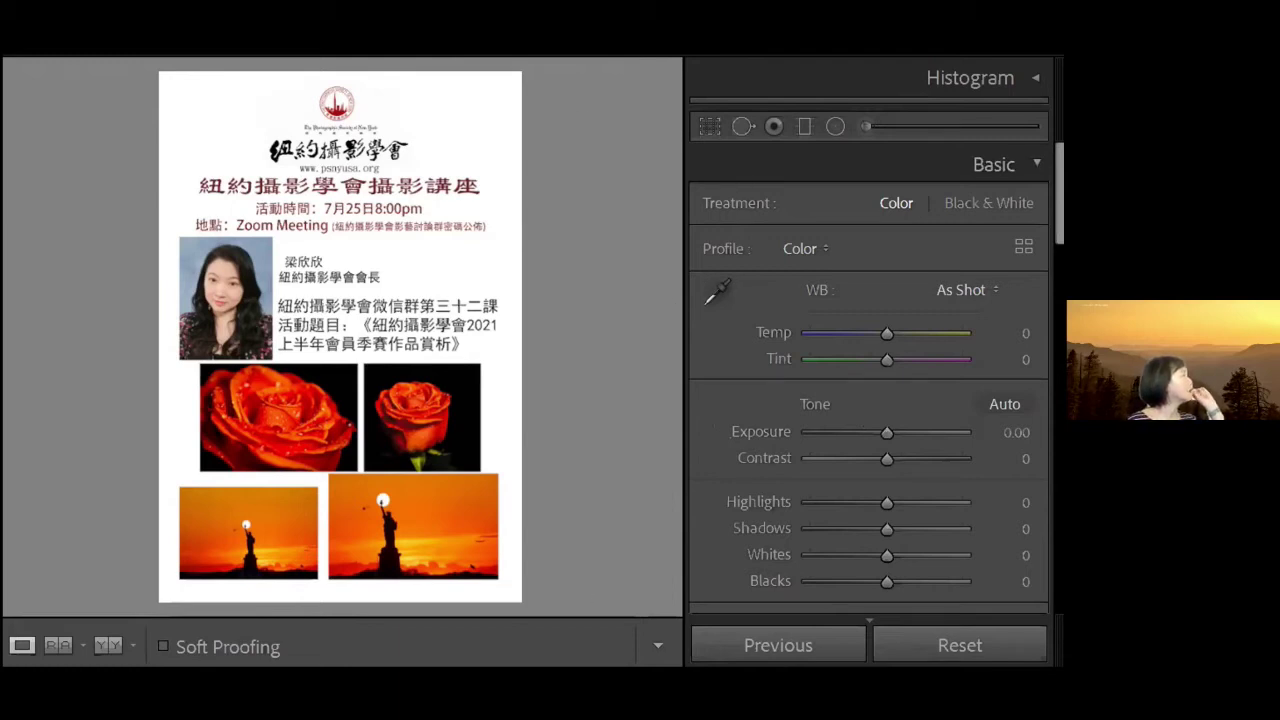
Step: Crop the Statue of Liberty sunset photo from the top, left and bottom edges so the torch sits near the upper-left thirds intersection
key("Right")
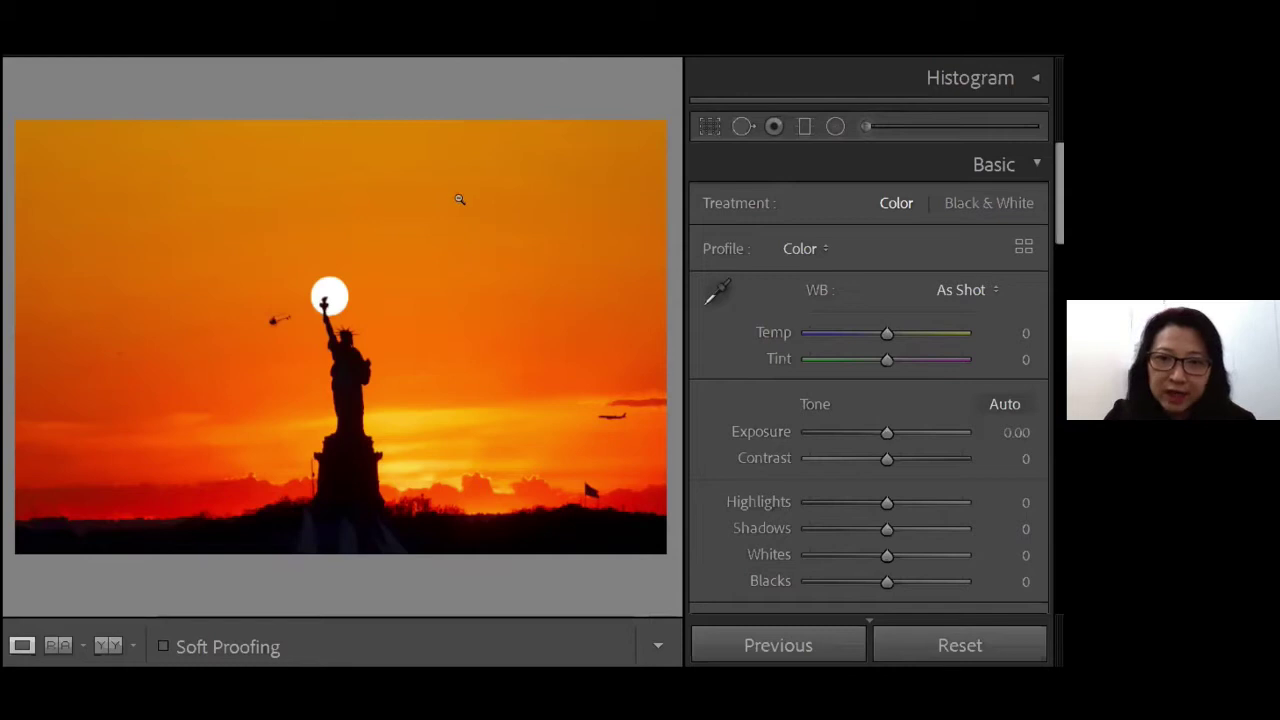
left_click(709, 126)
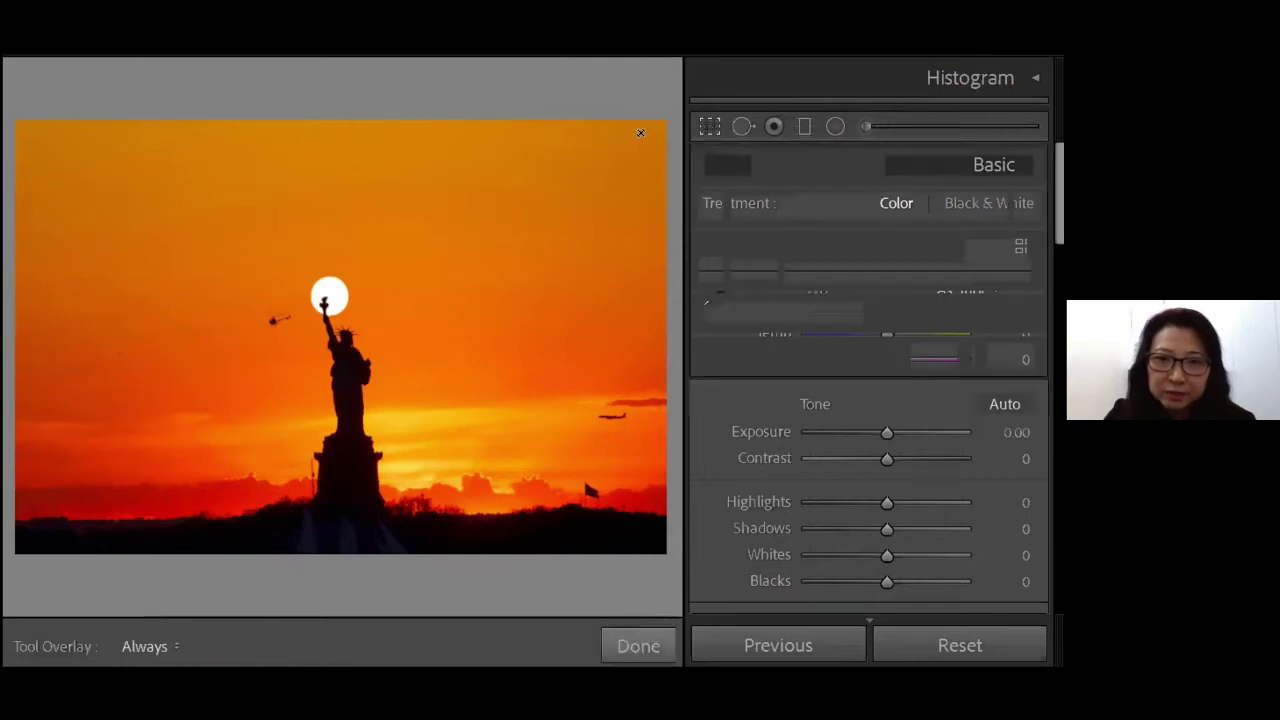
left_click_drag(340, 124, 340, 160)
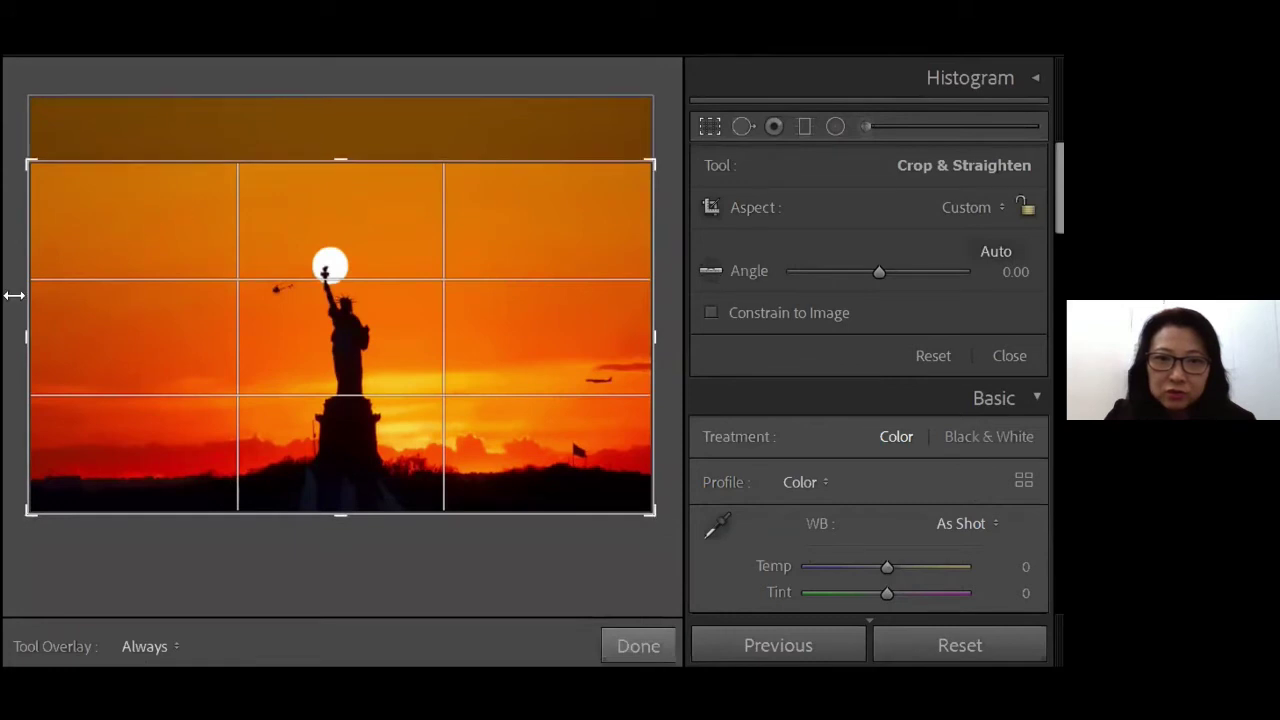
left_click_drag(28, 323, 71, 326)
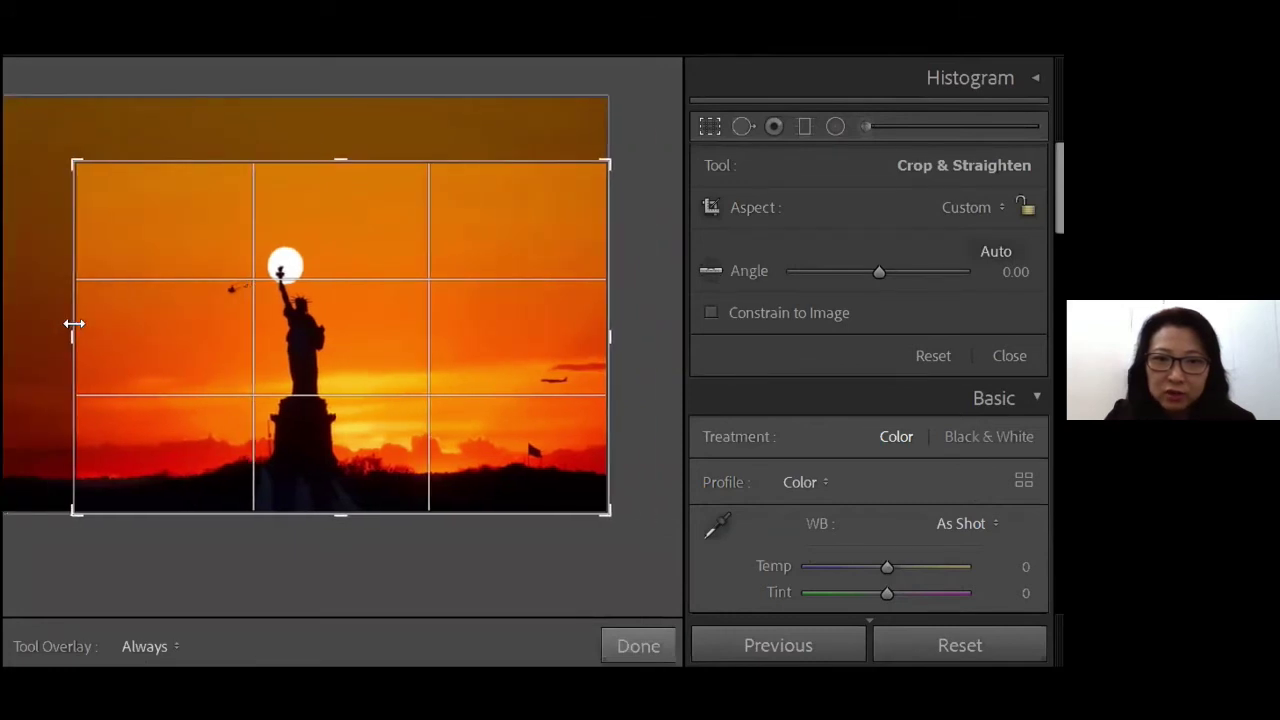
left_click_drag(346, 157, 348, 160)
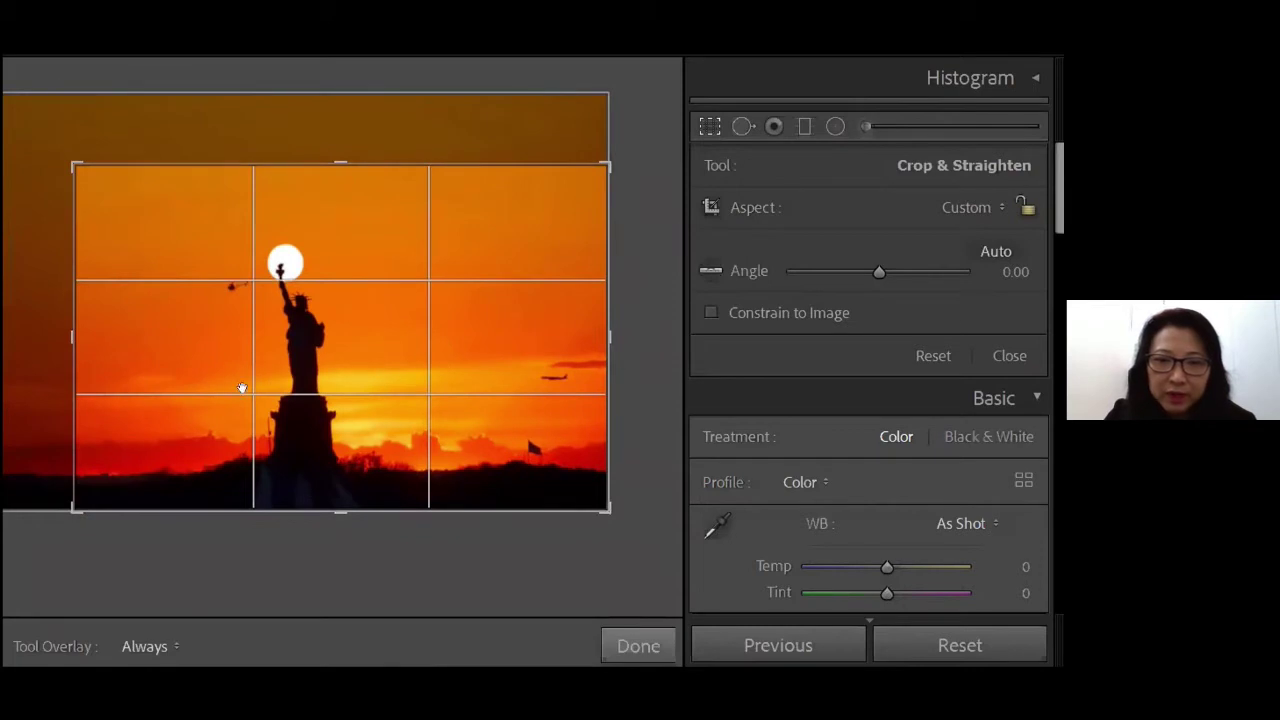
left_click_drag(242, 388, 240, 403)
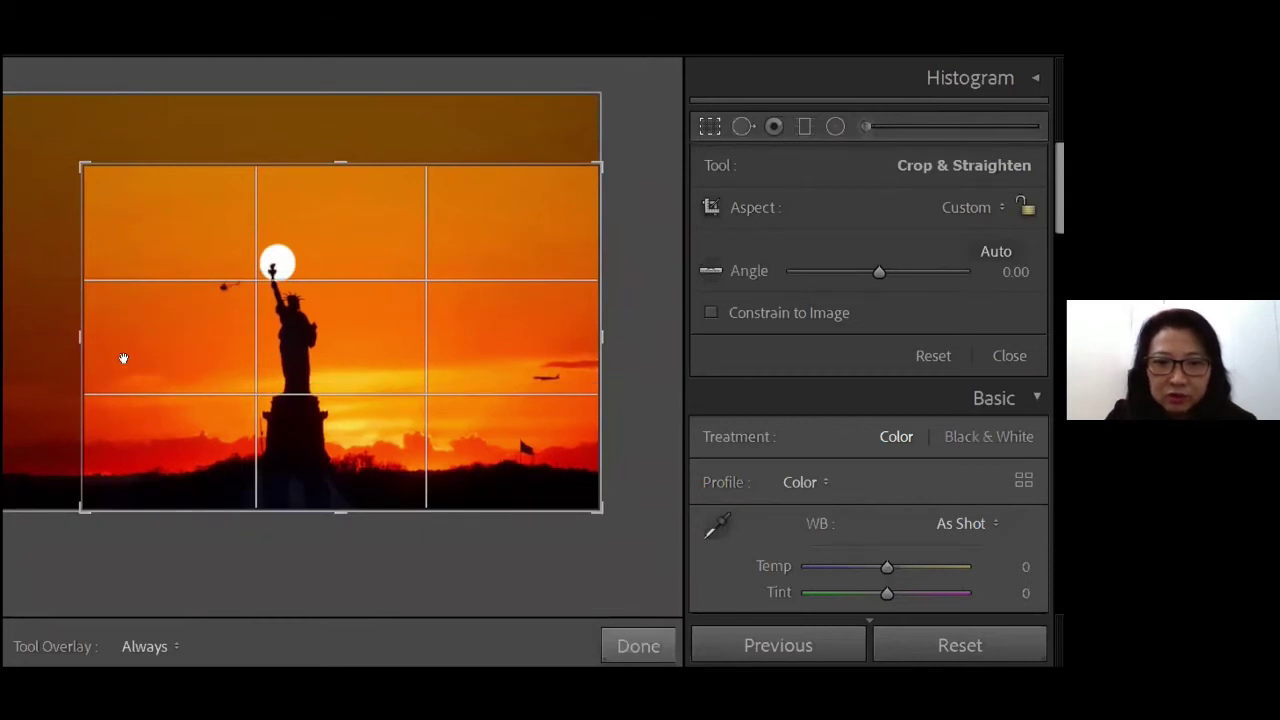
left_click_drag(89, 343, 98, 343)
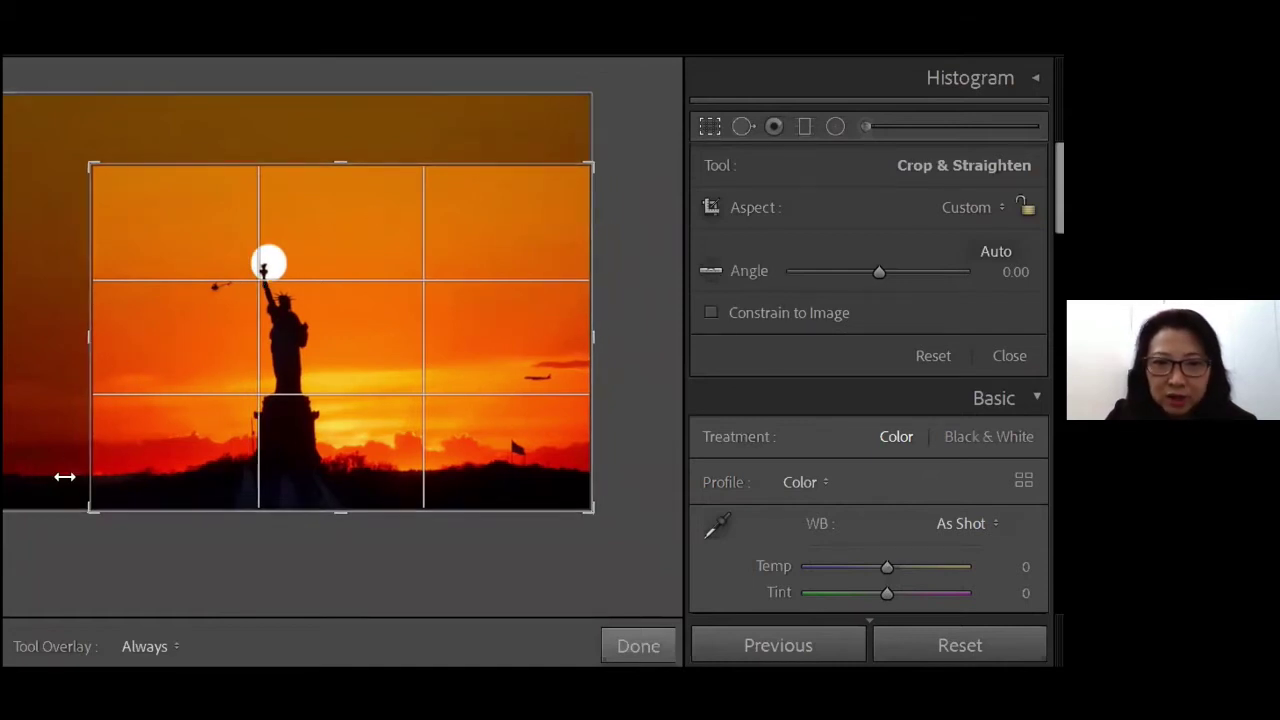
left_click_drag(325, 168, 332, 170)
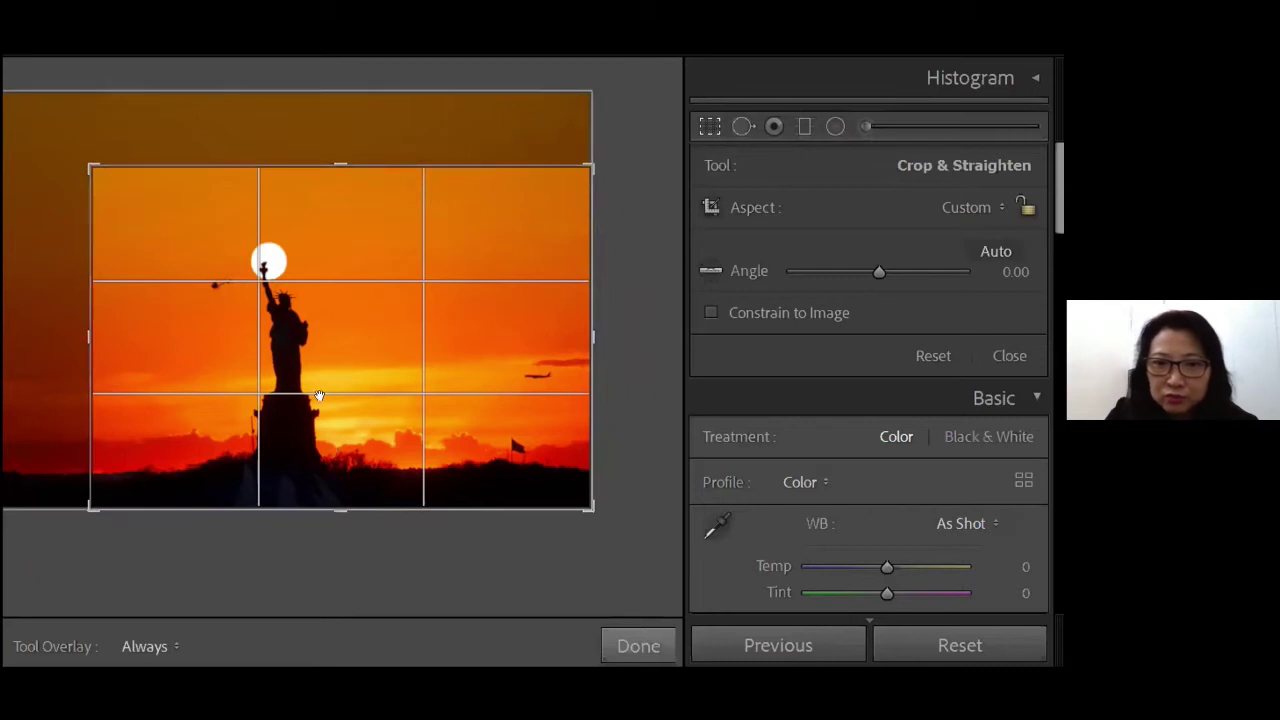
left_click_drag(349, 500, 349, 487)
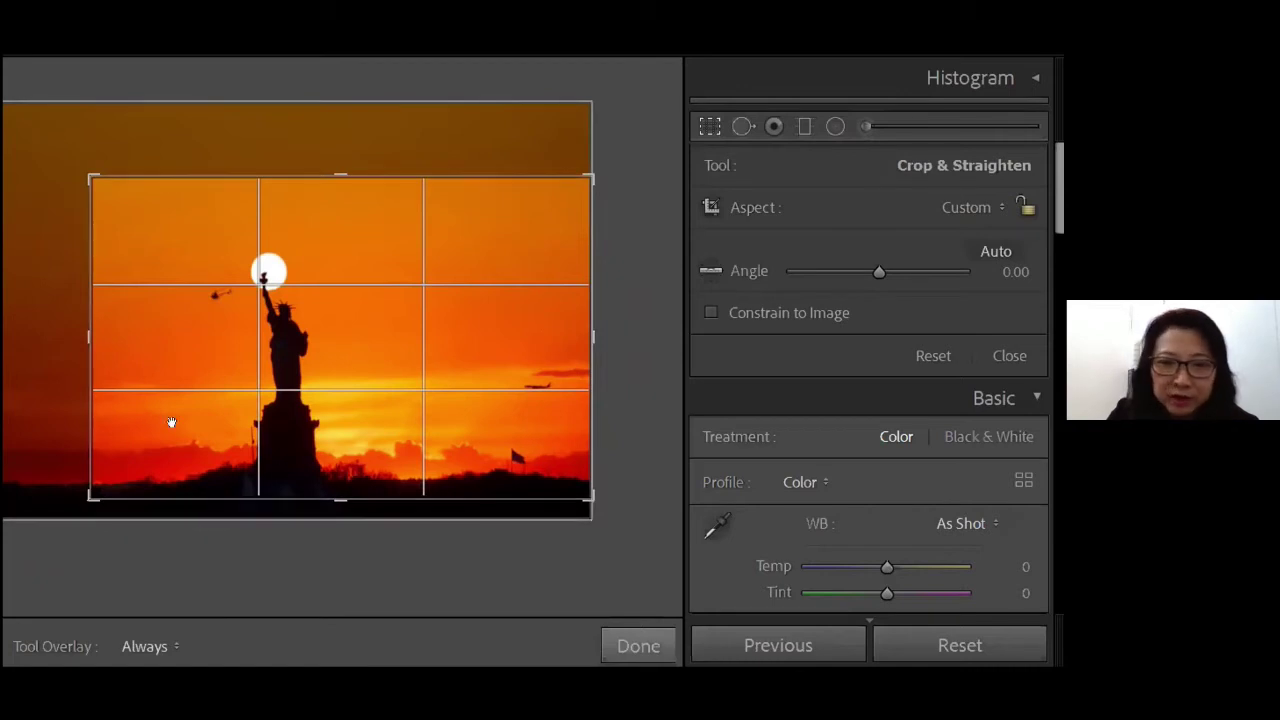
key("Return")
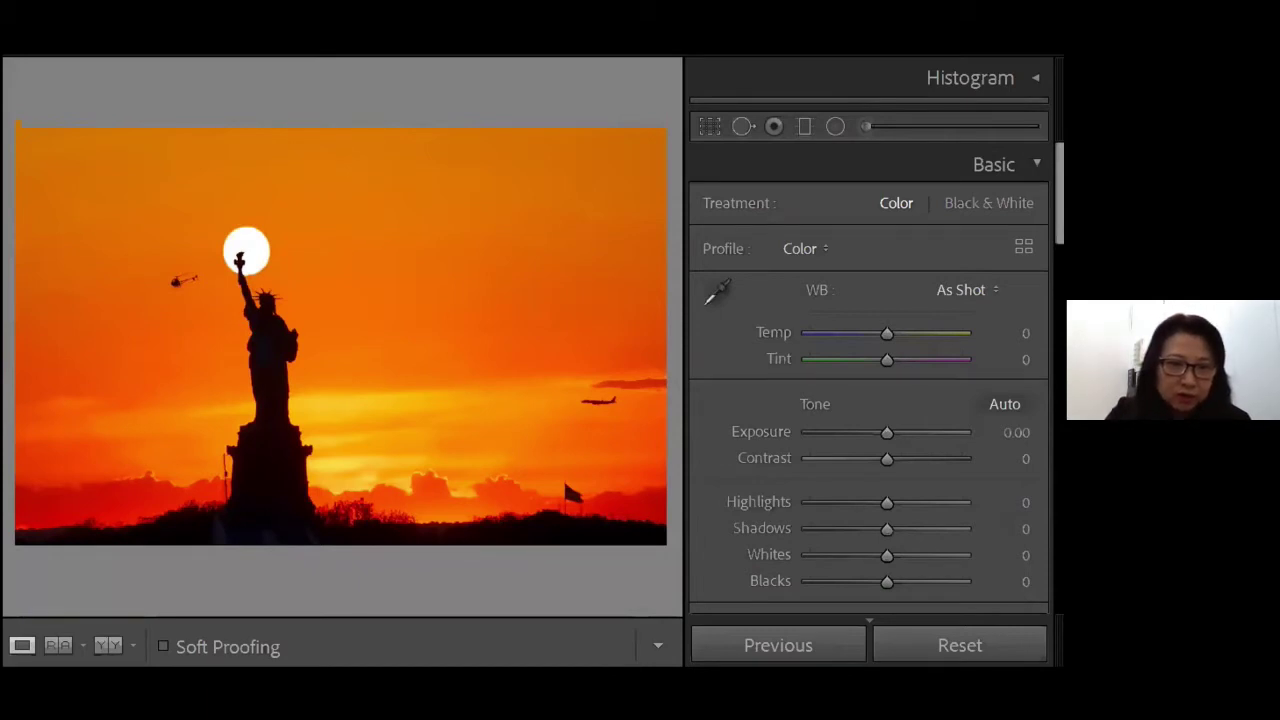
Step: Compare the cropped statue photo with its uncropped version
key("ctrl+z")
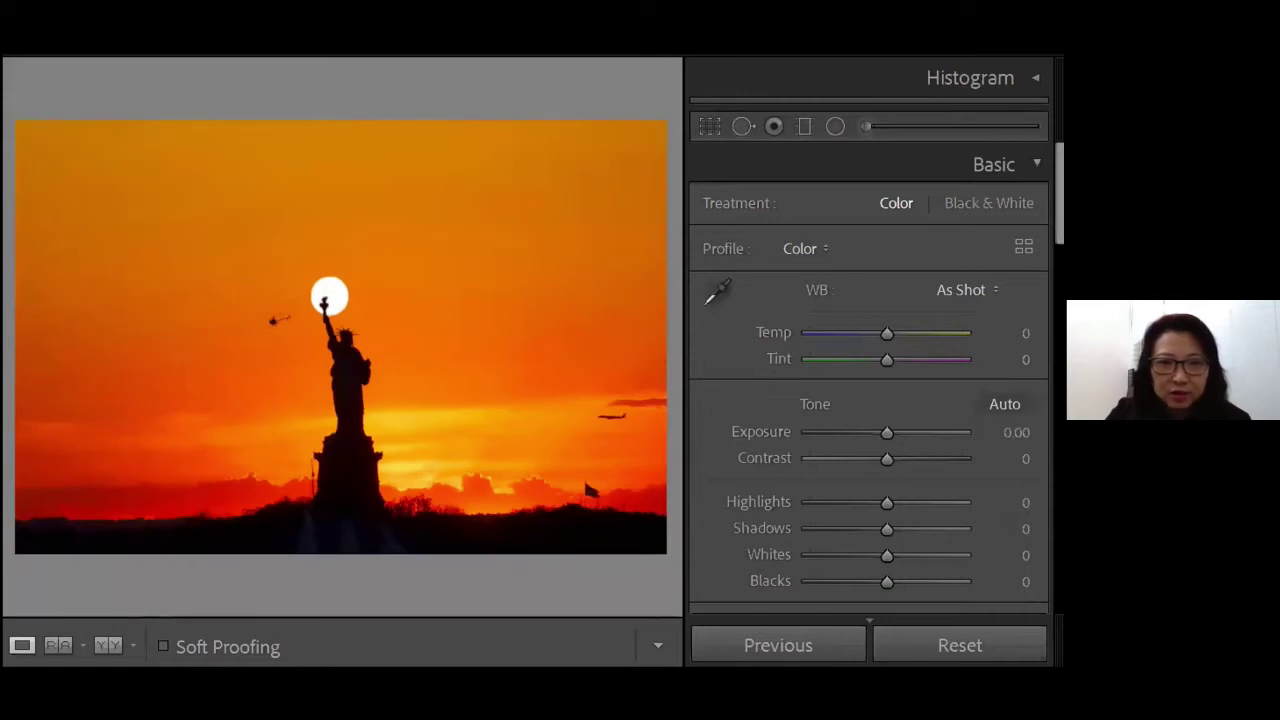
key("ctrl+z")
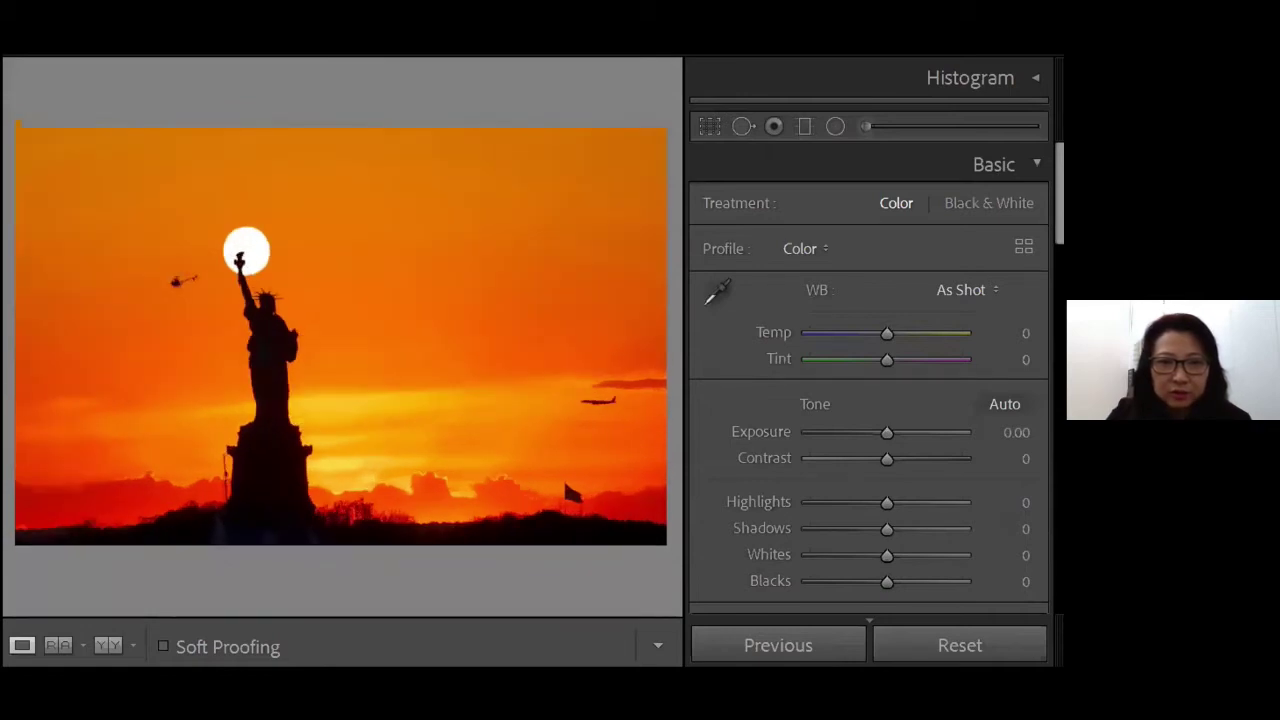
key("ctrl+z")
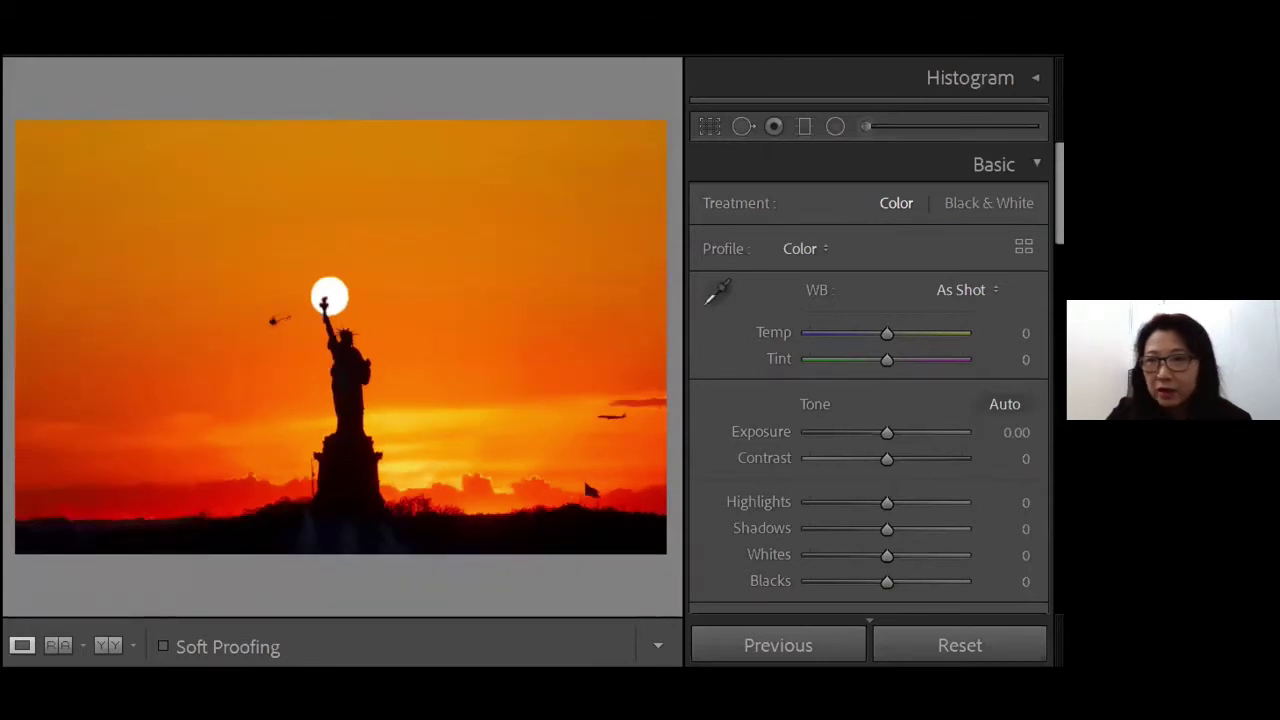
key("ctrl+z")
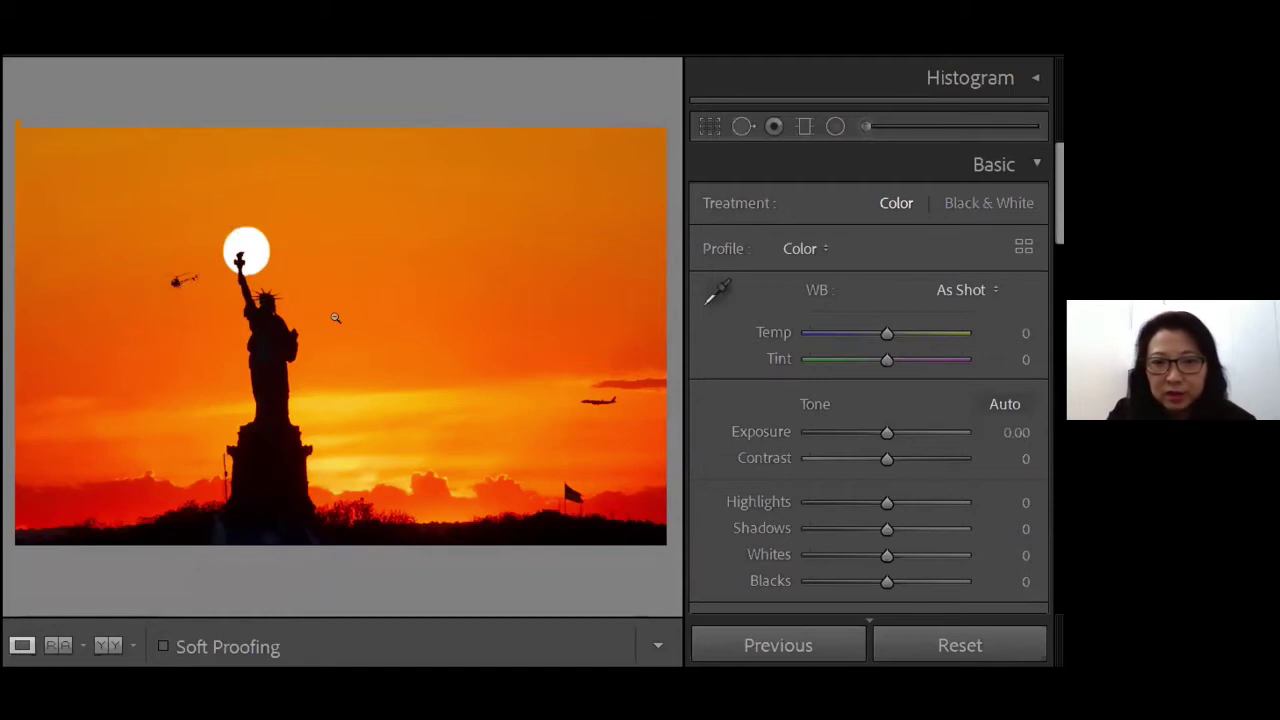
Step: Try to heal the helicopter beside the torch out of the sky with the Spot Removal tool
left_click(743, 126)
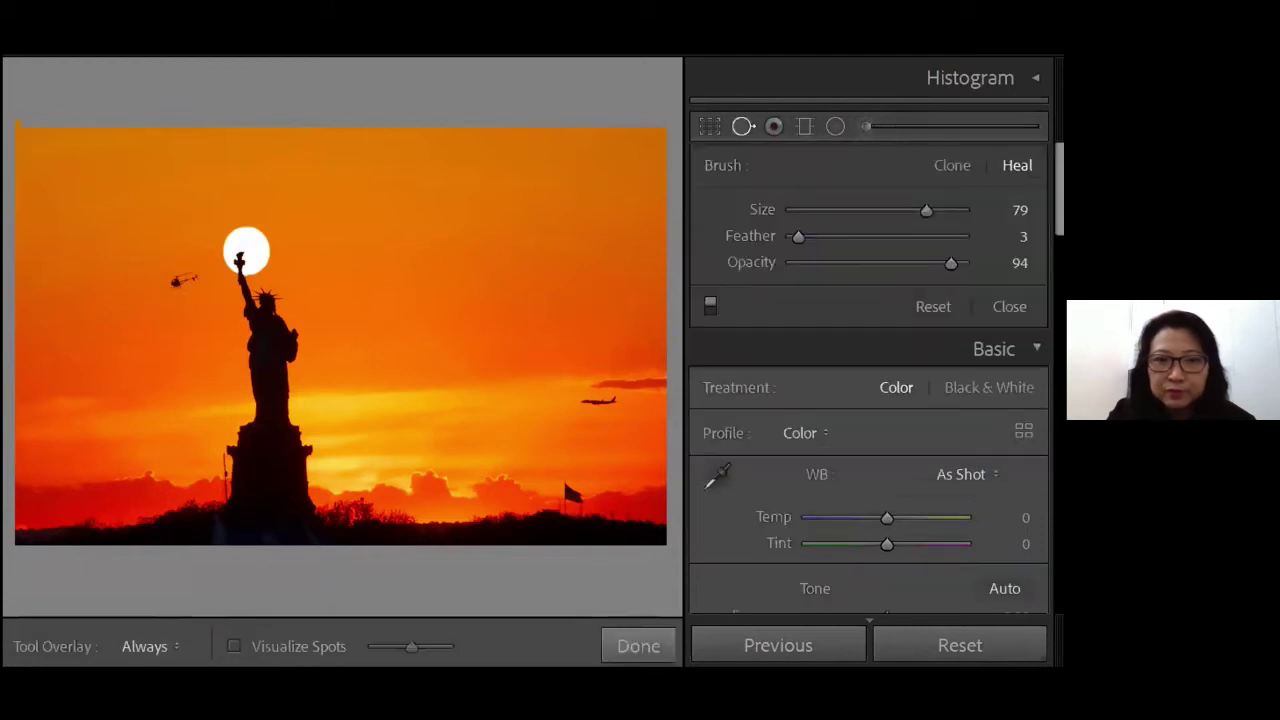
left_click(179, 273)
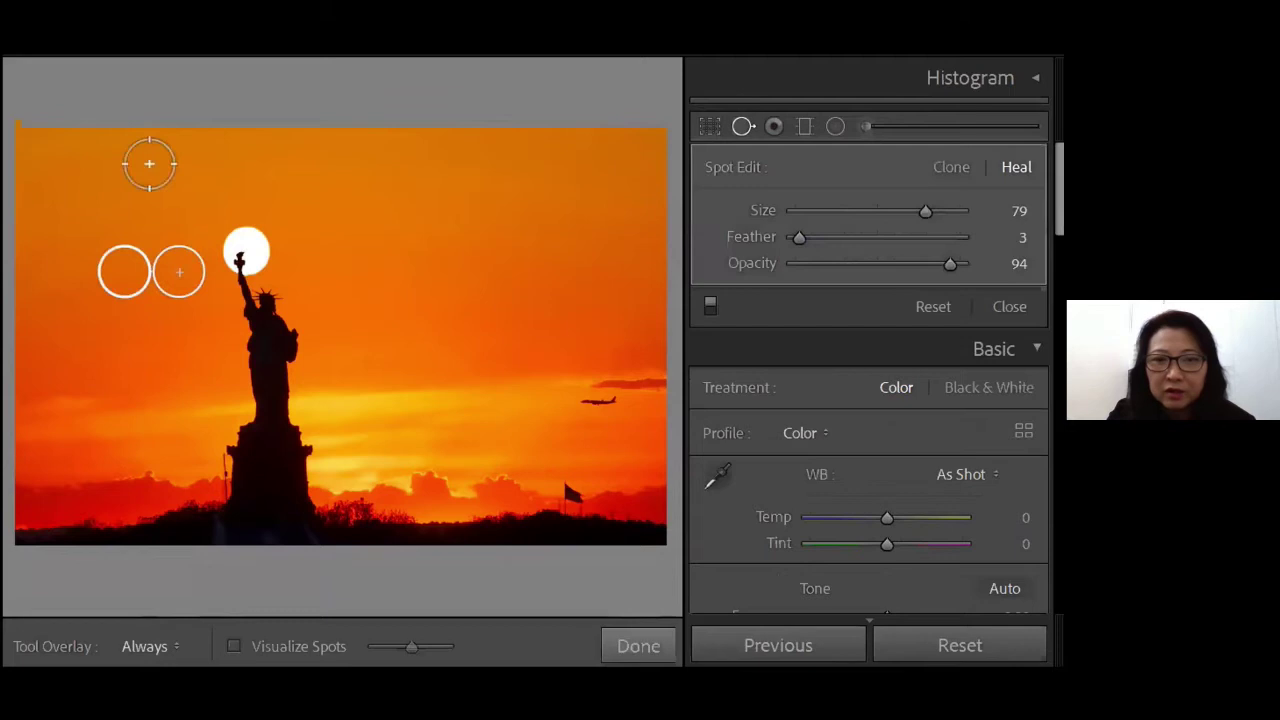
left_click(741, 127)
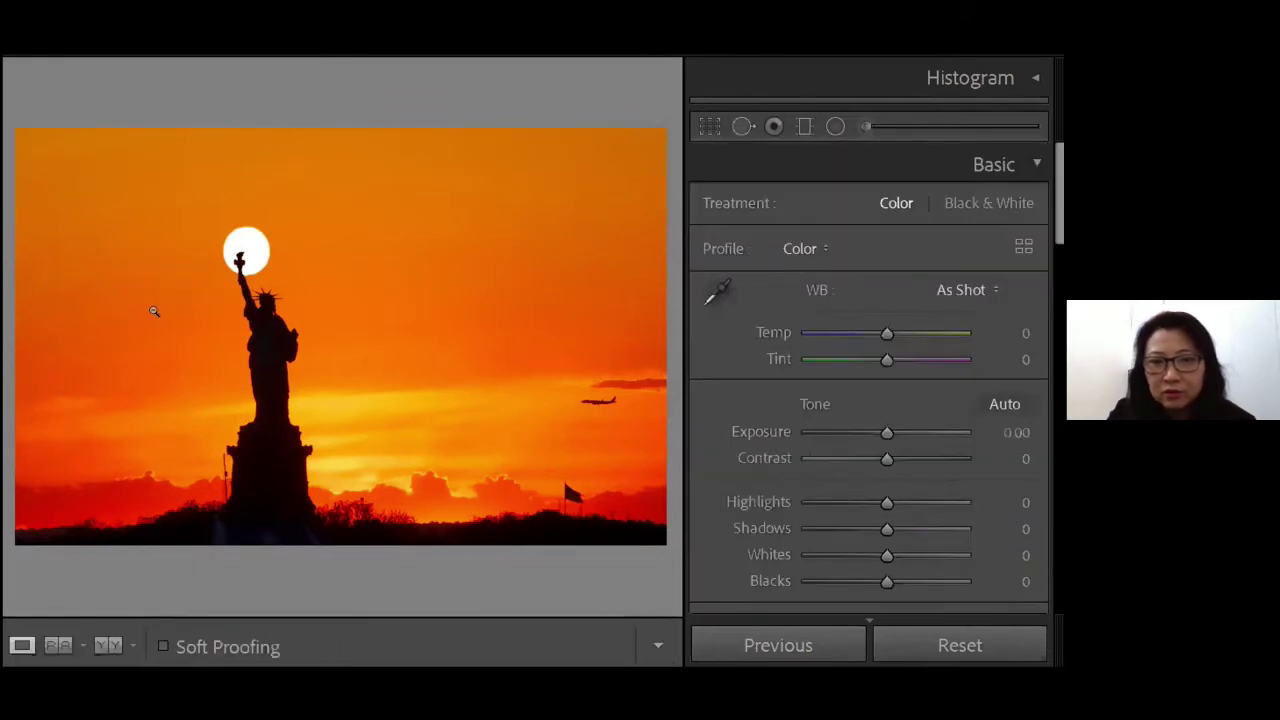
Step: Duplicate the helicopter into the lower-left sky with a healing spot that samples the original helicopter beside the torch
left_click(742, 128)
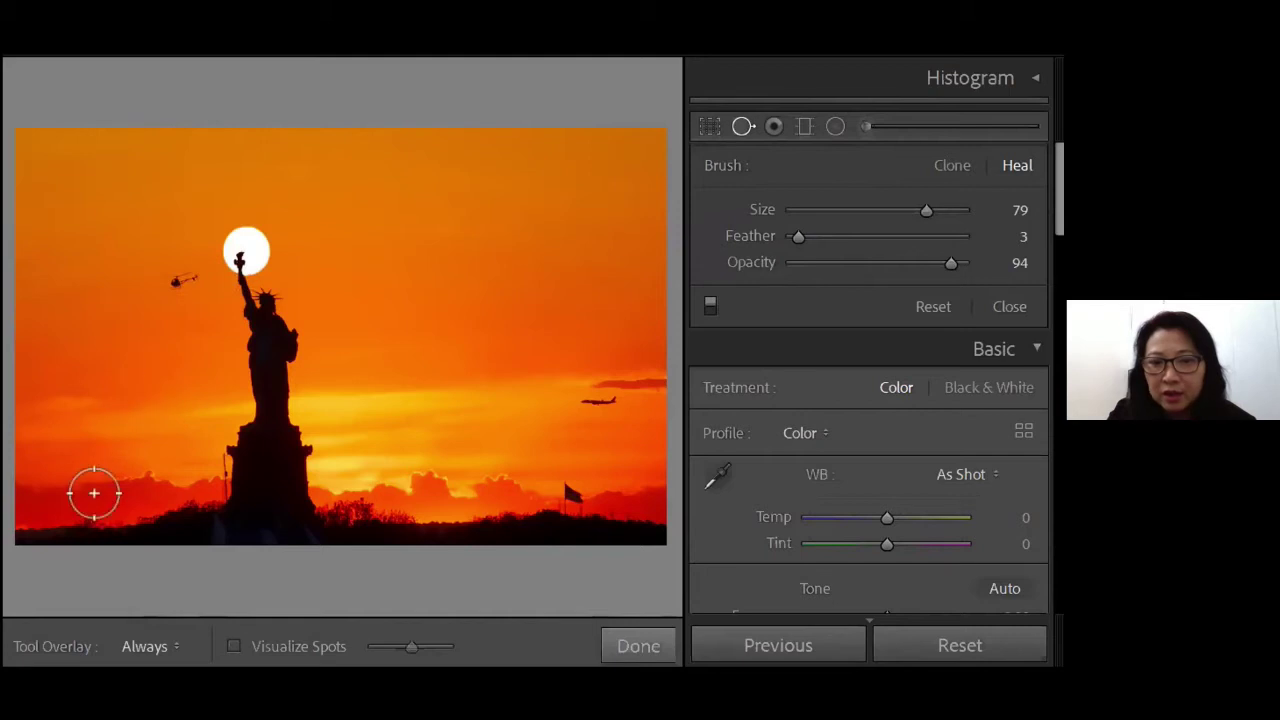
left_click(130, 388)
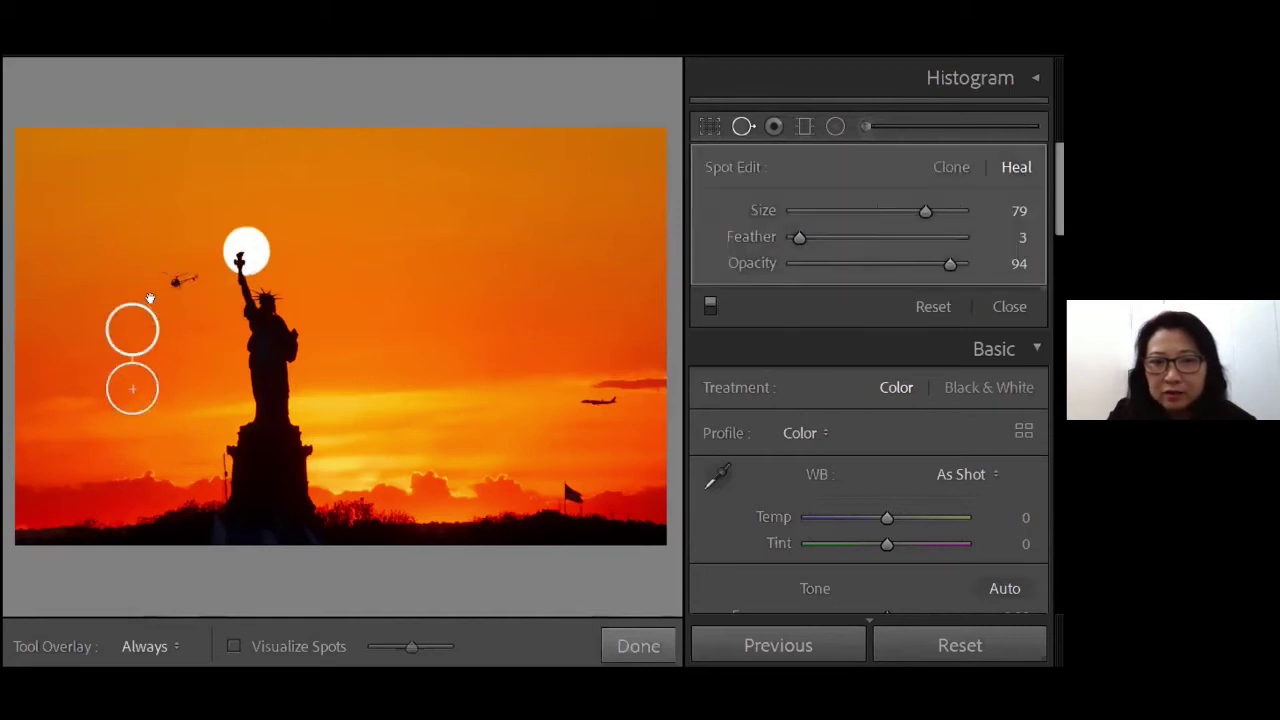
left_click_drag(139, 315, 177, 283)
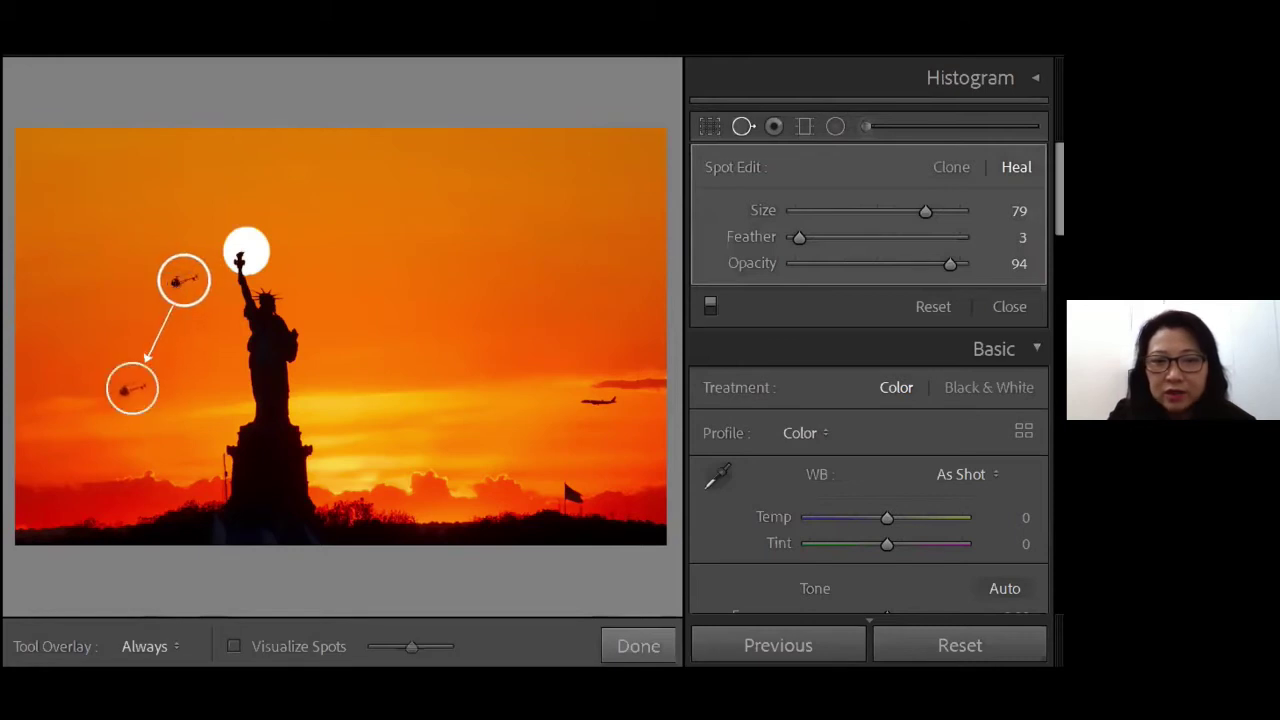
left_click(741, 126)
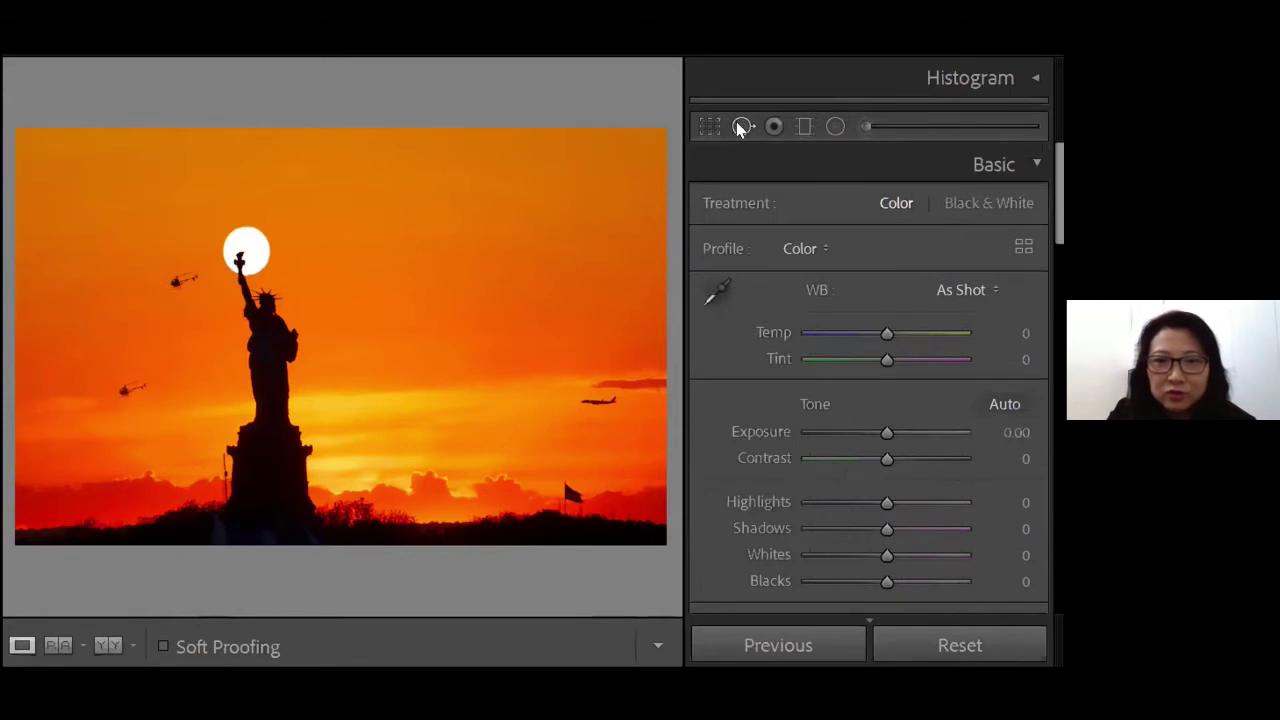
Step: Remove the original helicopter beside the torch with a healing spot, keeping the lower copy
left_click(737, 126)
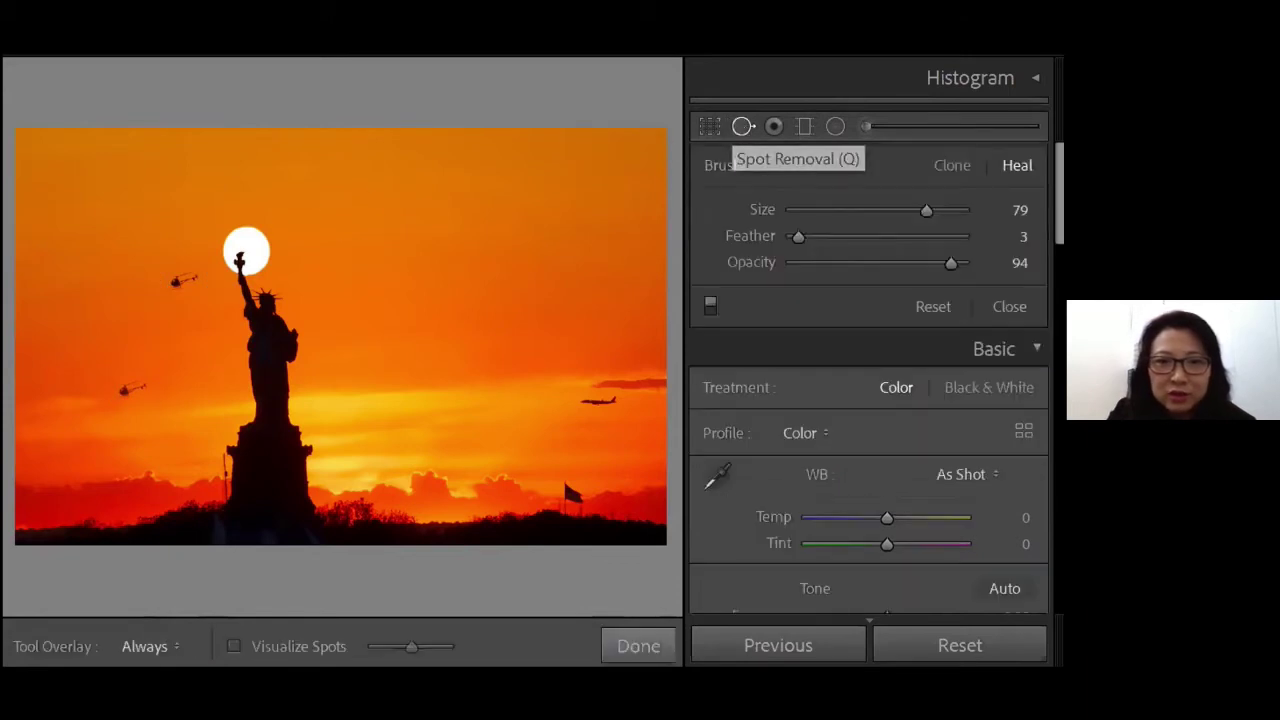
left_click(180, 277)
left_click(741, 126)
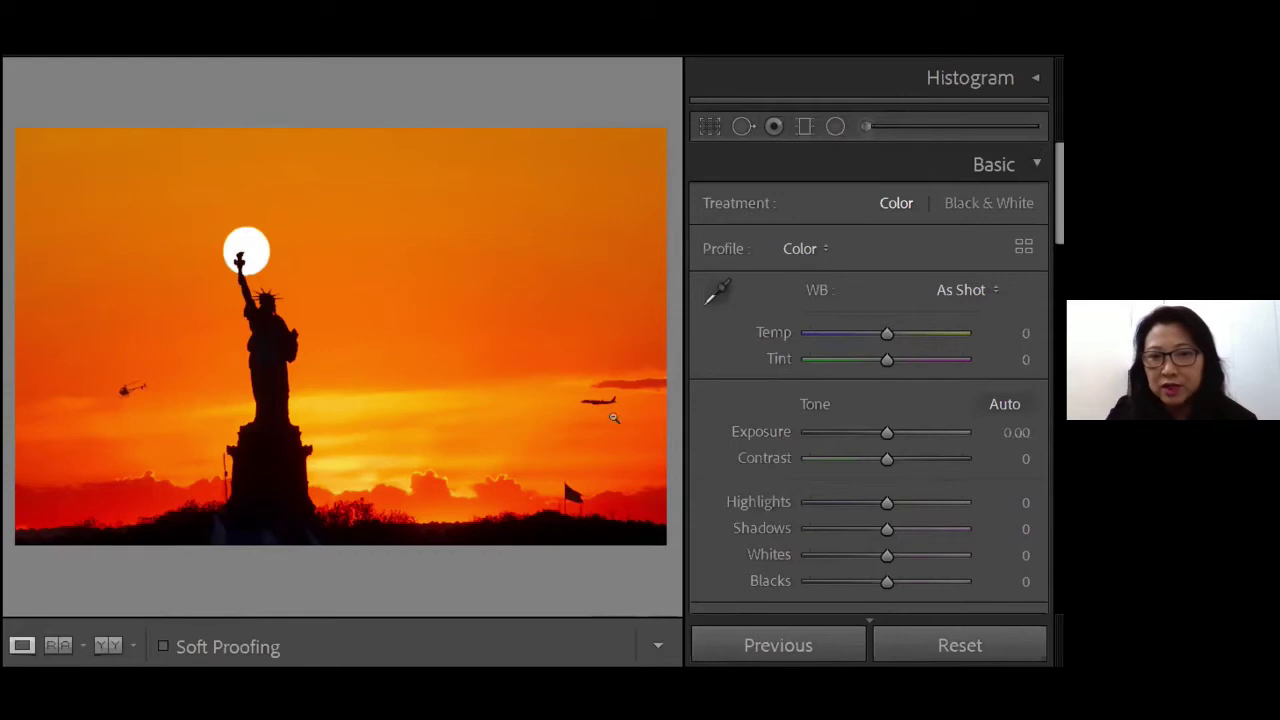
Step: Review the edited statue photo at reduced size and compare it with the original composition
left_click(51, 425)
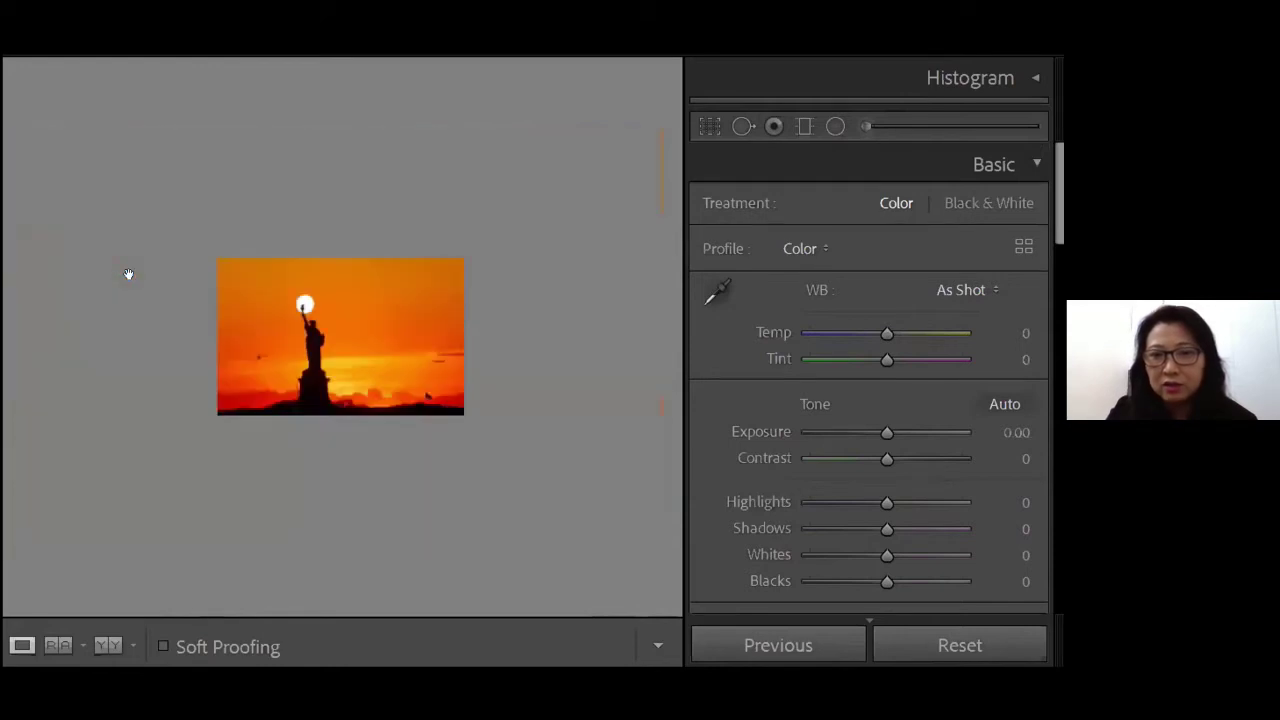
left_click(236, 295)
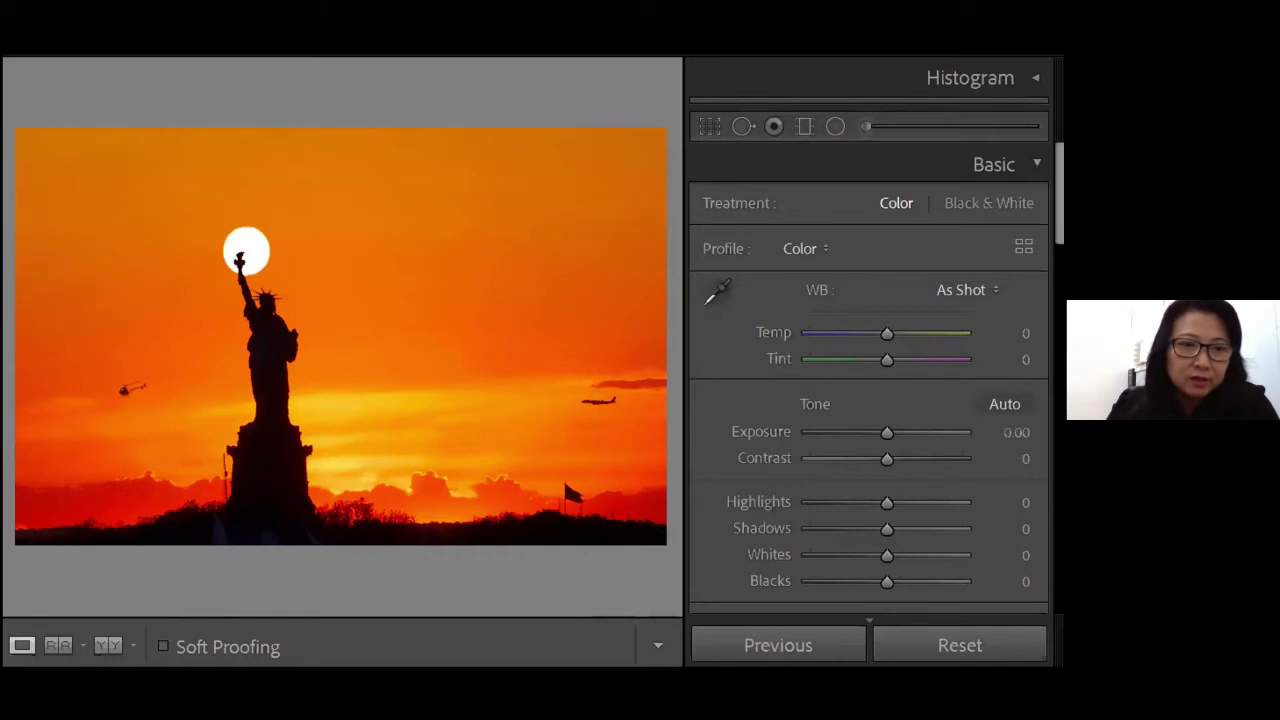
key("backslash")
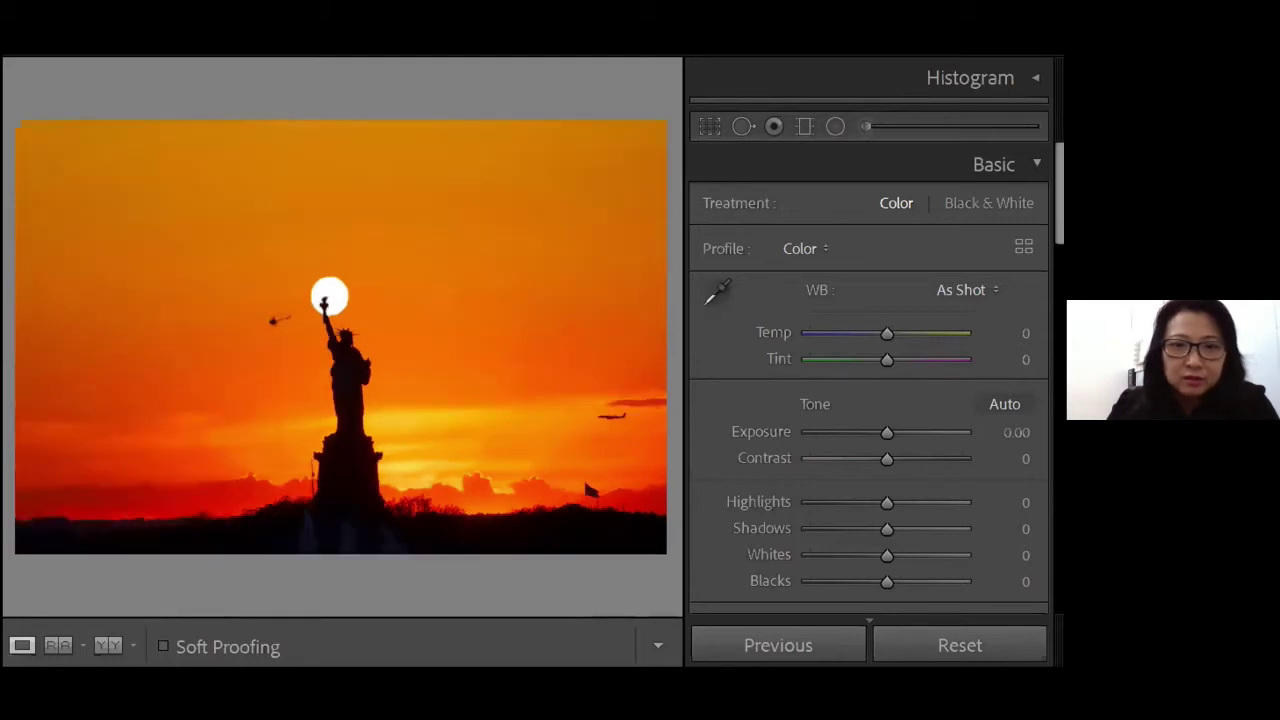
key("backslash")
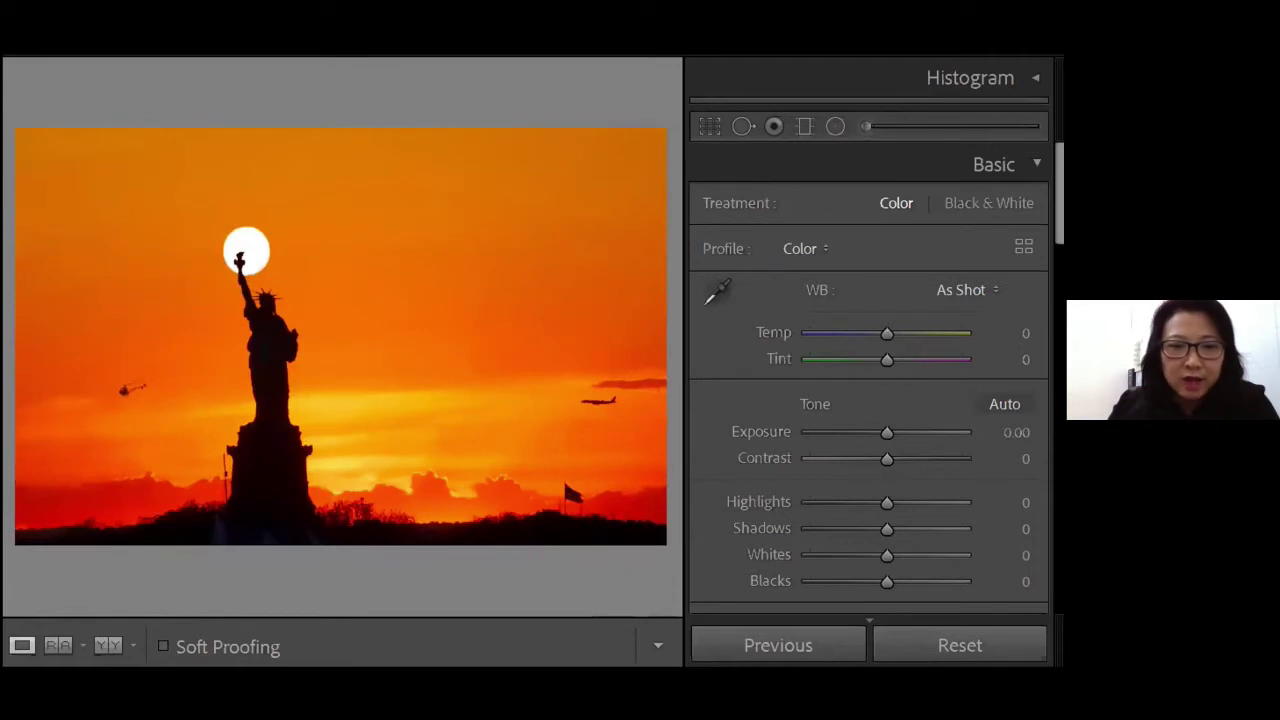
key("backslash")
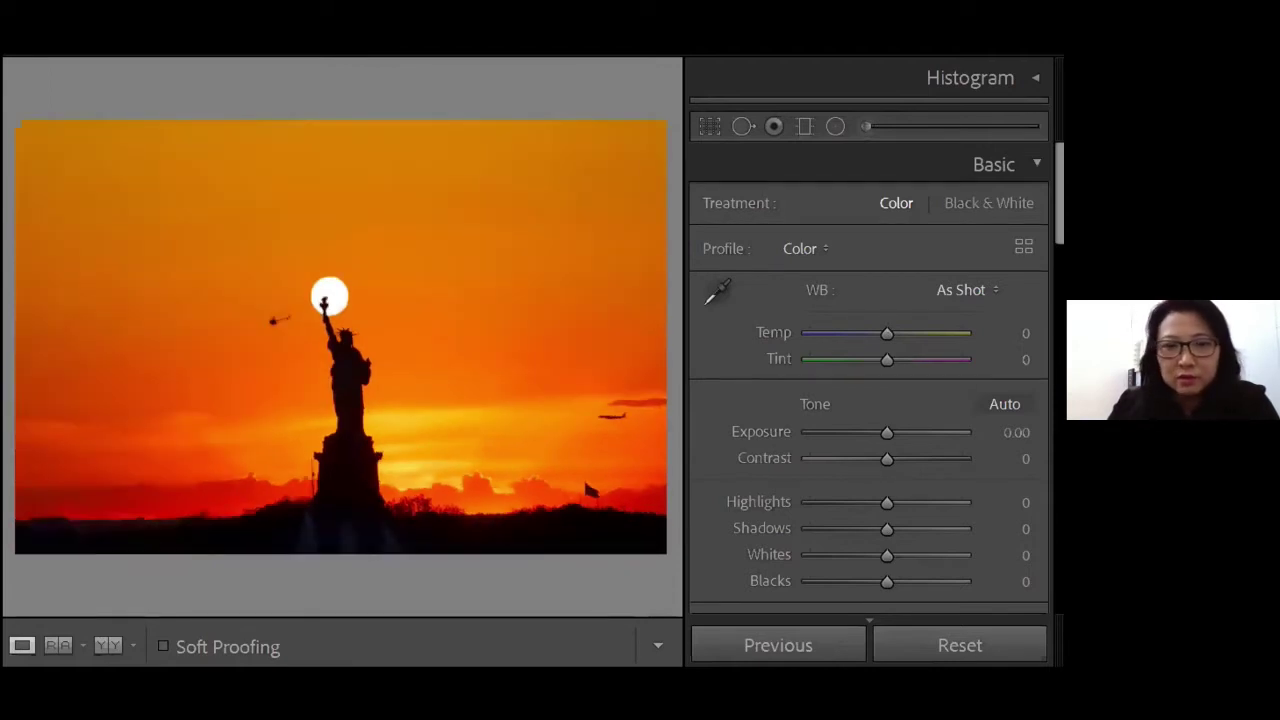
key("backslash")
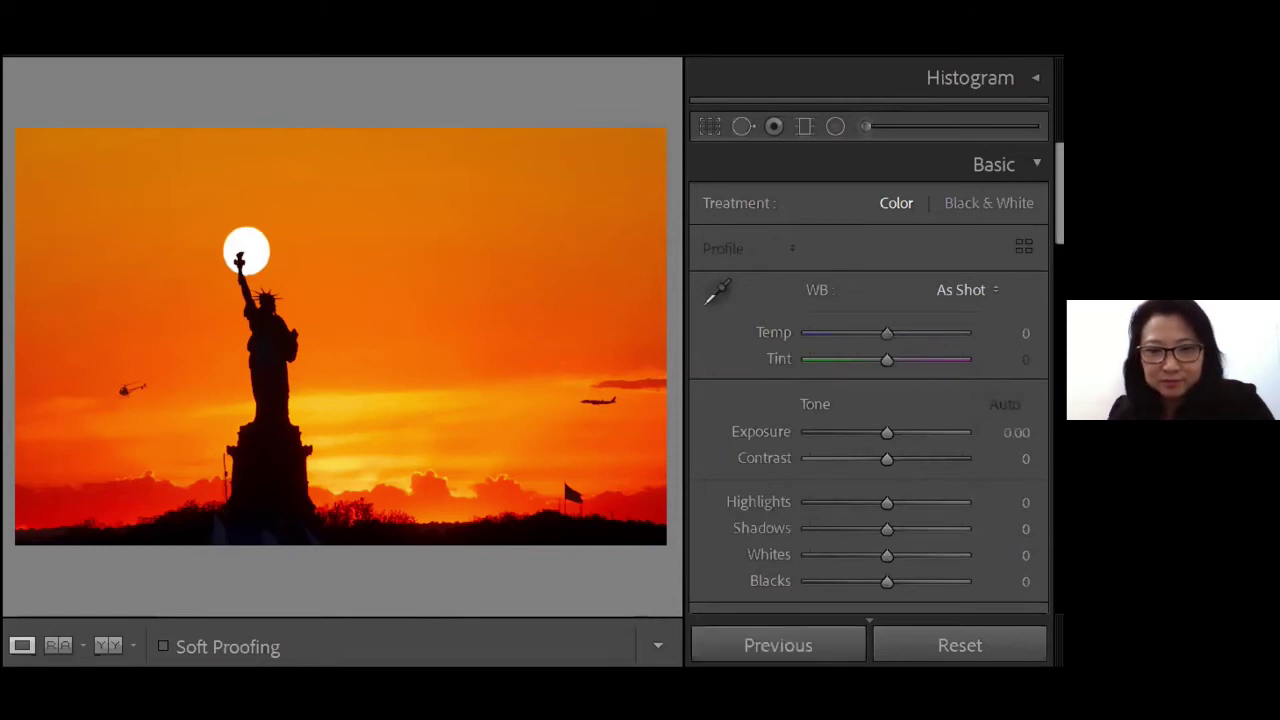
Step: Bring up the next photo, the statue behind the ship's sails and rigging, in Crop & Straighten
key("Right")
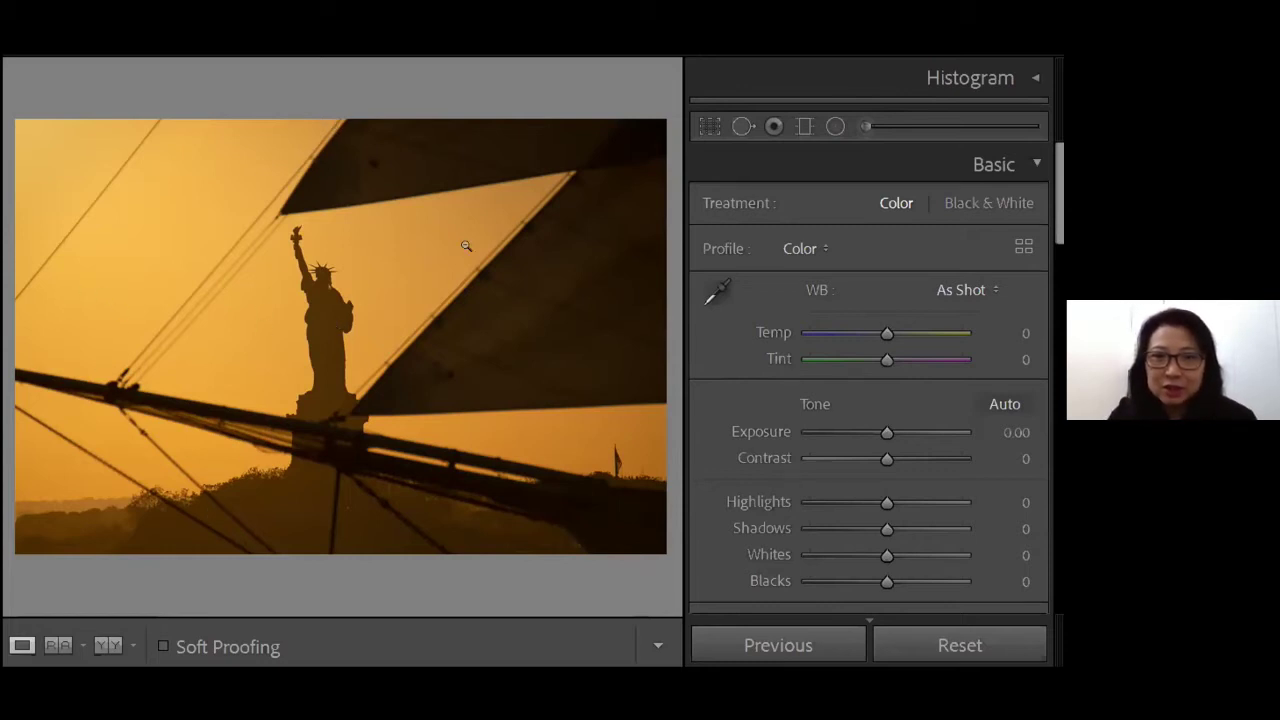
left_click(742, 126)
left_click(709, 126)
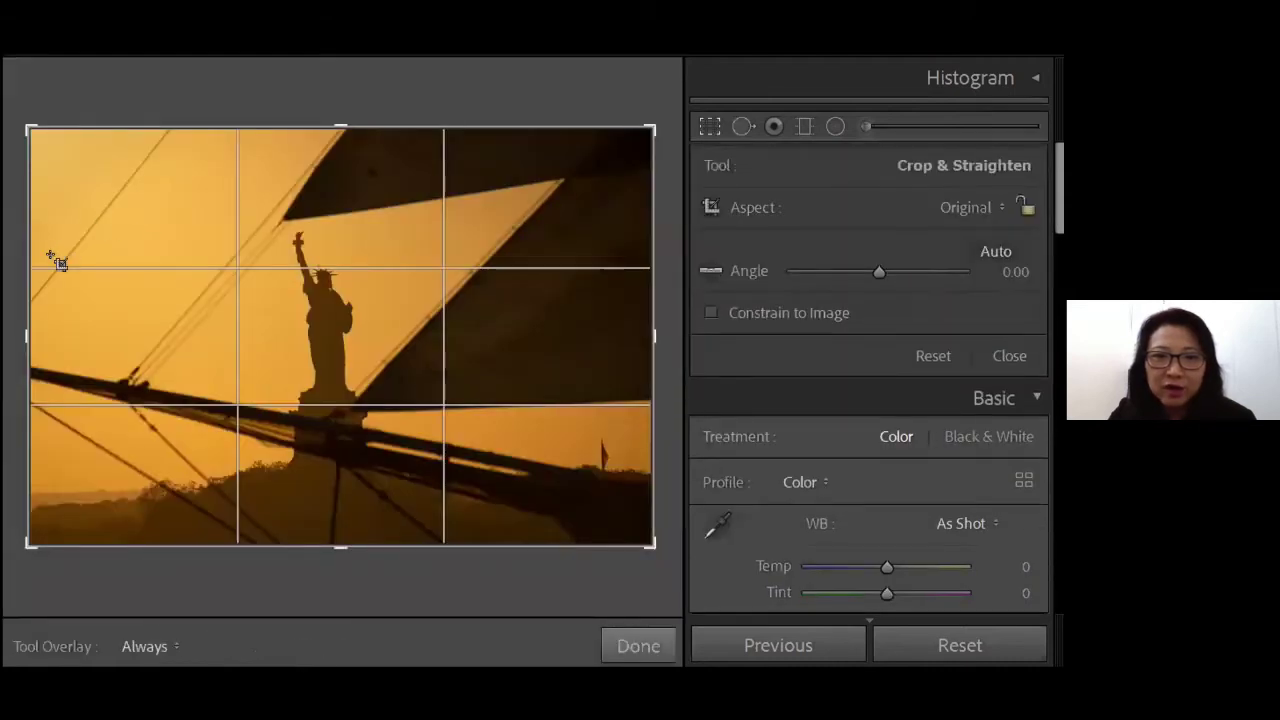
Step: Try a tighter crop around the statue from the left, bottom and top edges, and extend the frame back to the full image
left_click_drag(55, 256, 184, 396)
left_click_drag(323, 540, 340, 493)
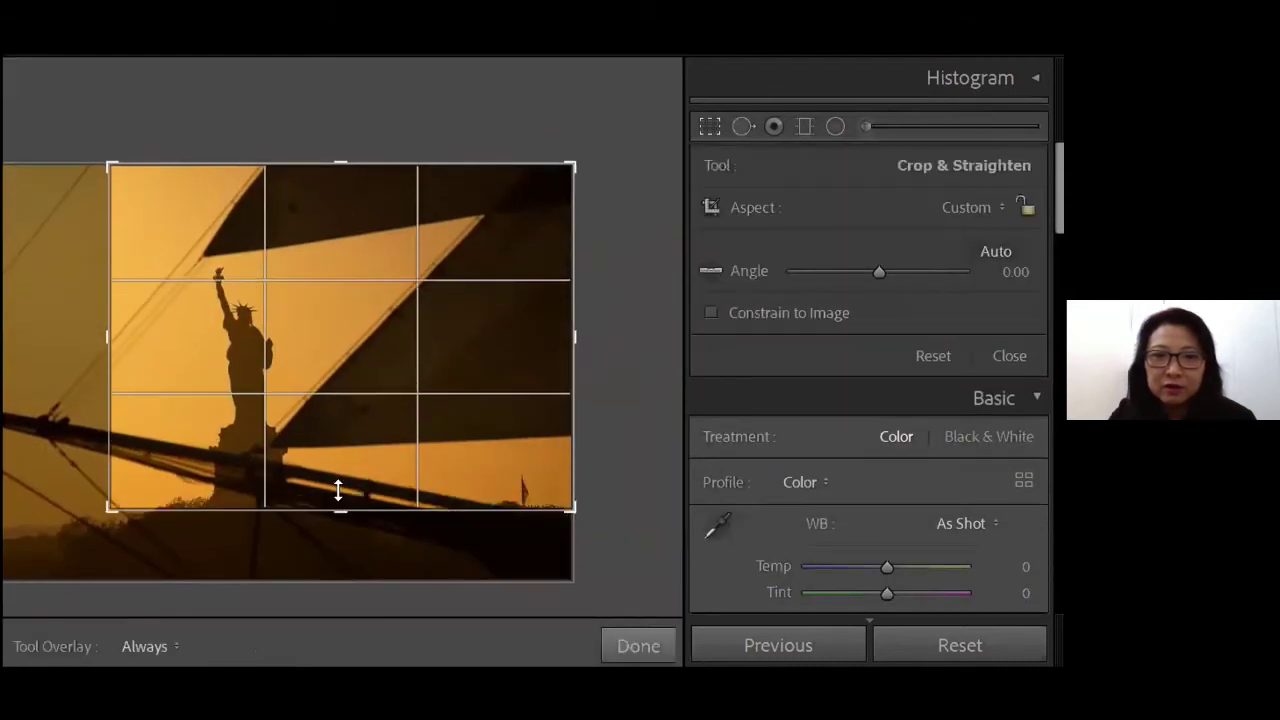
left_click_drag(335, 147, 337, 177)
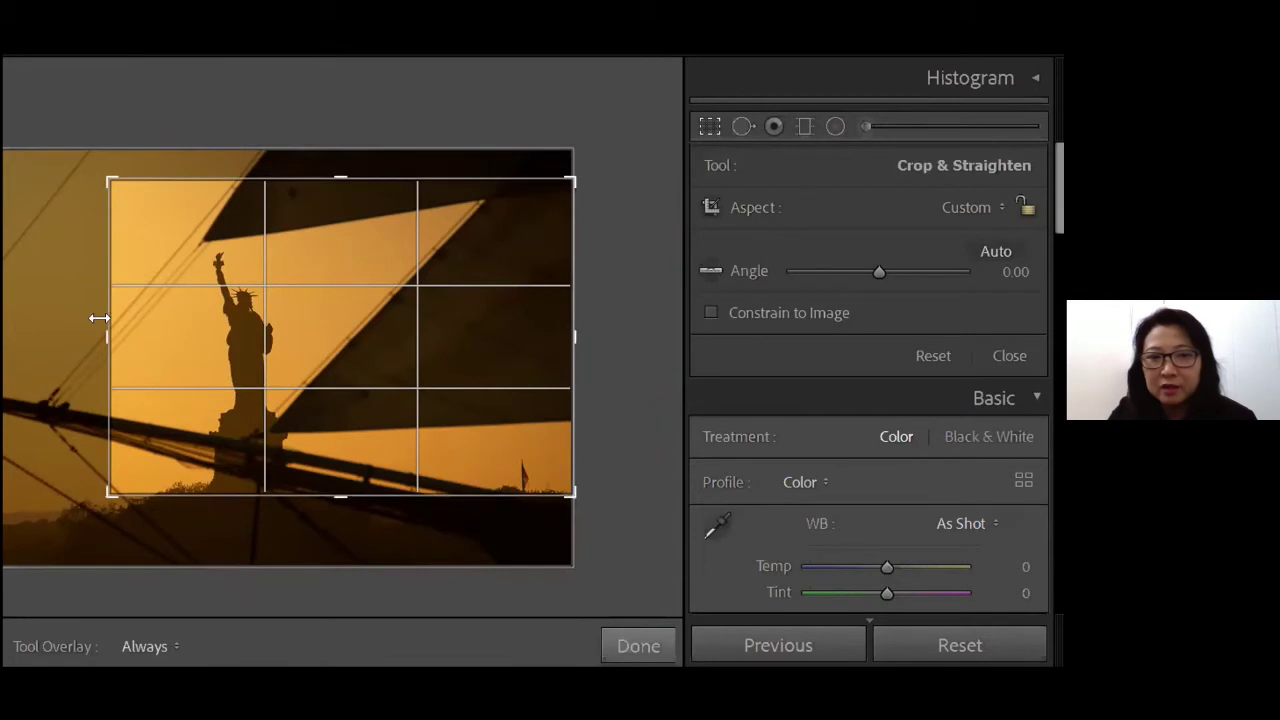
left_click_drag(95, 333, 6, 330)
left_click_drag(338, 180, 329, 137)
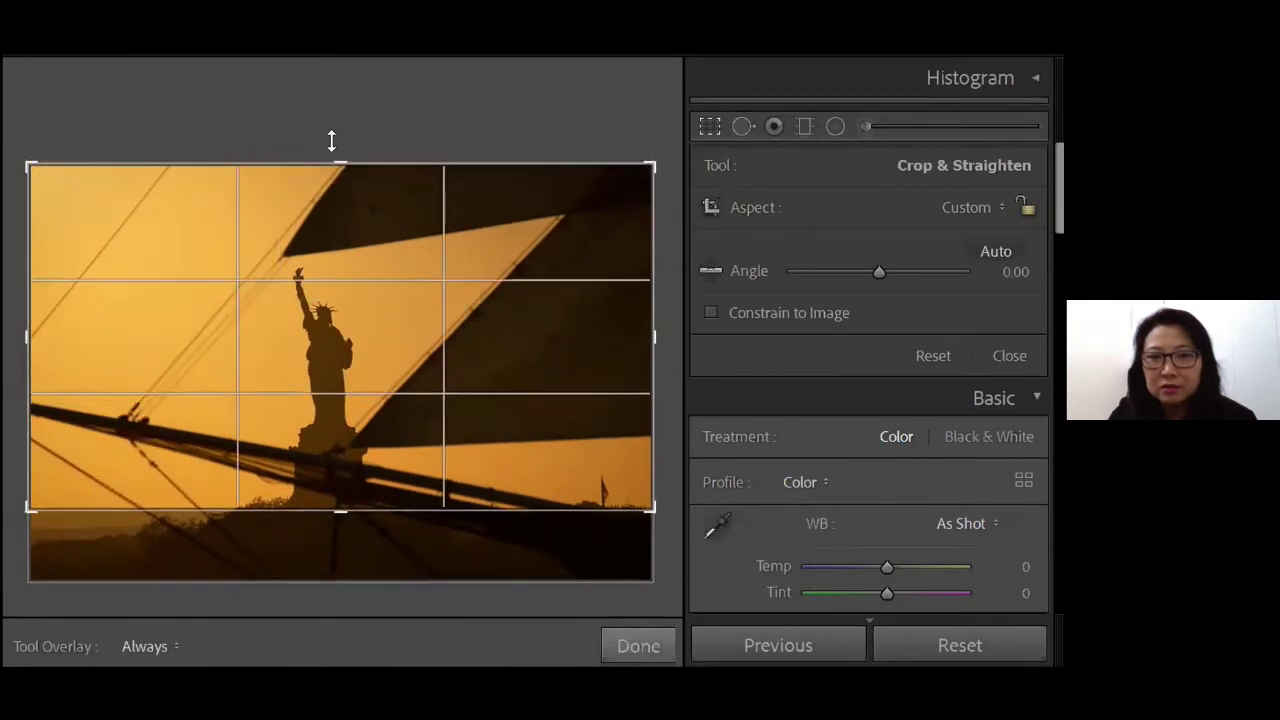
left_click_drag(338, 507, 341, 580)
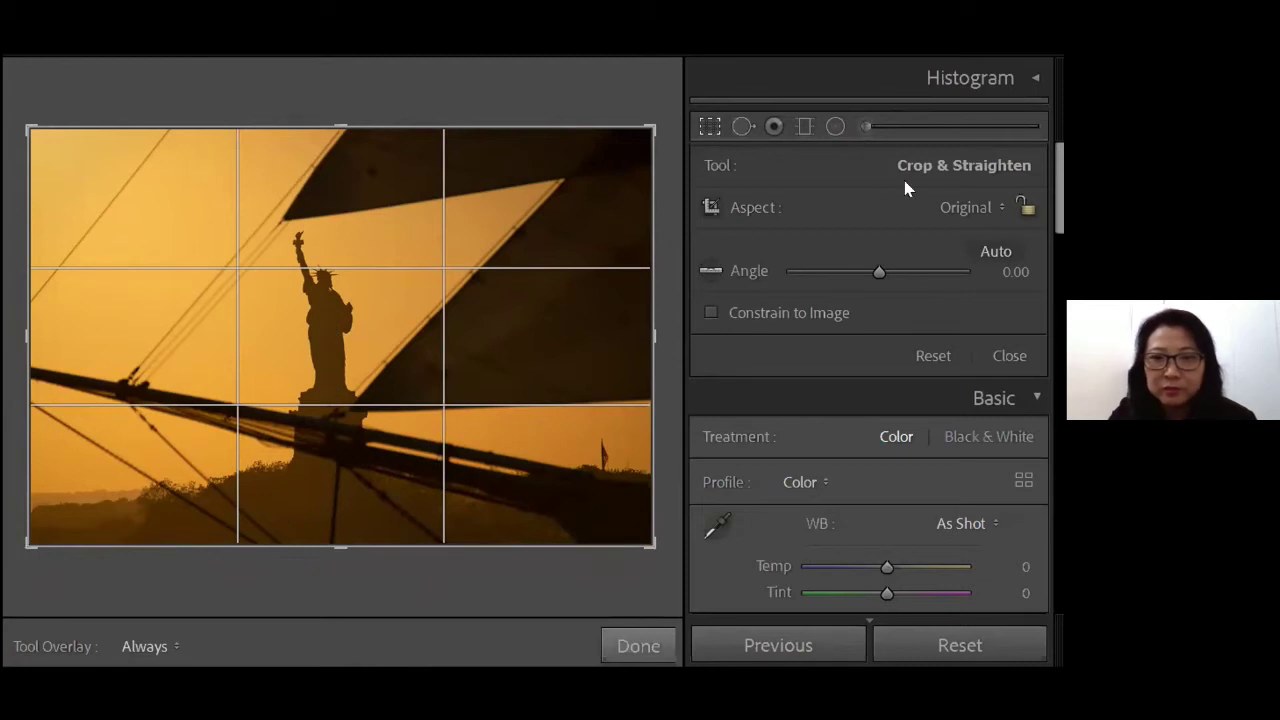
Step: Reopen Crop & Straighten on the ship and statue photo and trim a strip off the bottom edge
left_click(712, 126)
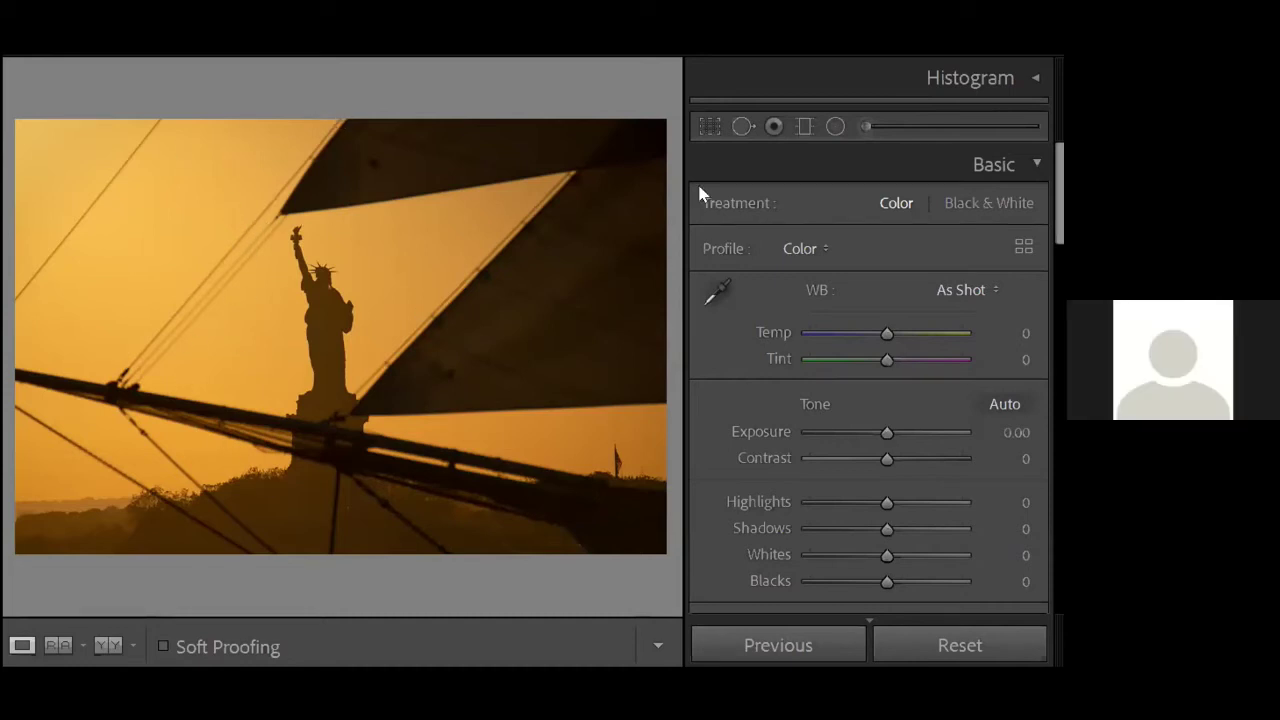
left_click(709, 126)
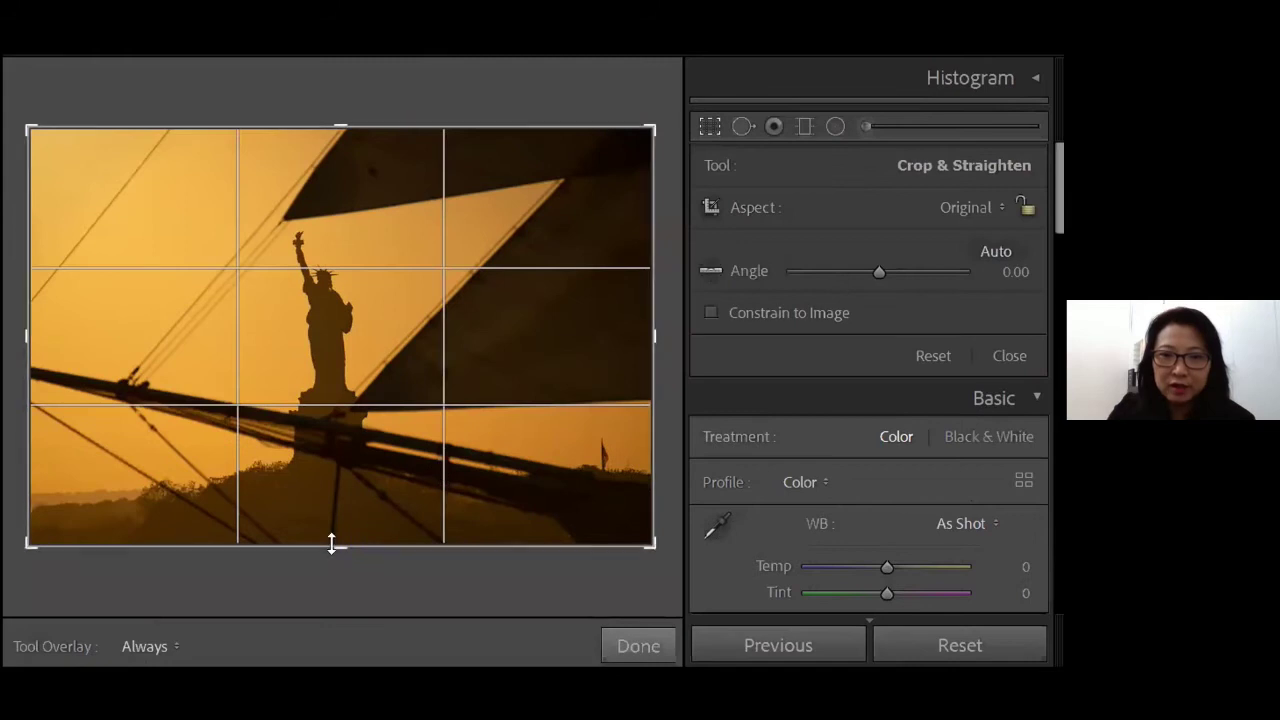
left_click_drag(332, 543, 331, 537)
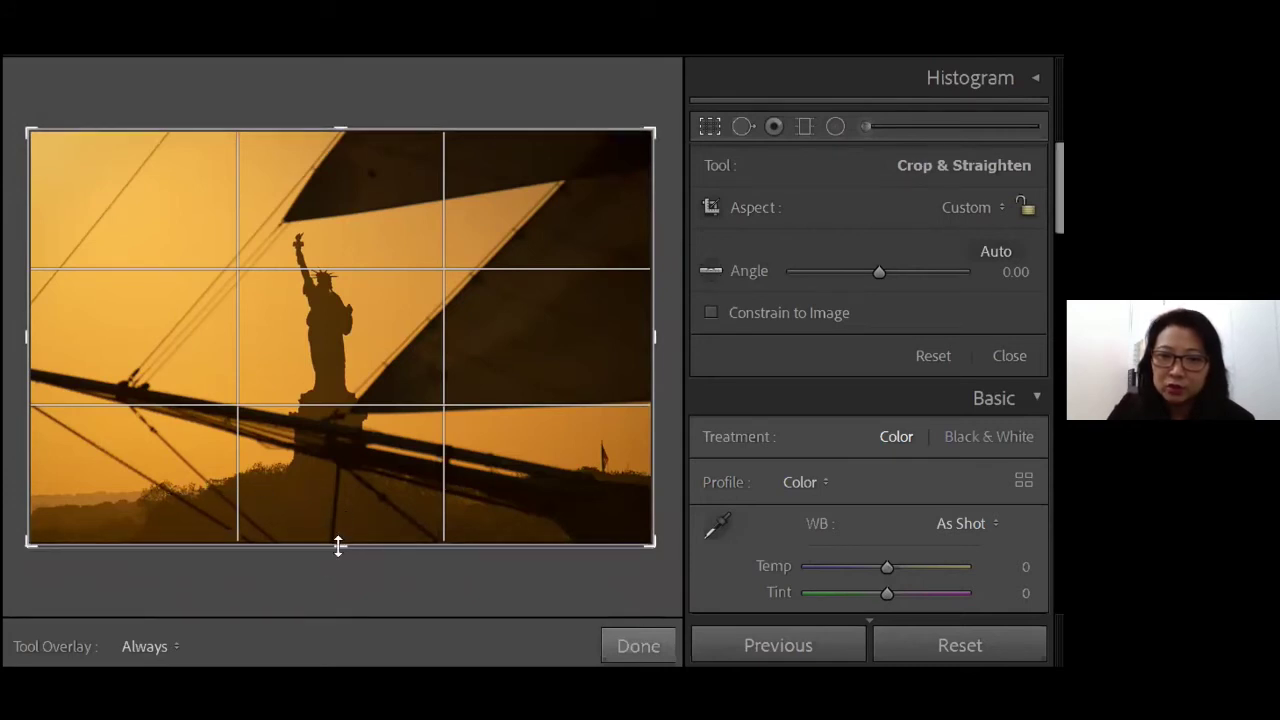
left_click_drag(338, 545, 337, 527)
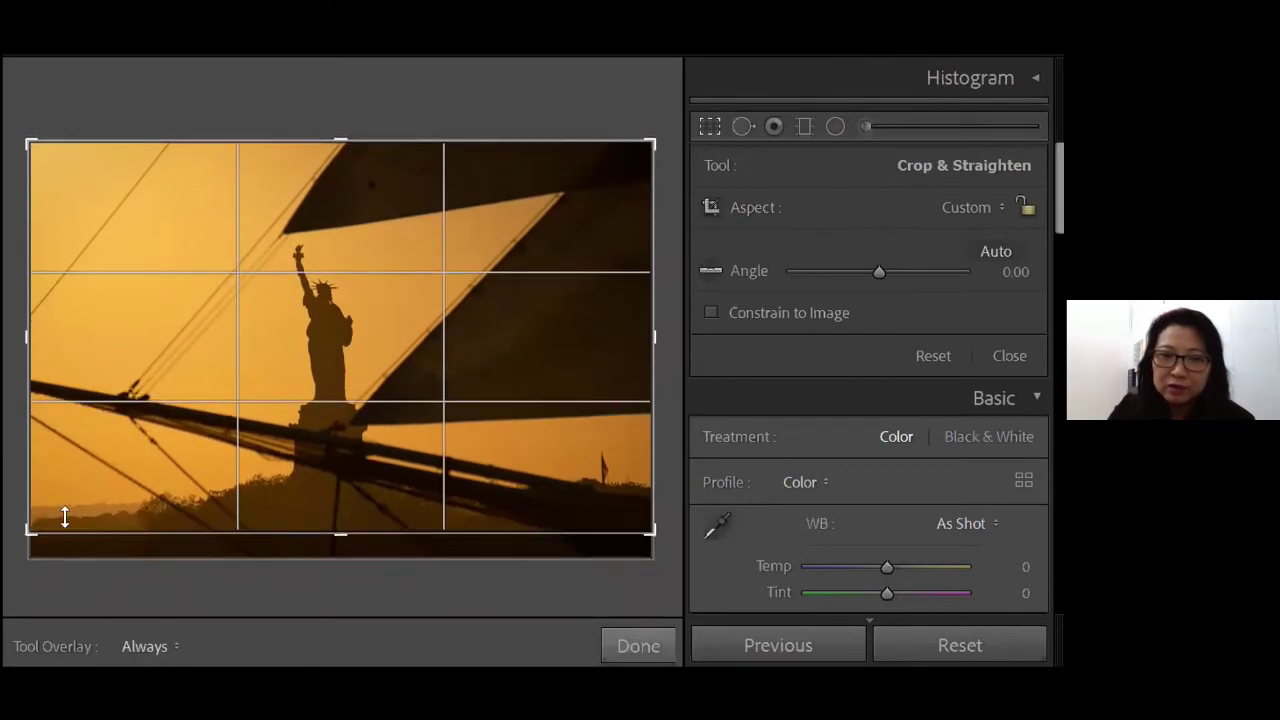
Step: Rotate the ship and statue photo within the crop frame to an angle of 2.19
left_click_drag(137, 506, 80, 514)
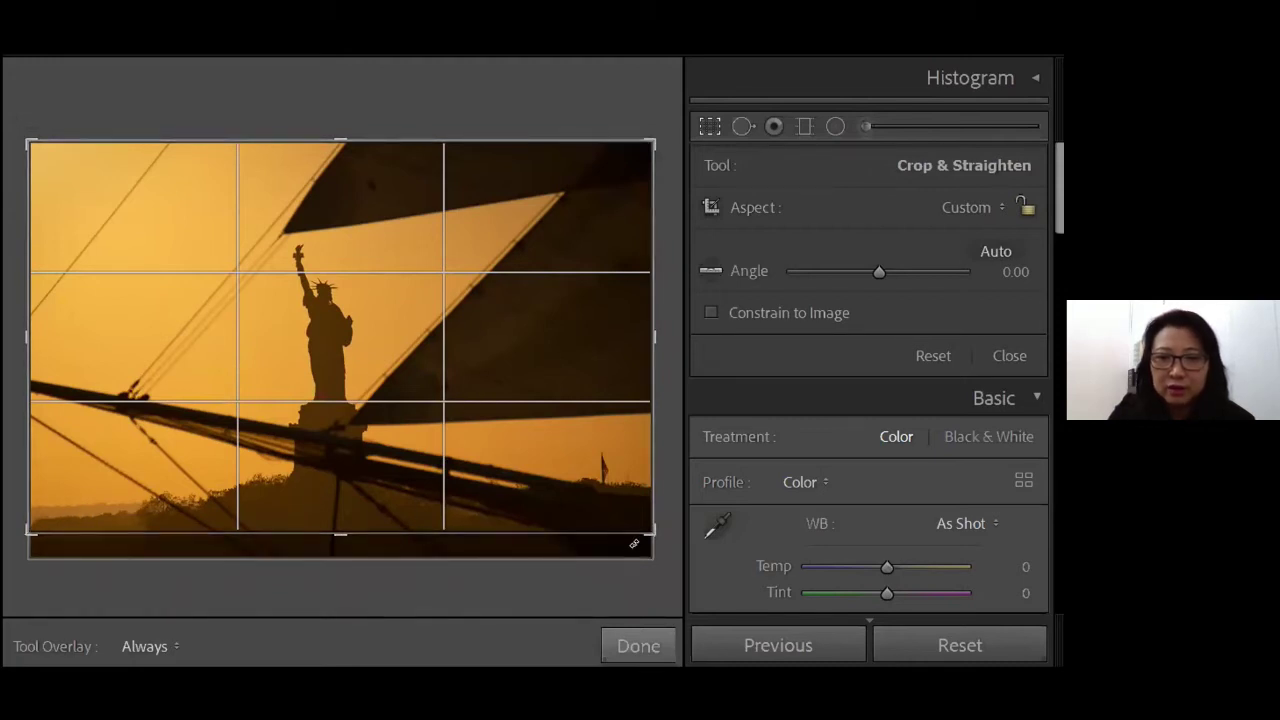
left_click_drag(634, 543, 630, 556)
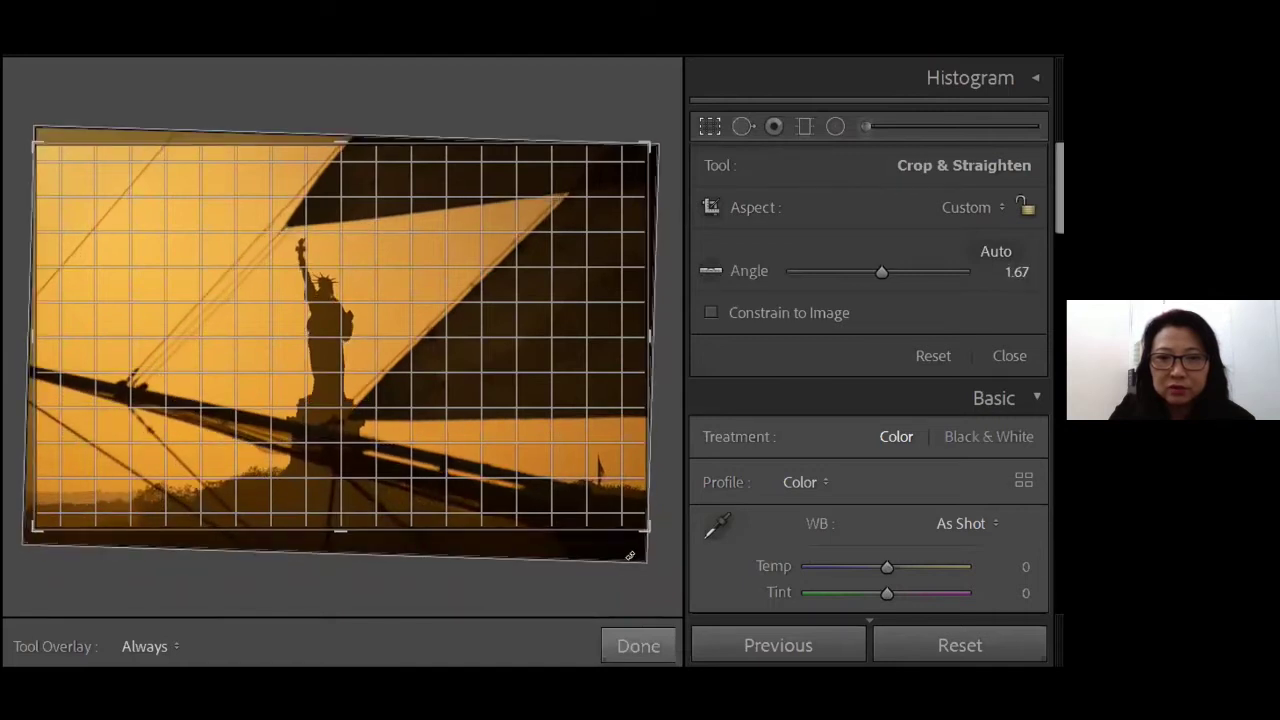
left_click_drag(630, 556, 630, 558)
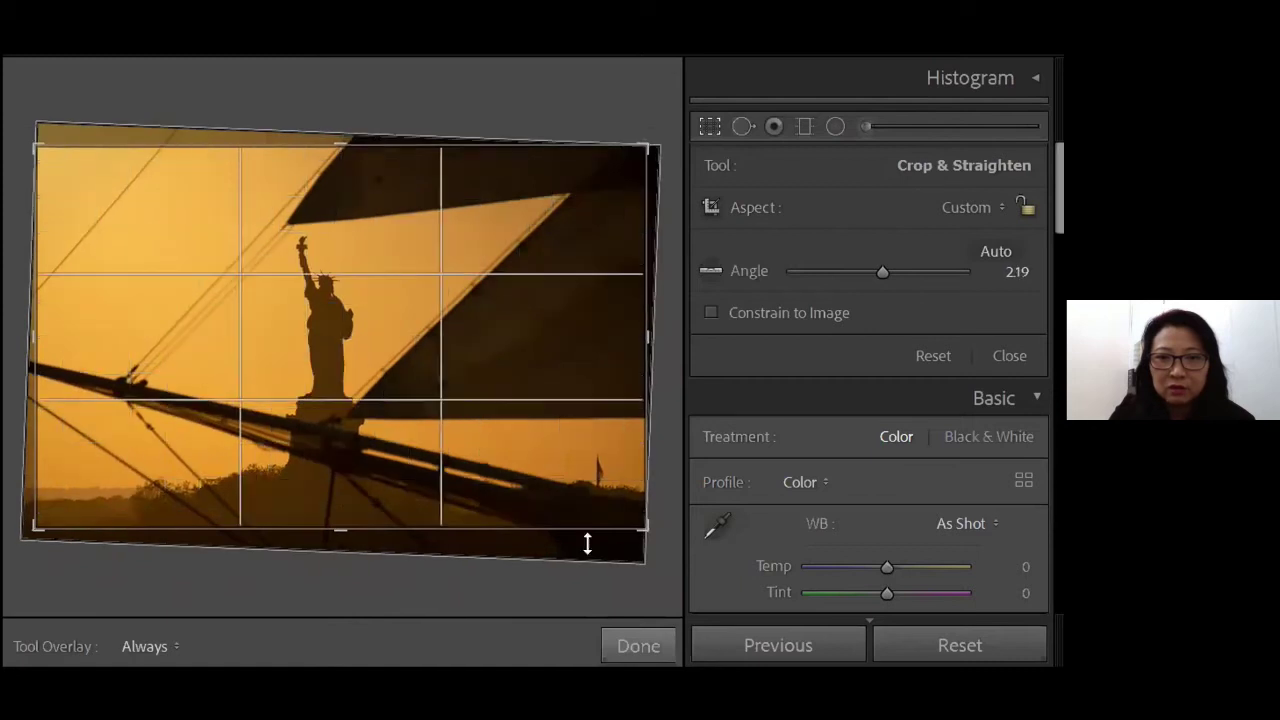
Step: Try a tighter bottom crop up to the rigging, ease it back to keep the shoreline below the statue, and apply the crop
left_click_drag(344, 514, 344, 505)
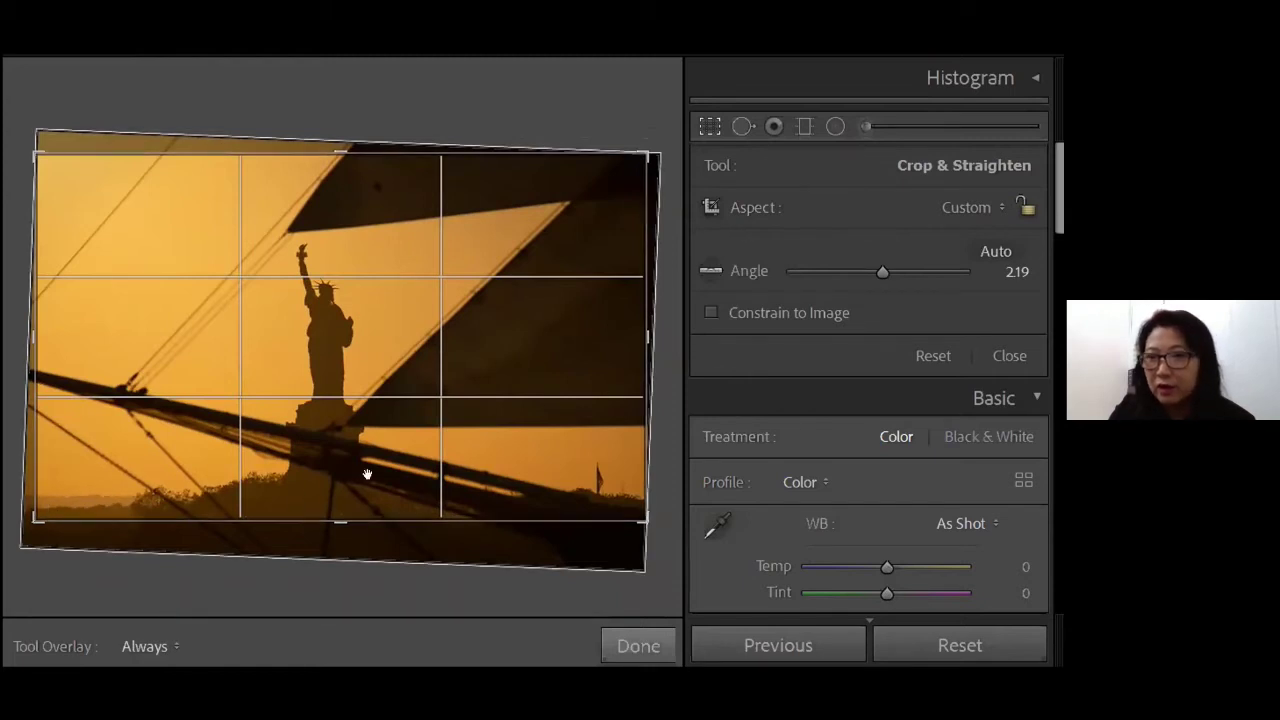
mouse_move(337, 514)
left_mouse_down()
mouse_move(337, 480)
mouse_move(337, 497)
left_mouse_up()
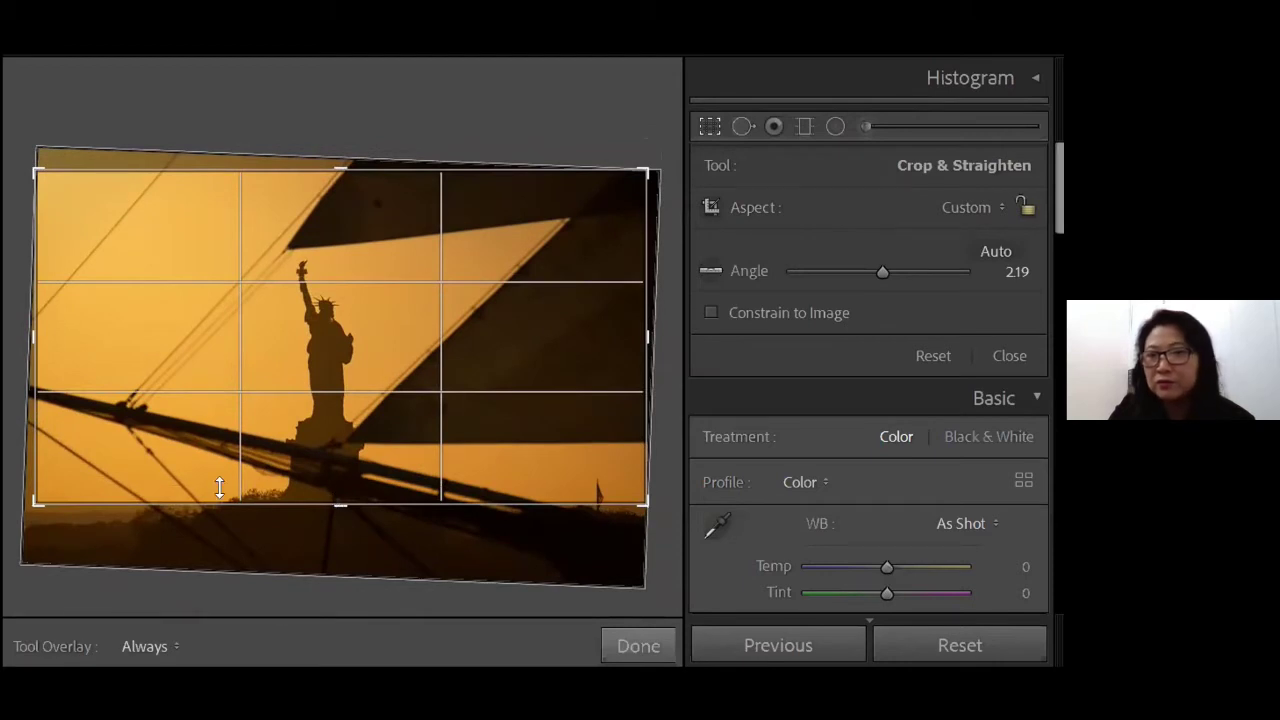
left_click_drag(182, 492, 182, 506)
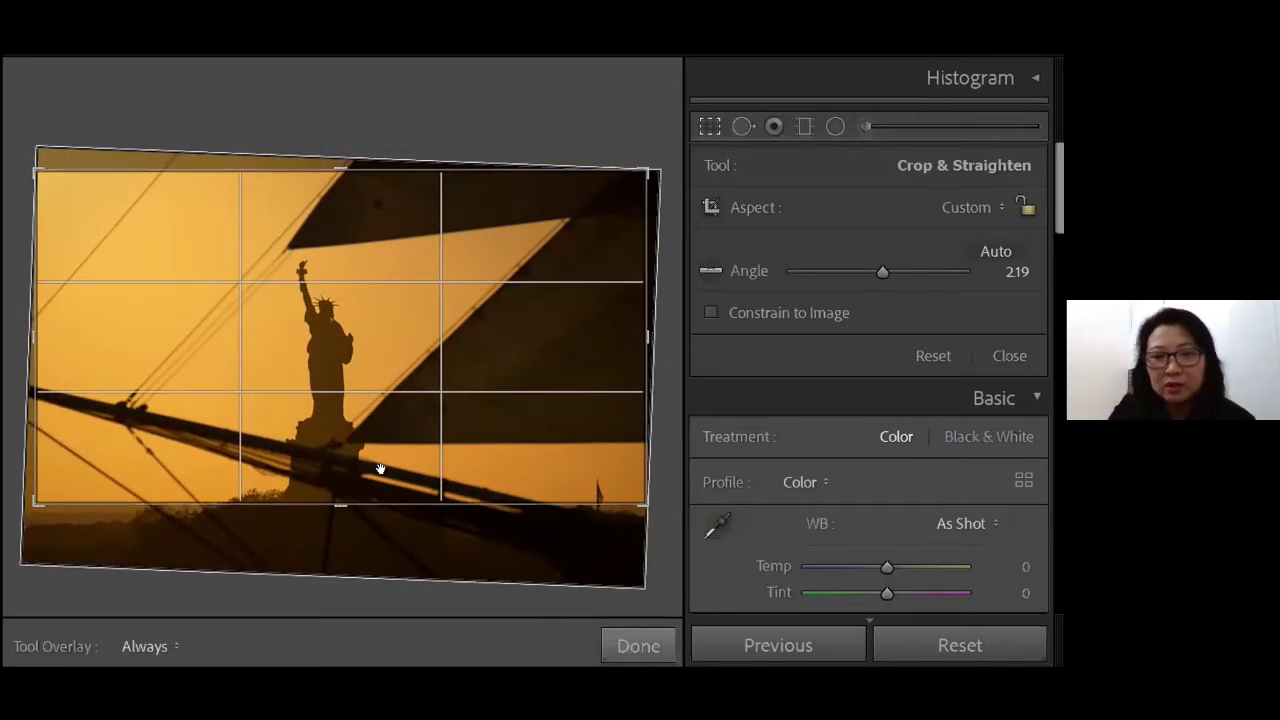
left_click_drag(349, 491, 349, 513)
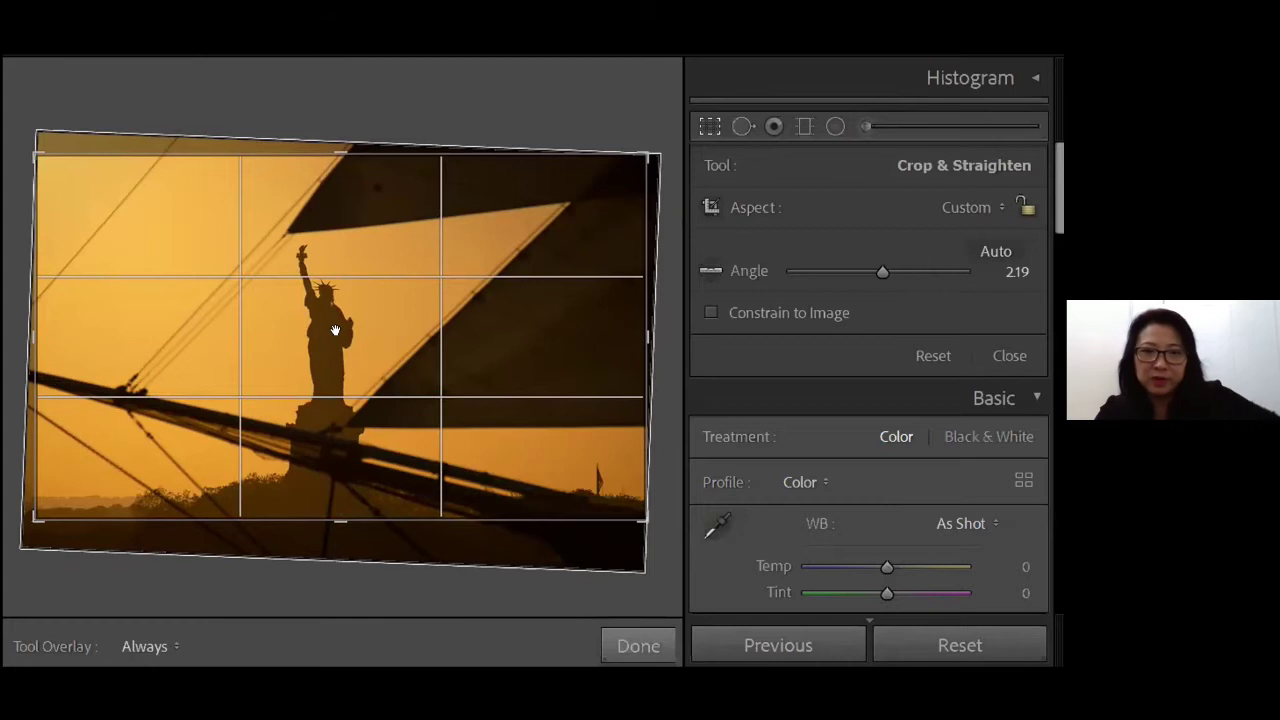
double_click(530, 261)
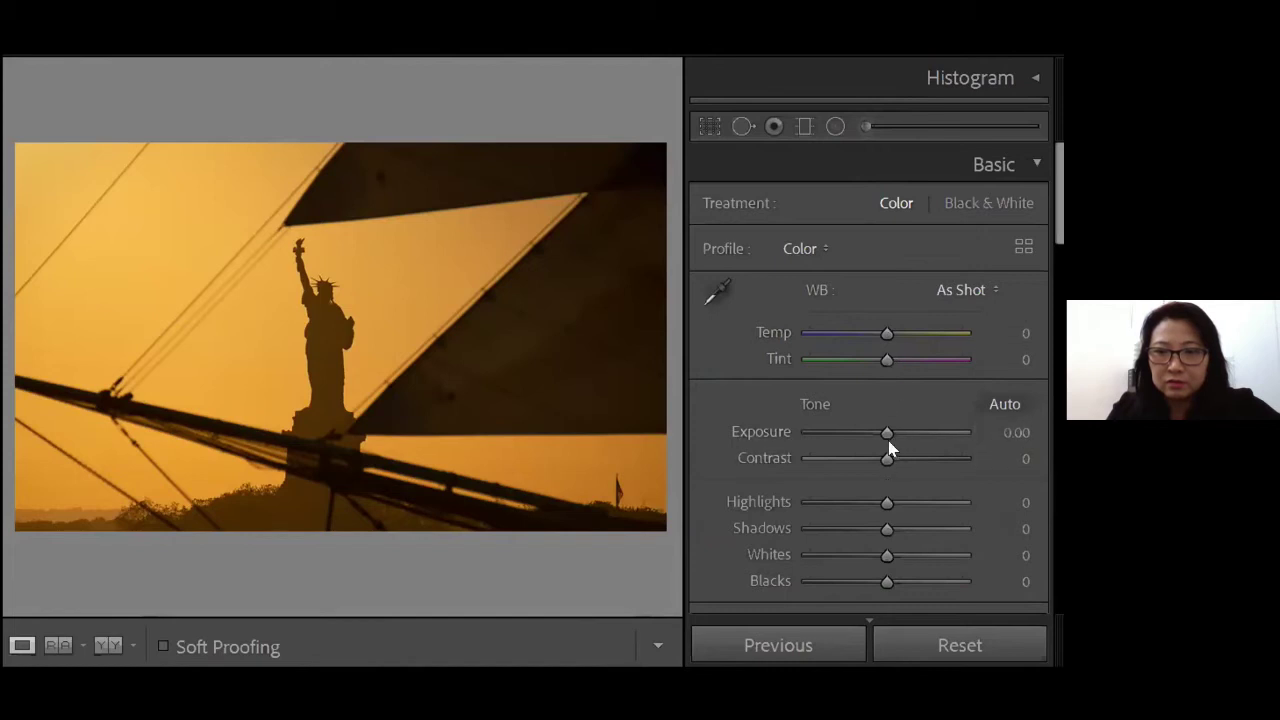
Step: Set Highlights to +45, Shadows to −73, Whites to +30 and Blacks to −47, and compare the result with the unedited photo
mouse_move(902, 495)
left_mouse_down()
mouse_move(923, 495)
mouse_move(905, 500)
left_mouse_up()
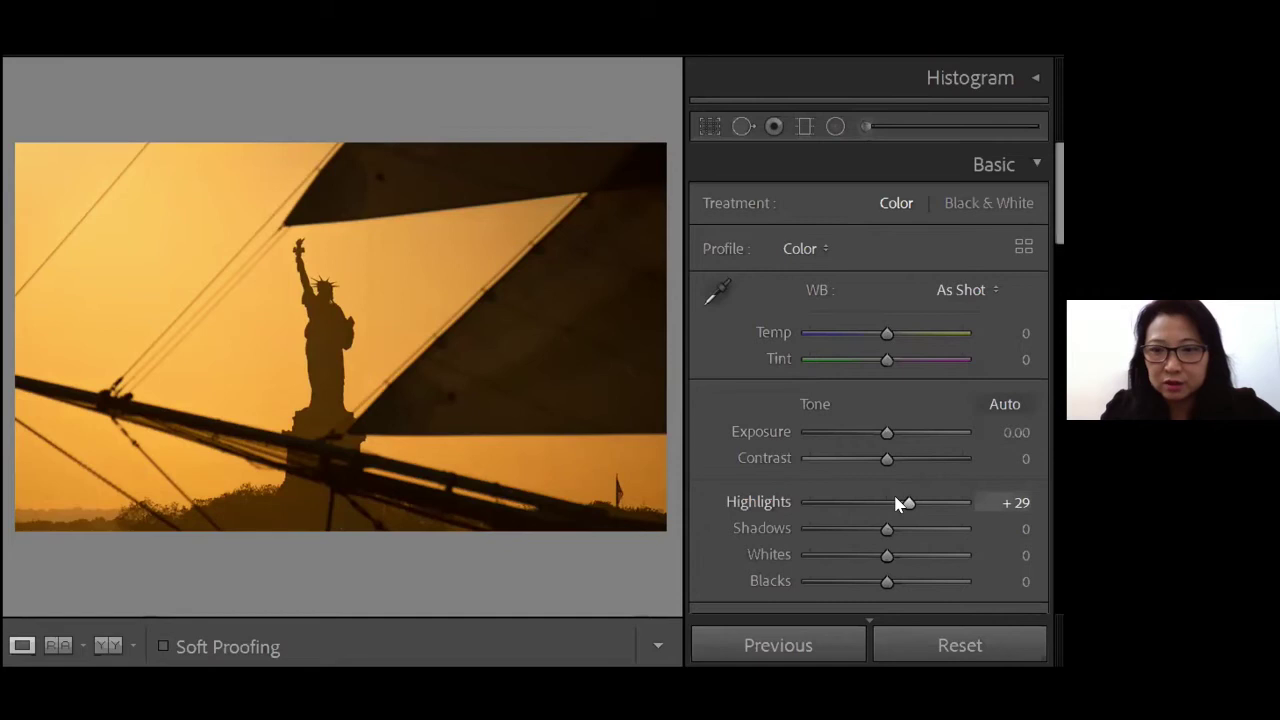
left_click_drag(908, 503, 831, 533)
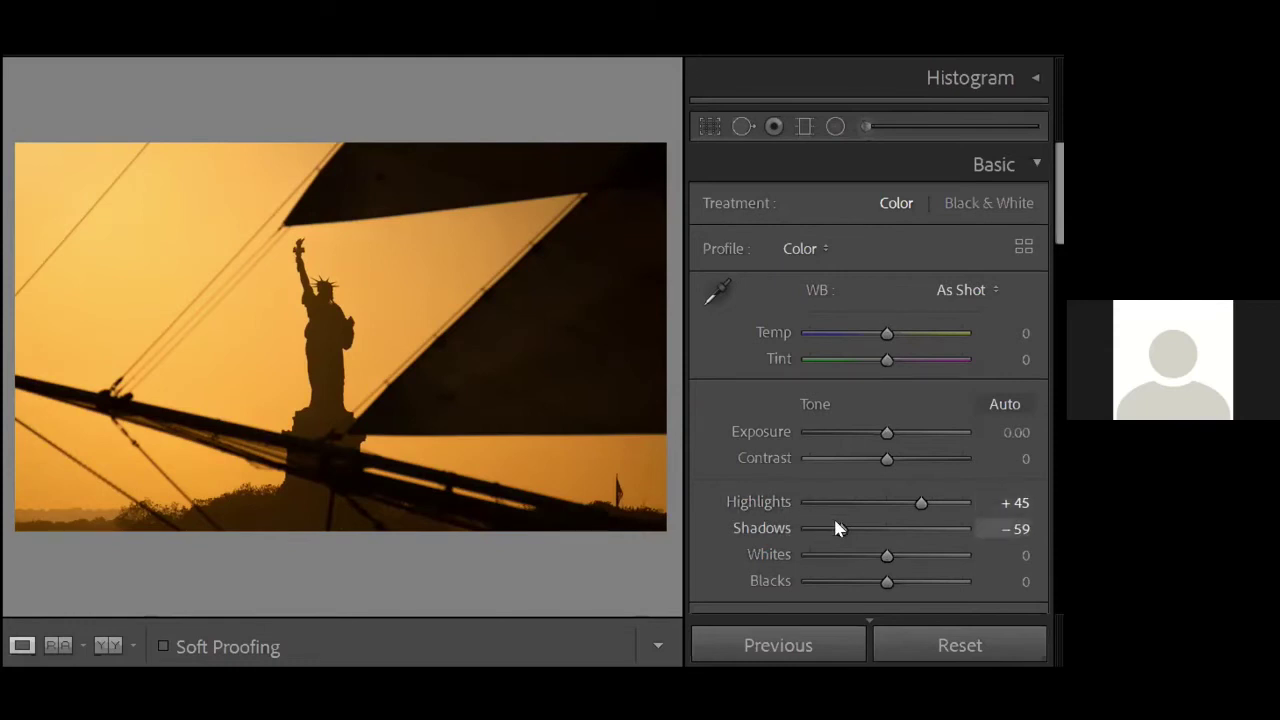
left_click_drag(836, 524, 826, 540)
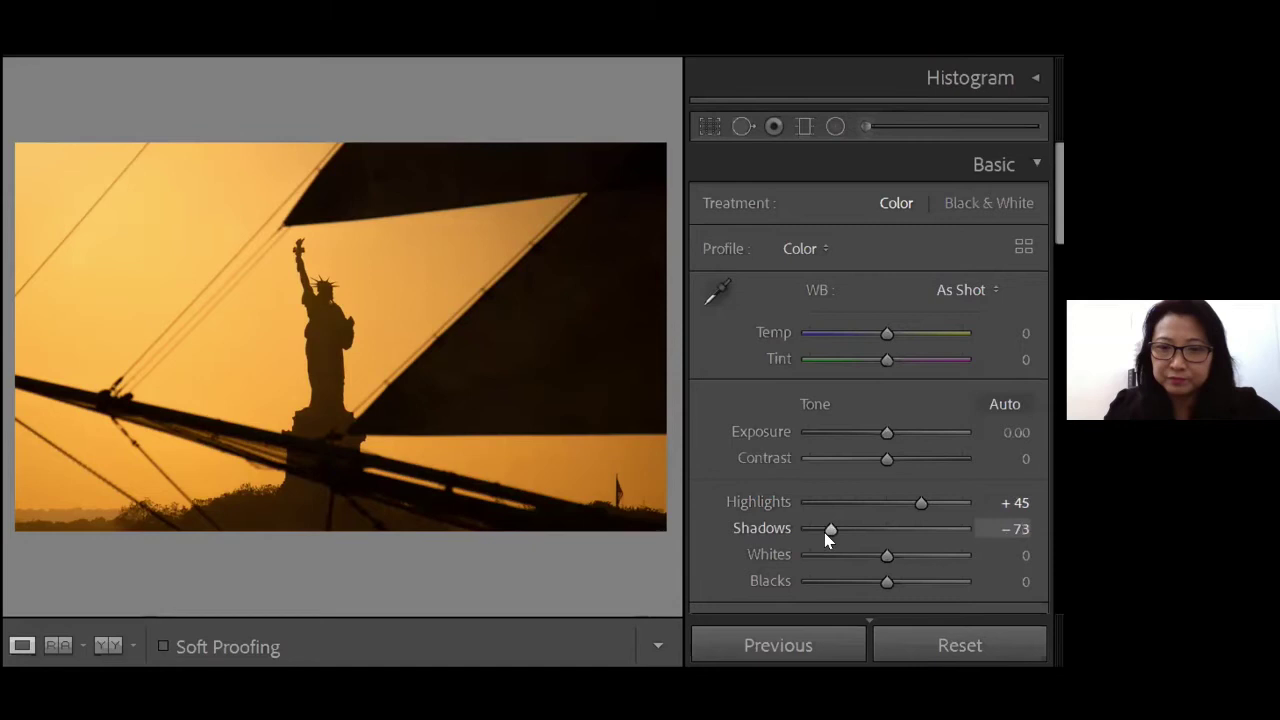
left_click_drag(891, 557, 916, 560)
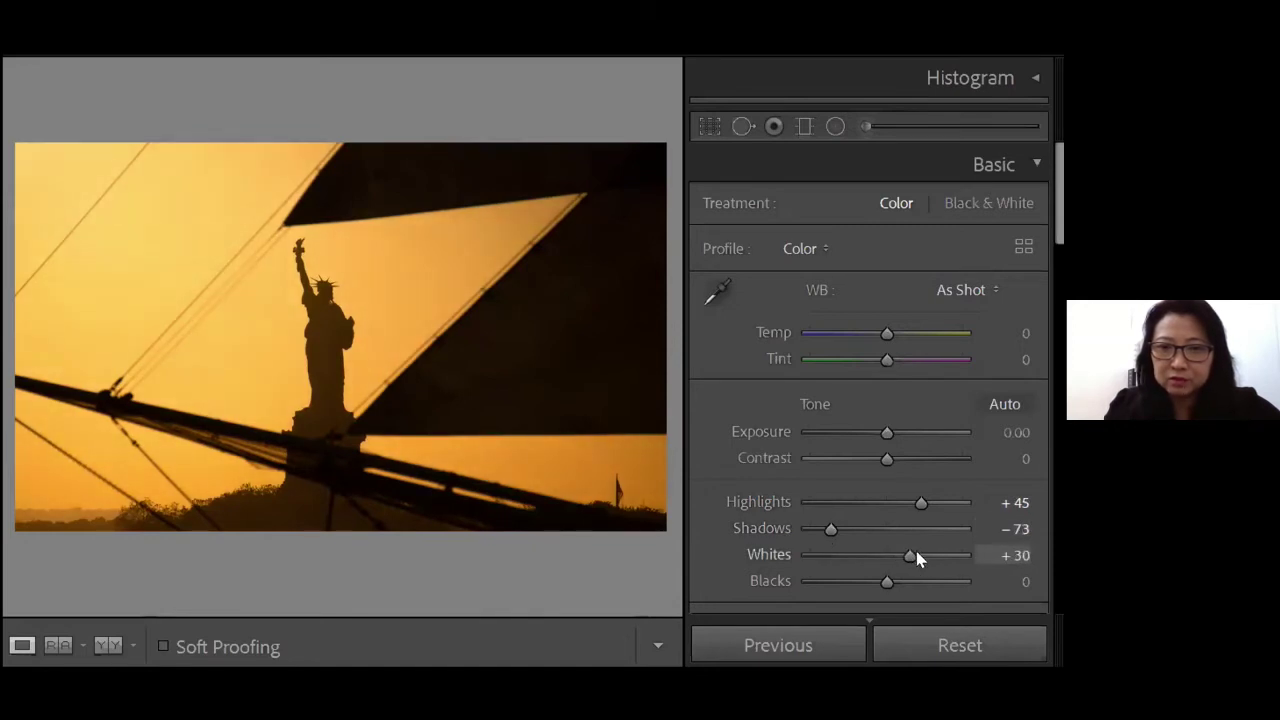
left_click_drag(883, 584, 849, 582)
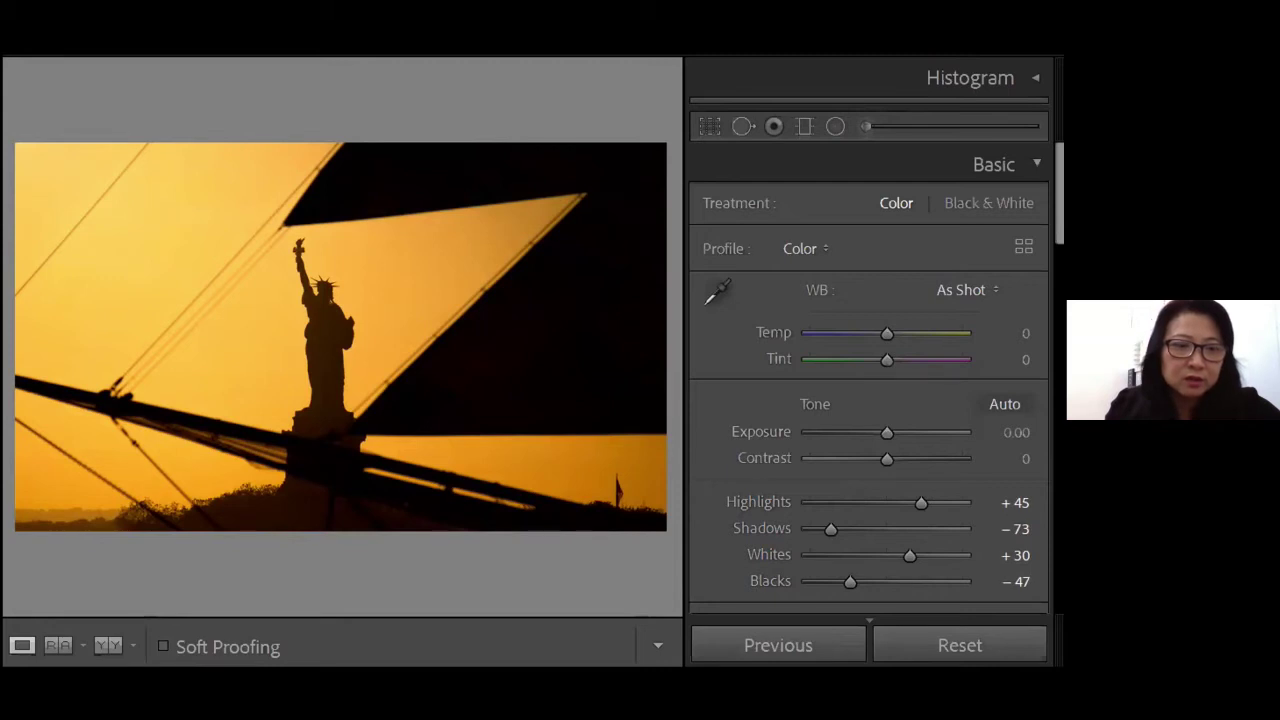
key("ctrl+shift+r")
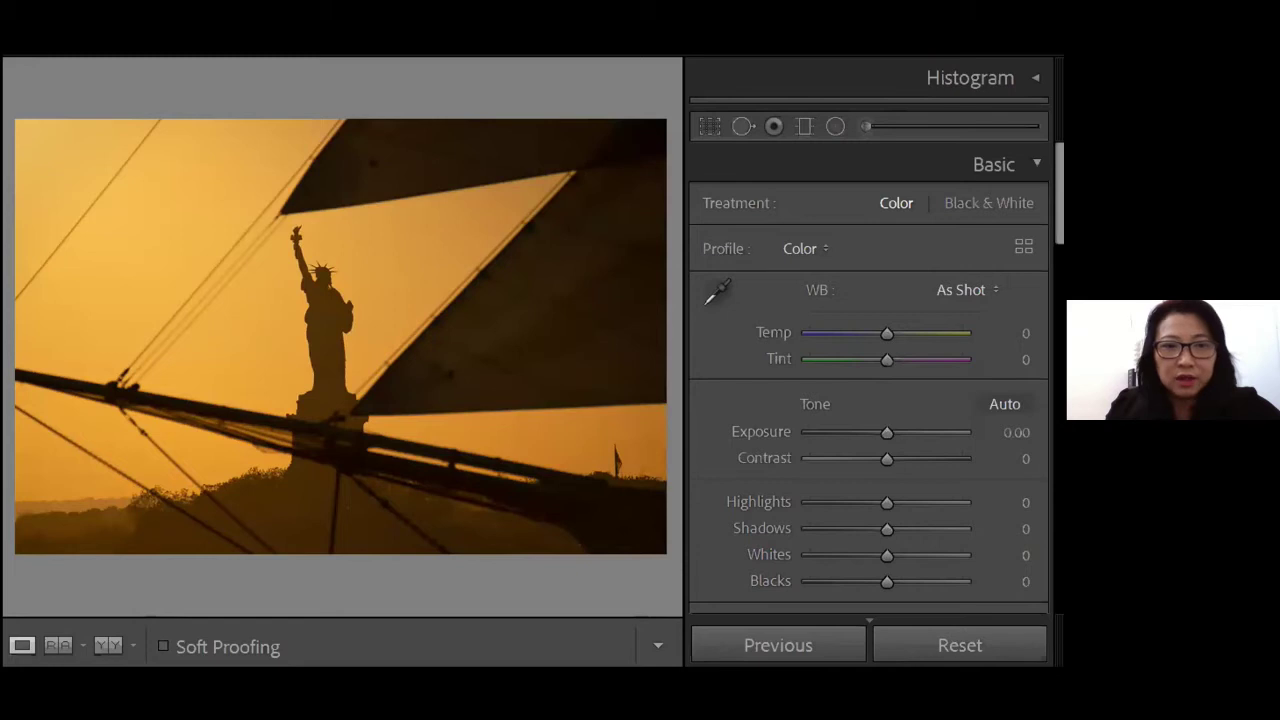
key("ctrl+z")
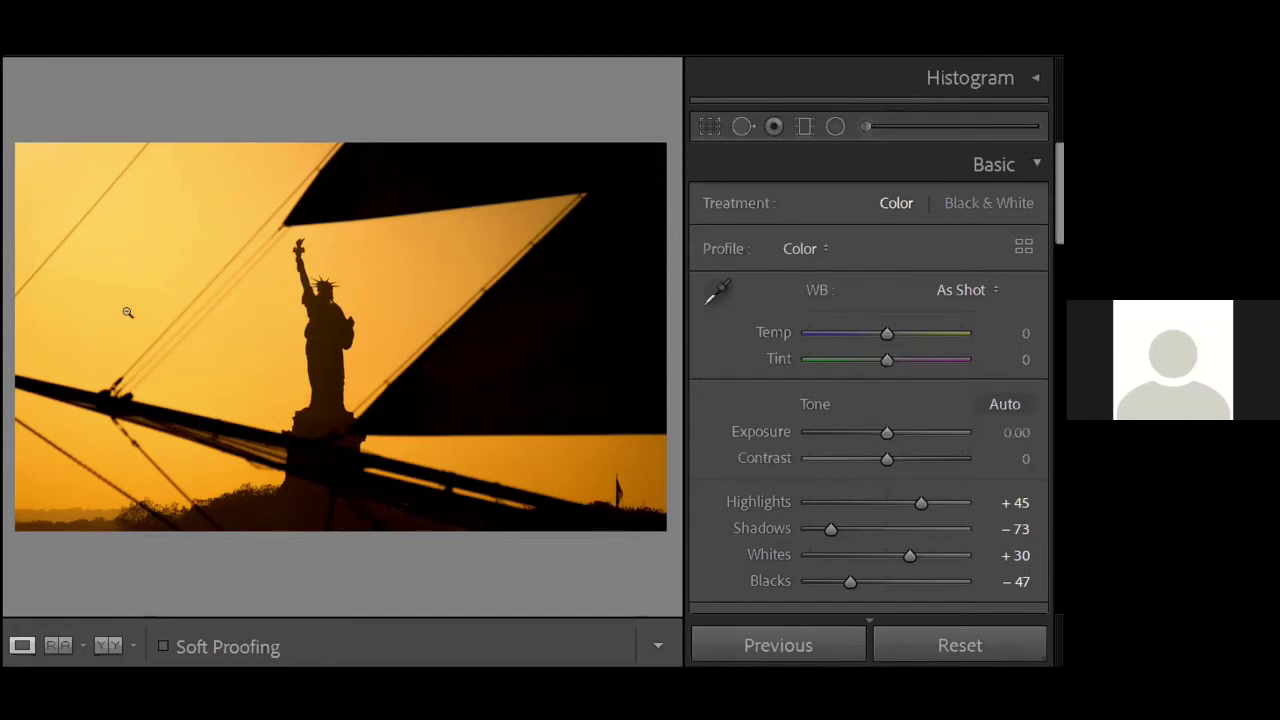
Step: Try a post-crop vignette Amount of −98 on the silhouette photo, and soften it to −37
scroll(791, 499, "down", 20)
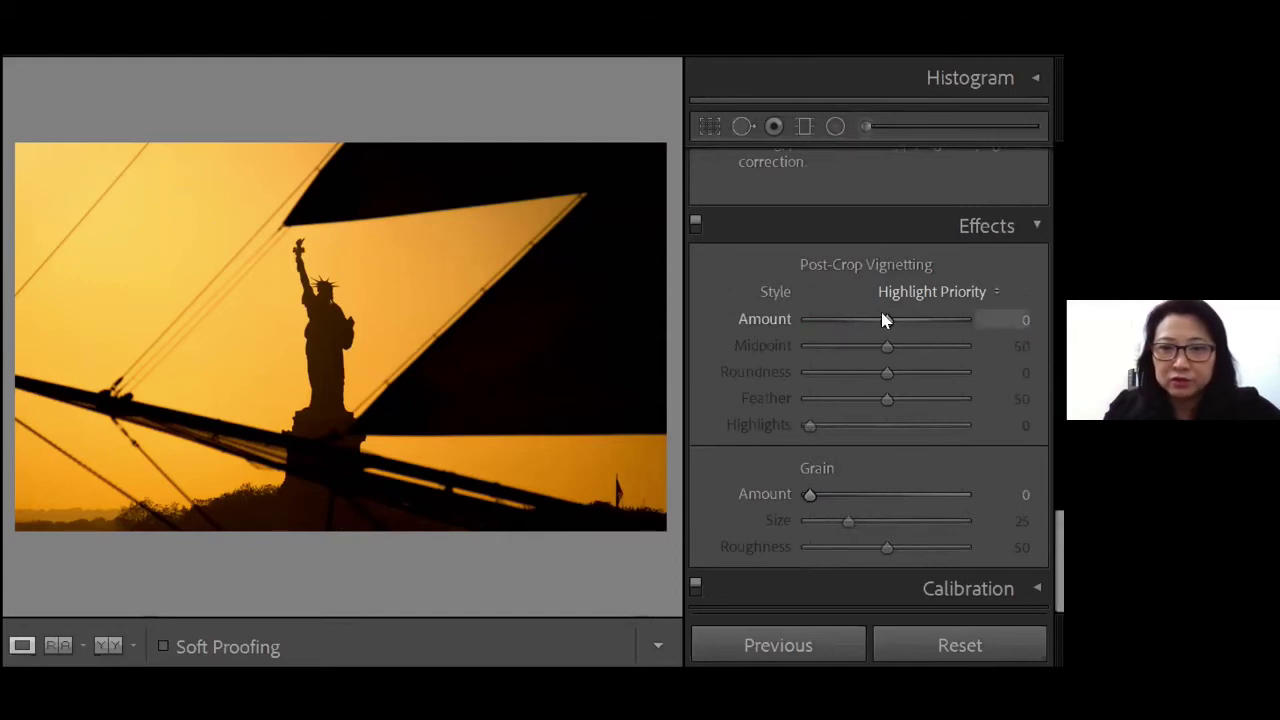
left_click_drag(883, 319, 806, 334)
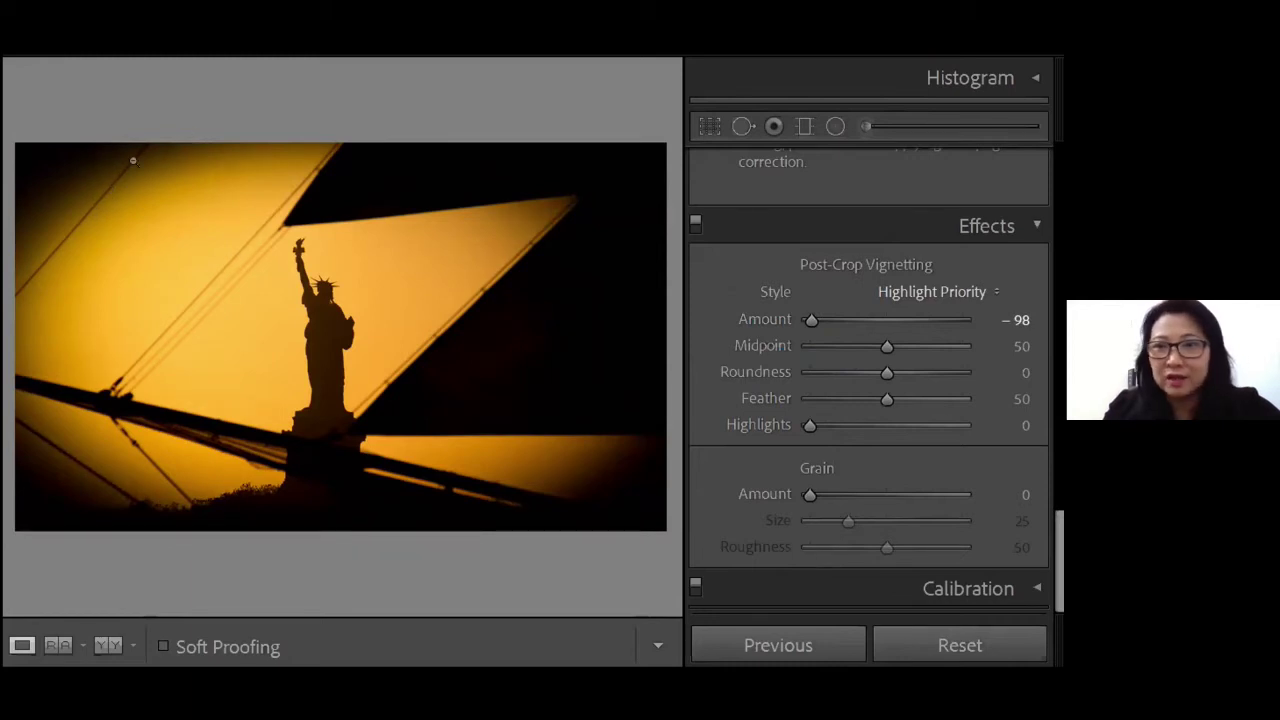
left_click_drag(816, 321, 860, 332)
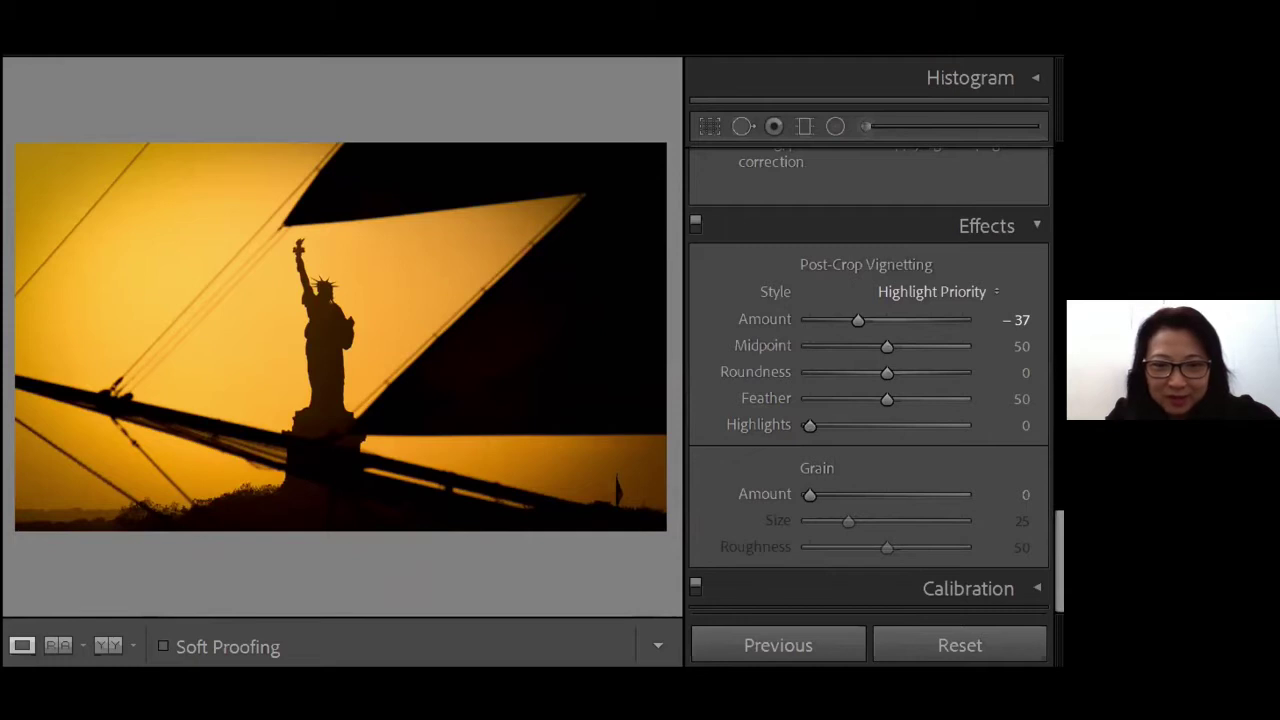
Step: Bring up the next photo, the stone window with pumpkins, and crop off the dark ceiling with its lamps
key("Right")
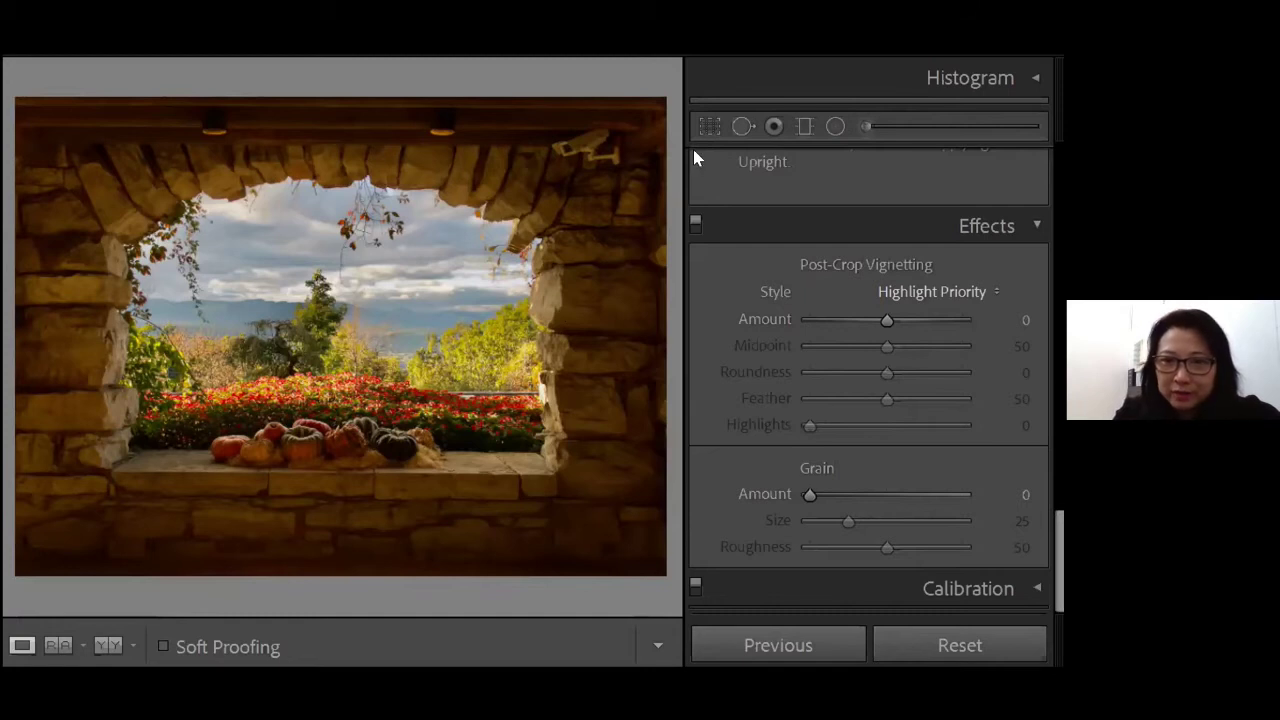
left_click(709, 126)
mouse_move(338, 99)
left_mouse_down()
mouse_move(343, 150)
mouse_move(339, 110)
left_mouse_up()
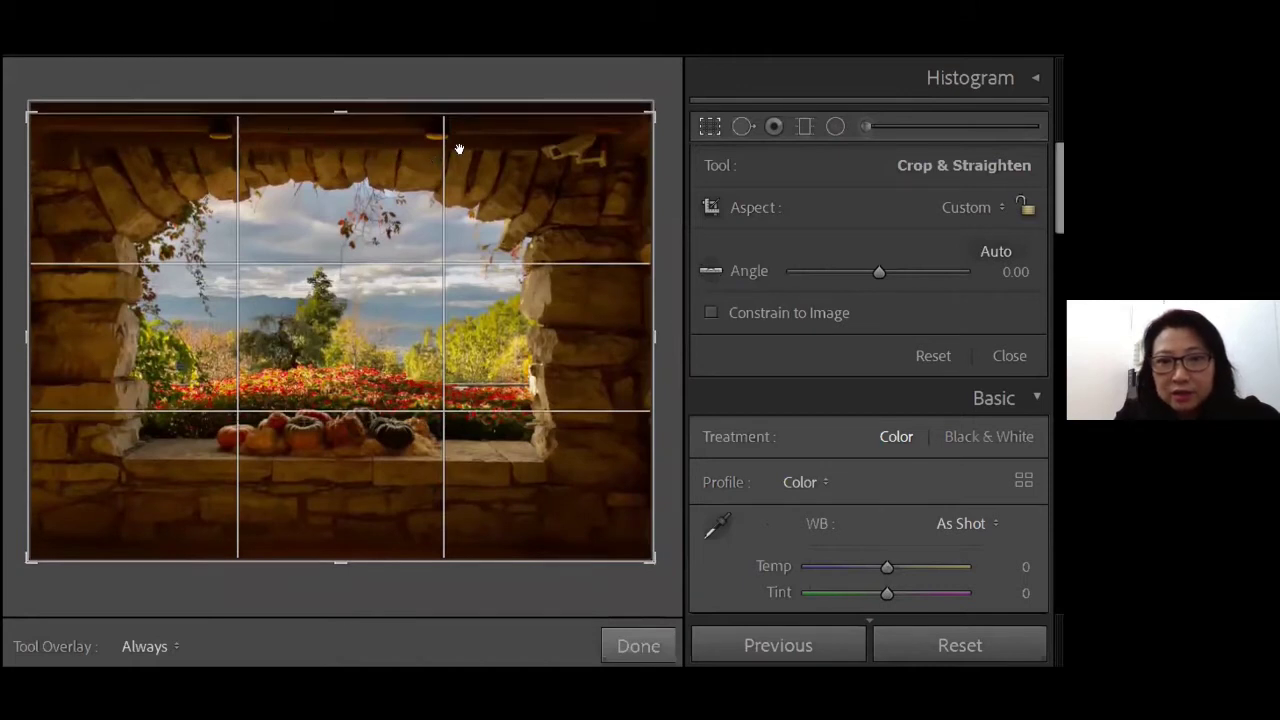
left_click_drag(337, 114, 340, 128)
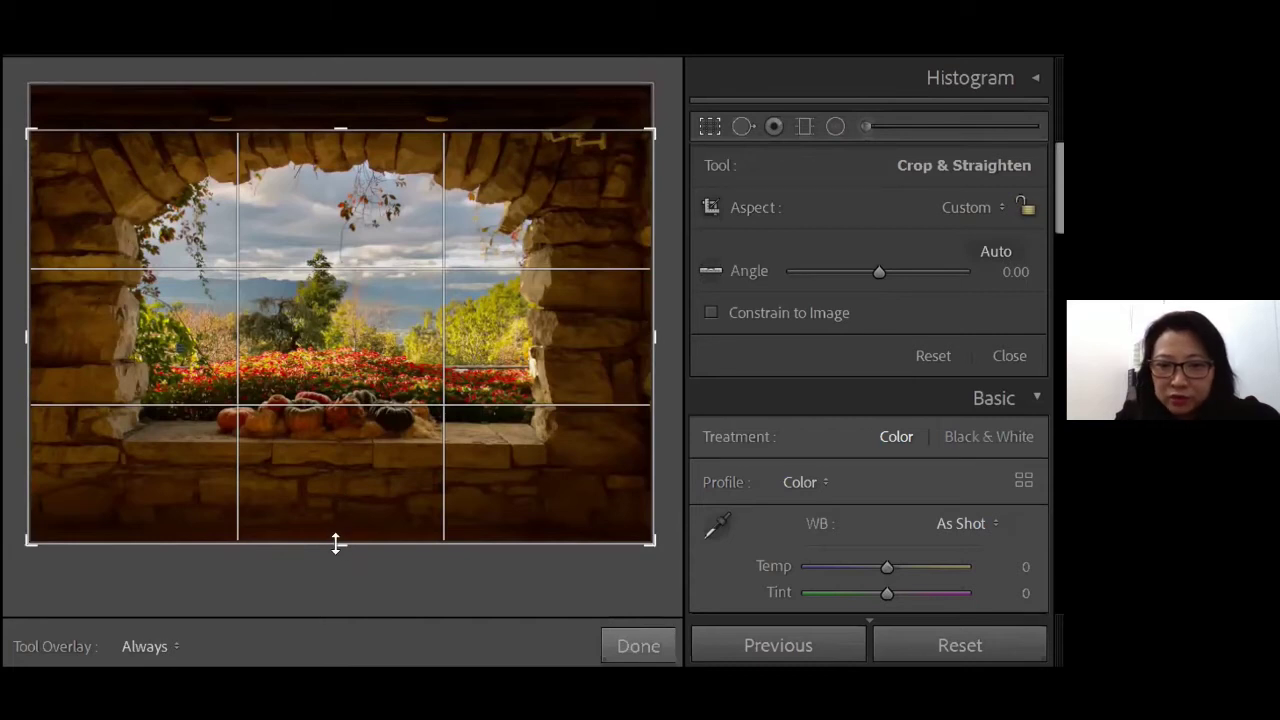
Step: Try several bottom crop positions on the stone wall below the pumpkins, settling on one that trims only the dark lowest strip
left_click_drag(336, 543, 339, 532)
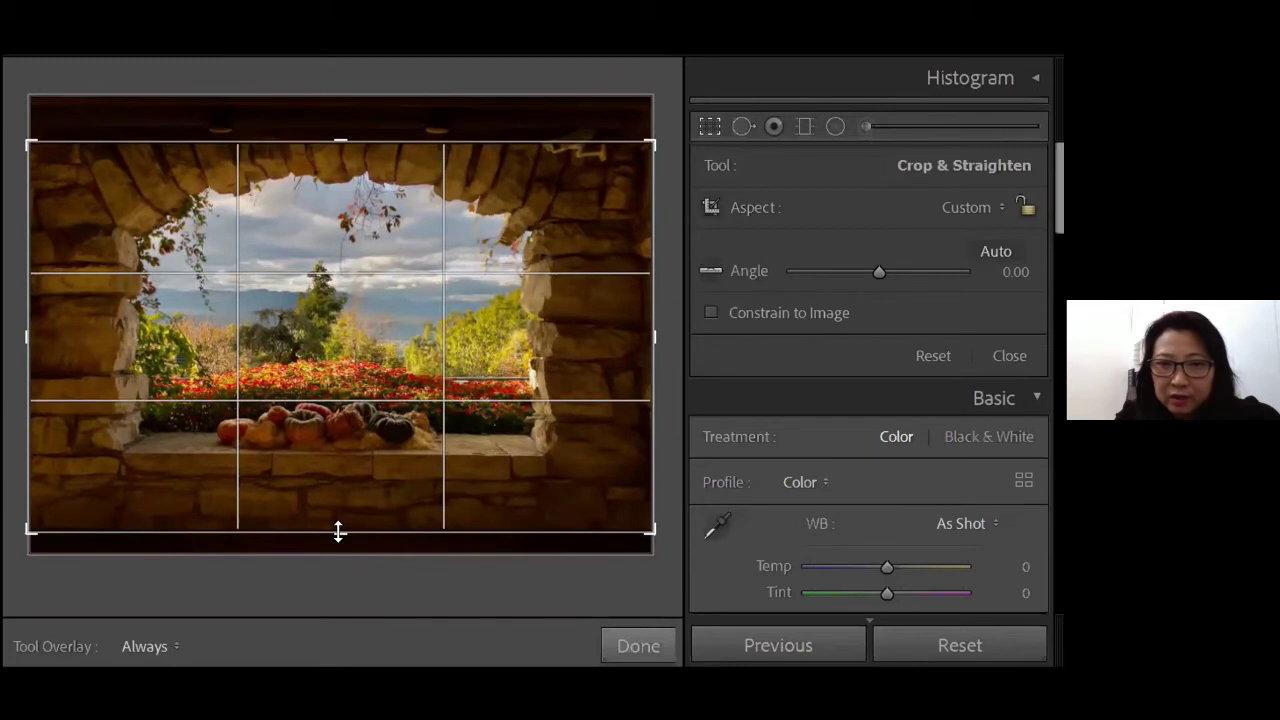
left_click_drag(340, 528, 340, 507)
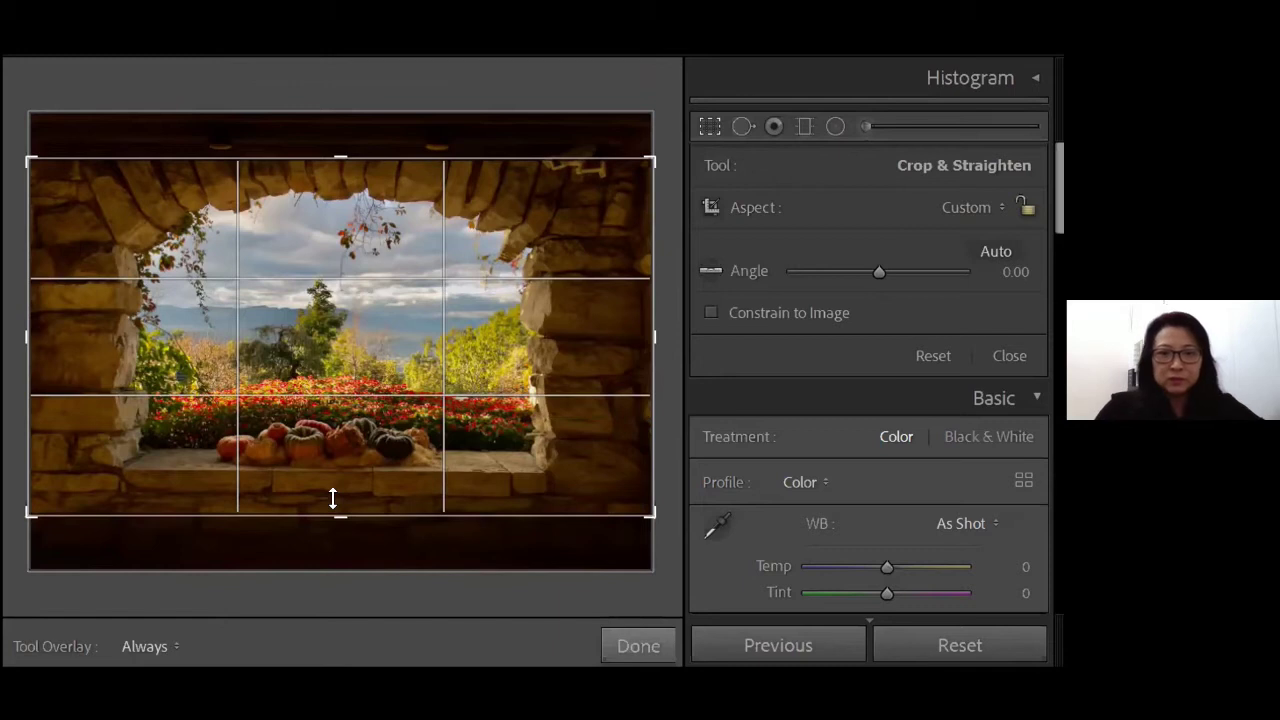
left_click_drag(337, 506, 344, 531)
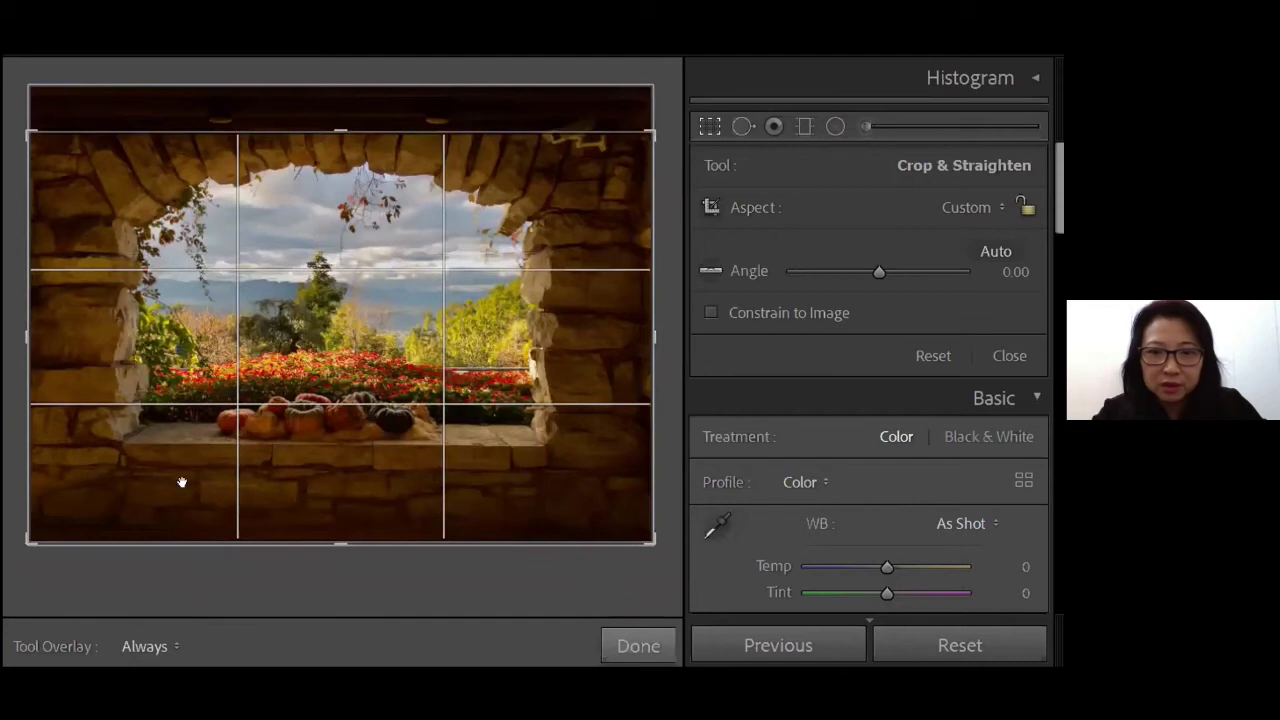
left_click_drag(300, 540, 332, 527)
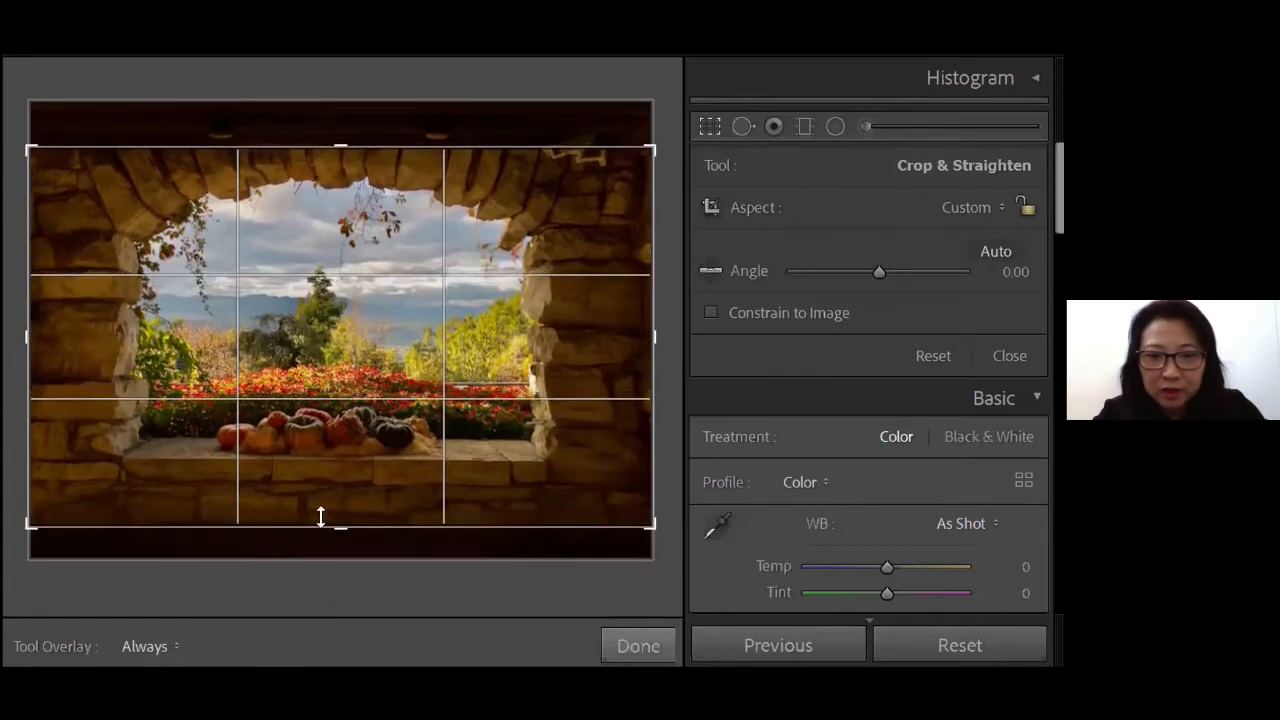
left_click_drag(320, 519, 331, 540)
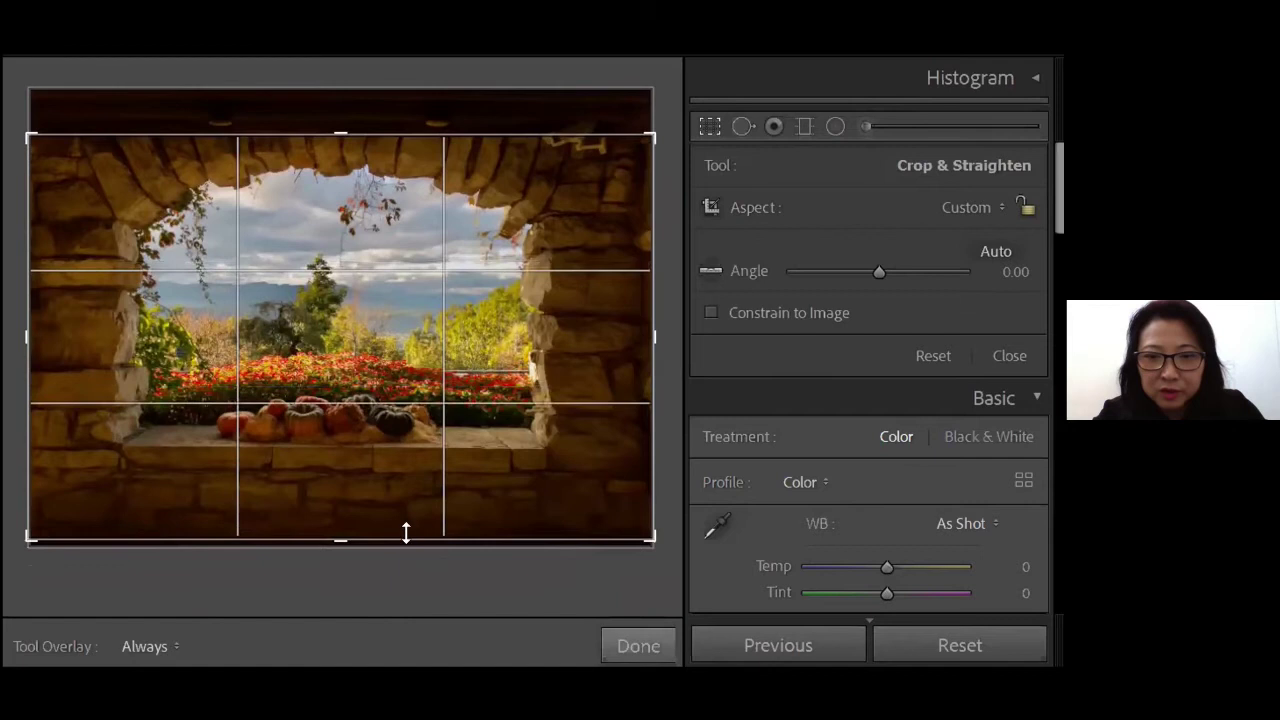
left_click_drag(343, 537, 343, 527)
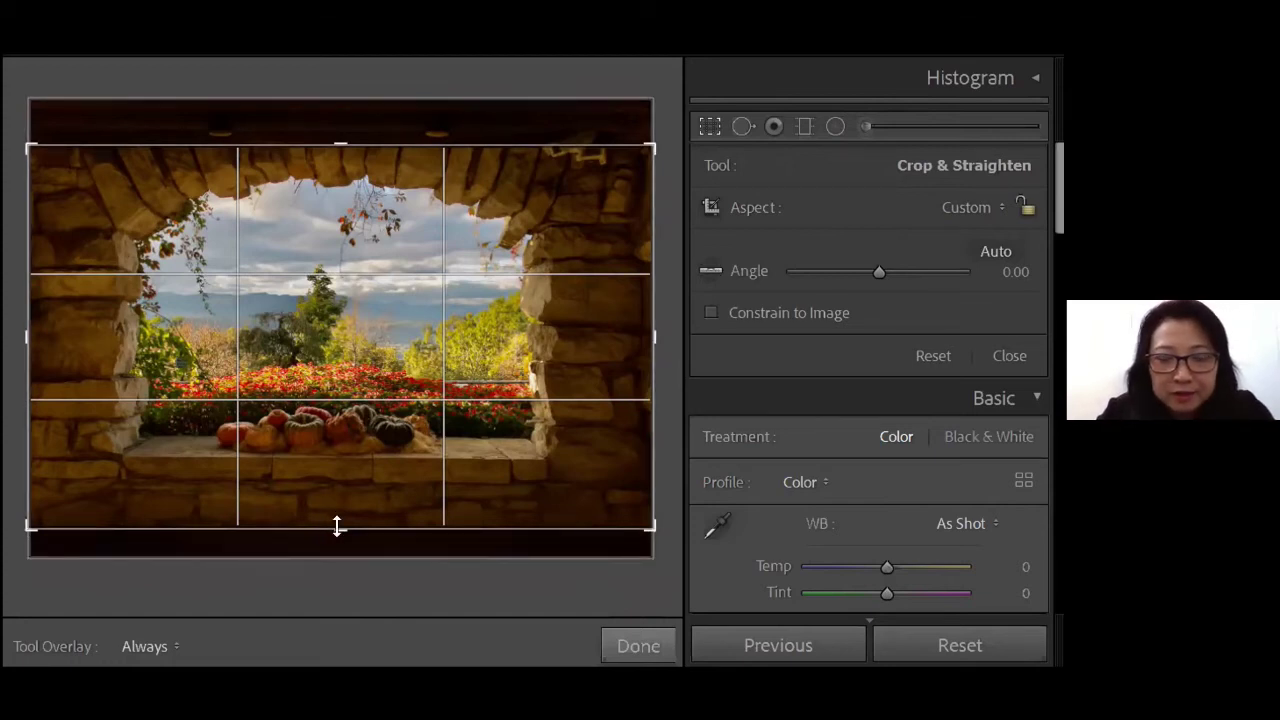
left_click_drag(337, 526, 351, 530)
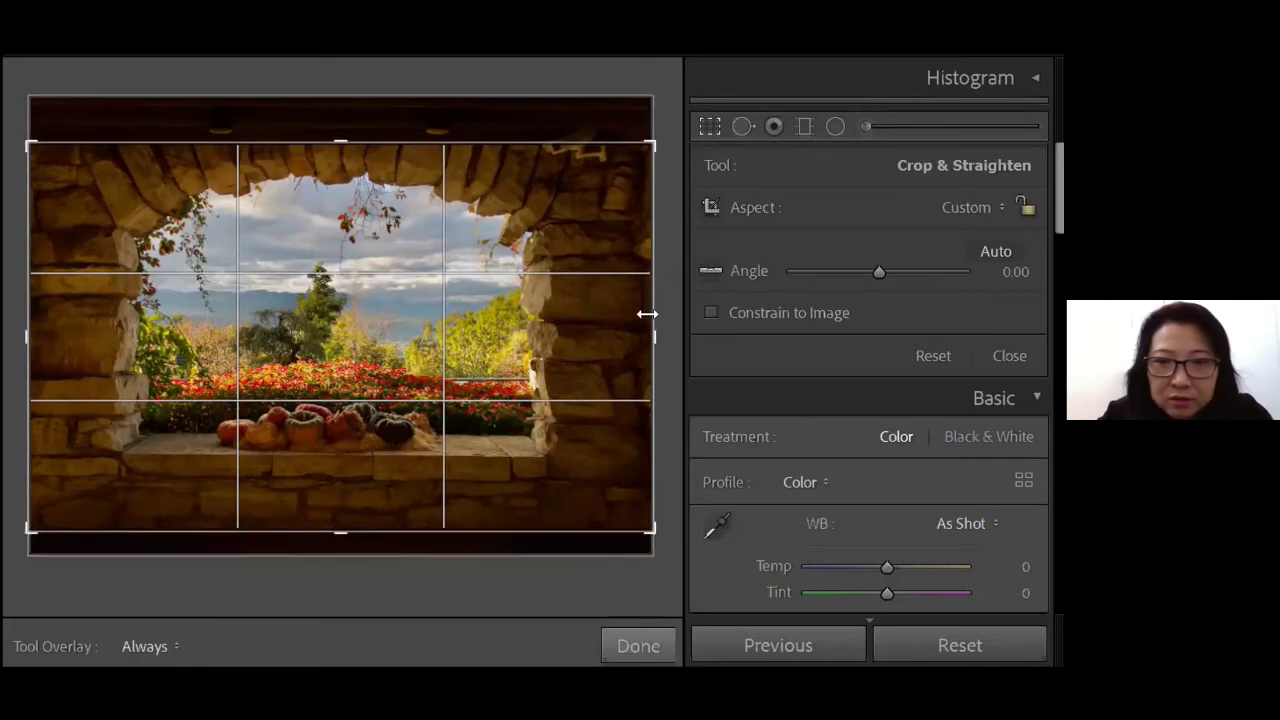
Step: Trim thin strips off the right and left sides of the stone window photo and apply the crop
left_click_drag(648, 311, 640, 314)
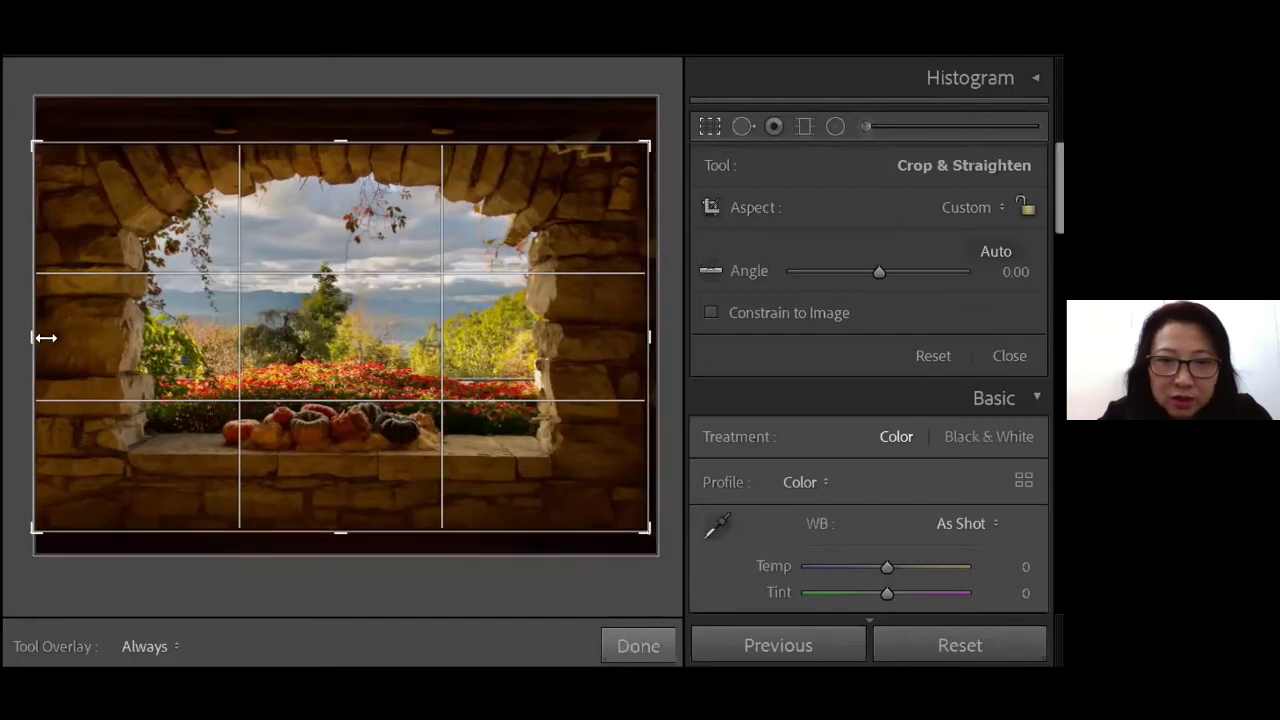
left_click_drag(43, 334, 47, 338)
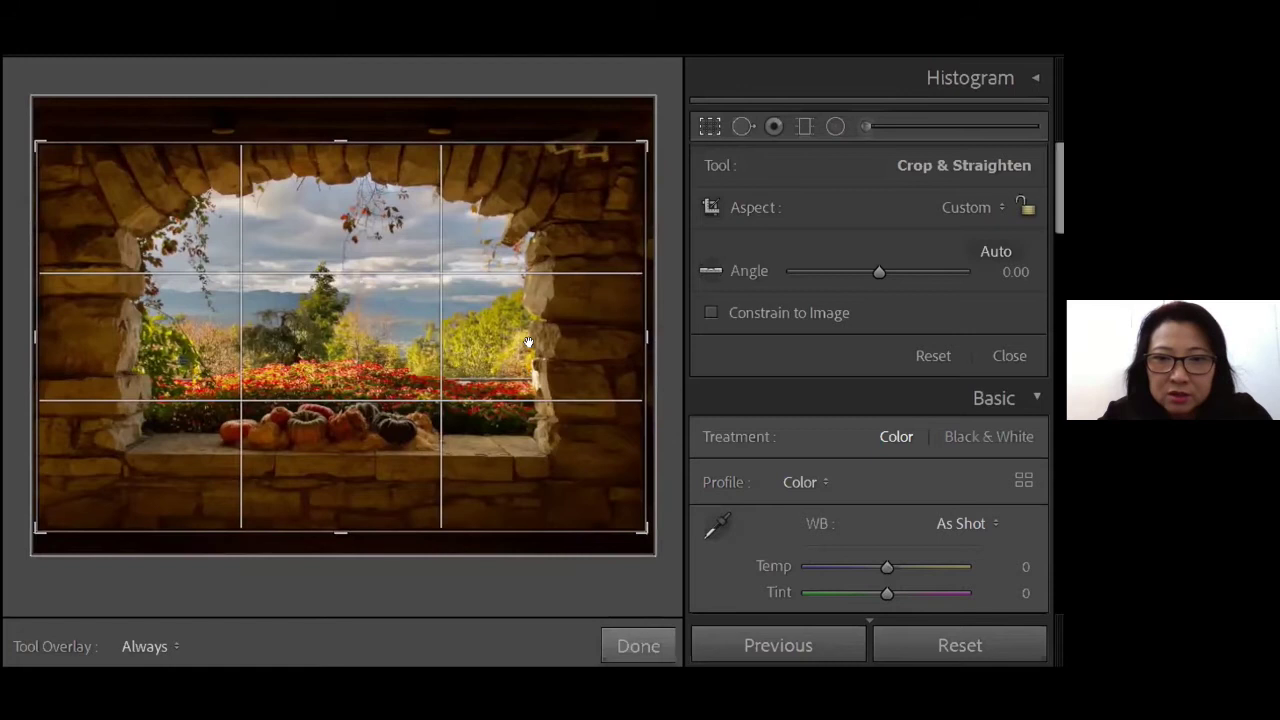
key("Return")
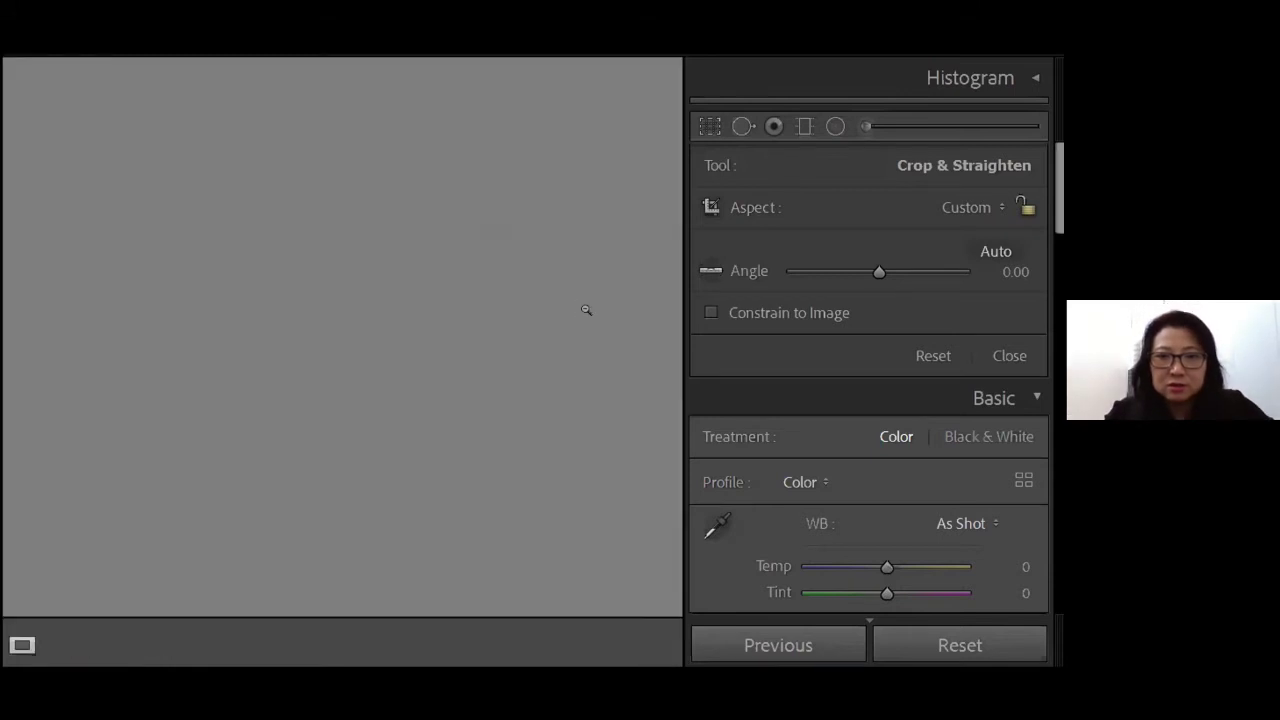
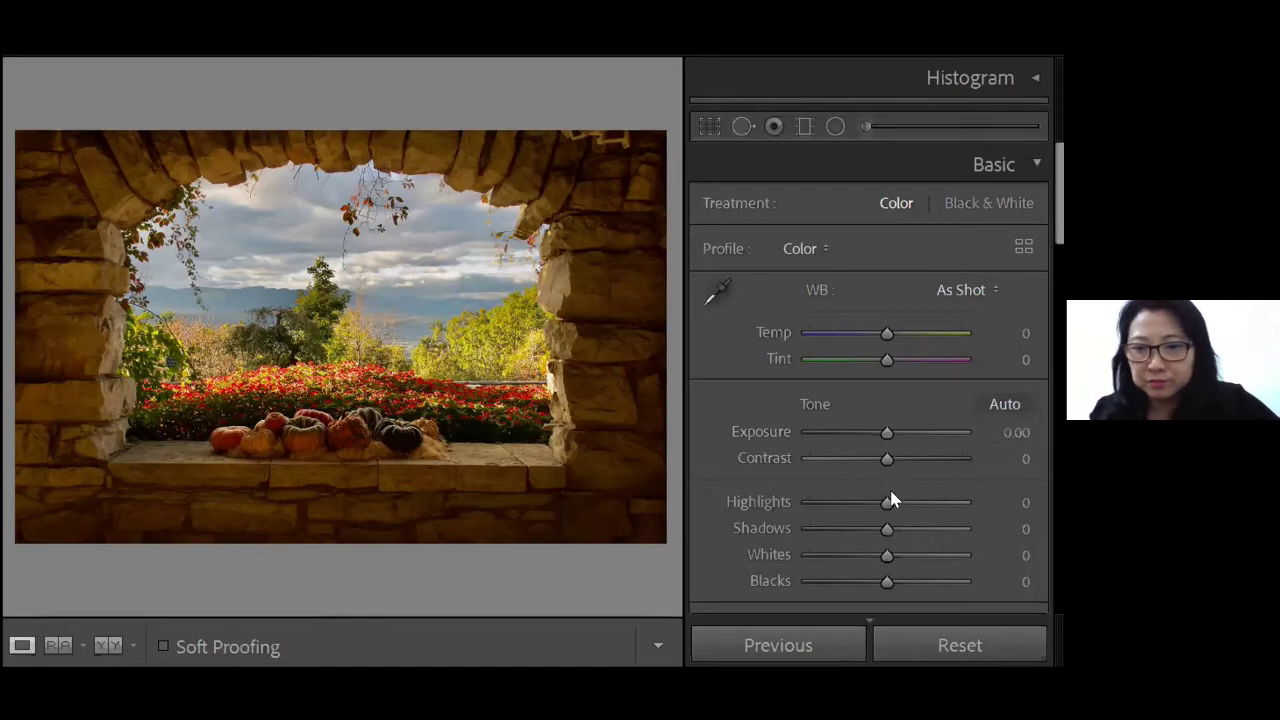
Step: Set Highlights to −38, Shadows to +69, Whites to +22 and Blacks to −5 on the stone window photo
left_click_drag(877, 496, 853, 504)
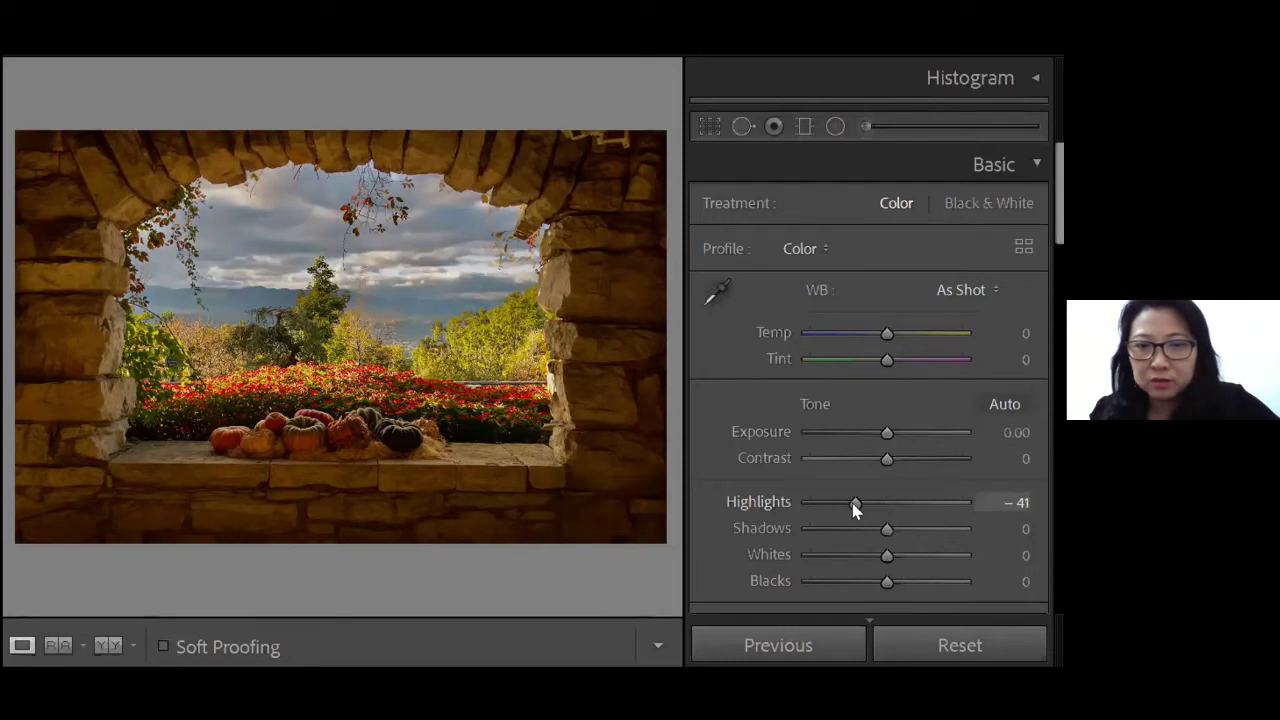
left_click_drag(855, 509, 857, 509)
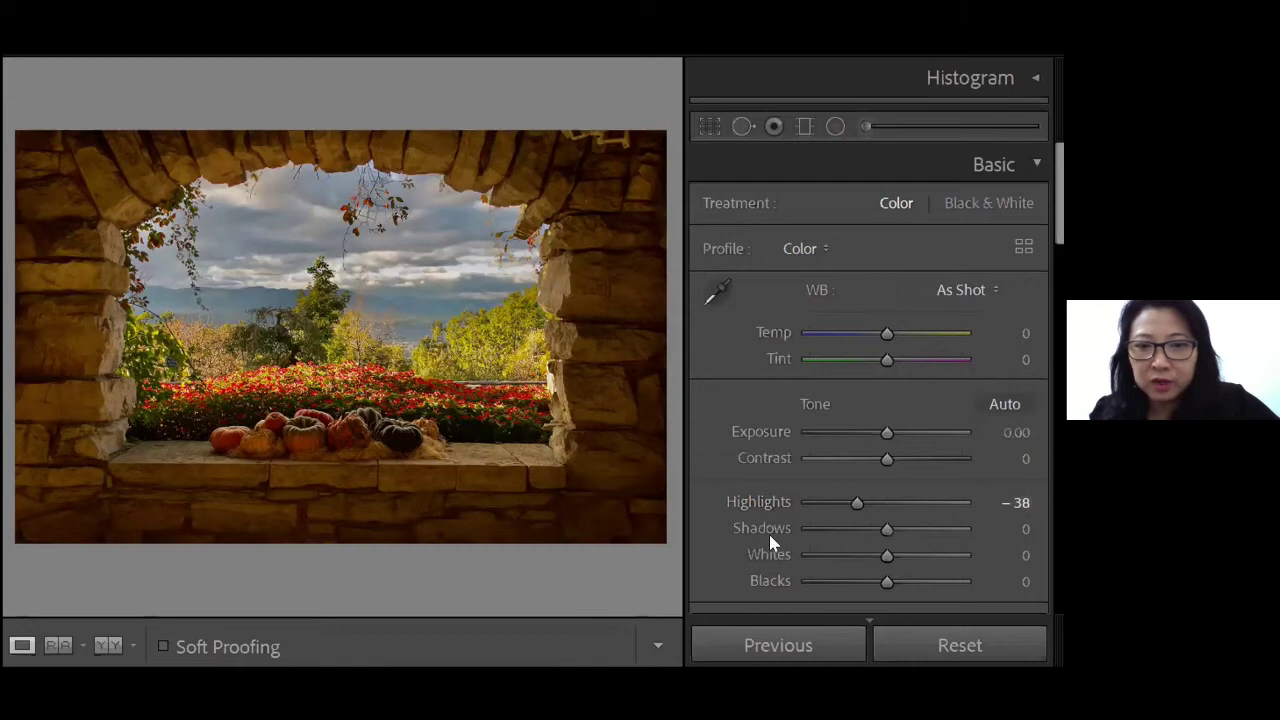
left_click_drag(877, 531, 934, 531)
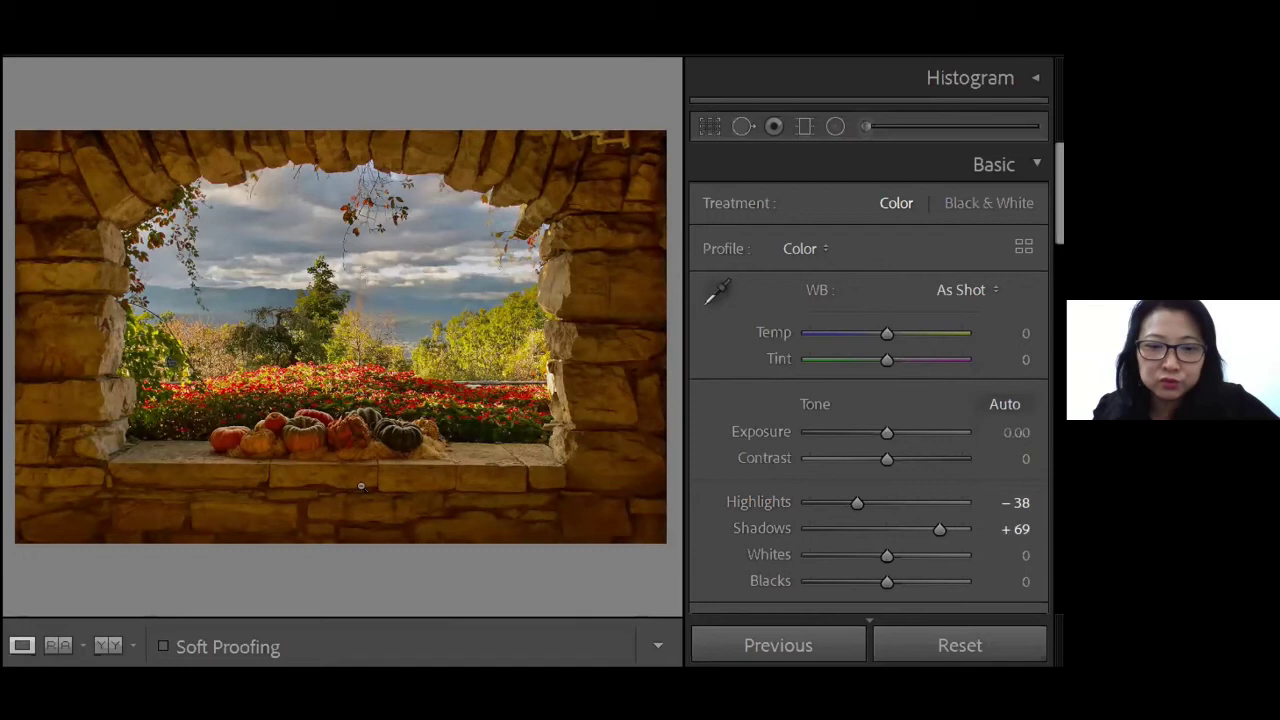
mouse_move(889, 560)
left_mouse_down()
mouse_move(904, 565)
mouse_move(872, 586)
mouse_move(882, 583)
left_mouse_up()
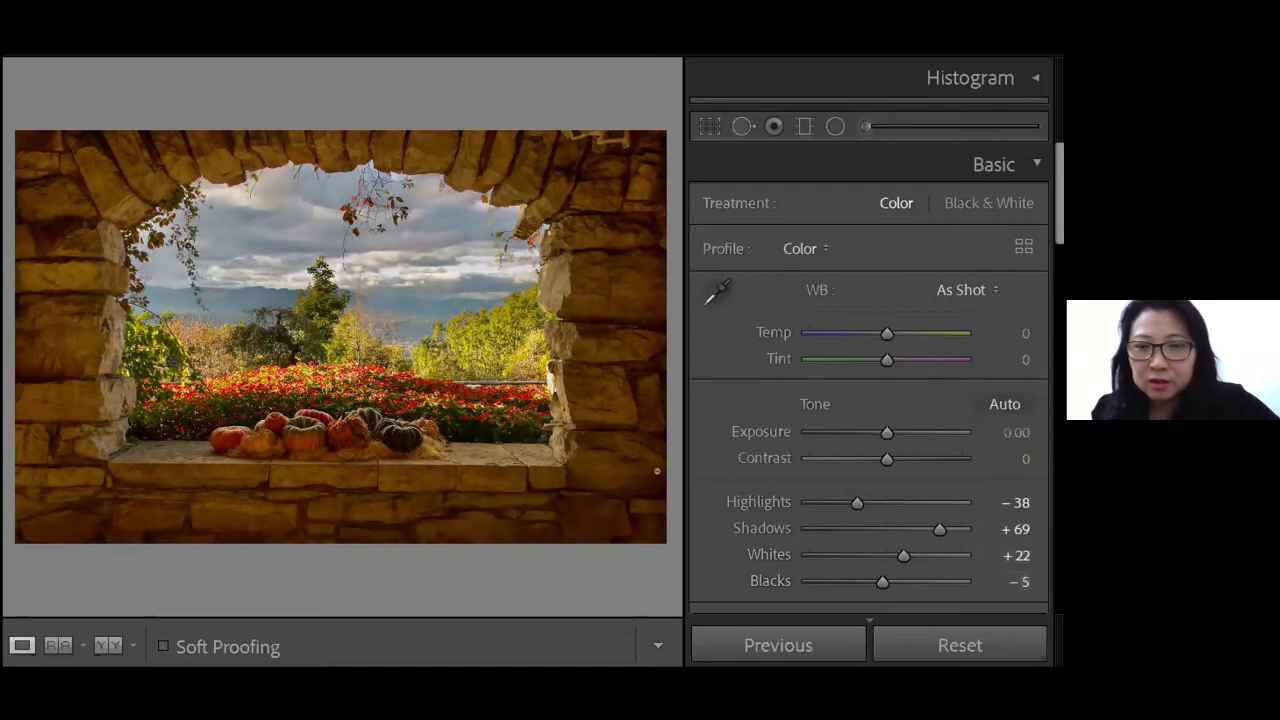
Step: Try Blacks at +6, −100 and −2 on the stone window photo, settling on +1
mouse_move(878, 586)
left_mouse_down()
mouse_move(820, 588)
mouse_move(880, 587)
left_mouse_up()
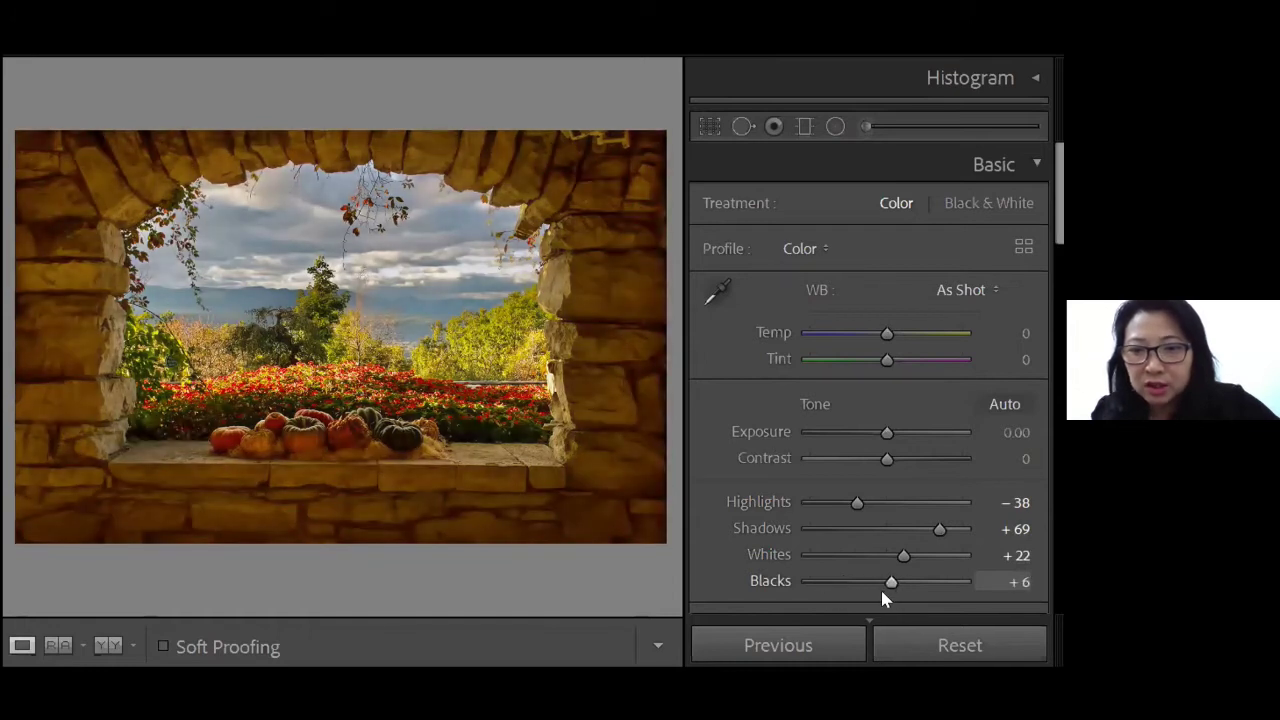
left_click_drag(883, 585, 785, 595)
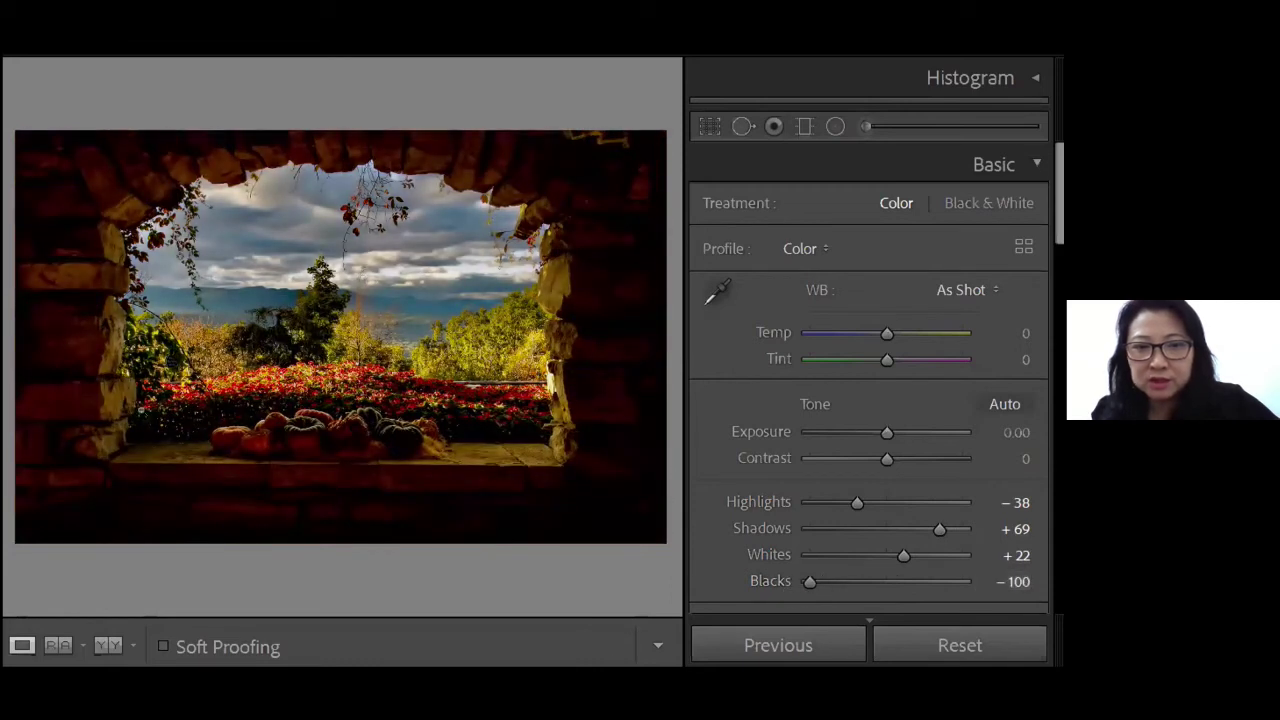
left_click_drag(808, 583, 891, 597)
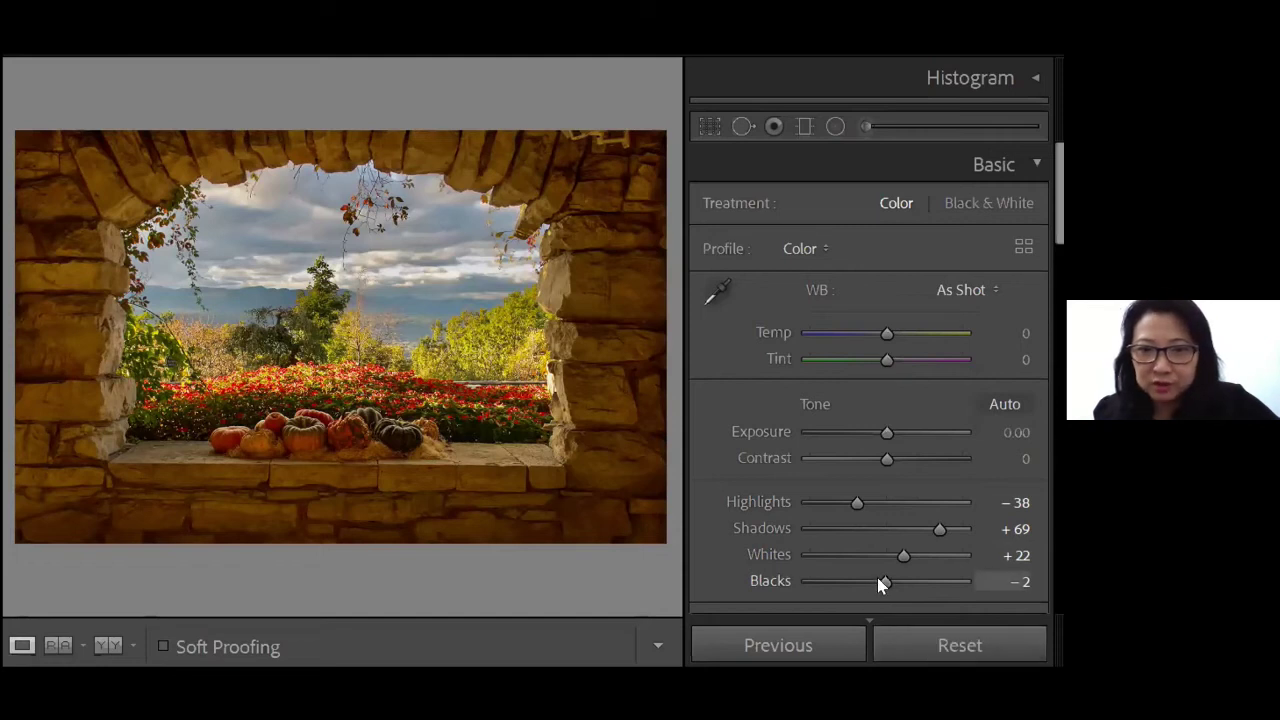
left_click_drag(878, 579, 886, 581)
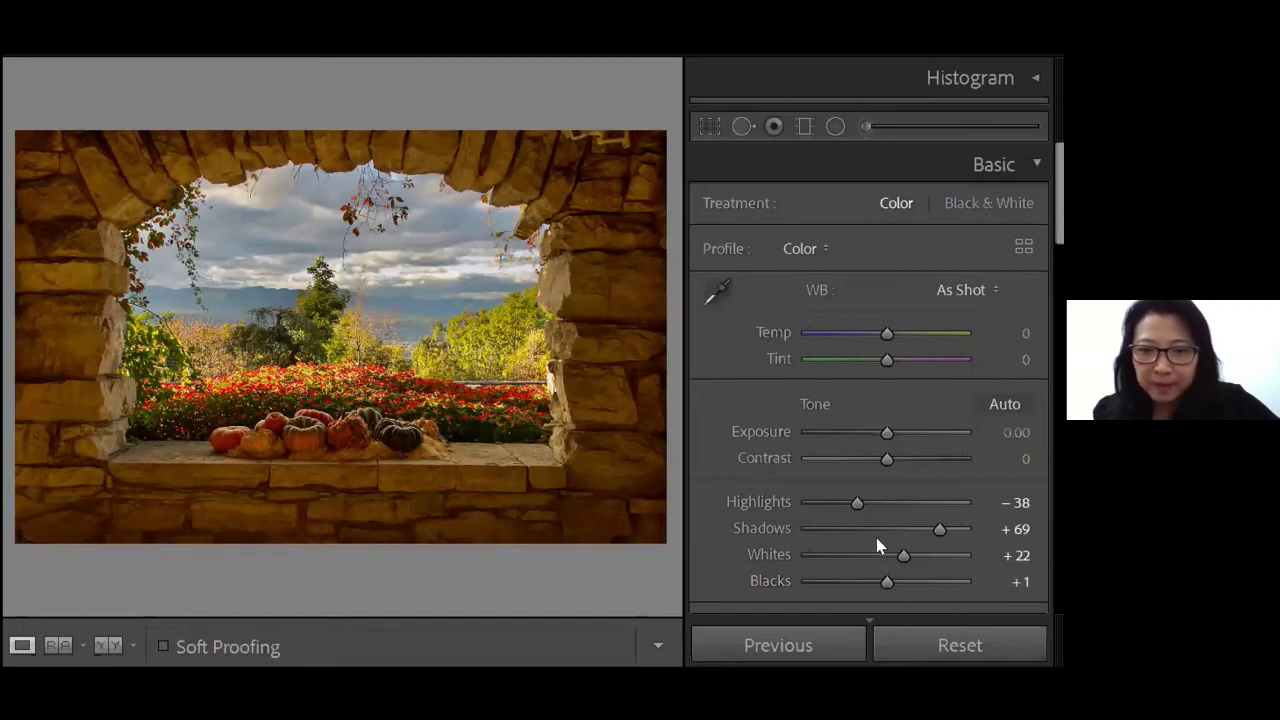
Step: Set Exposure to +0.31 and Vibrance to +29, and compare the result with the unadjusted photo by briefly resetting it
left_click_drag(884, 429, 890, 430)
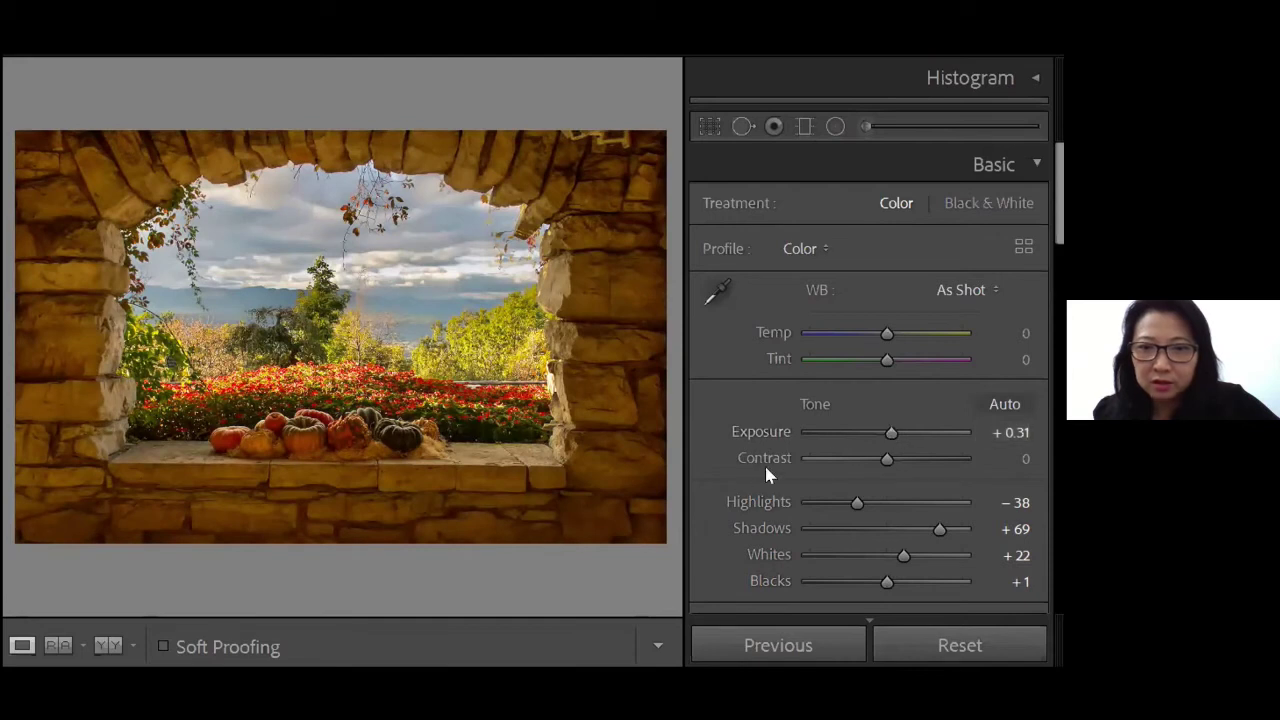
scroll(891, 420, "down", 4)
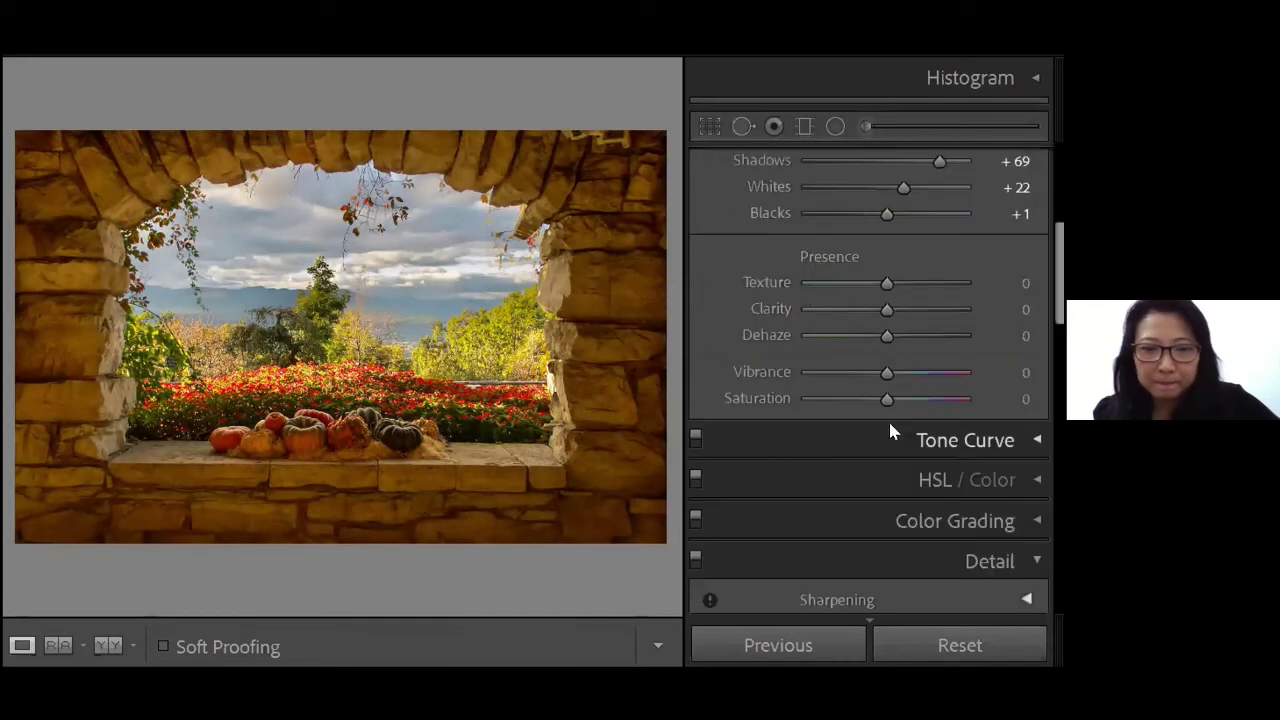
left_click_drag(888, 372, 908, 369)
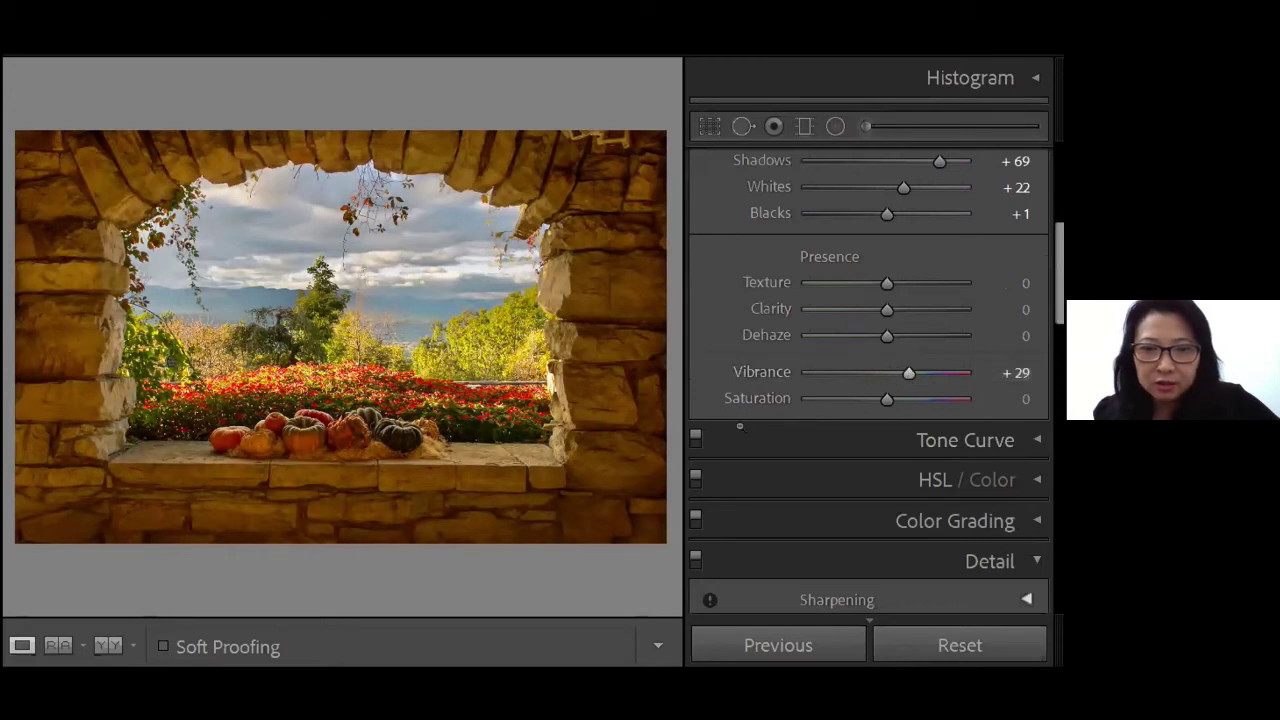
key("ctrl+shift+r")
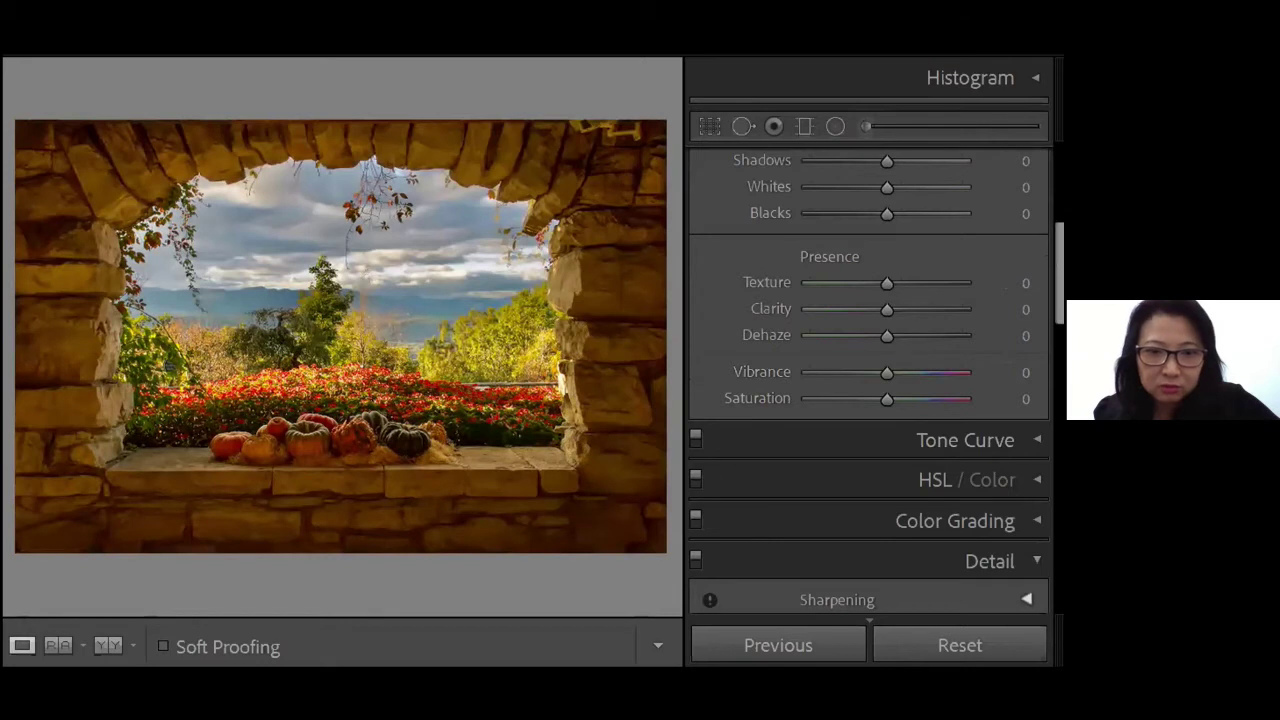
key("ctrl+z")
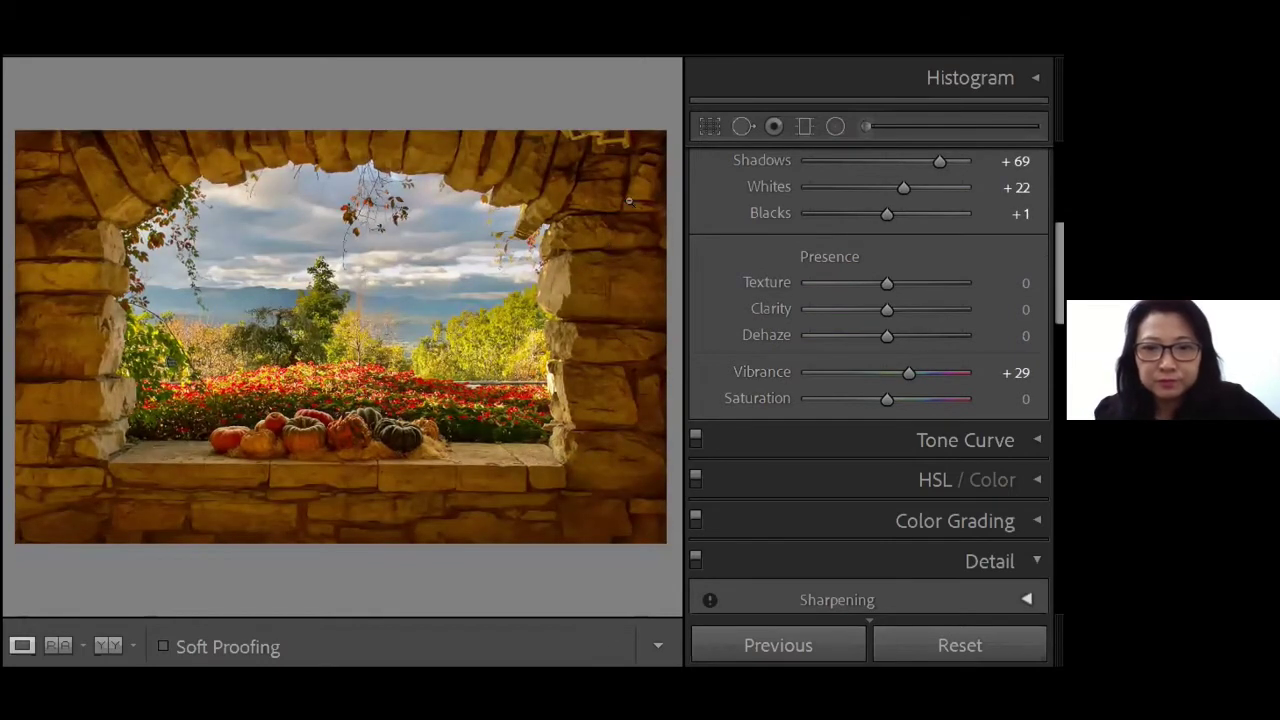
Step: Heal out the security camera remnant above the stone arch, sampling from the stones just below, and briefly compare with the original photo
left_click(742, 125)
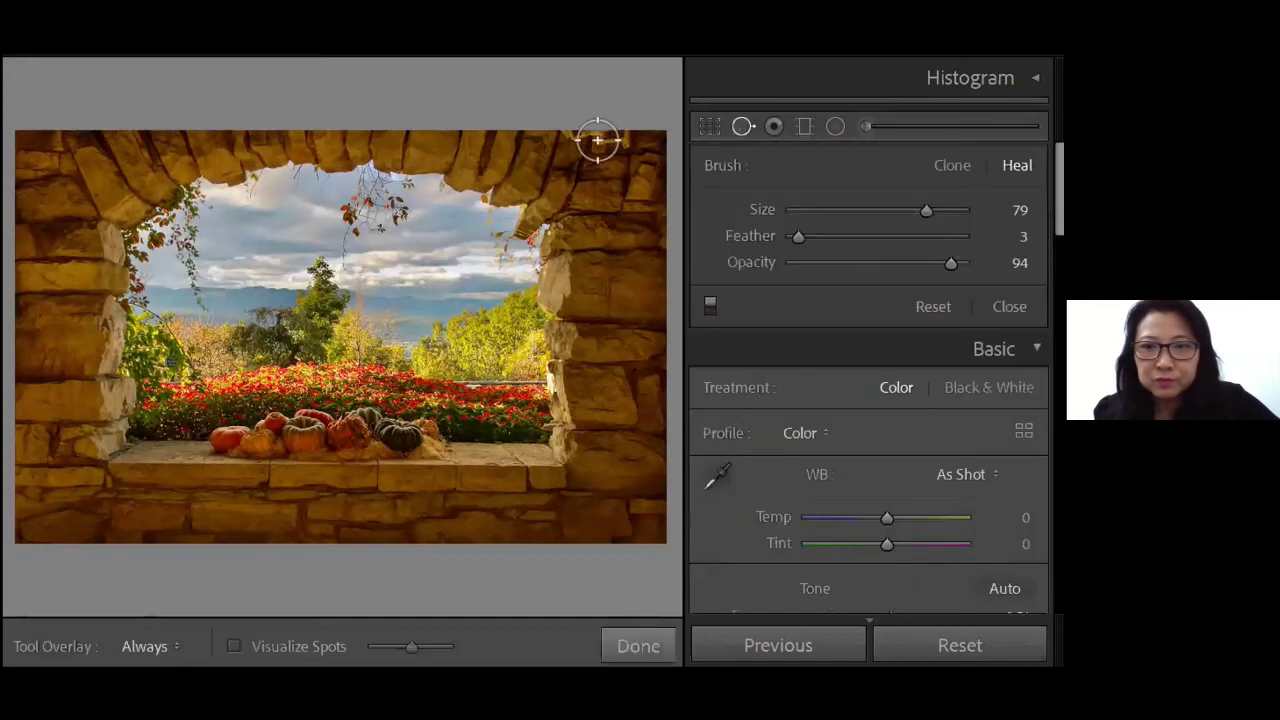
left_click_drag(574, 134, 615, 132)
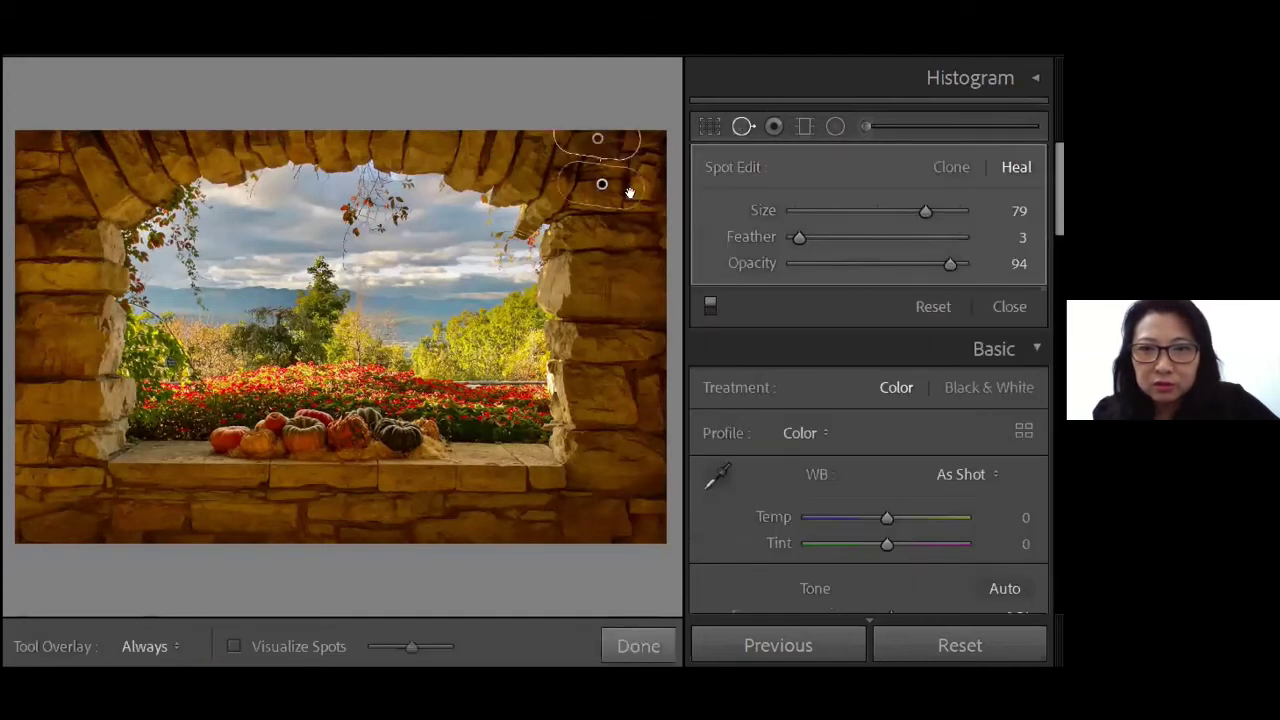
left_click_drag(629, 197, 631, 213)
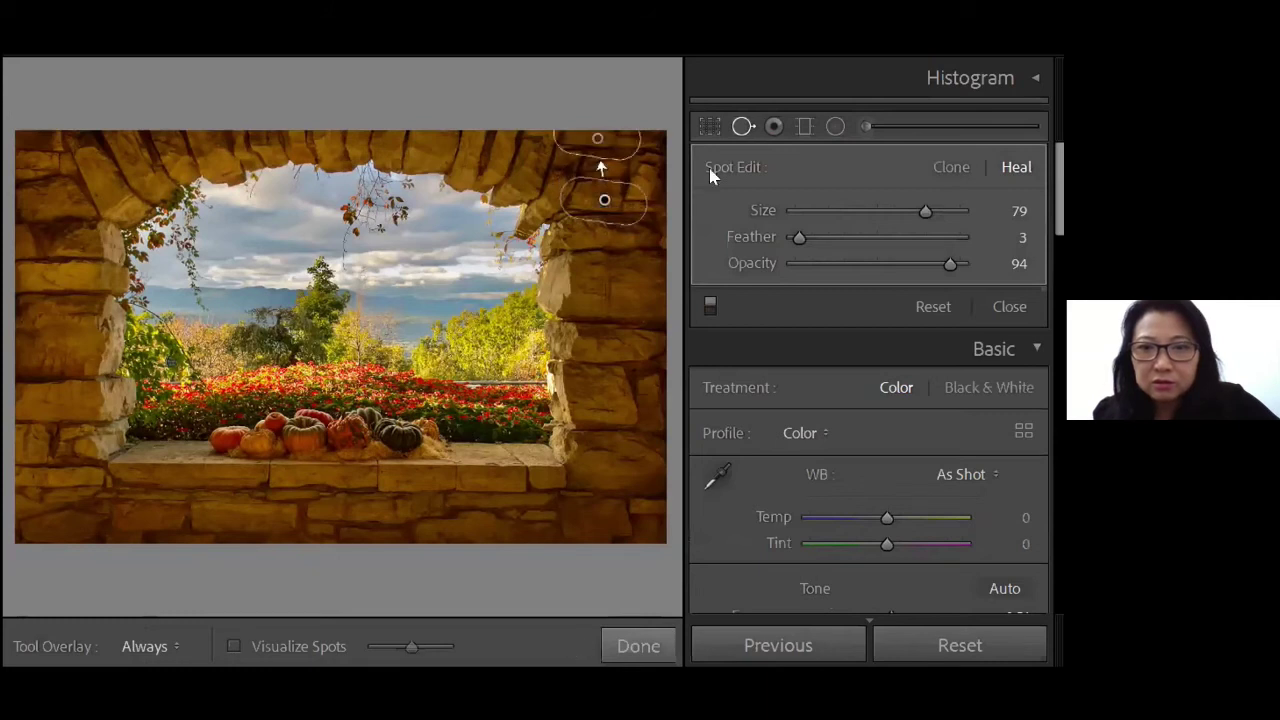
left_click(740, 128)
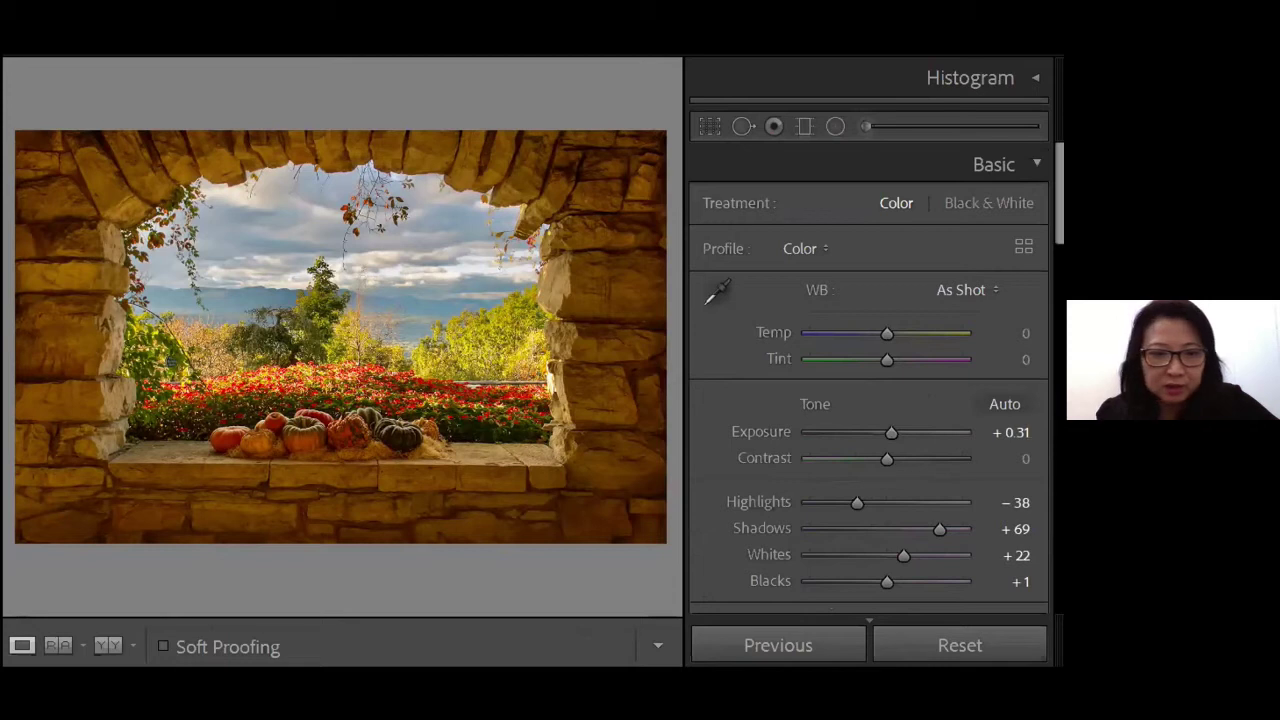
key("ctrl+shift+r")
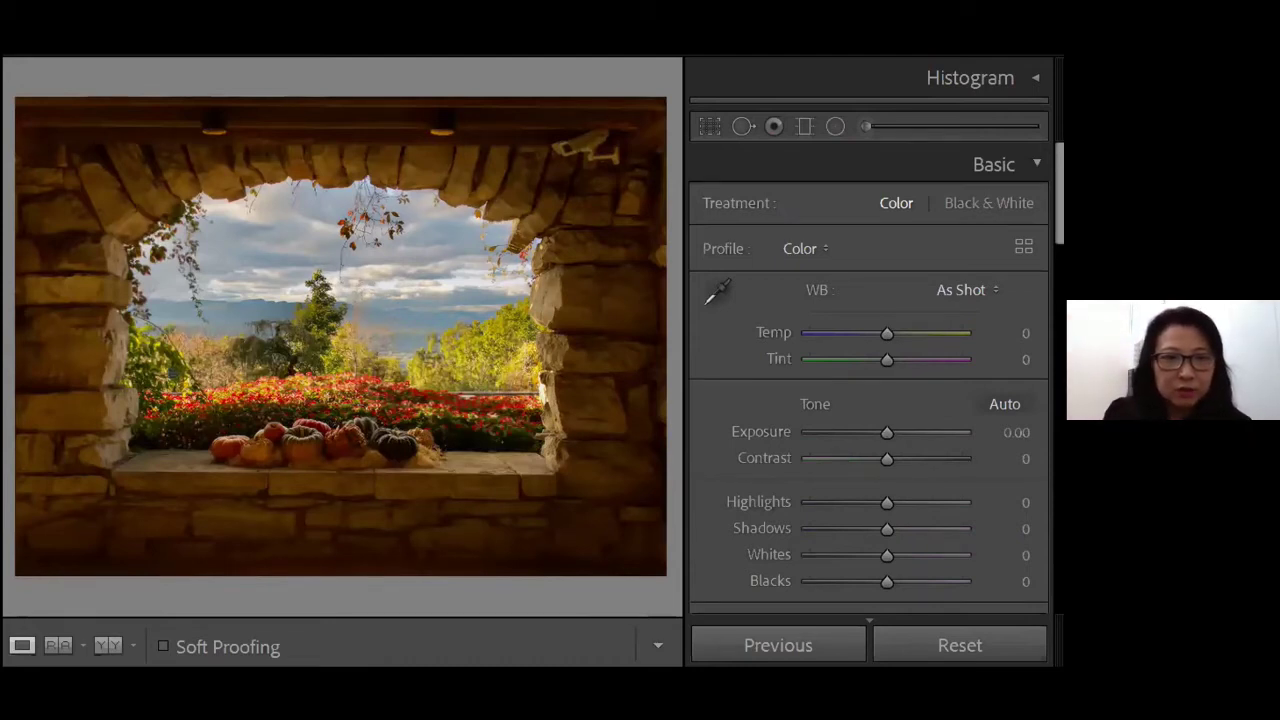
key("ctrl+z")
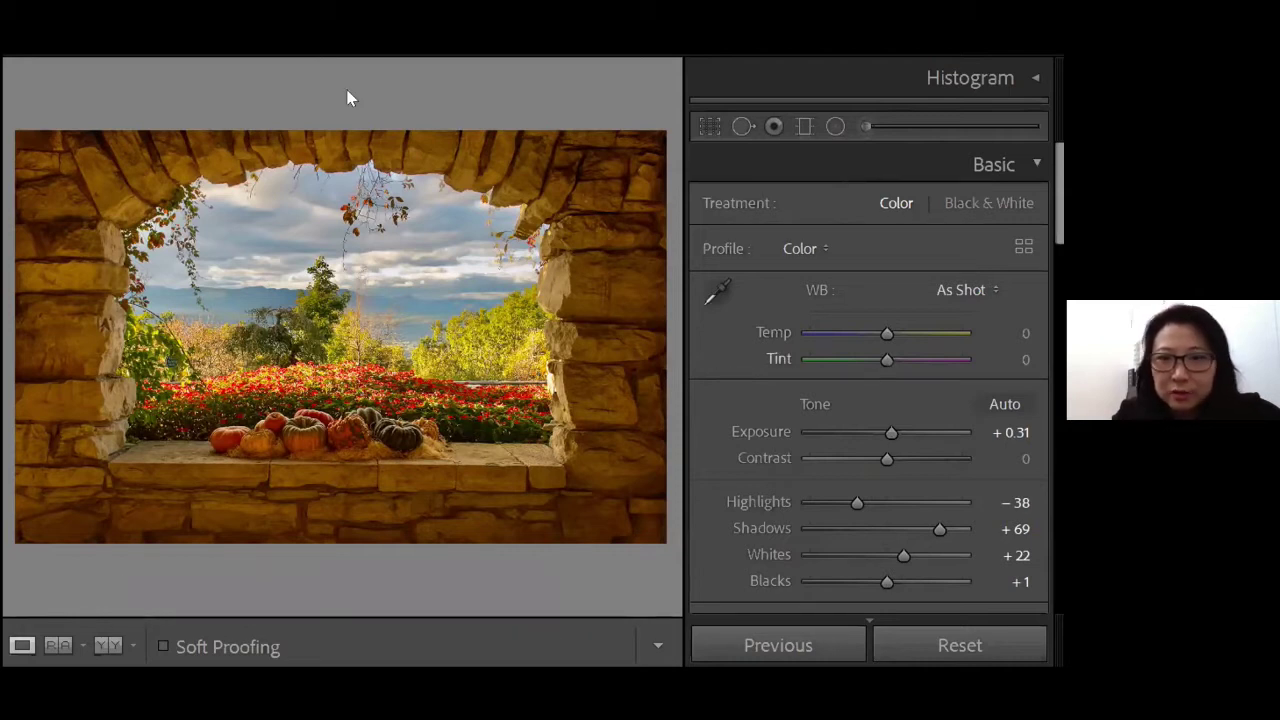
Step: Cool the white balance of the stone window photo to a Temp of −20
mouse_move(885, 332)
left_mouse_down()
mouse_move(861, 331)
mouse_move(873, 333)
left_mouse_up()
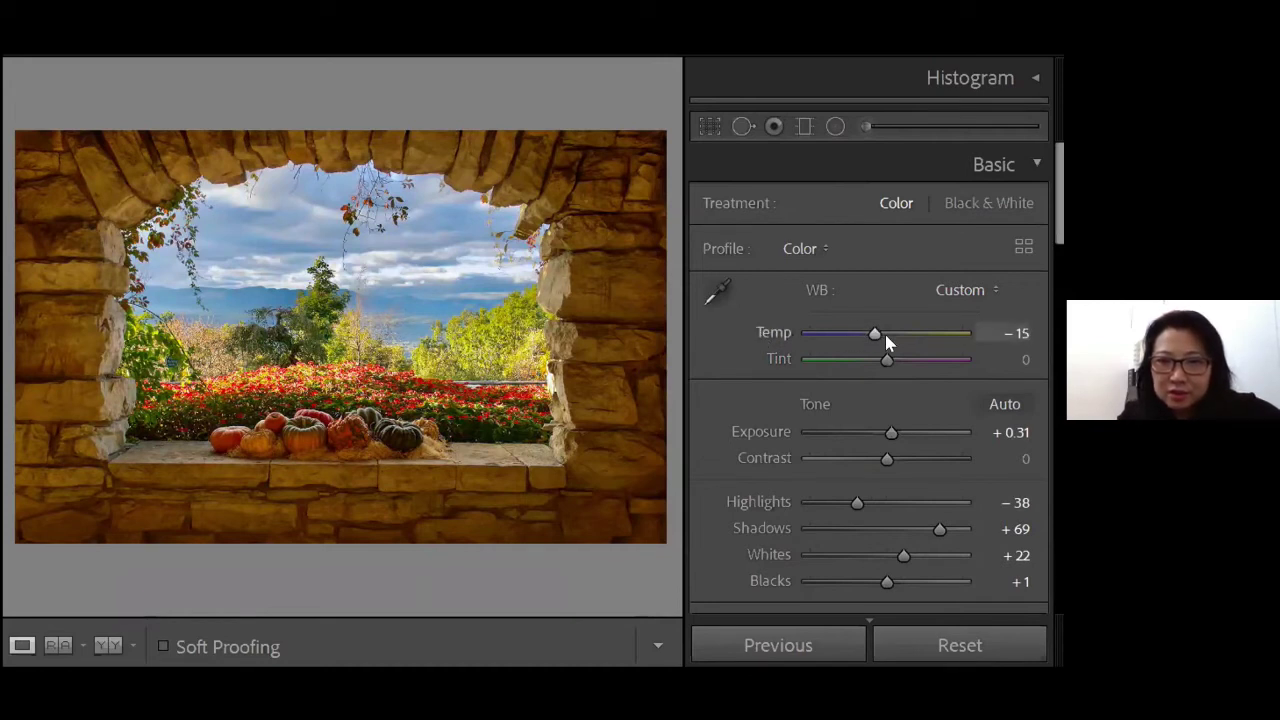
mouse_move(875, 334)
left_mouse_down()
mouse_move(838, 336)
mouse_move(907, 346)
mouse_move(864, 346)
mouse_move(876, 355)
left_mouse_up()
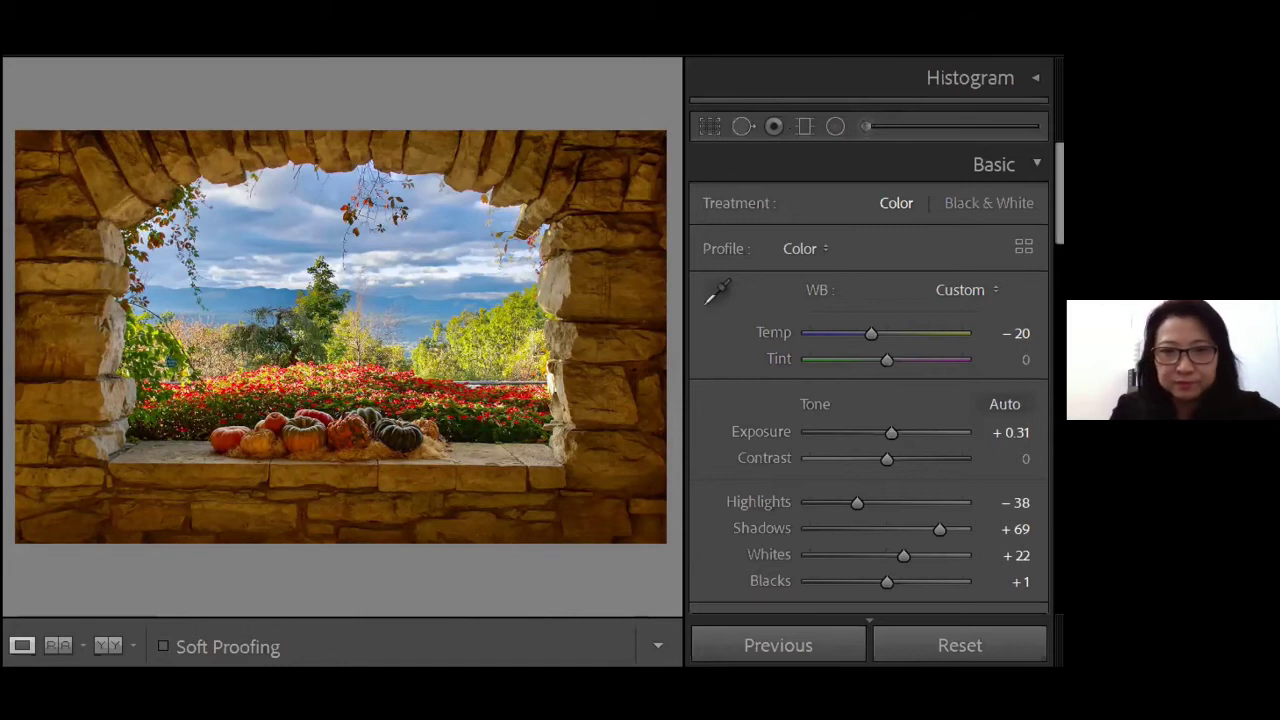
key("z")
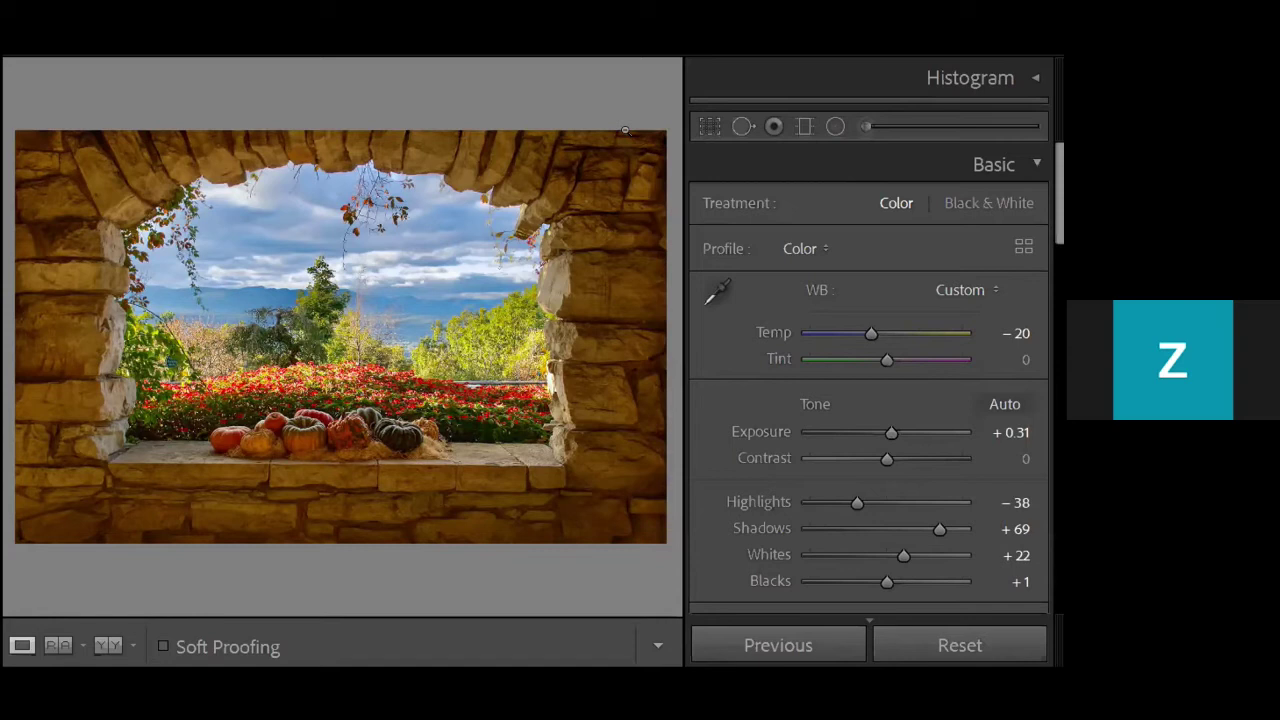
Step: Try several top crop positions above the stone arch, settling on one just below the ceiling lamps, and apply the crop
left_click(709, 127)
left_click_drag(340, 128, 346, 123)
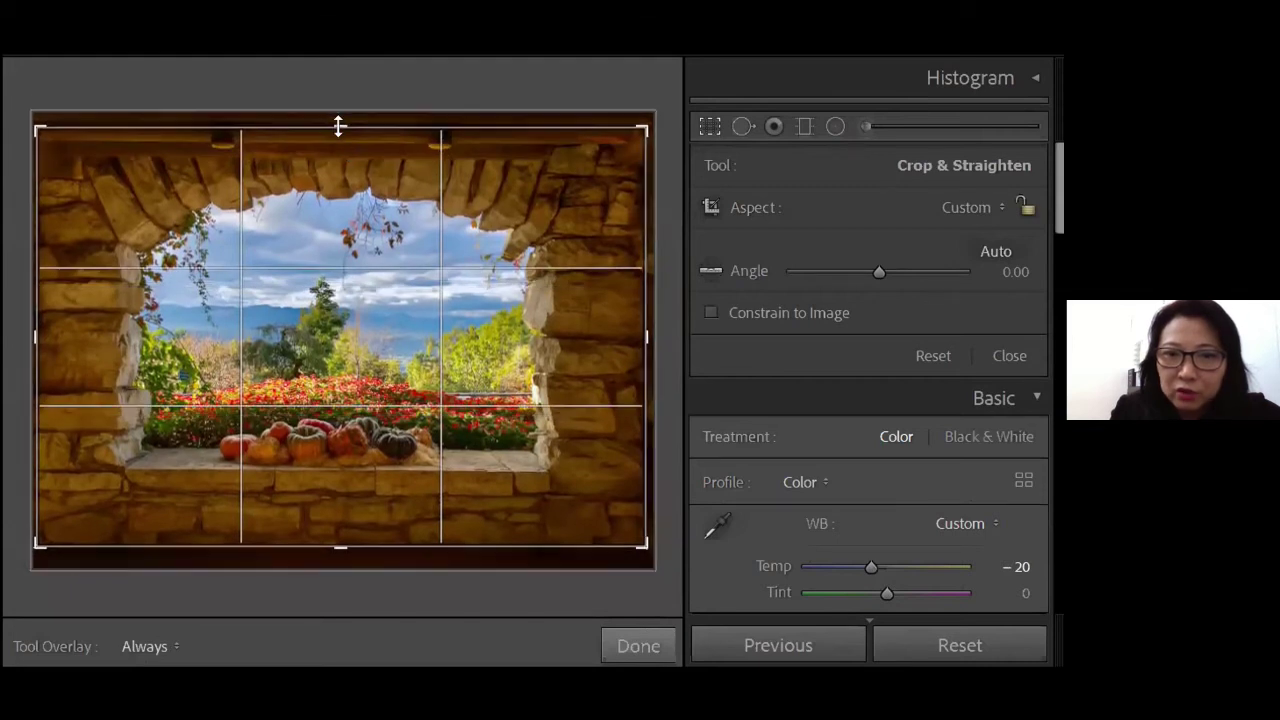
left_click_drag(339, 126, 340, 140)
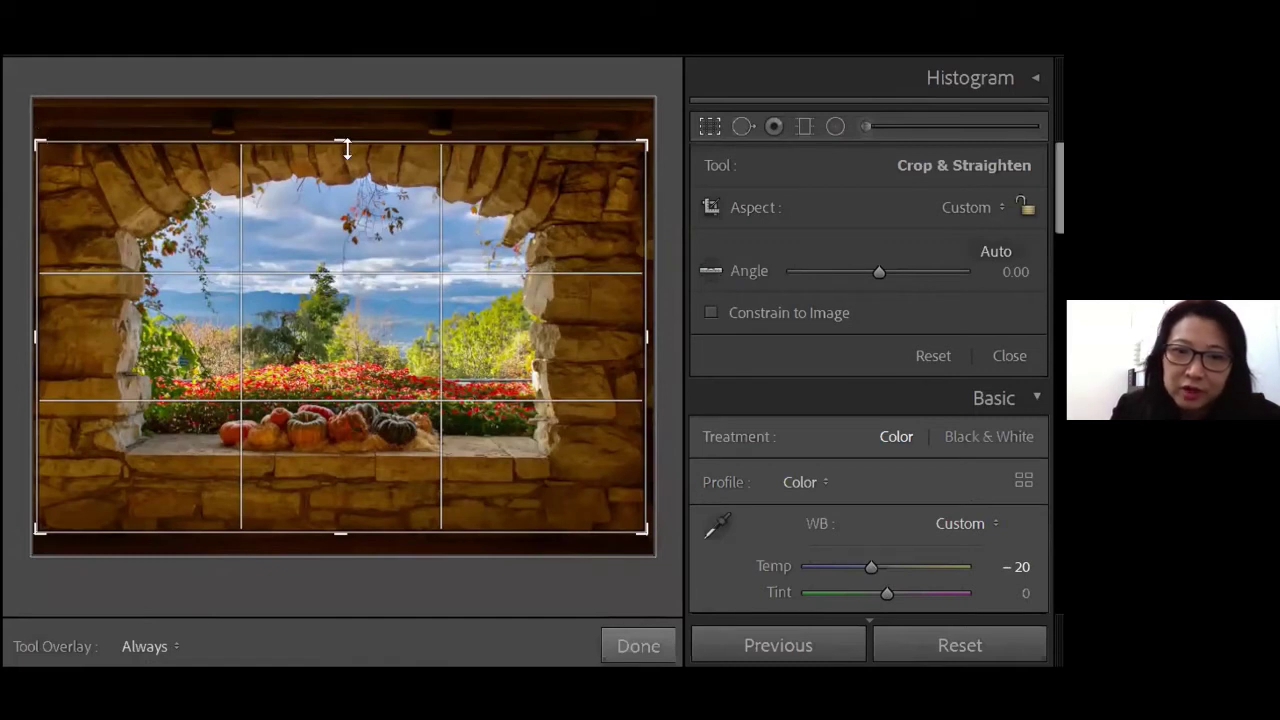
left_click_drag(342, 137, 342, 133)
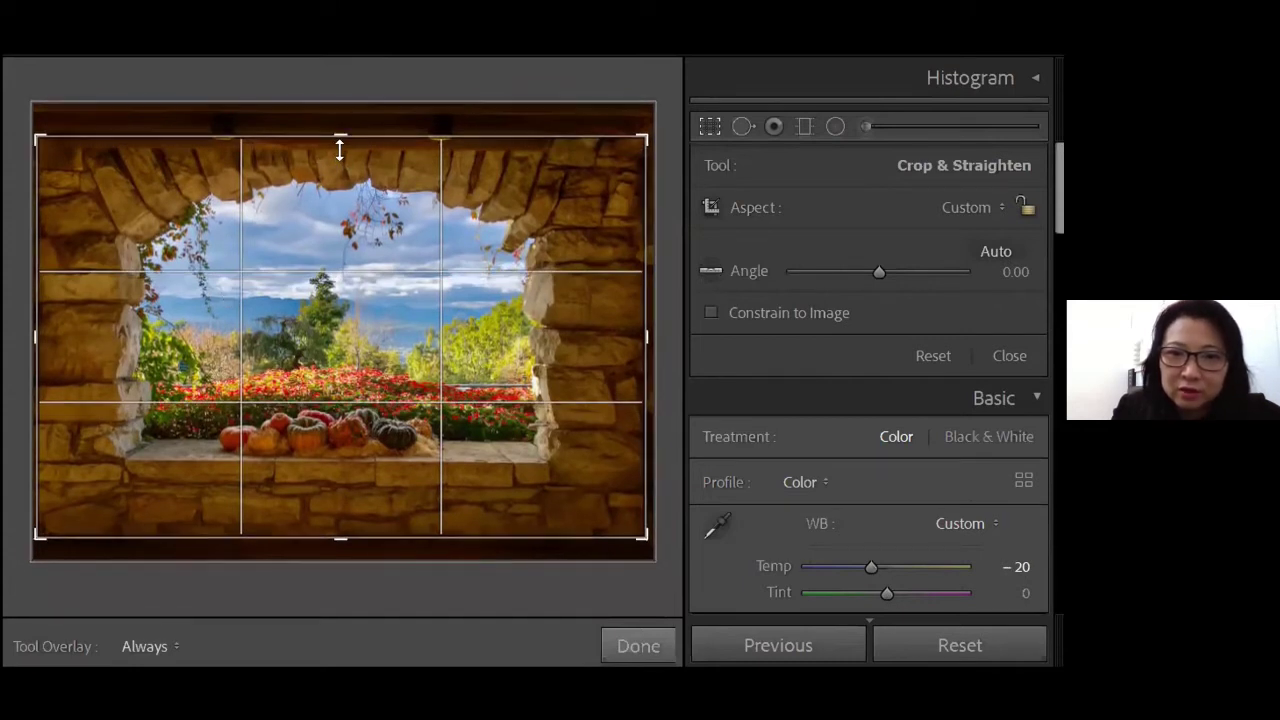
mouse_move(335, 135)
left_mouse_down()
mouse_move(334, 123)
mouse_move(336, 136)
left_mouse_up()
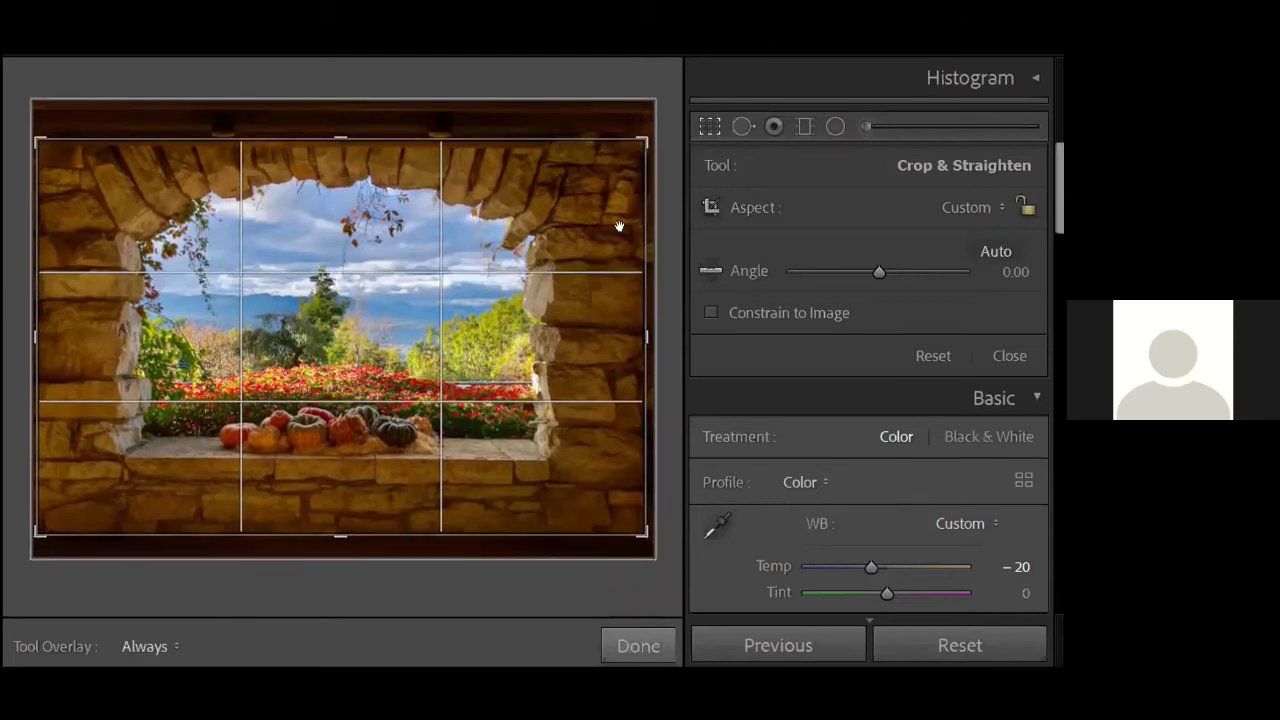
double_click(620, 228)
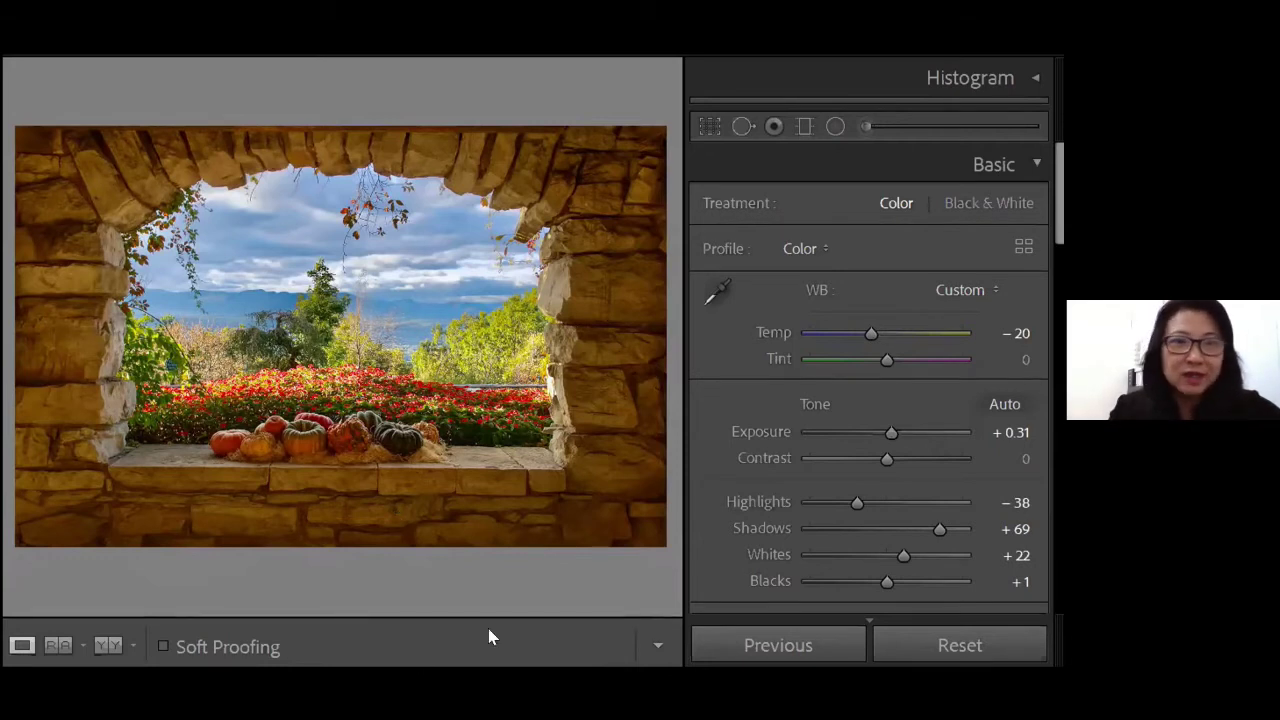
Step: Bring up the next photo, the dark blue canyon with the lit bridge, and crop off its dark upper strip
key("Right")
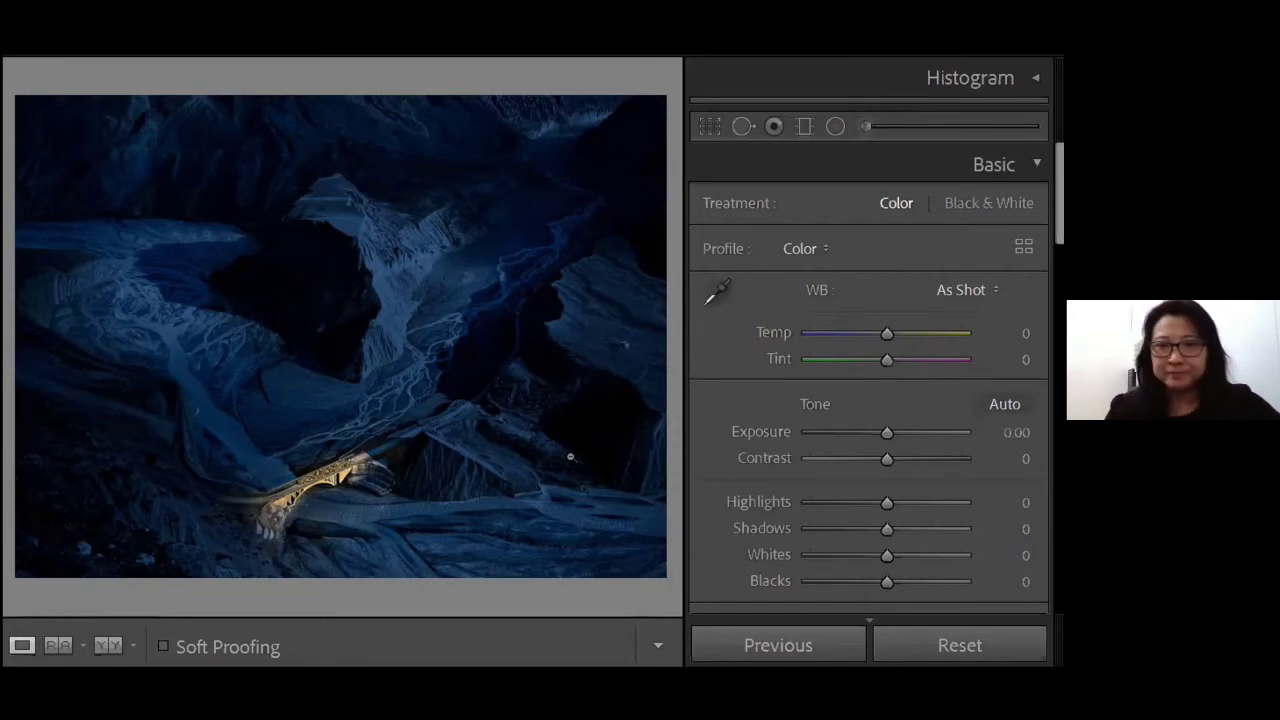
left_click(704, 126)
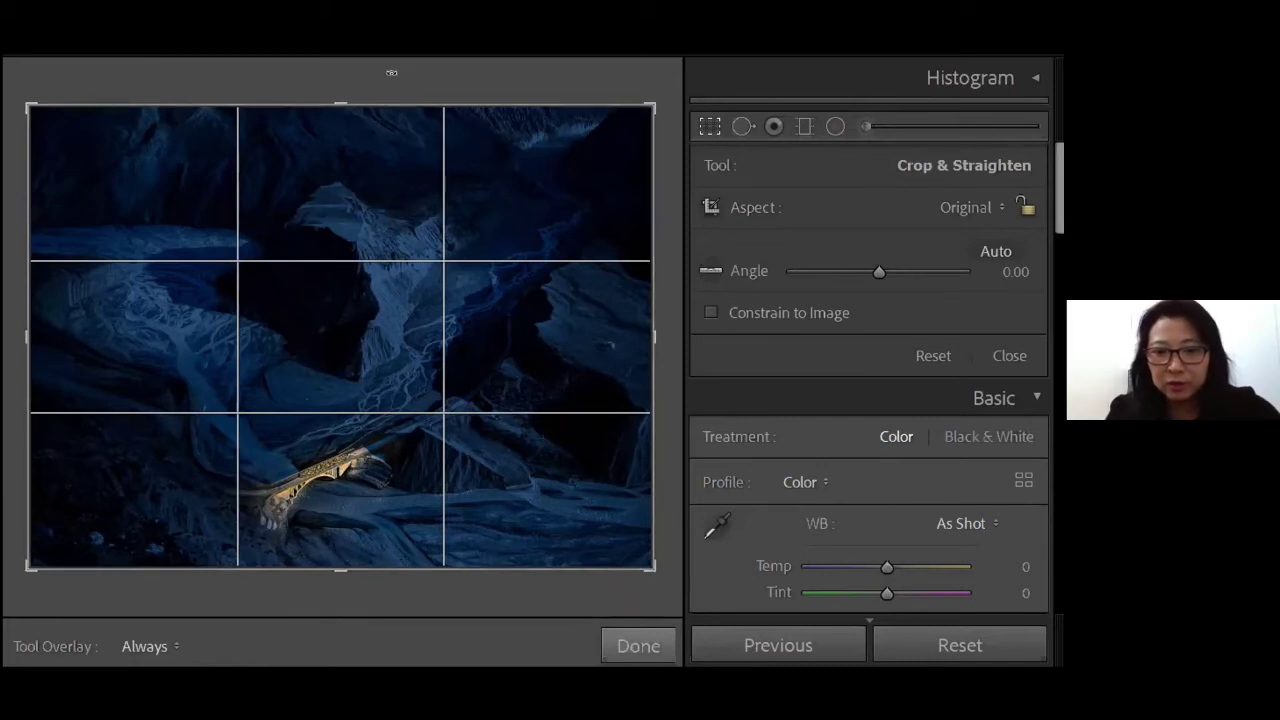
left_click_drag(342, 100, 350, 130)
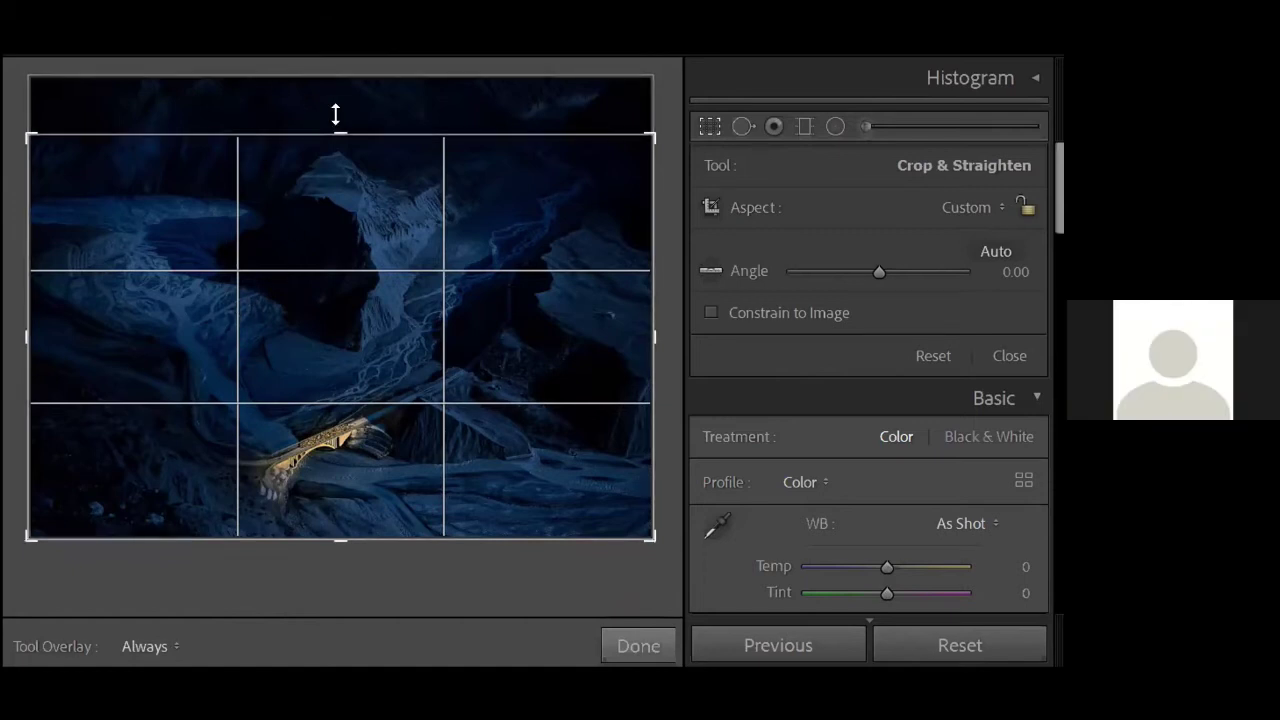
mouse_move(344, 124)
left_mouse_down()
mouse_move(357, 94)
mouse_move(335, 125)
left_mouse_up()
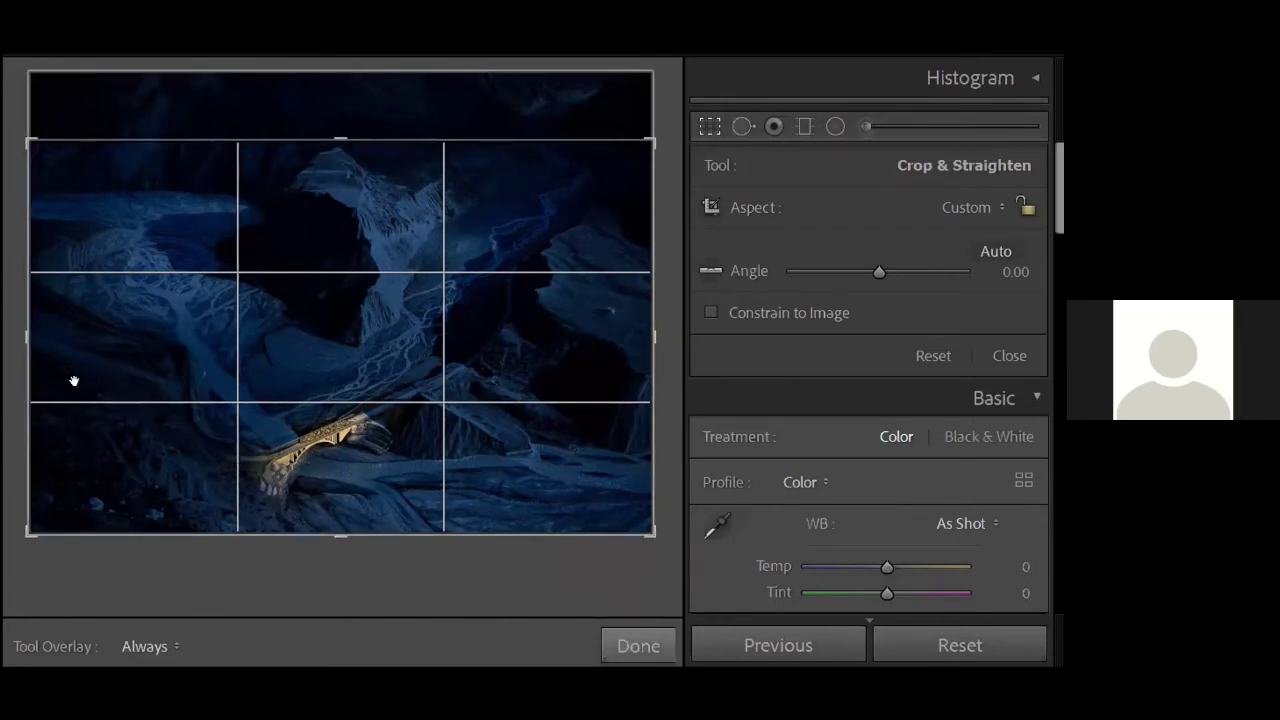
Step: Trim a thin strip off the left side of the canyon photo, apply the crop and compare it with the uncropped original
left_click_drag(22, 340, 43, 341)
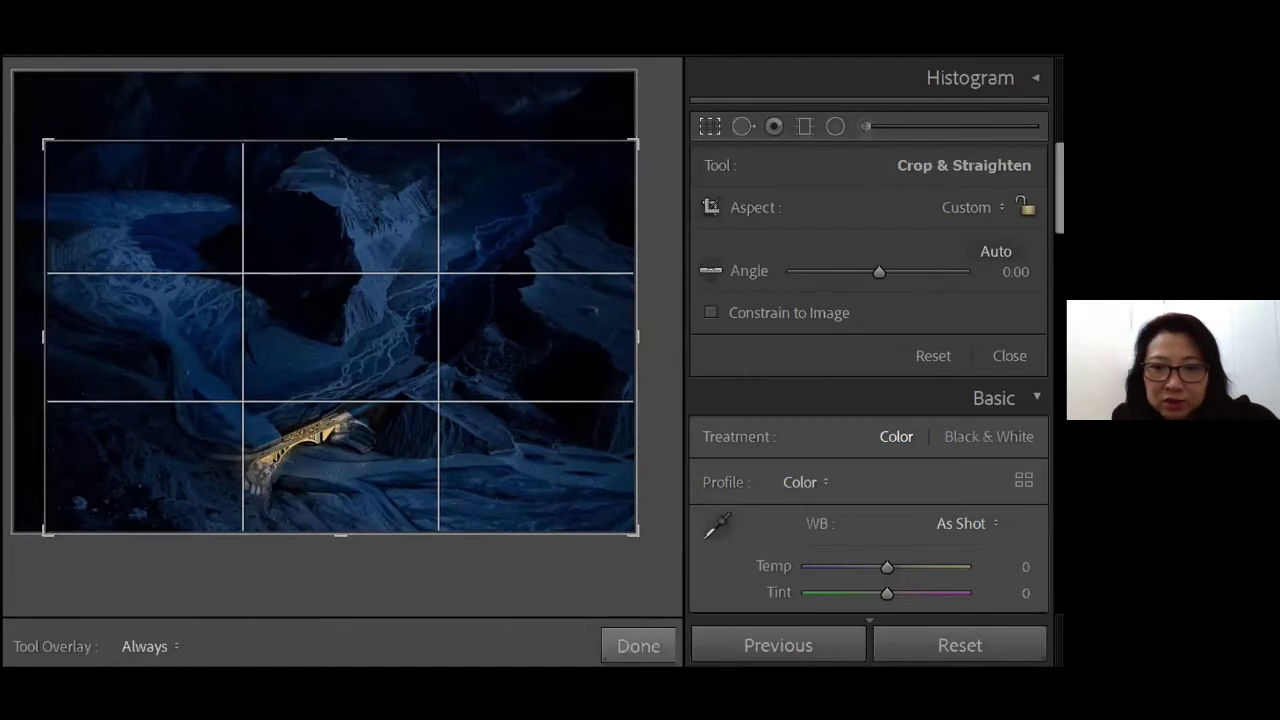
key("Return")
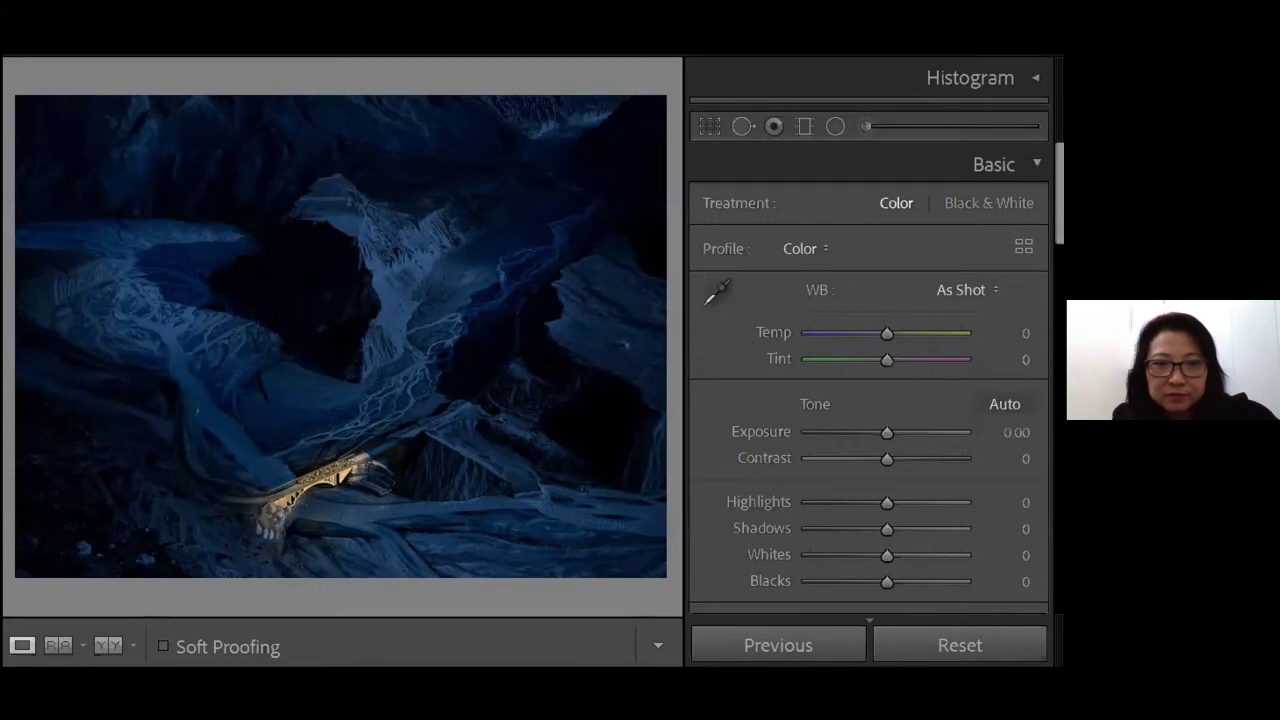
key("ctrl+z")
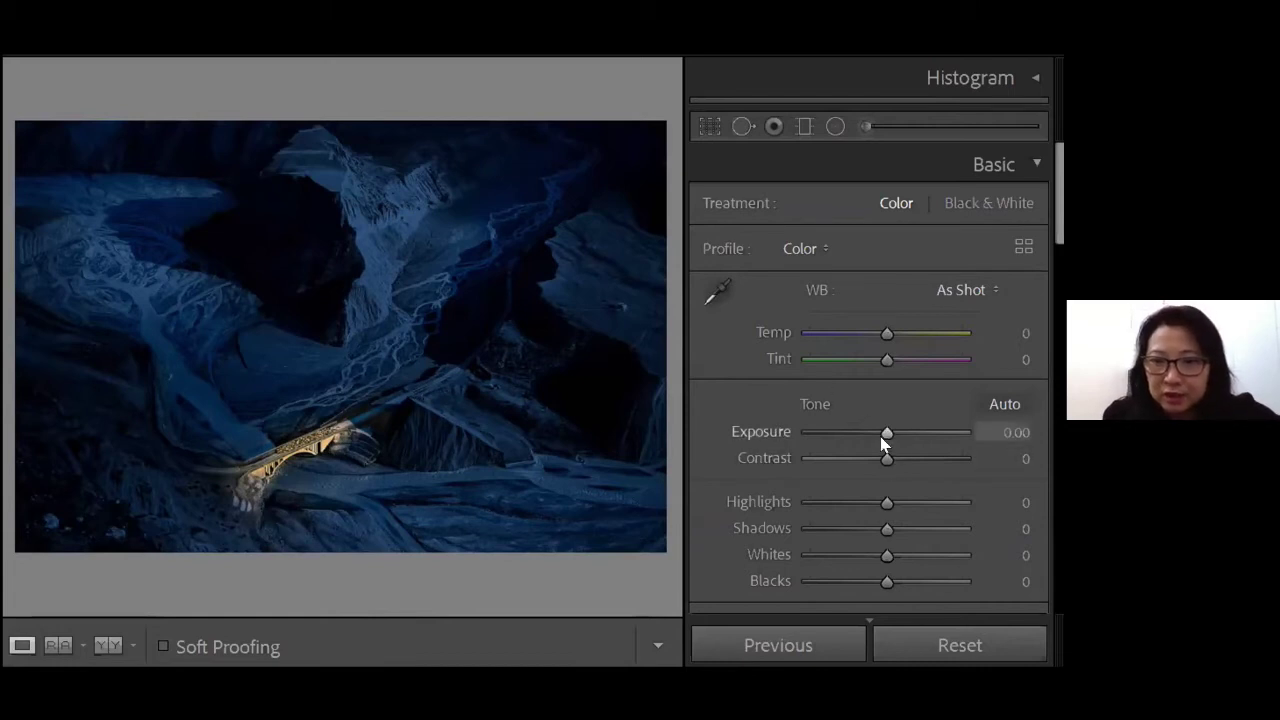
Step: Adjust the canyon photo's tone to Exposure +0.37, Highlights +9, Shadows +31, Whites +13 and Blacks −1
left_click_drag(881, 433, 889, 433)
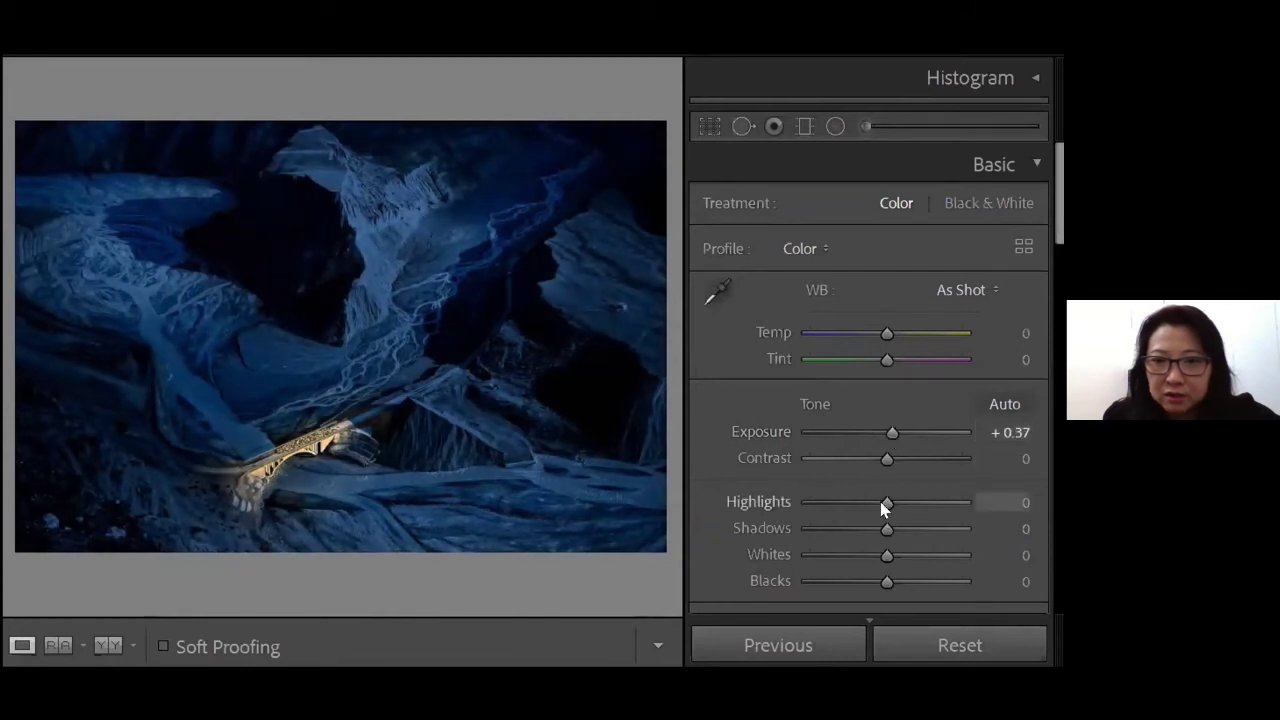
left_click_drag(881, 503, 895, 556)
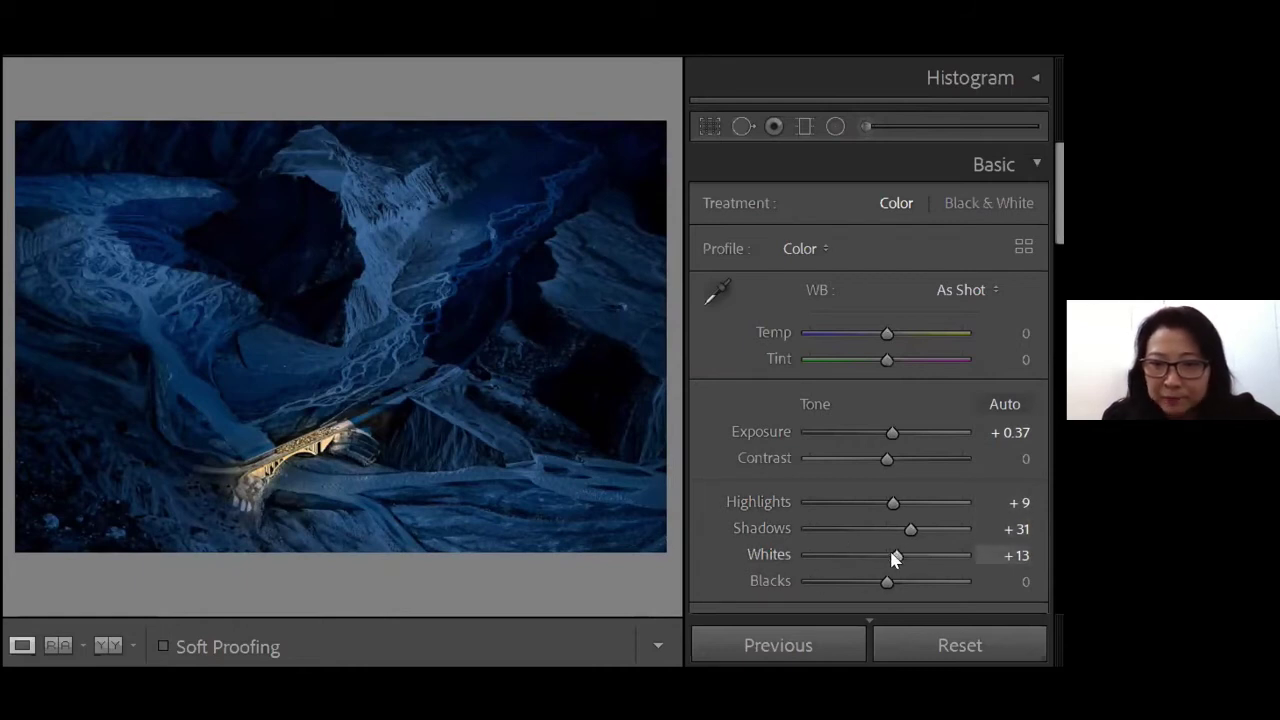
mouse_move(888, 578)
left_mouse_down()
mouse_move(860, 590)
mouse_move(886, 589)
left_mouse_up()
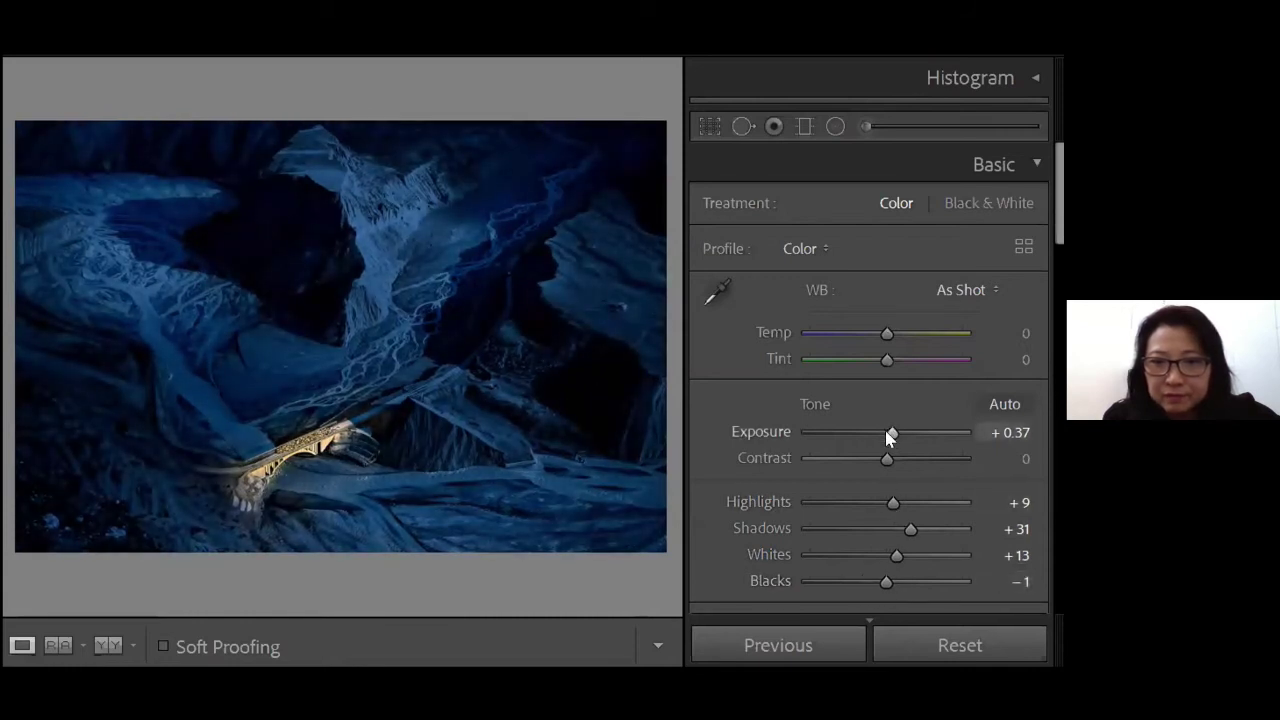
Step: Raise the canyon photo's Vibrance to +6
mouse_move(880, 332)
left_mouse_down()
mouse_move(867, 333)
mouse_move(880, 333)
left_mouse_up()
scroll(921, 455, "down", 5)
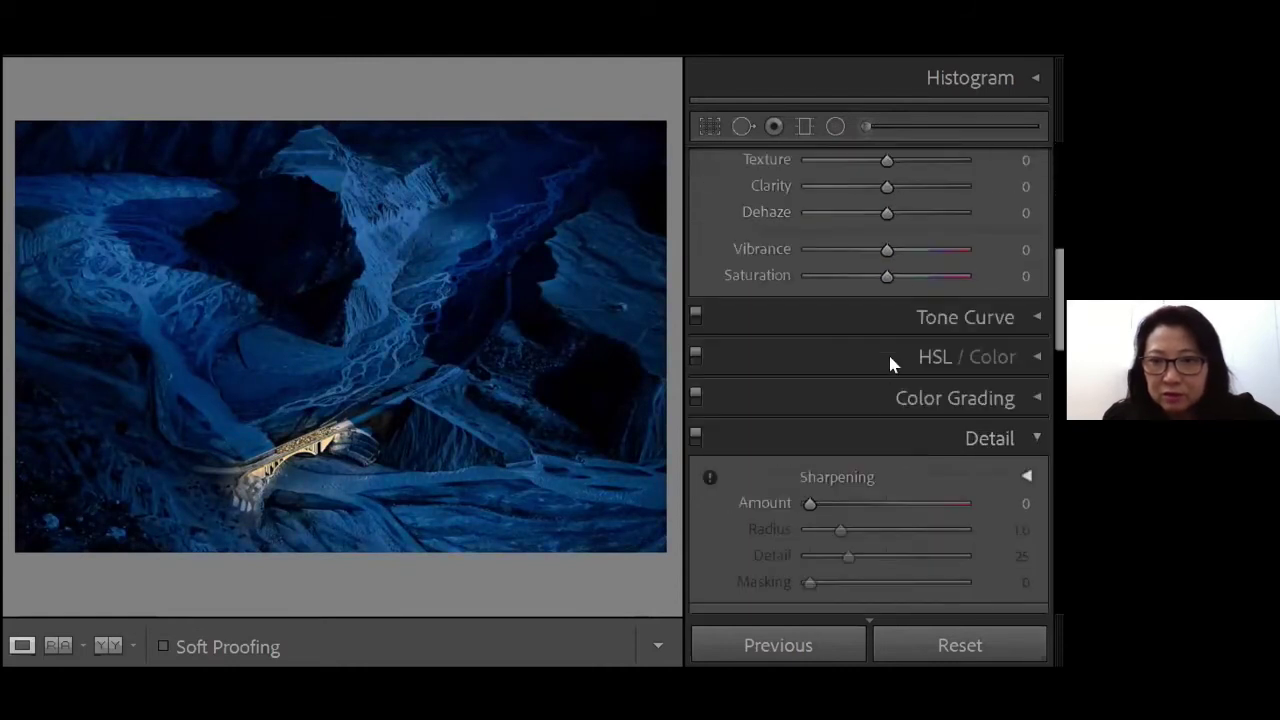
left_click_drag(887, 249, 892, 249)
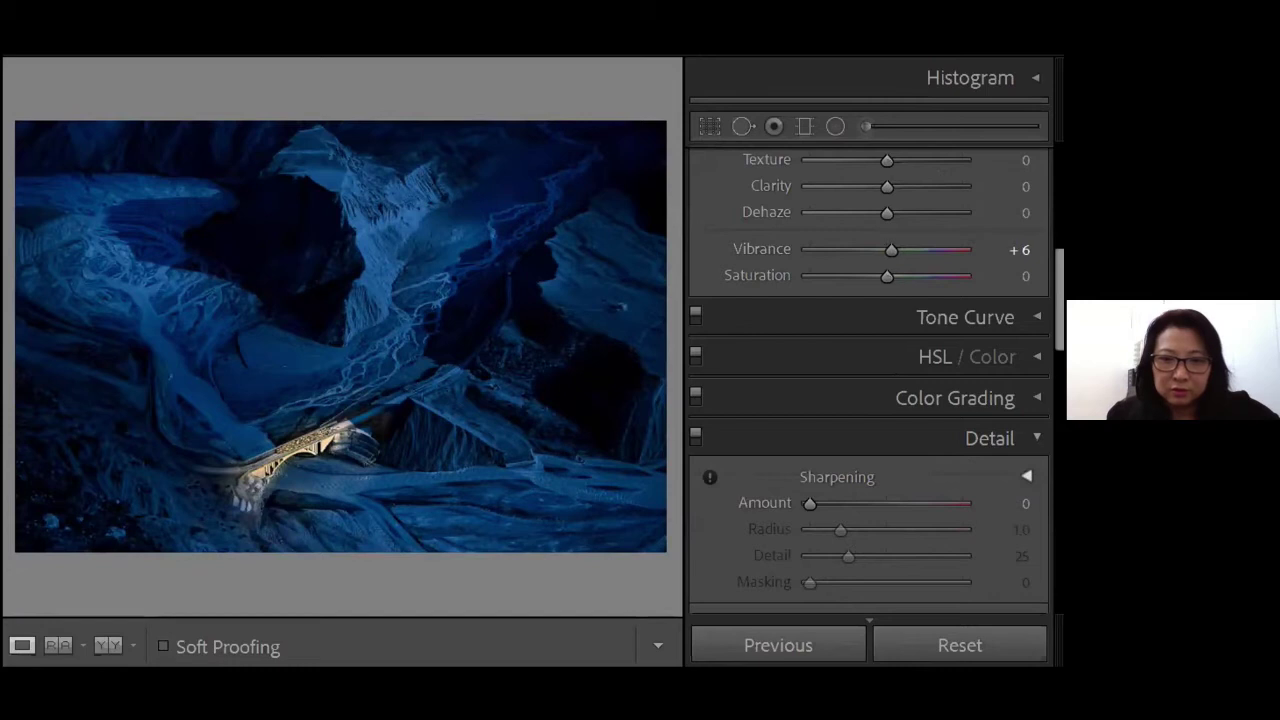
key("ctrl+z")
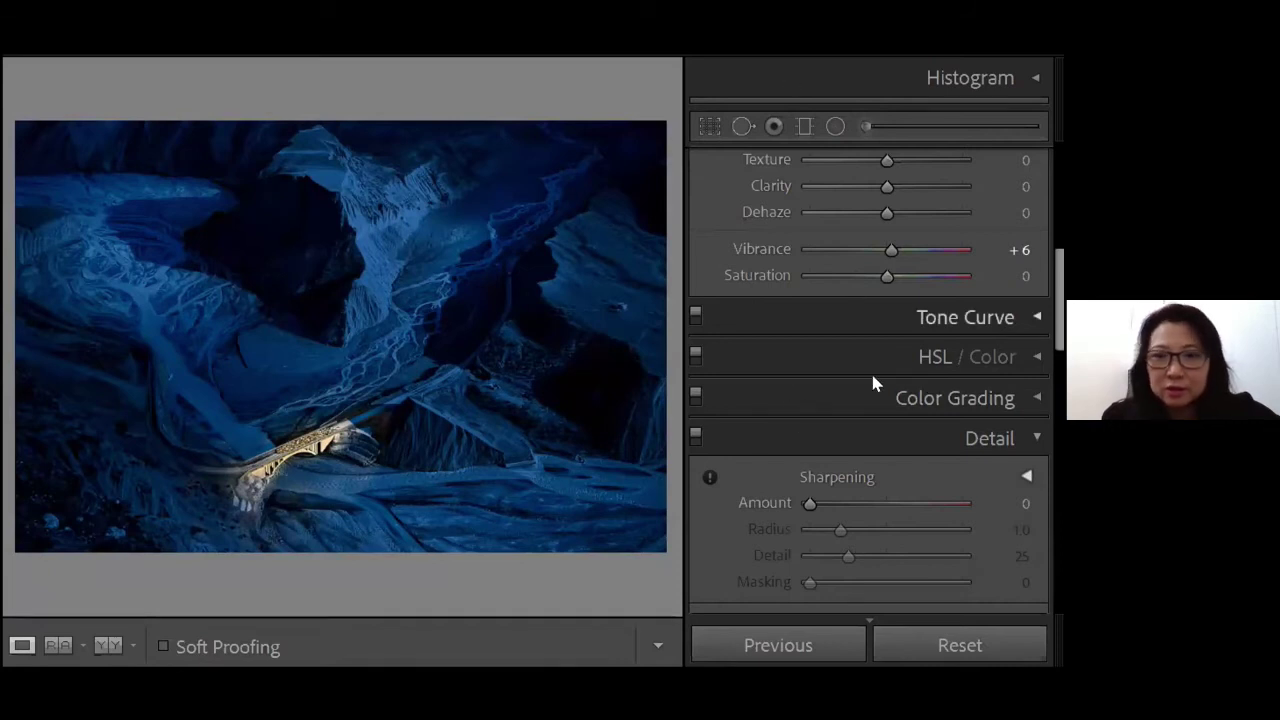
Step: Darken the canyon photo's edges with a Highlight Priority post-crop vignette at an Amount of −18
scroll(893, 459, "down", 15)
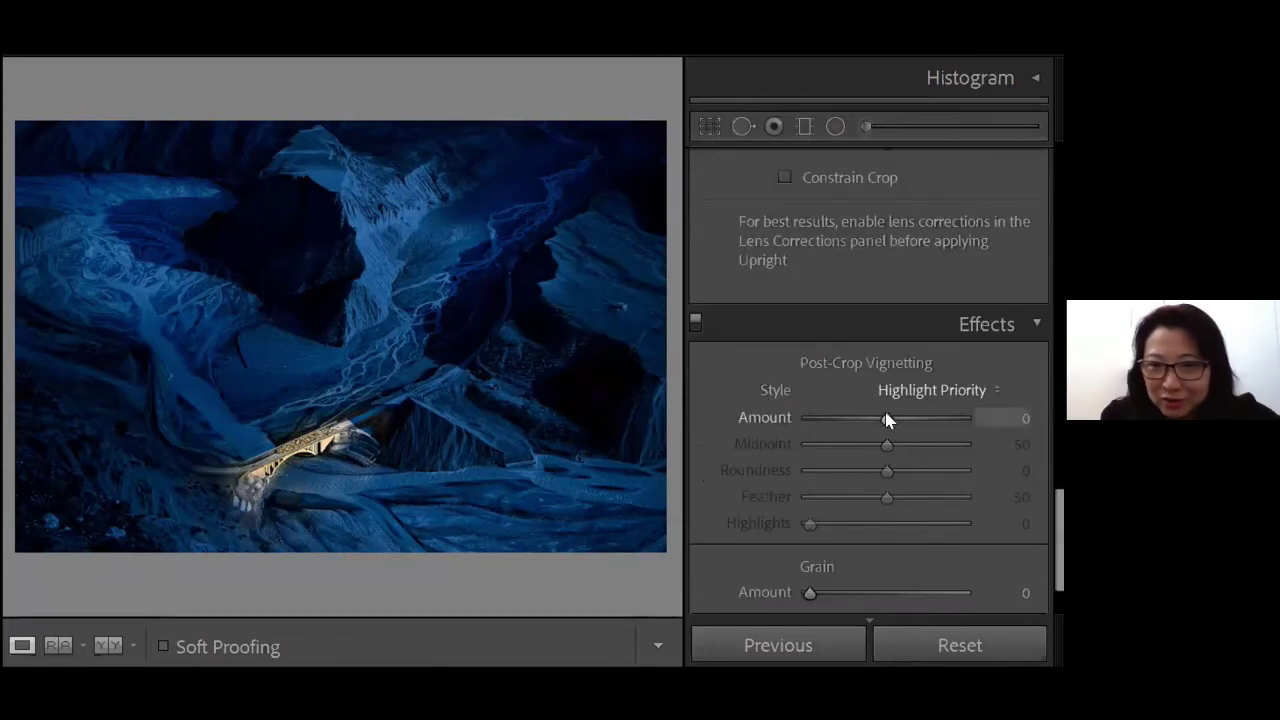
left_click_drag(886, 419, 872, 418)
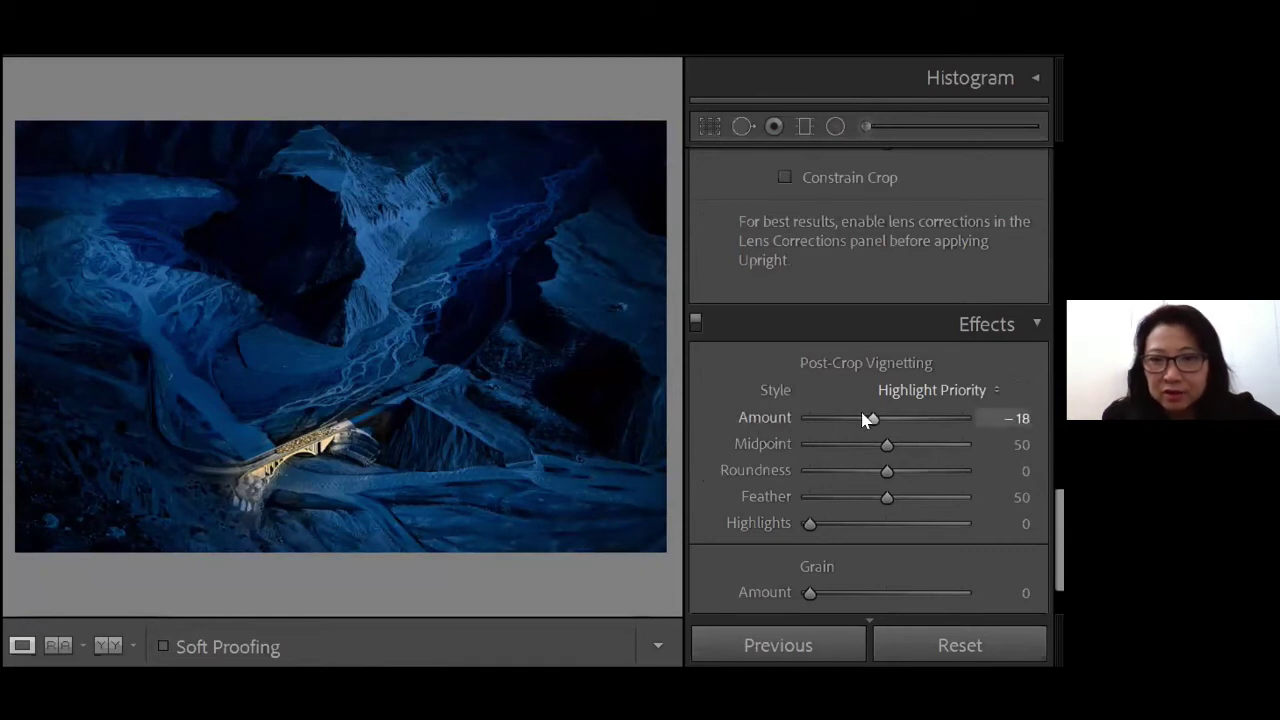
mouse_move(868, 419)
left_mouse_down()
mouse_move(777, 425)
mouse_move(877, 423)
mouse_move(865, 421)
left_mouse_up()
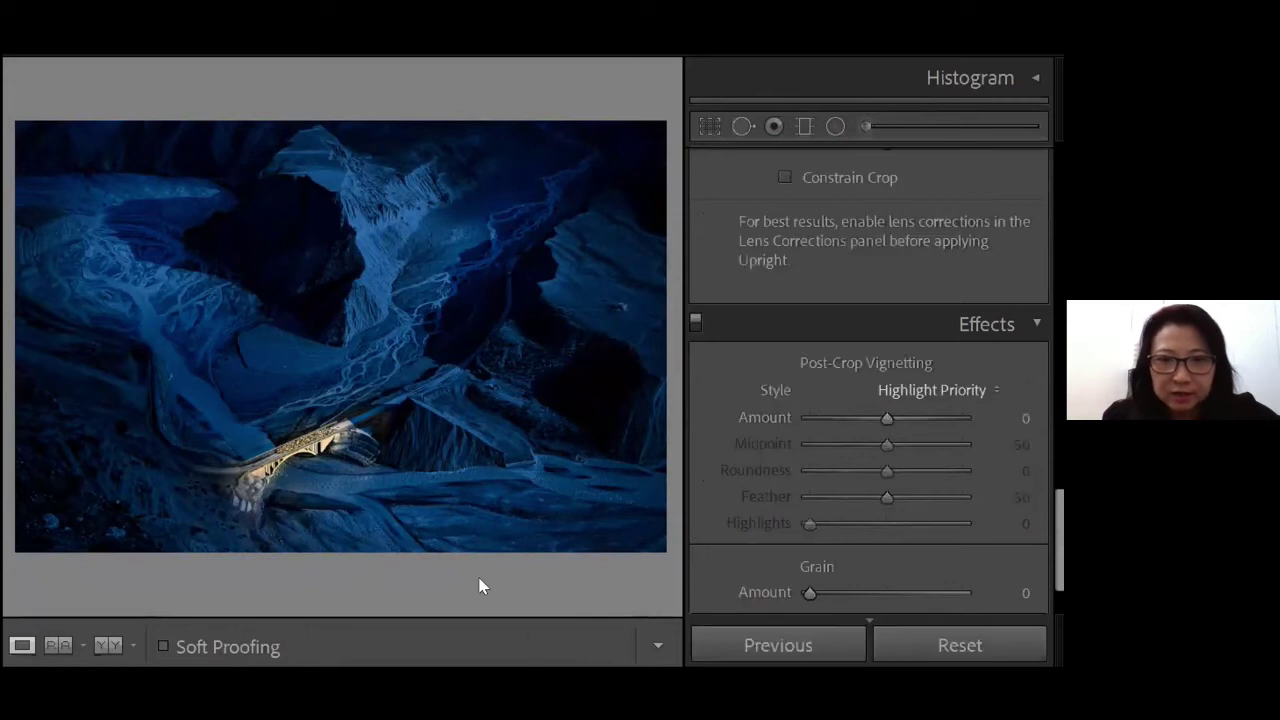
Step: Compare the vignetted canyon edit with its uncropped original and the alternate version with the brighter yellow bridge
key("ctrl+z")
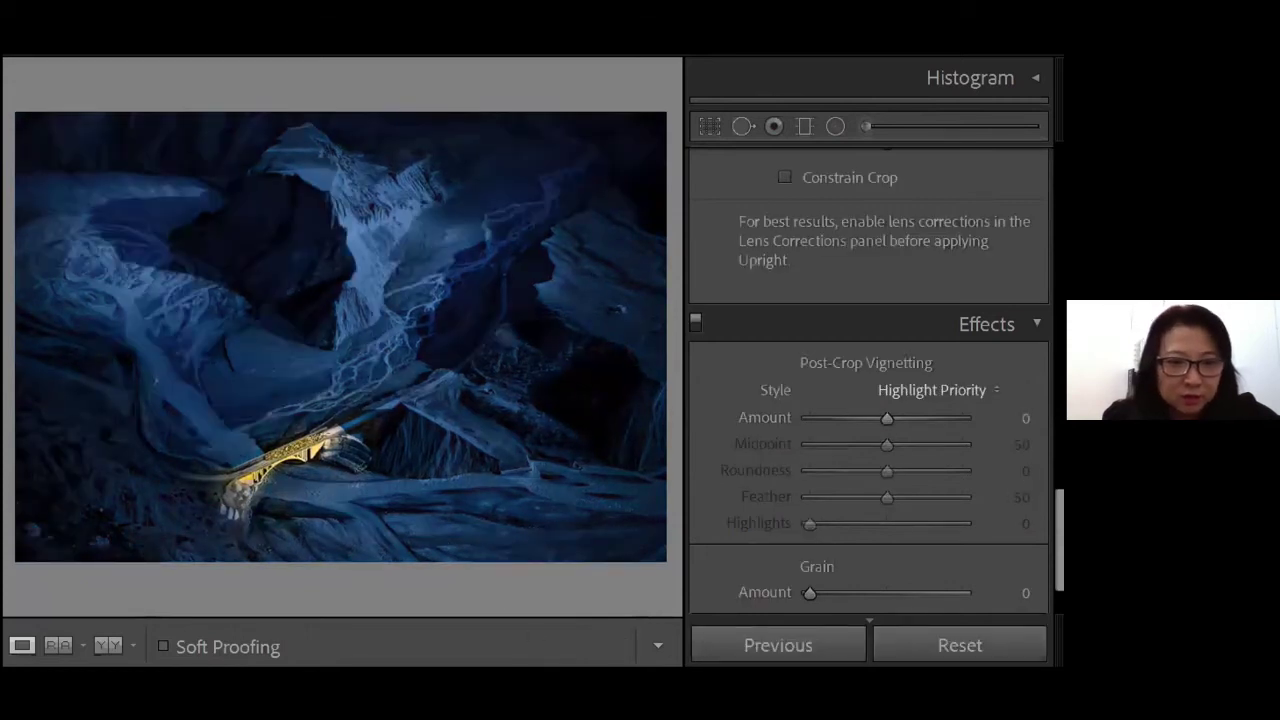
key("ctrl+y")
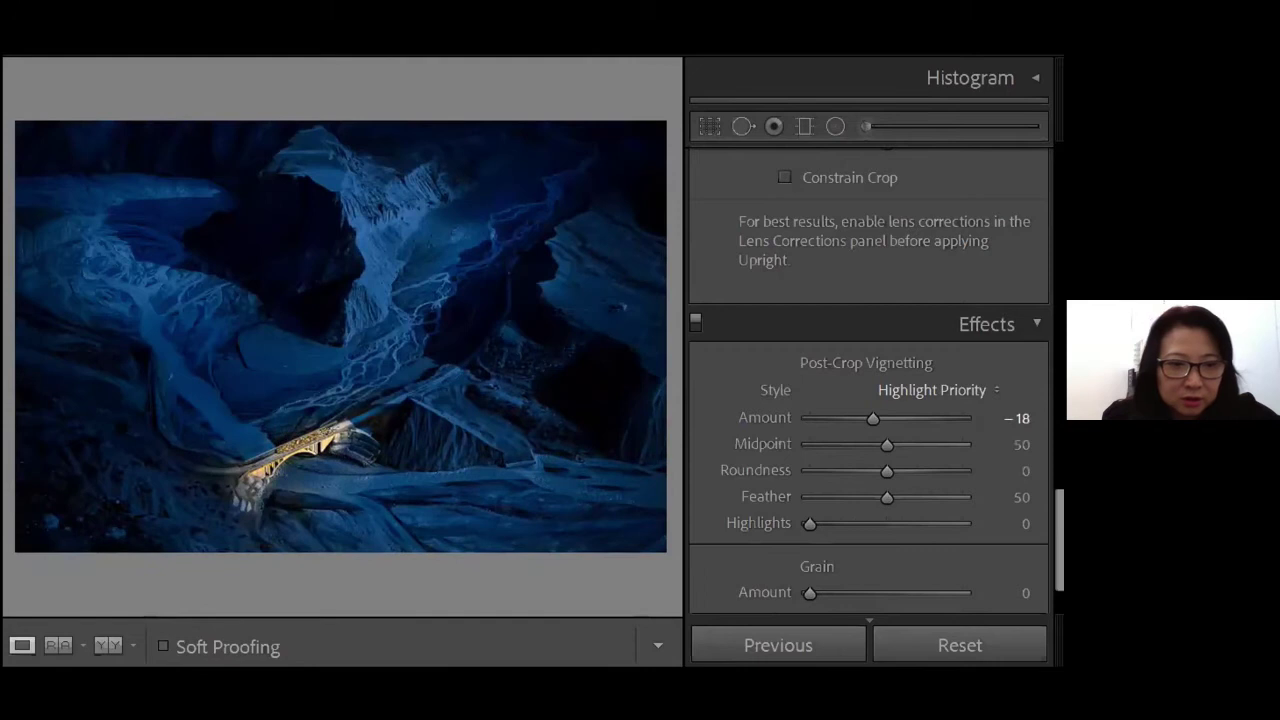
key("ctrl+z")
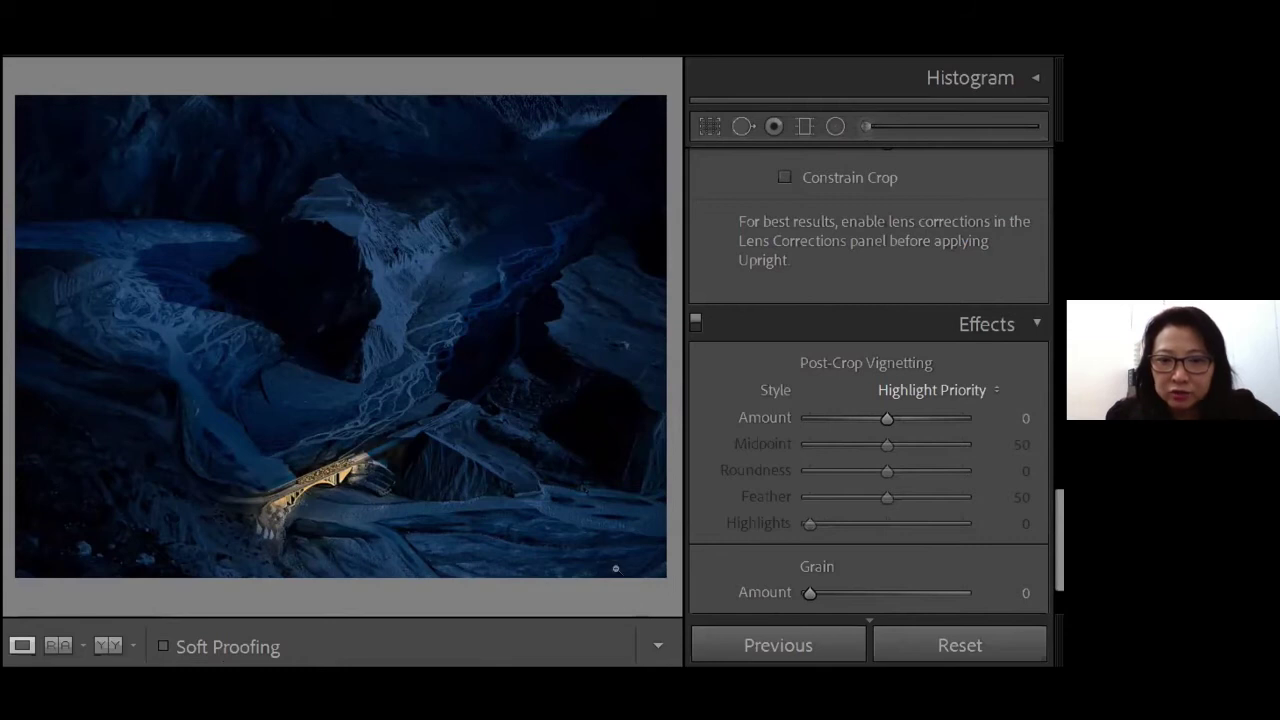
key("Right")
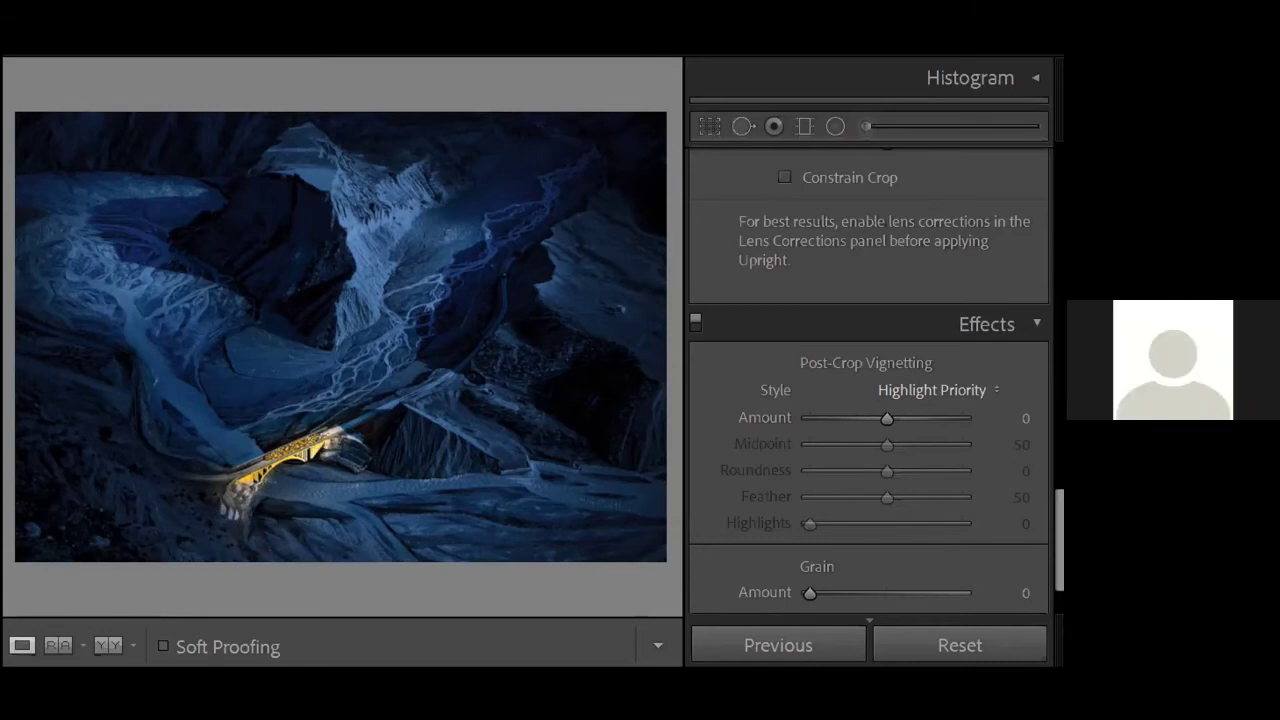
Step: Browse through the Statue of Liberty silhouette and the alternate canyon version to the driftwood arch photo
key("Right")
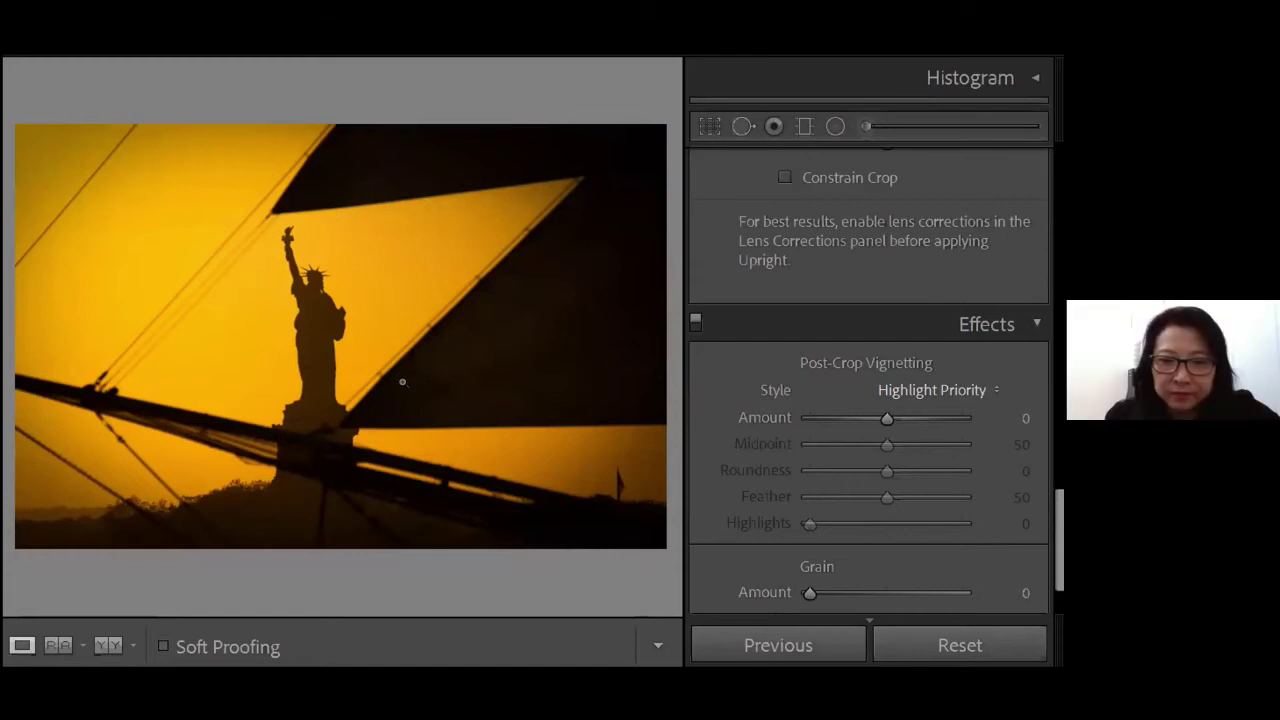
key("Right")
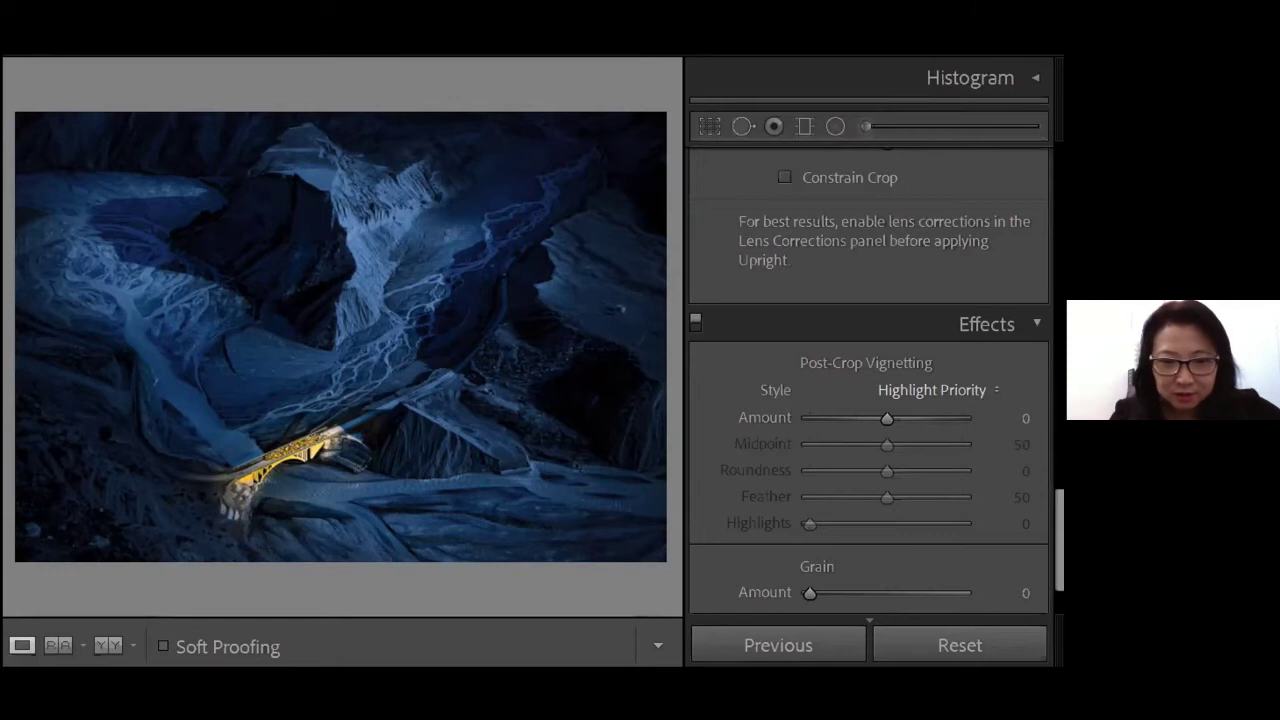
key("Right")
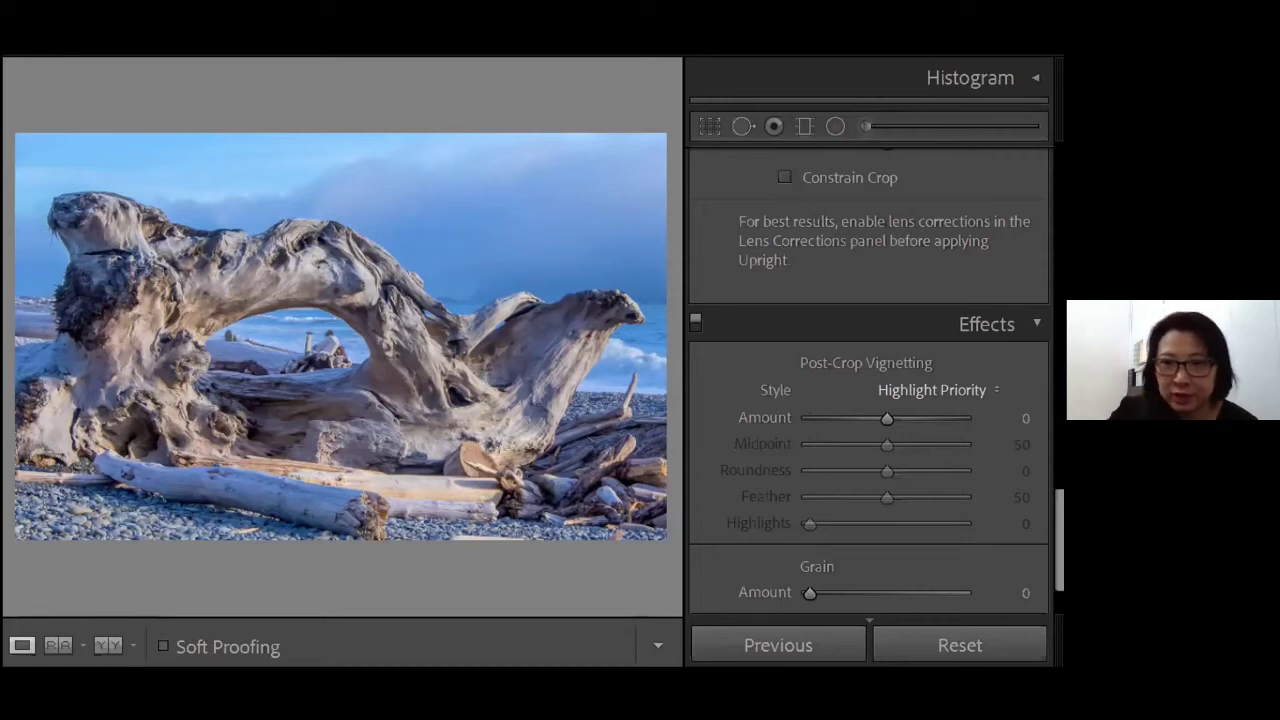
Step: Crop the pebble foreground off the driftwood photo and try several right edges, settling on one that cuts off the beak-shaped log
left_click(709, 126)
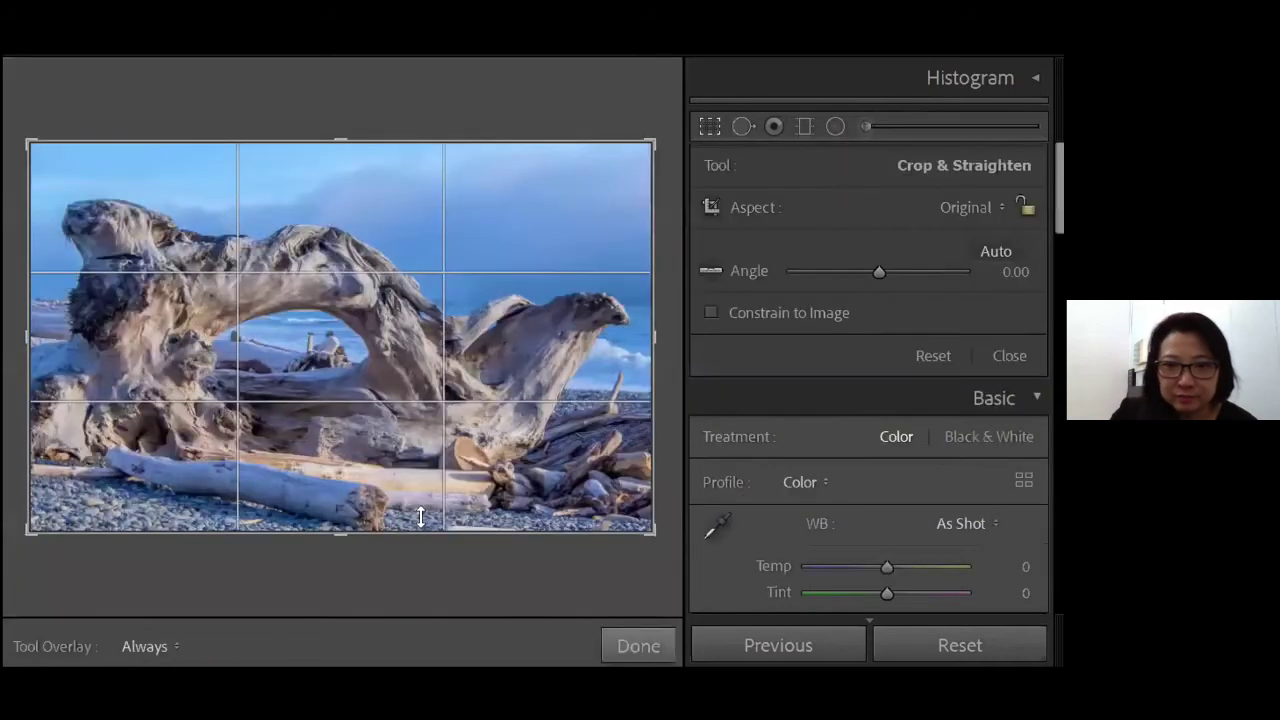
left_click_drag(414, 500, 418, 490)
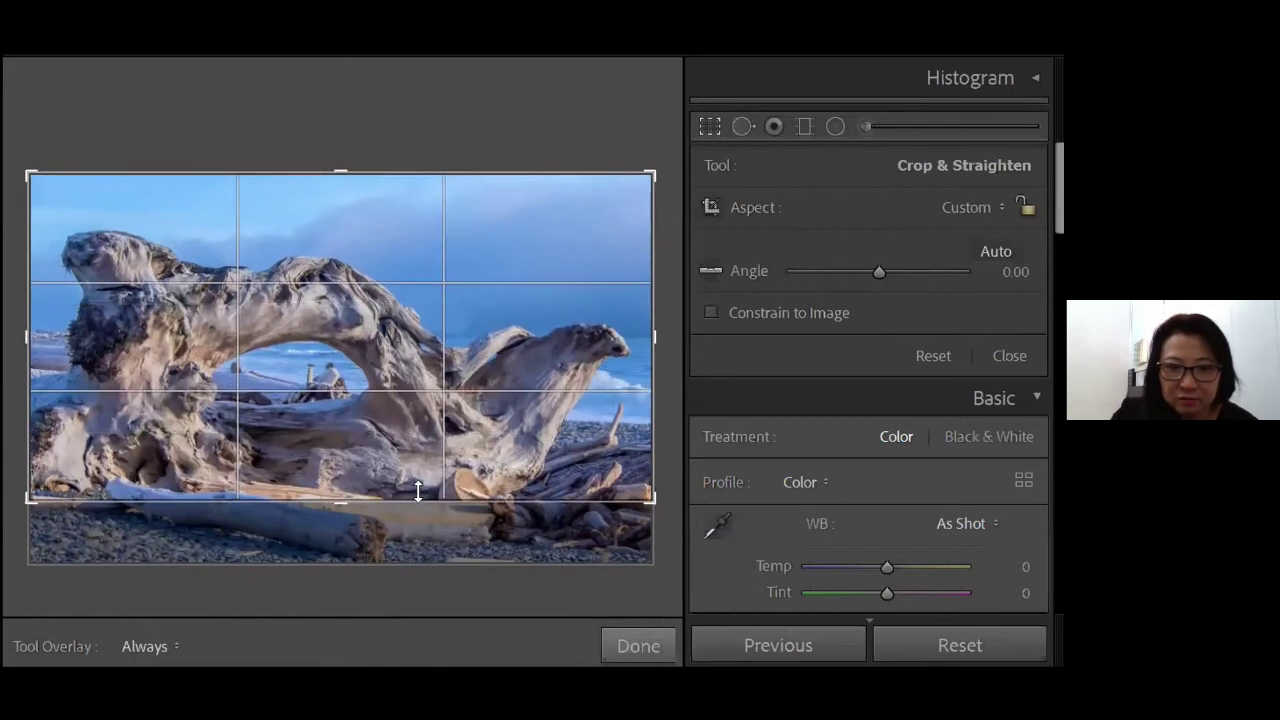
left_click_drag(648, 338, 598, 333)
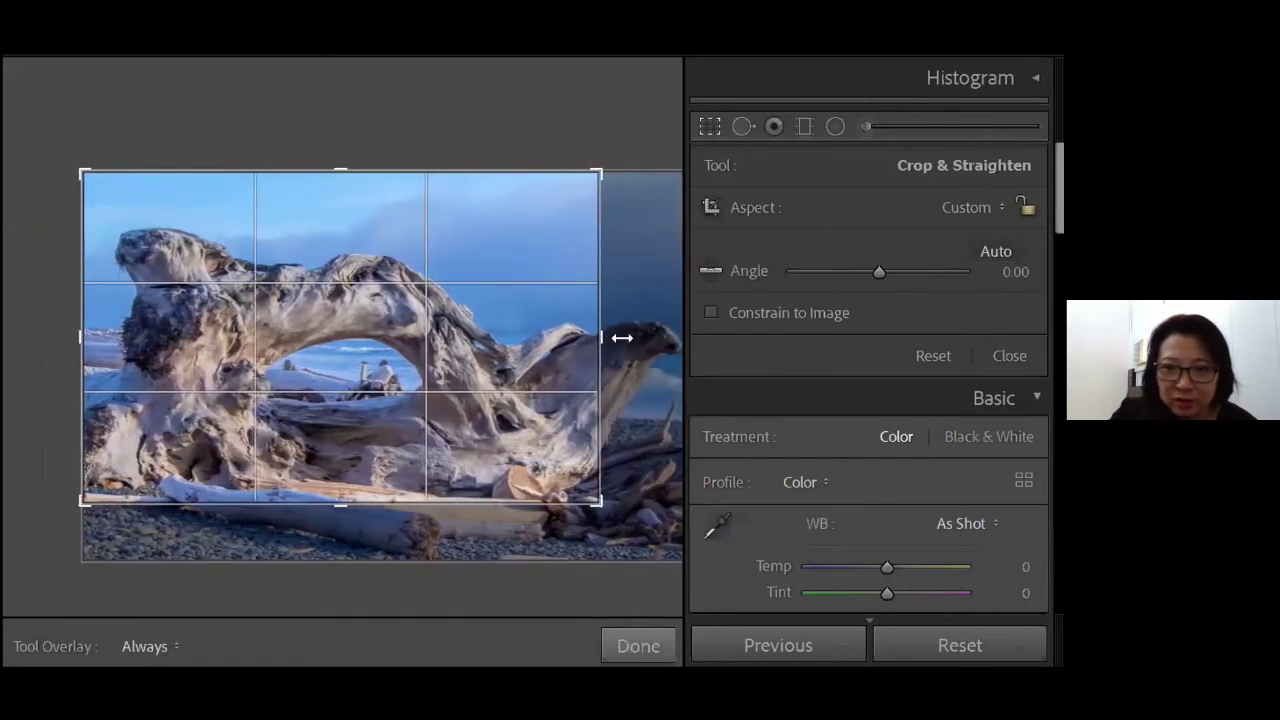
left_click_drag(622, 338, 634, 340)
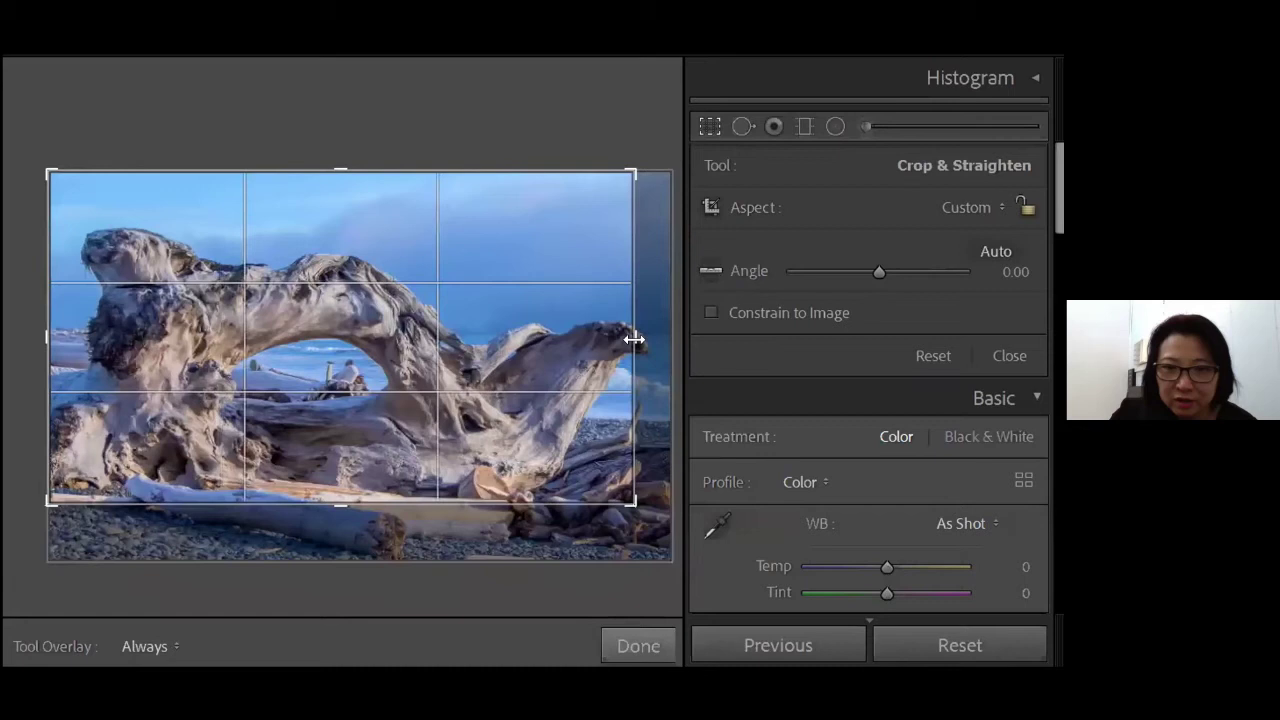
left_click_drag(634, 340, 668, 338)
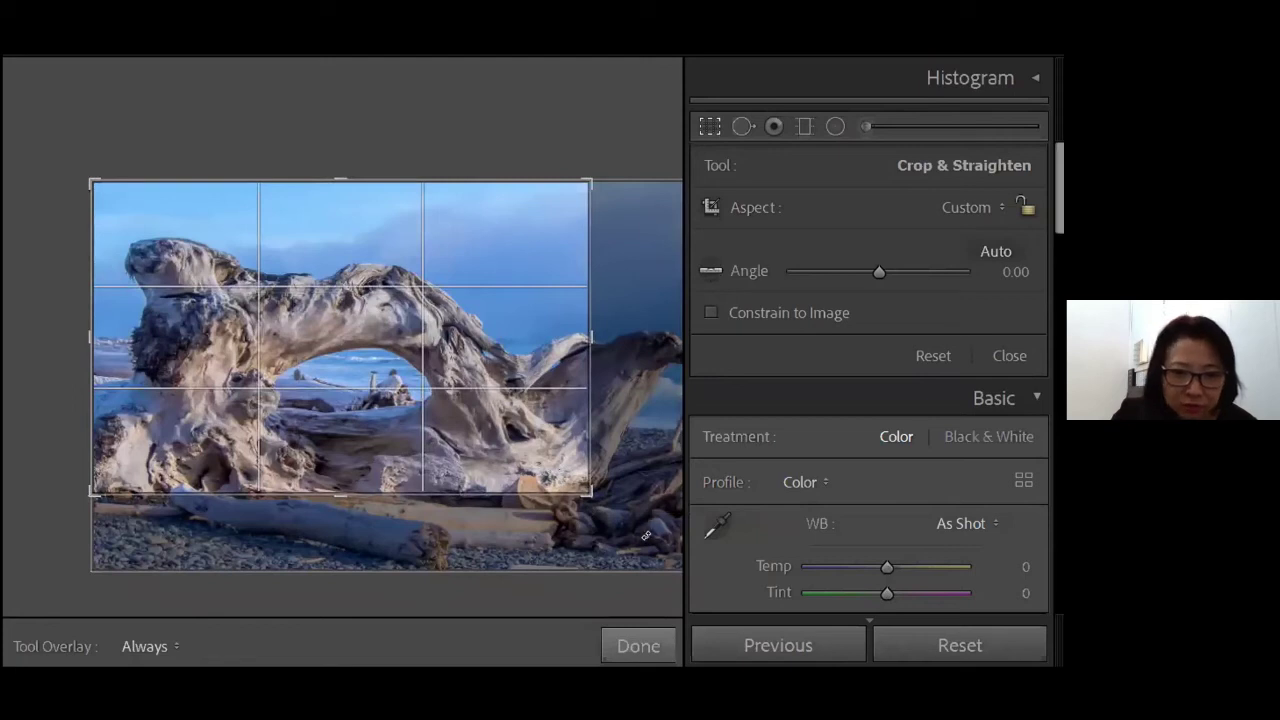
Step: Trim a thin strip of sky off the top of the driftwood crop and fine-tune its right and lower edges
left_click(478, 422)
left_click_drag(478, 422, 385, 400)
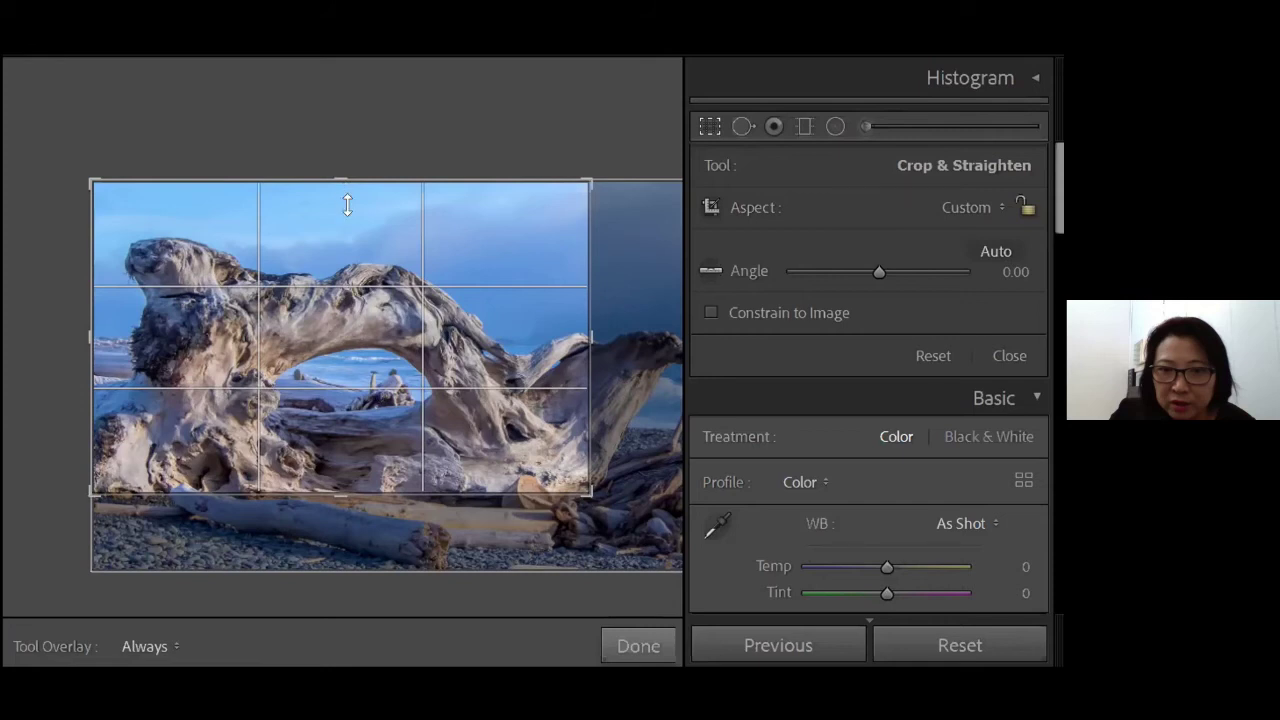
left_click_drag(347, 199, 346, 188)
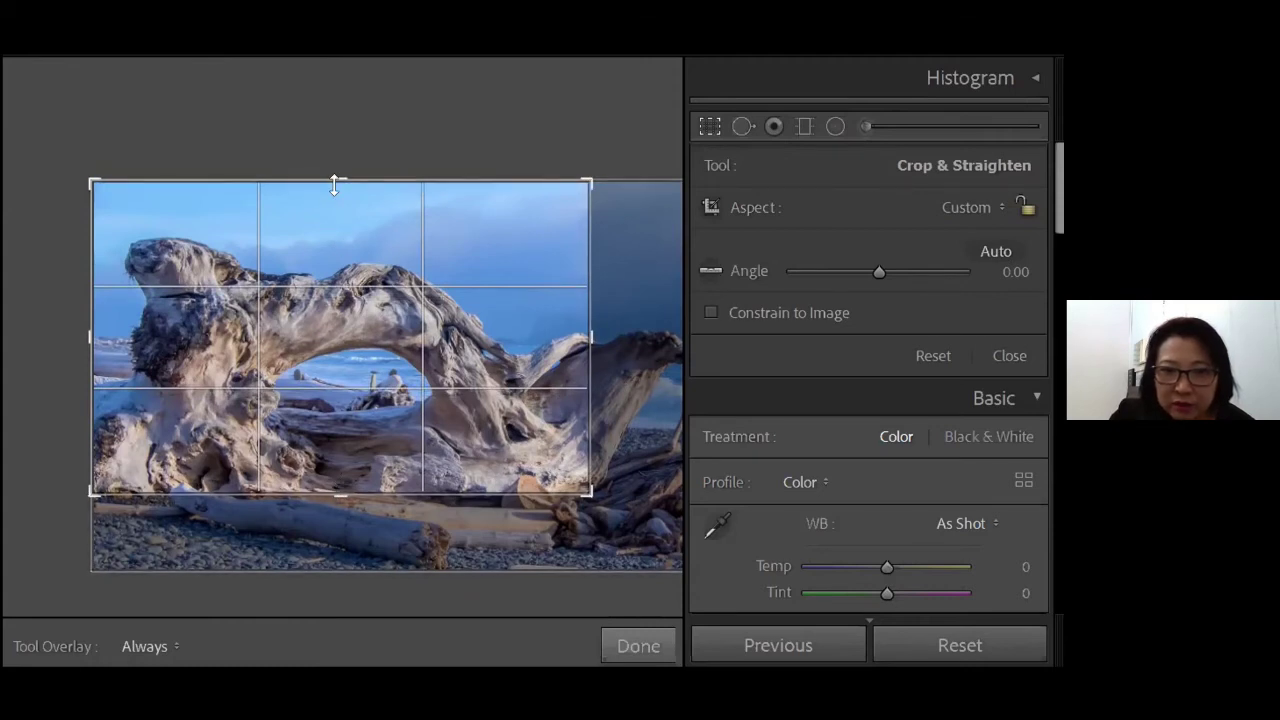
left_click_drag(335, 178, 336, 190)
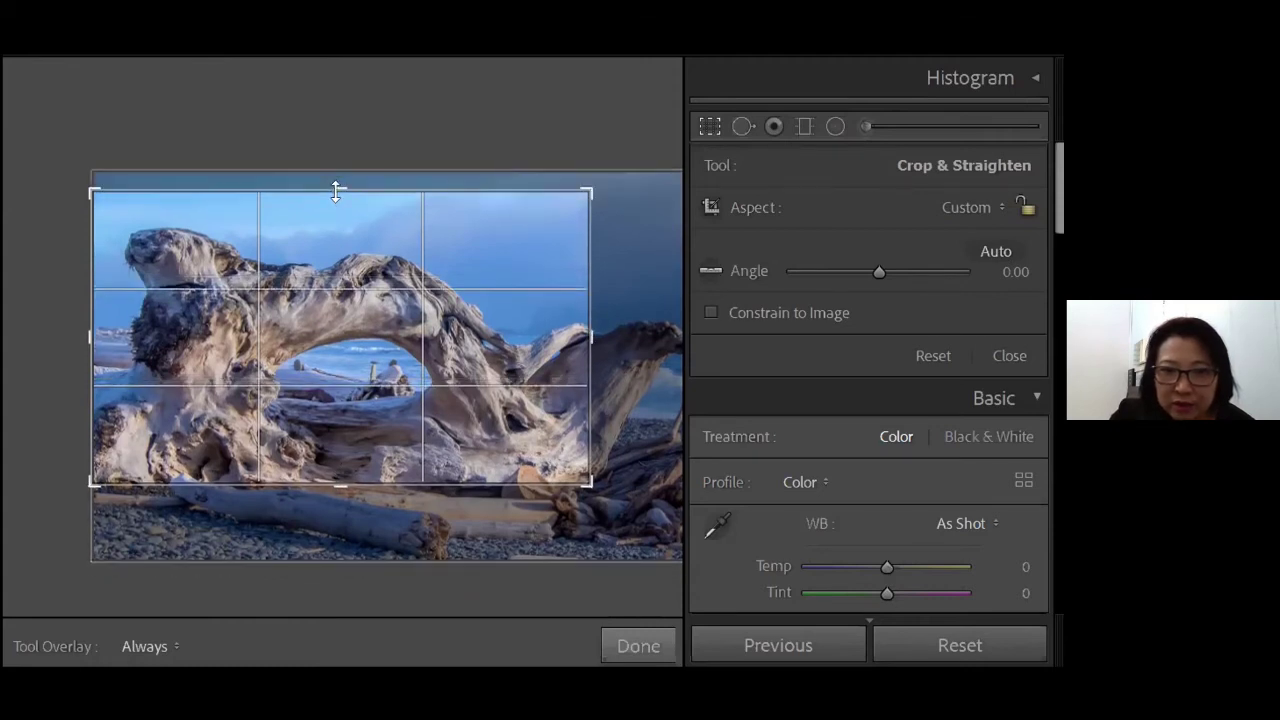
left_click(579, 338)
left_click_drag(579, 338, 575, 338)
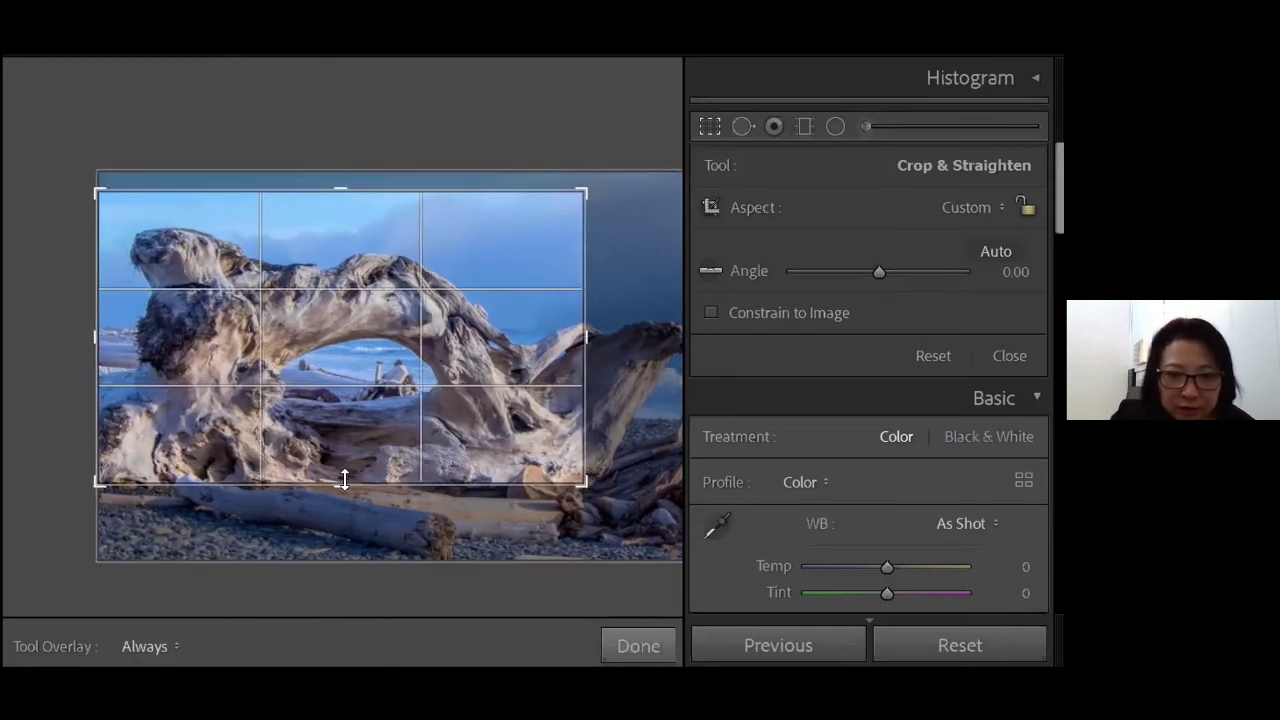
left_click_drag(344, 480, 344, 487)
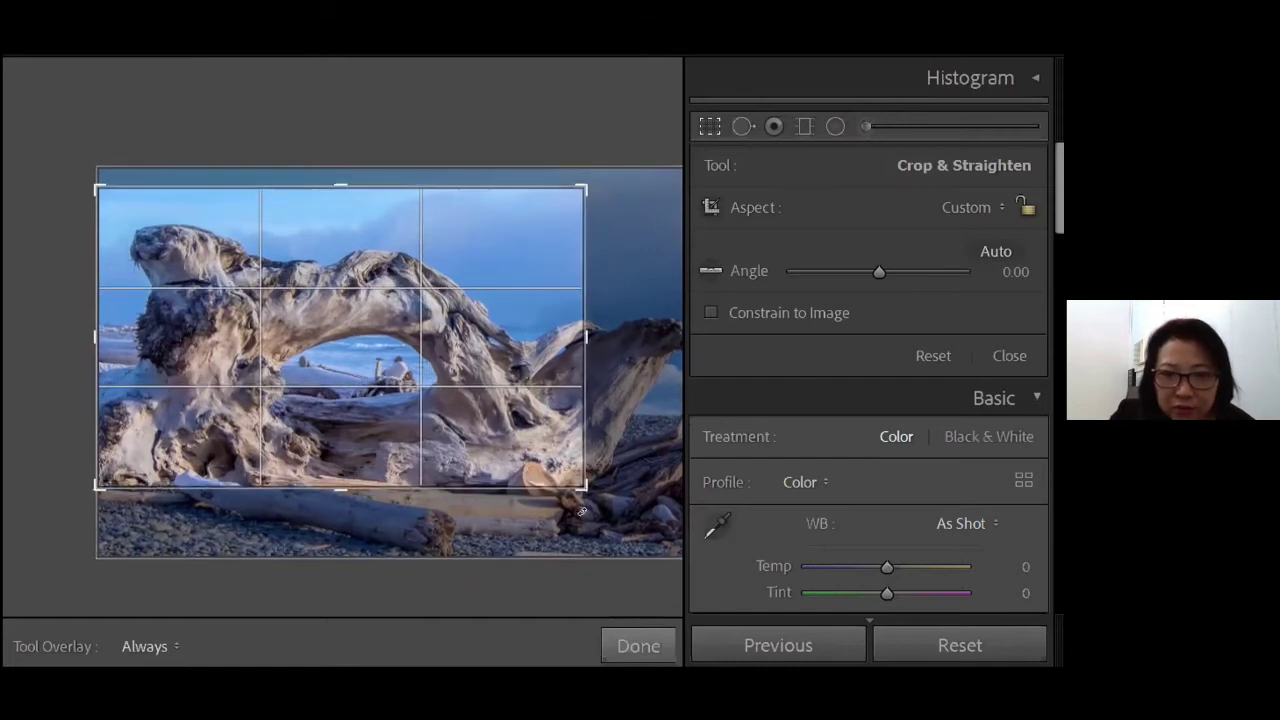
Step: Straighten the driftwood photo to an angle of −1.69, slightly extend the right and lower crop edges, apply the crop and recheck it
left_click_drag(626, 499, 626, 486)
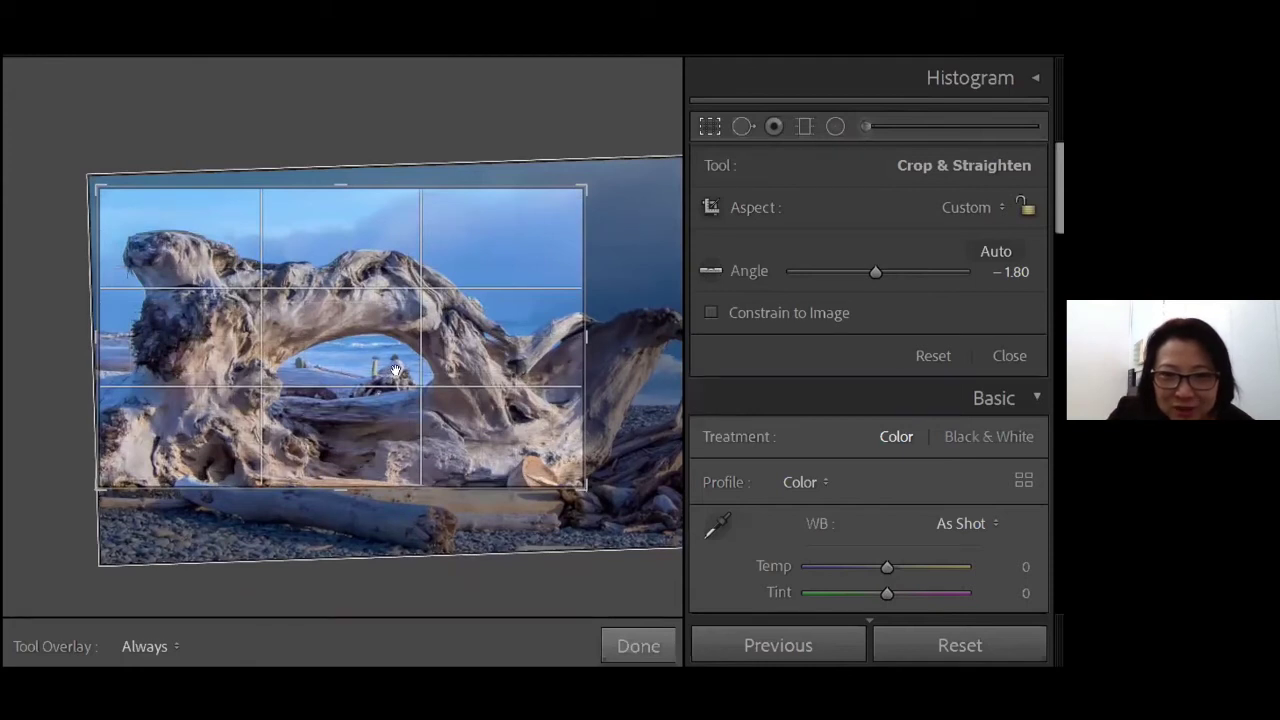
left_click_drag(617, 500, 607, 500)
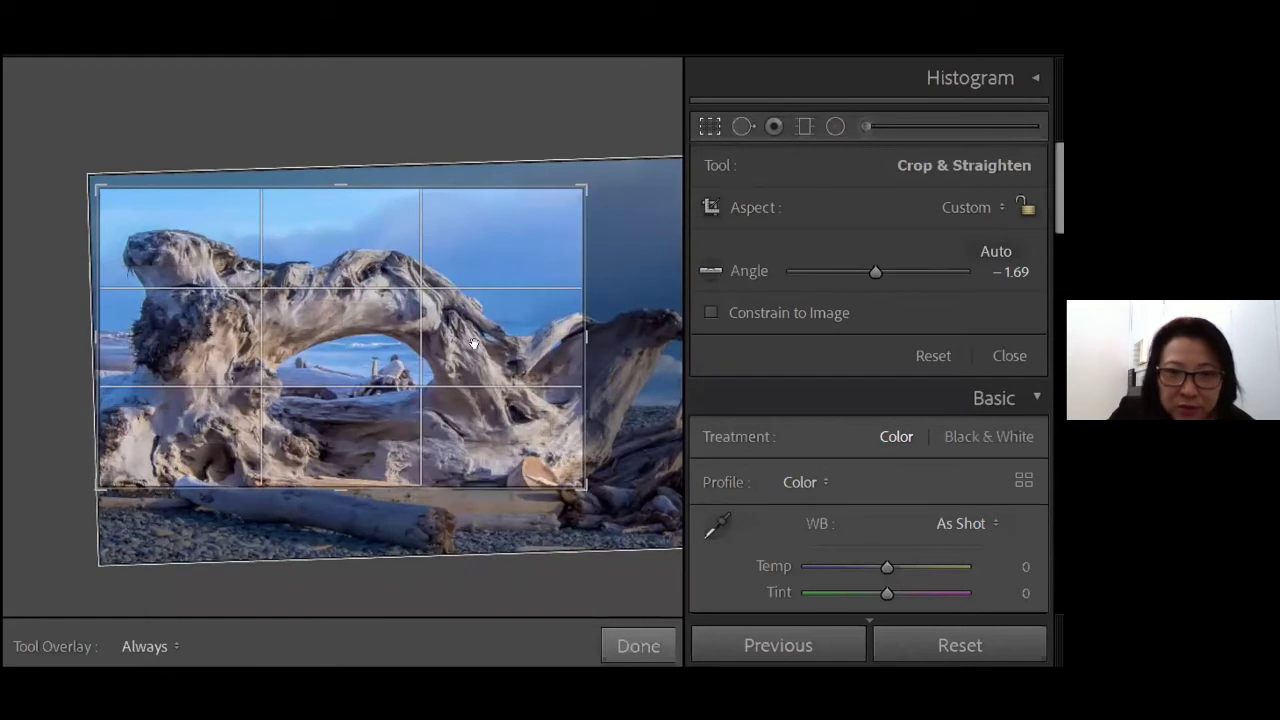
left_click_drag(585, 340, 590, 339)
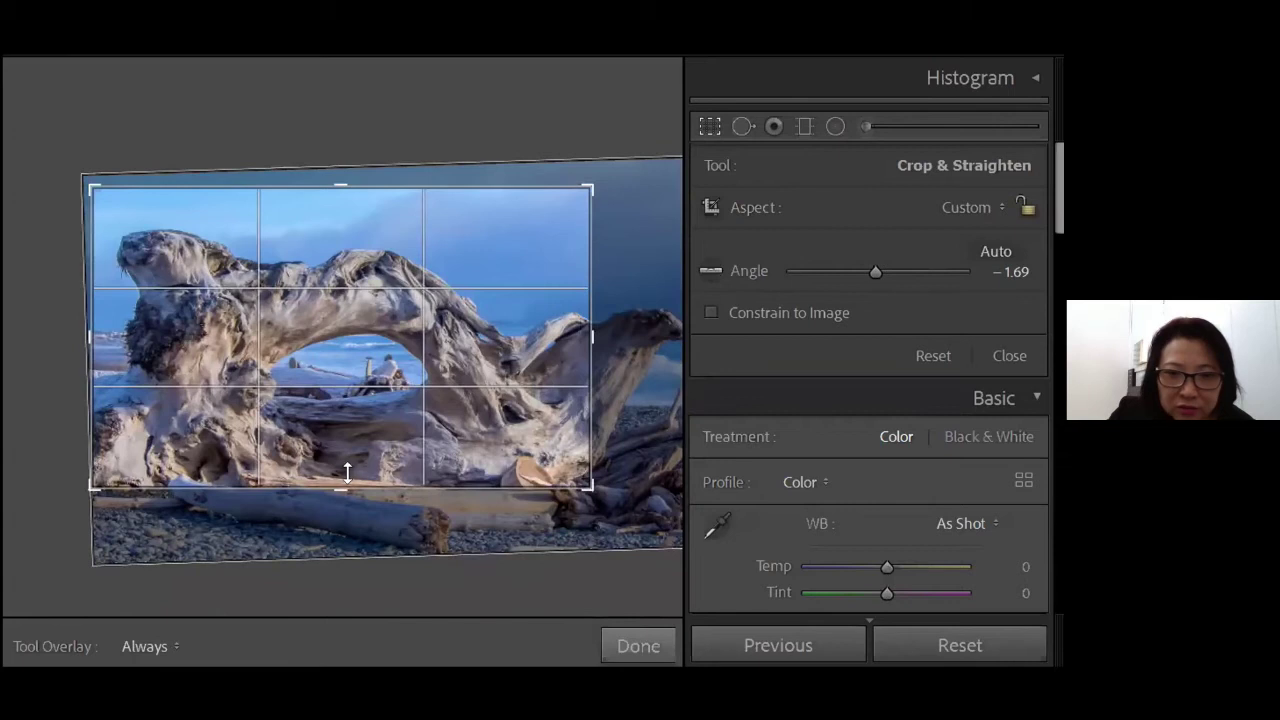
left_click_drag(347, 473, 347, 474)
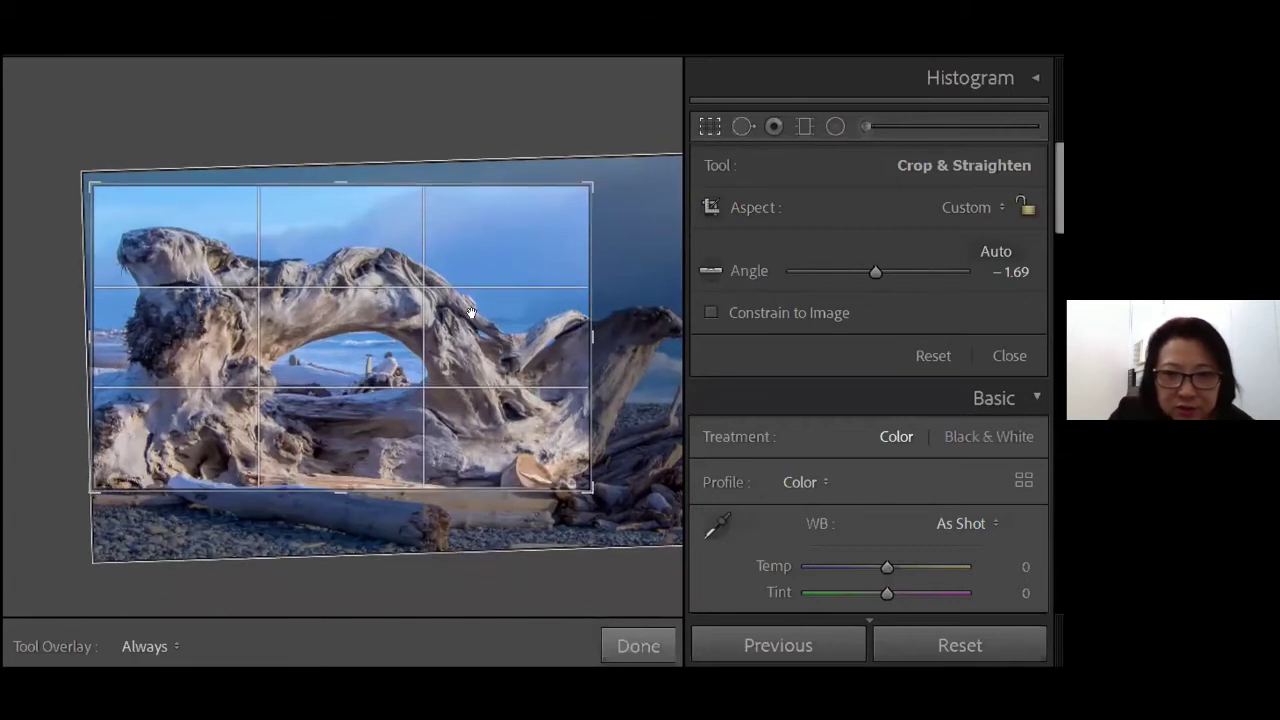
key("Return")
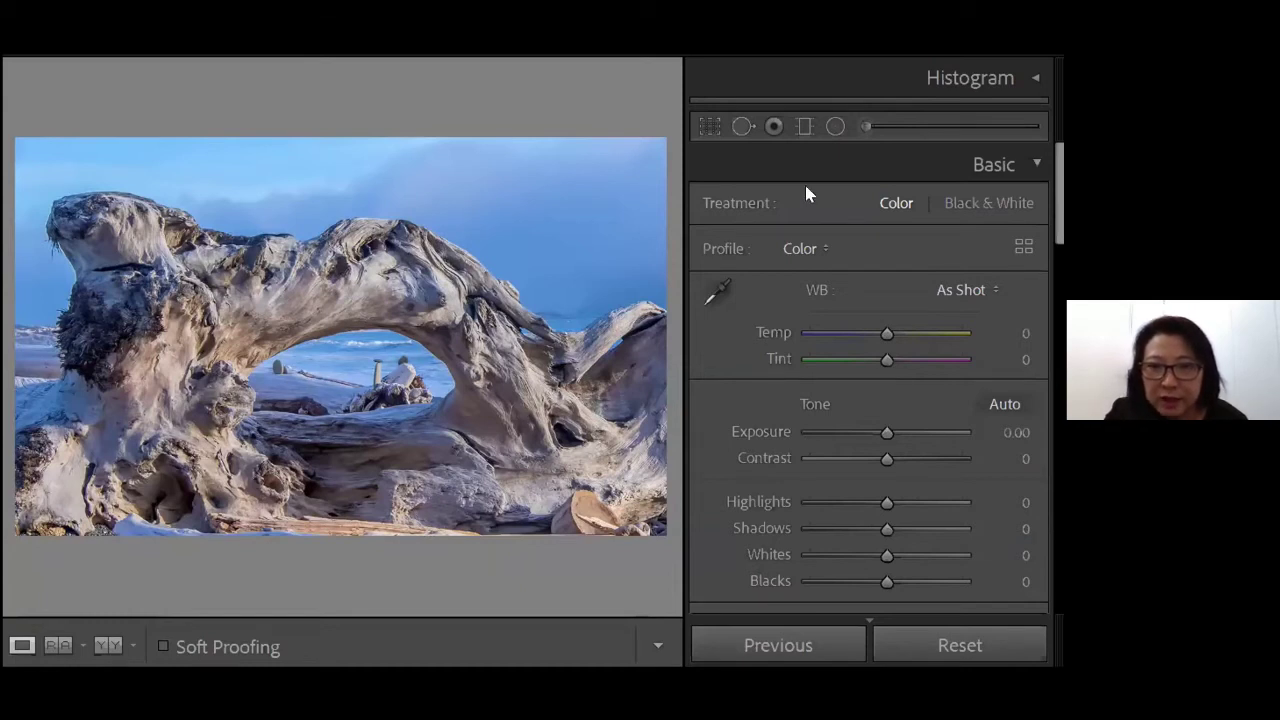
left_click(709, 128)
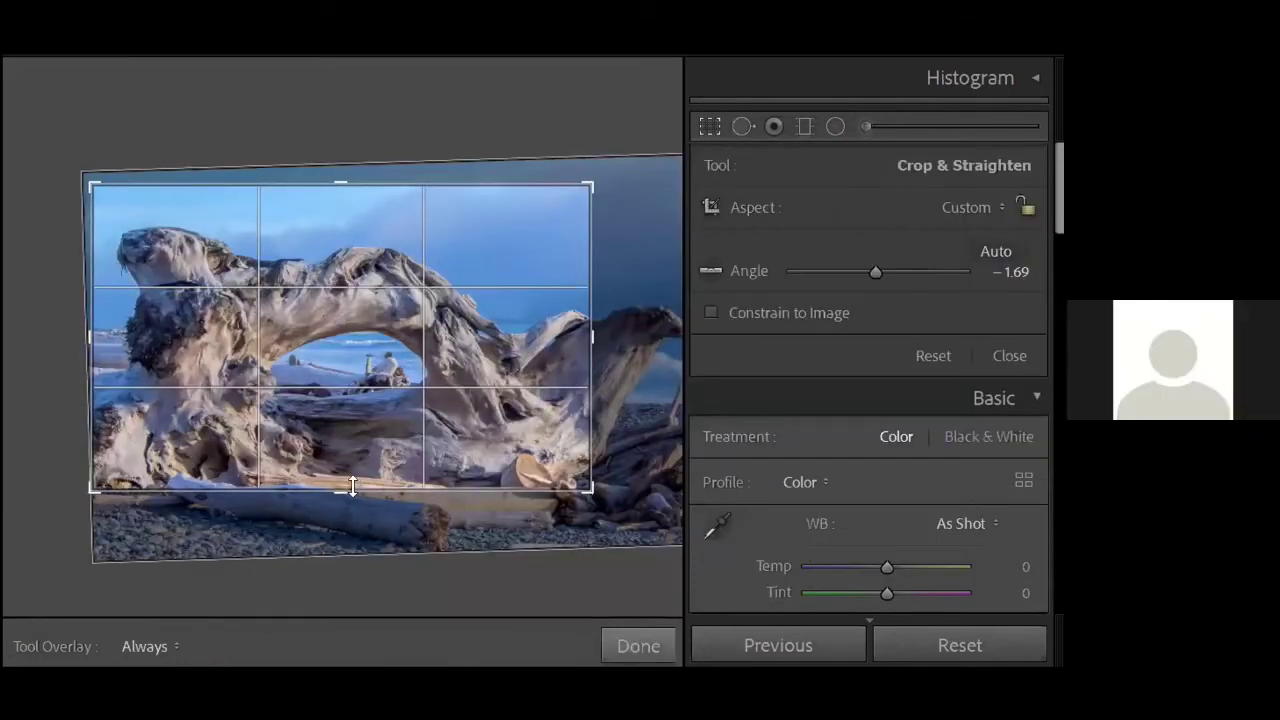
key("Return")
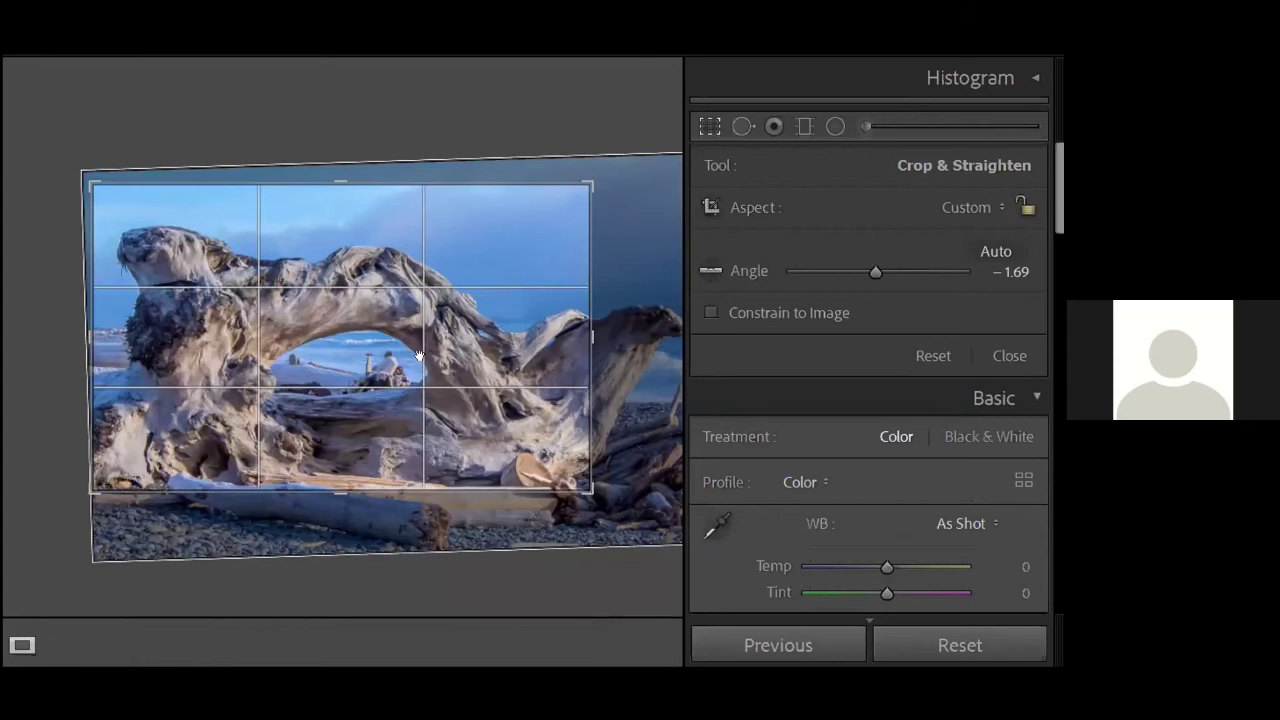
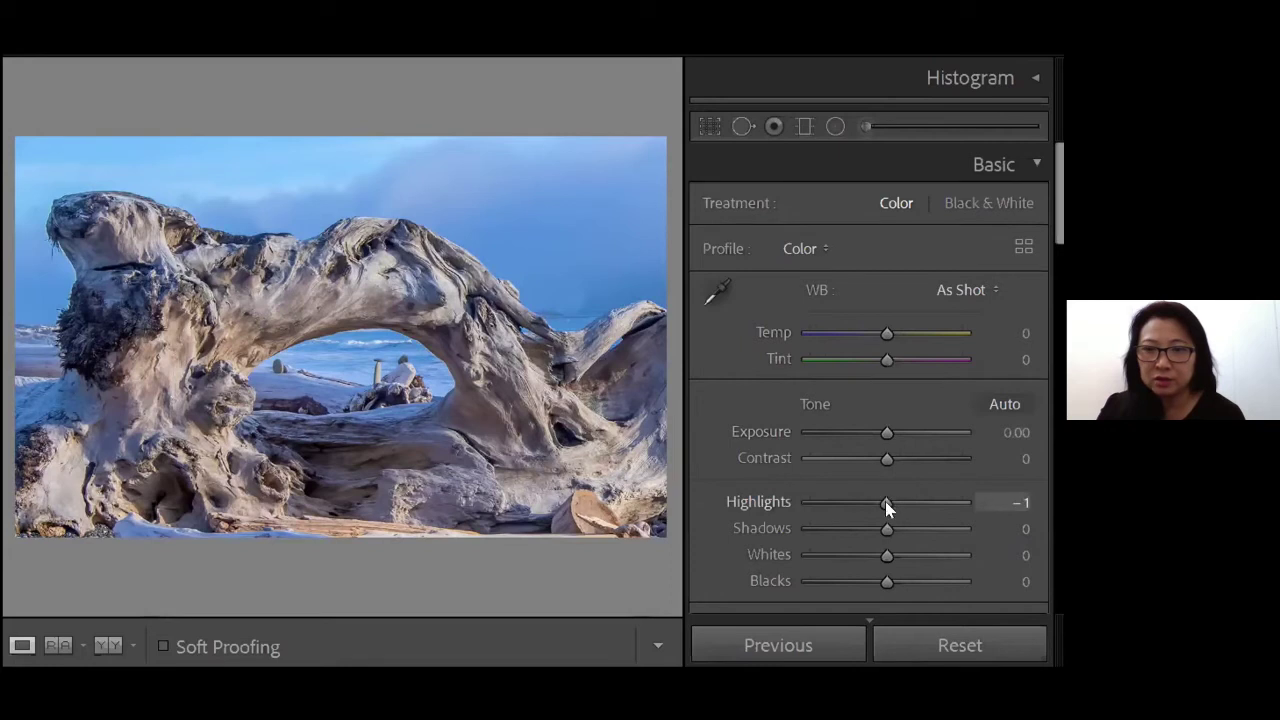
Step: Set the driftwood photo's Highlights to −45, Shadows to +19, Whites to +34 and Blacks to −19
left_click_drag(866, 507, 905, 538)
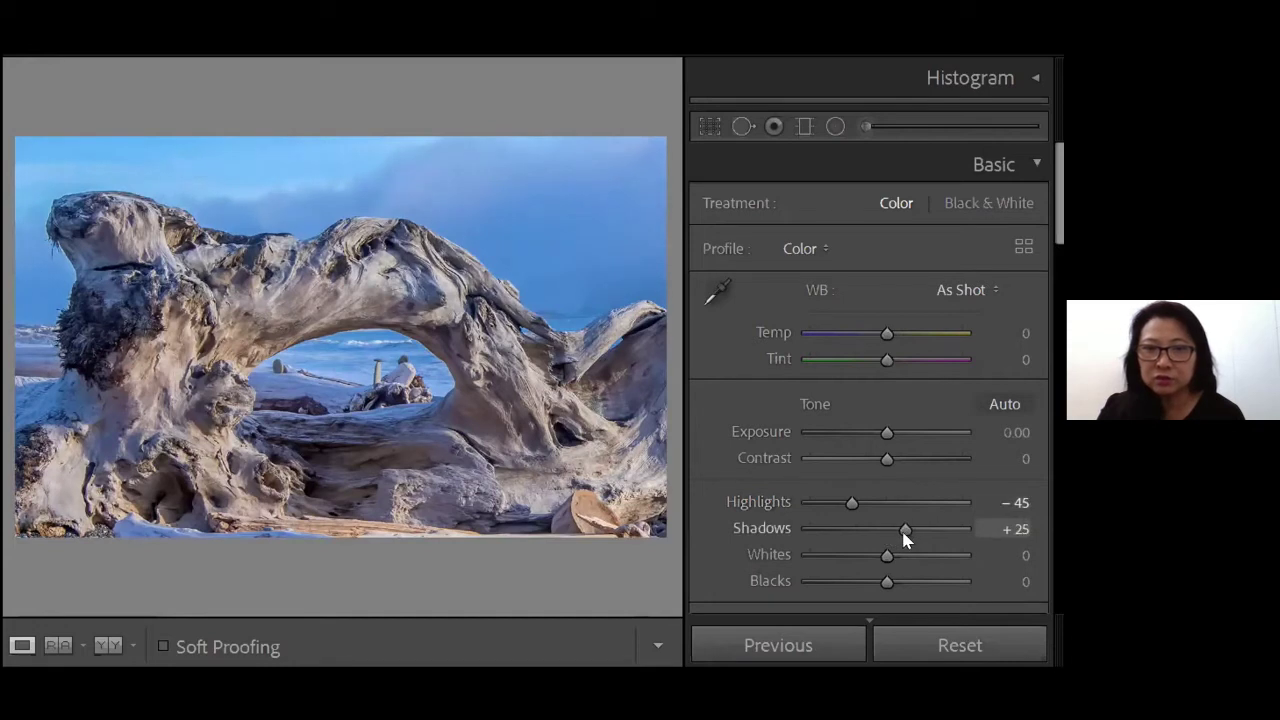
mouse_move(907, 540)
left_mouse_down()
mouse_move(883, 534)
mouse_move(900, 532)
left_mouse_up()
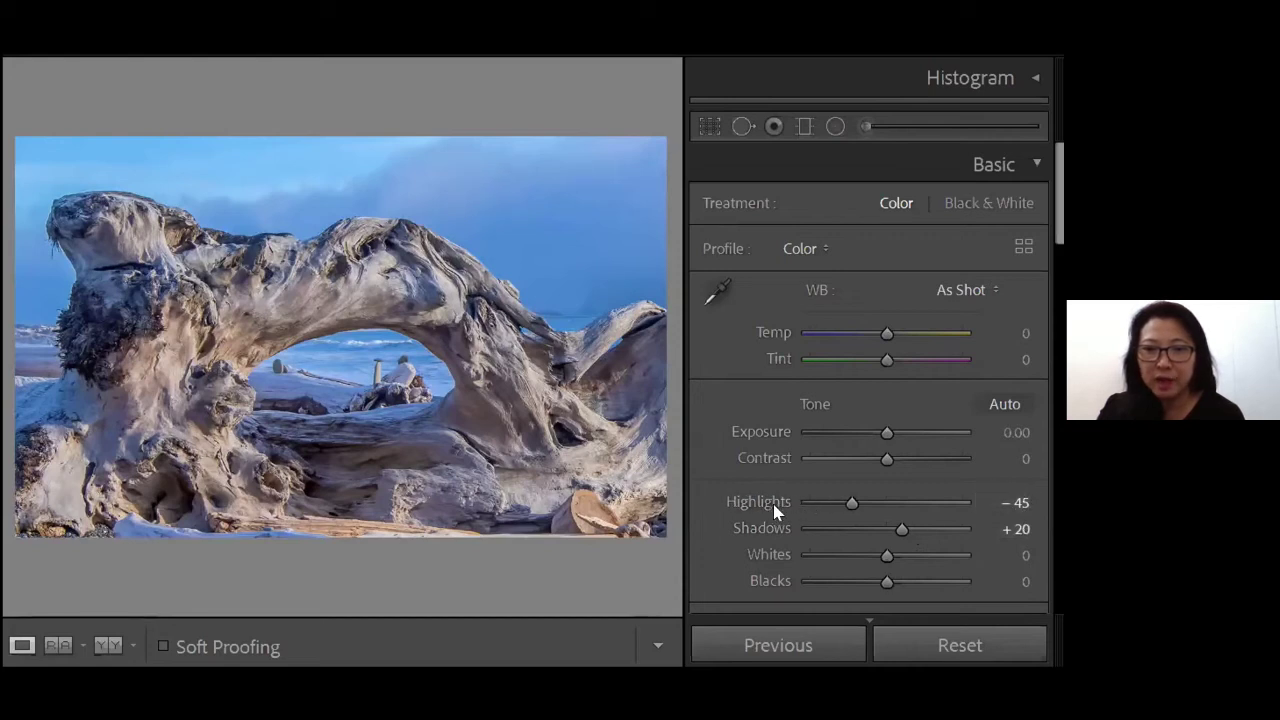
left_click(901, 529)
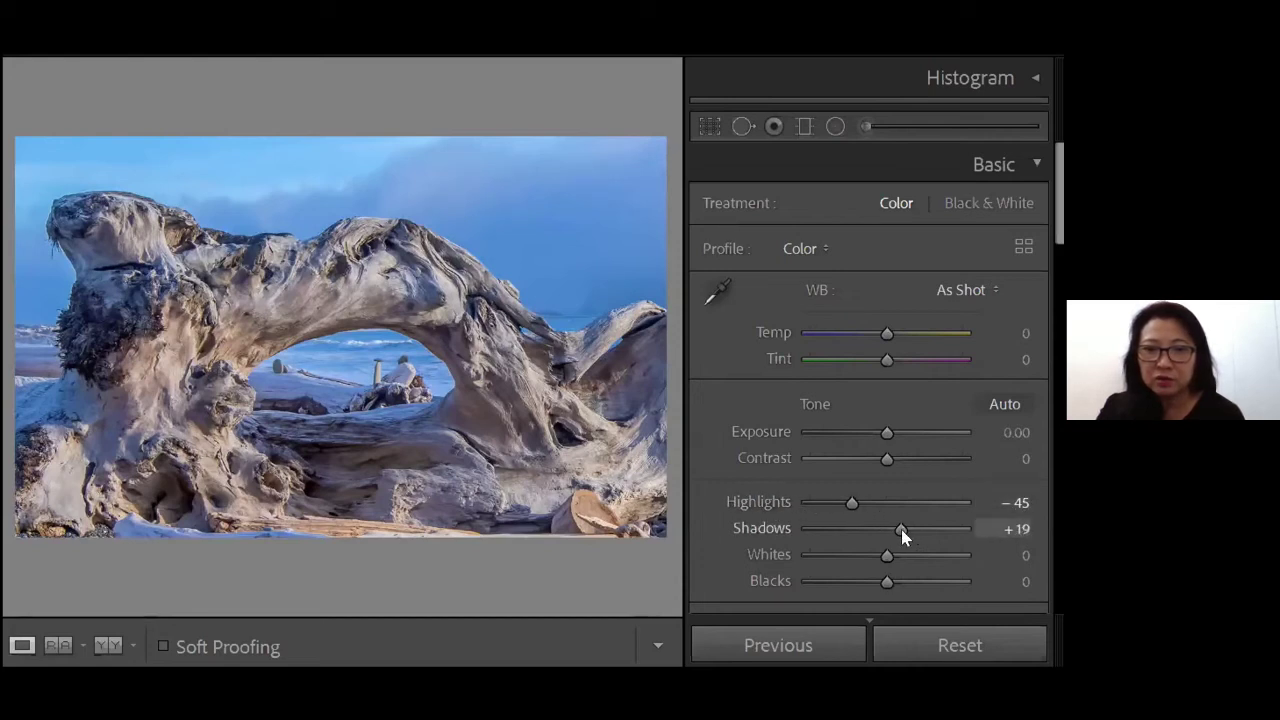
mouse_move(887, 556)
left_mouse_down()
mouse_move(931, 557)
mouse_move(877, 565)
mouse_move(888, 560)
left_mouse_up()
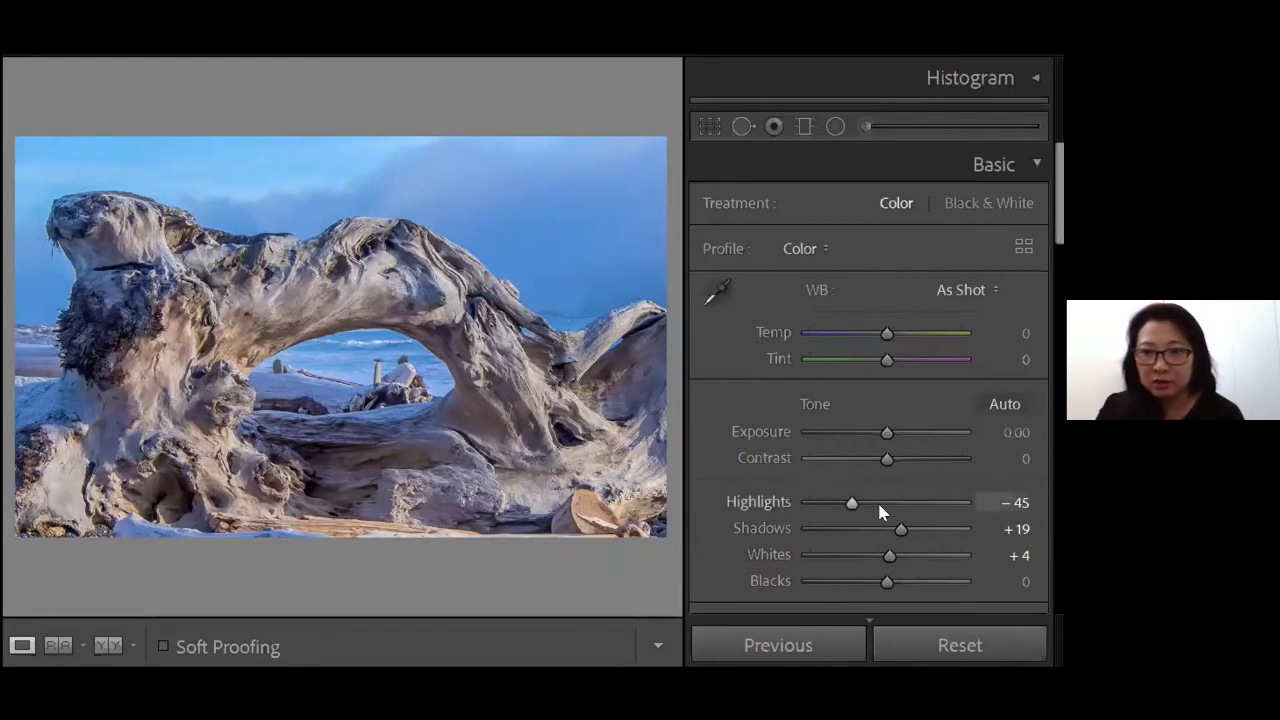
left_click_drag(888, 557, 919, 570)
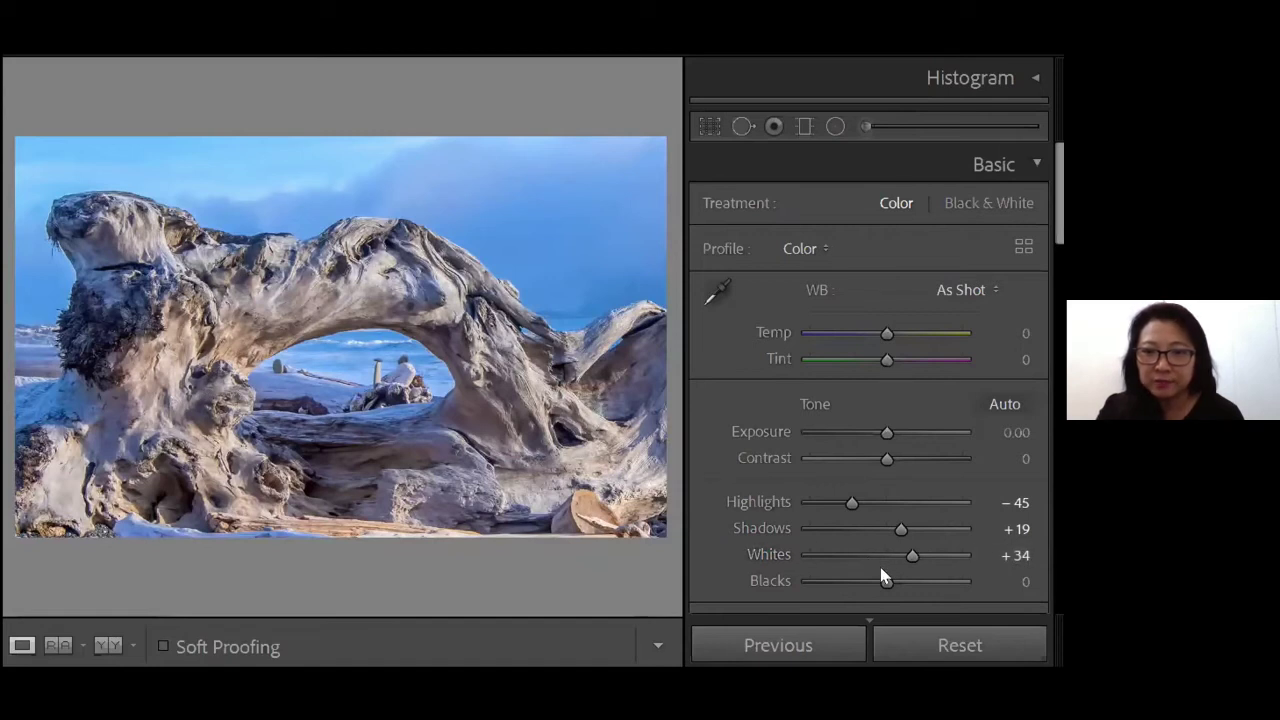
left_click_drag(886, 581, 859, 584)
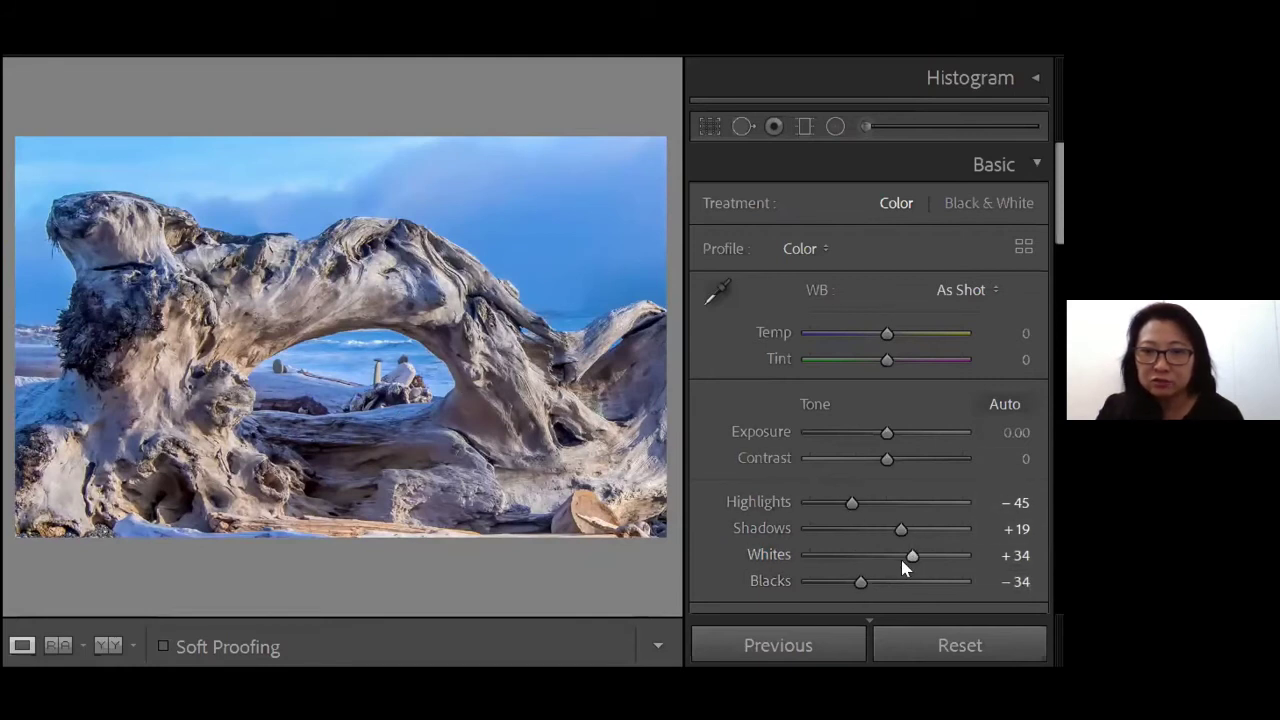
left_click_drag(860, 585, 872, 584)
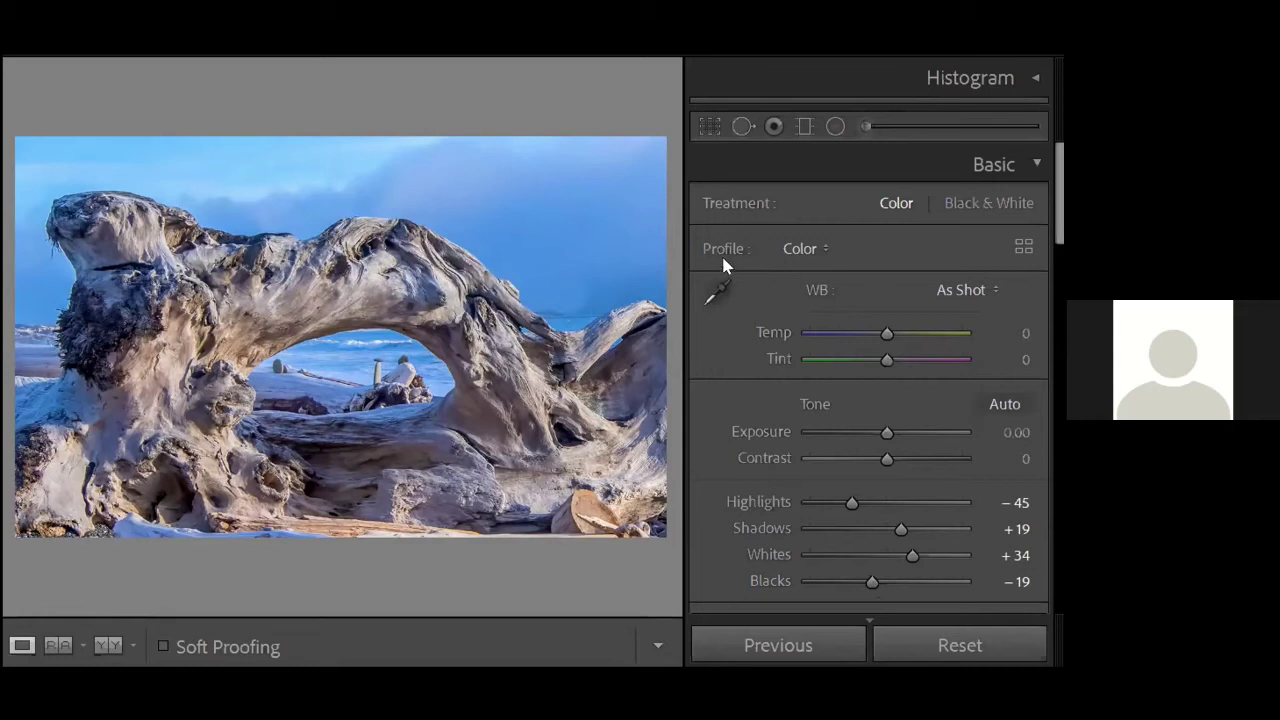
Step: Try small white balance shifts on the driftwood photo, leaving Temp at 0 and Tint at +1, and set Vibrance to +26
left_click_drag(880, 336, 887, 362)
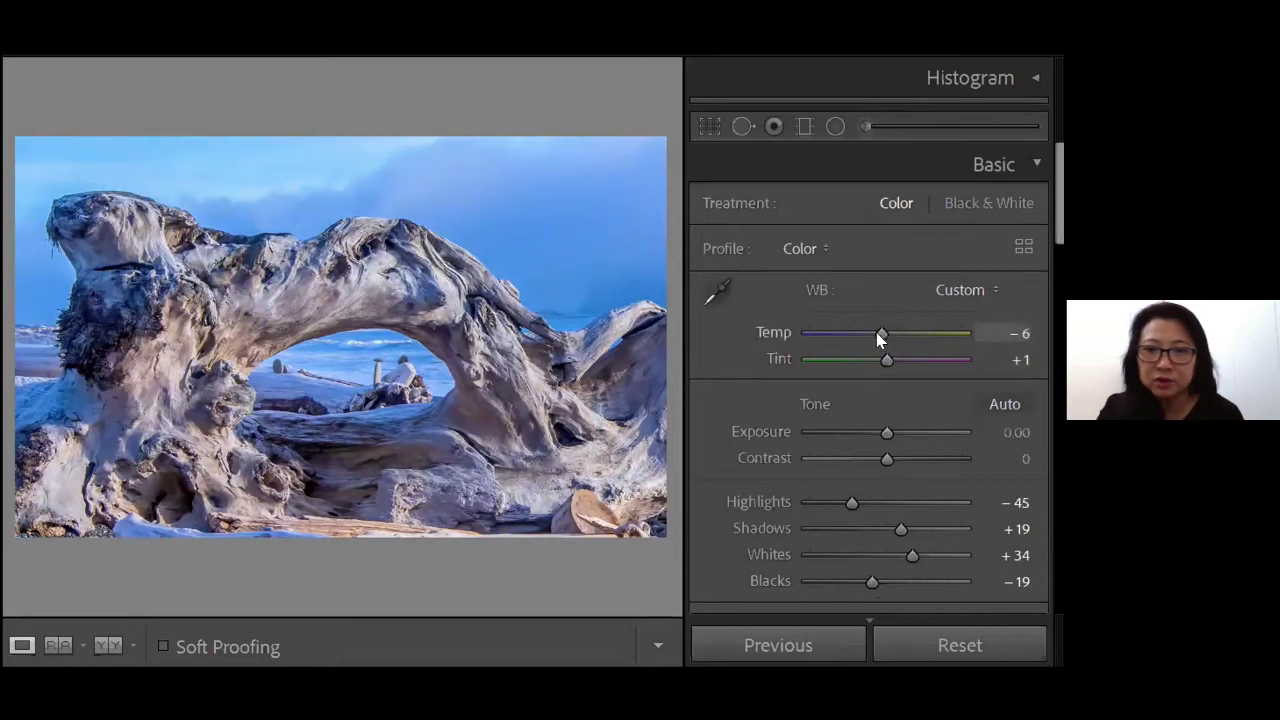
left_click_drag(876, 332, 880, 332)
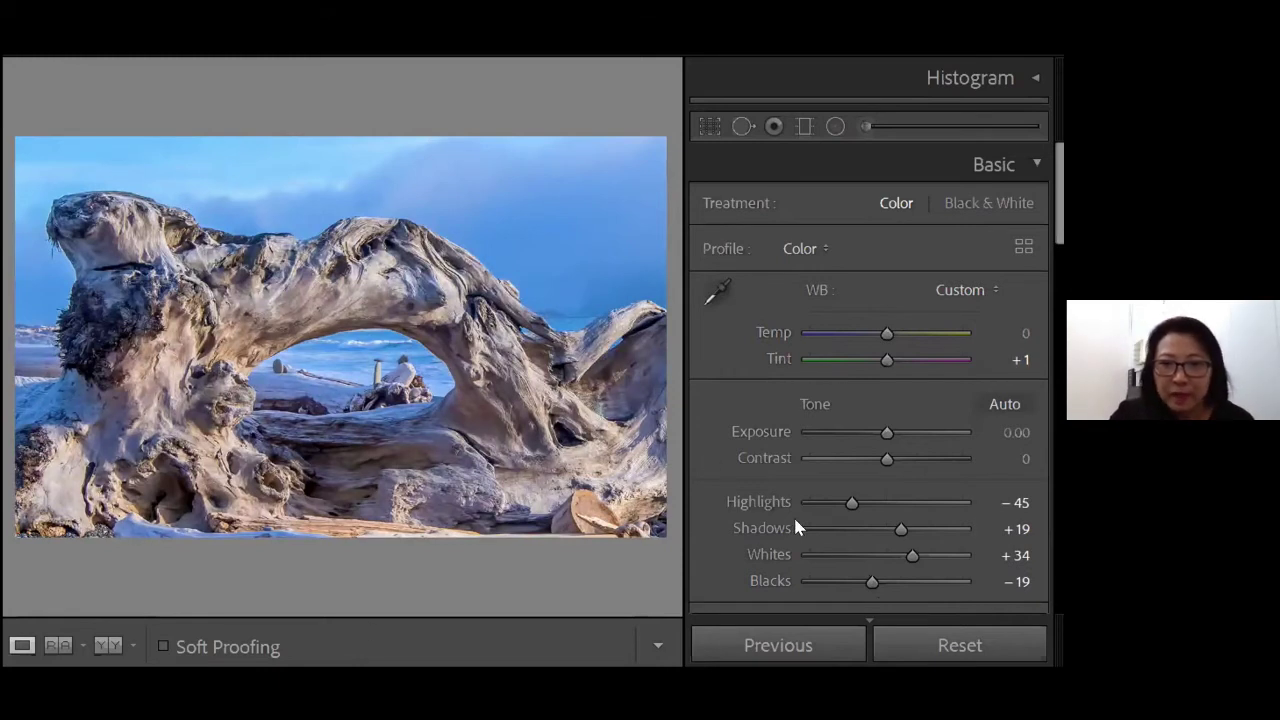
scroll(808, 556, "down", 5)
scroll(830, 450, "up", 5)
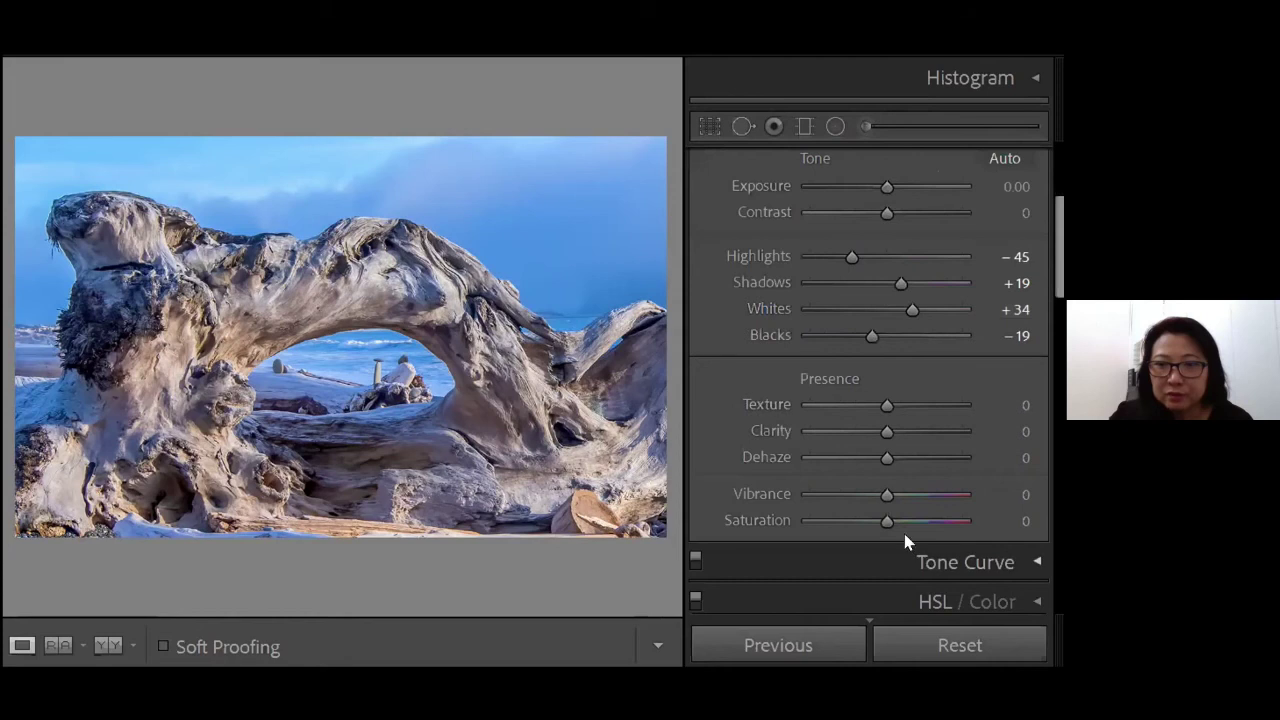
left_click_drag(888, 492, 906, 508)
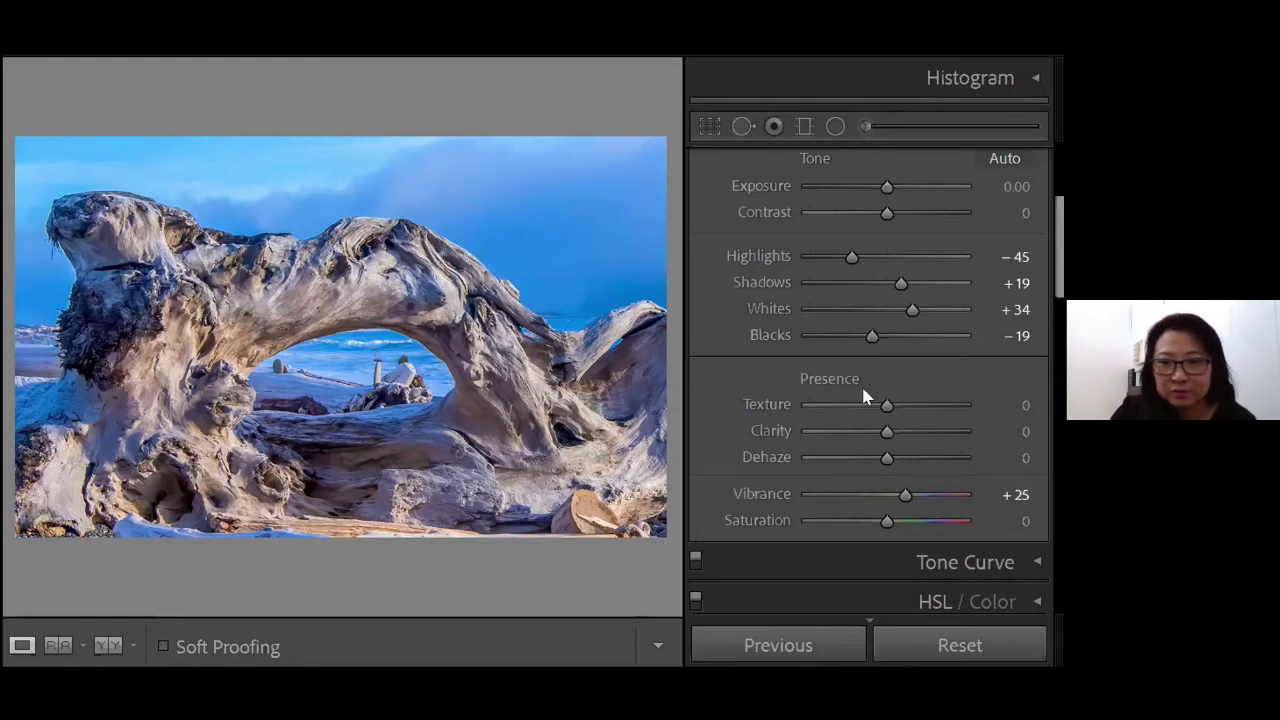
left_click_drag(901, 493, 904, 492)
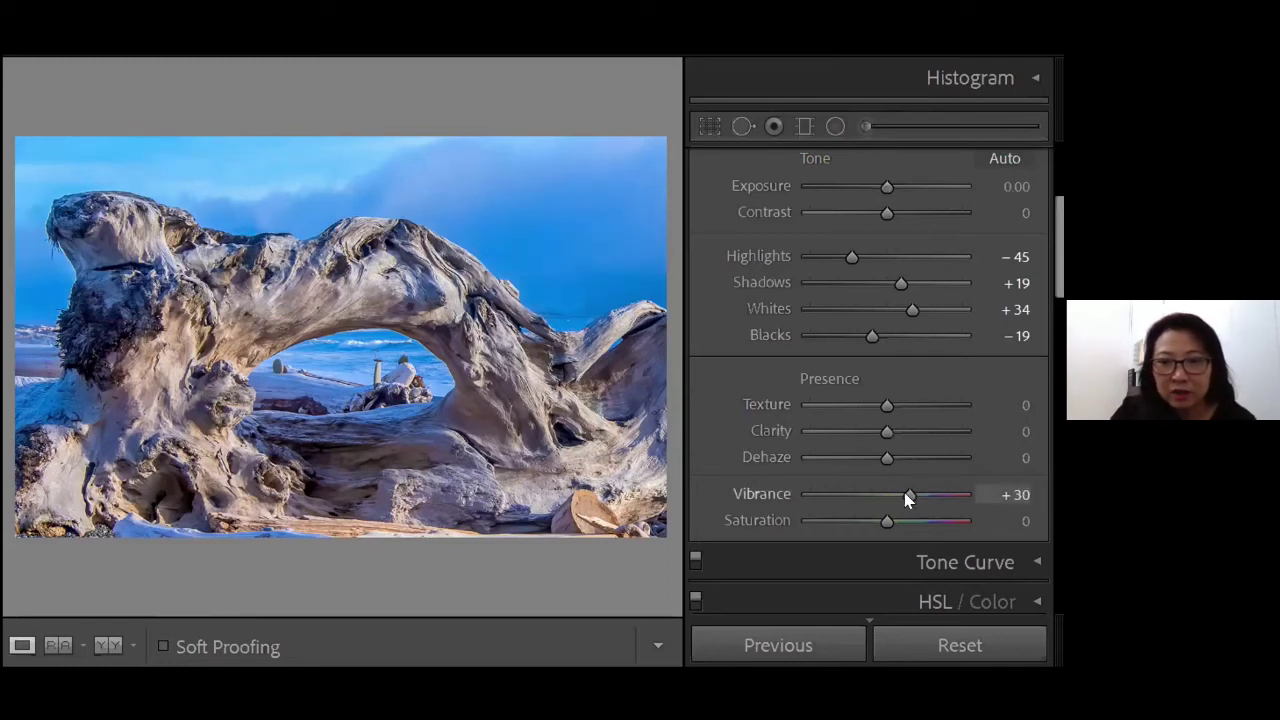
left_click_drag(904, 492, 906, 493)
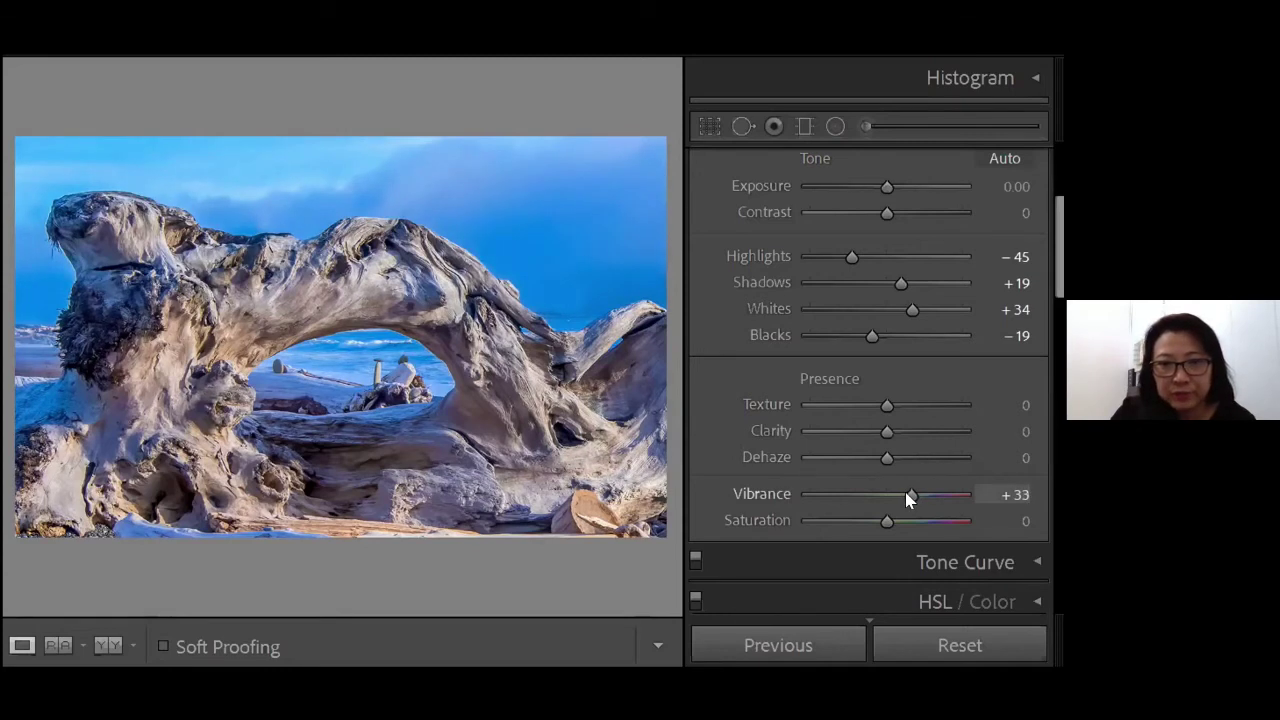
left_click_drag(909, 500, 905, 500)
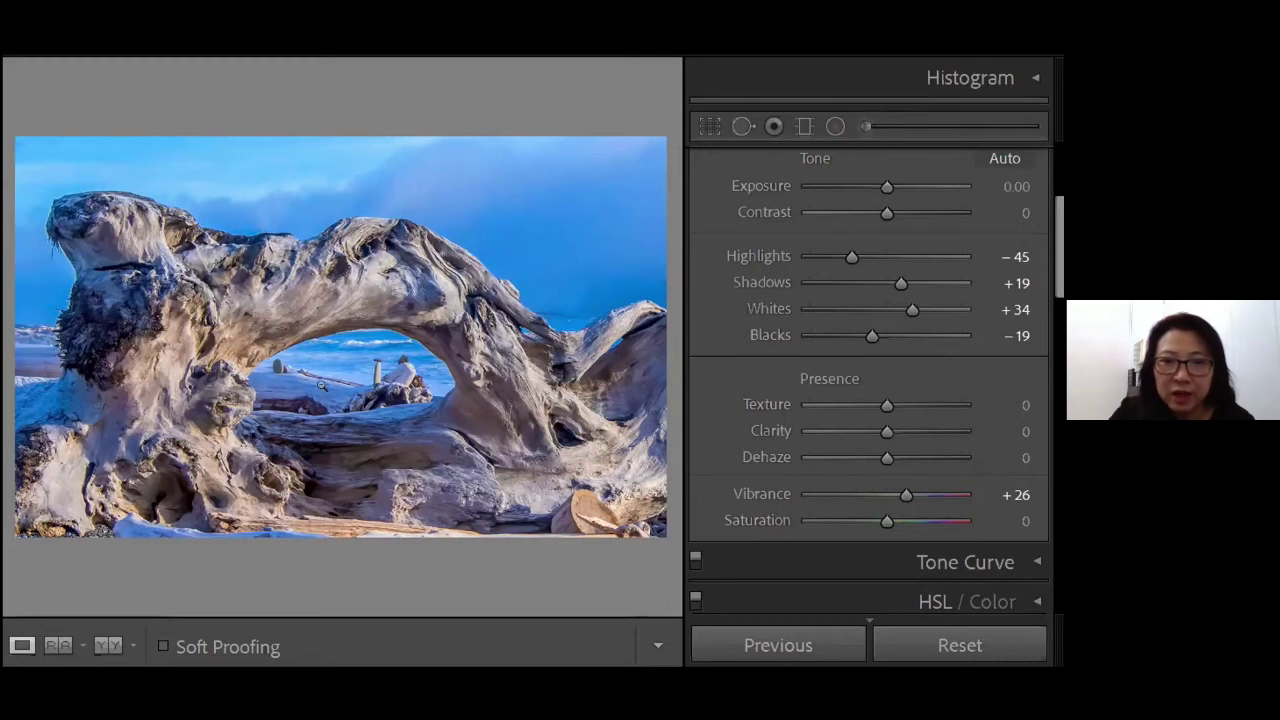
Step: Darken the driftwood photo's edges with a post-crop vignette amount of −25
scroll(848, 401, "down", 10)
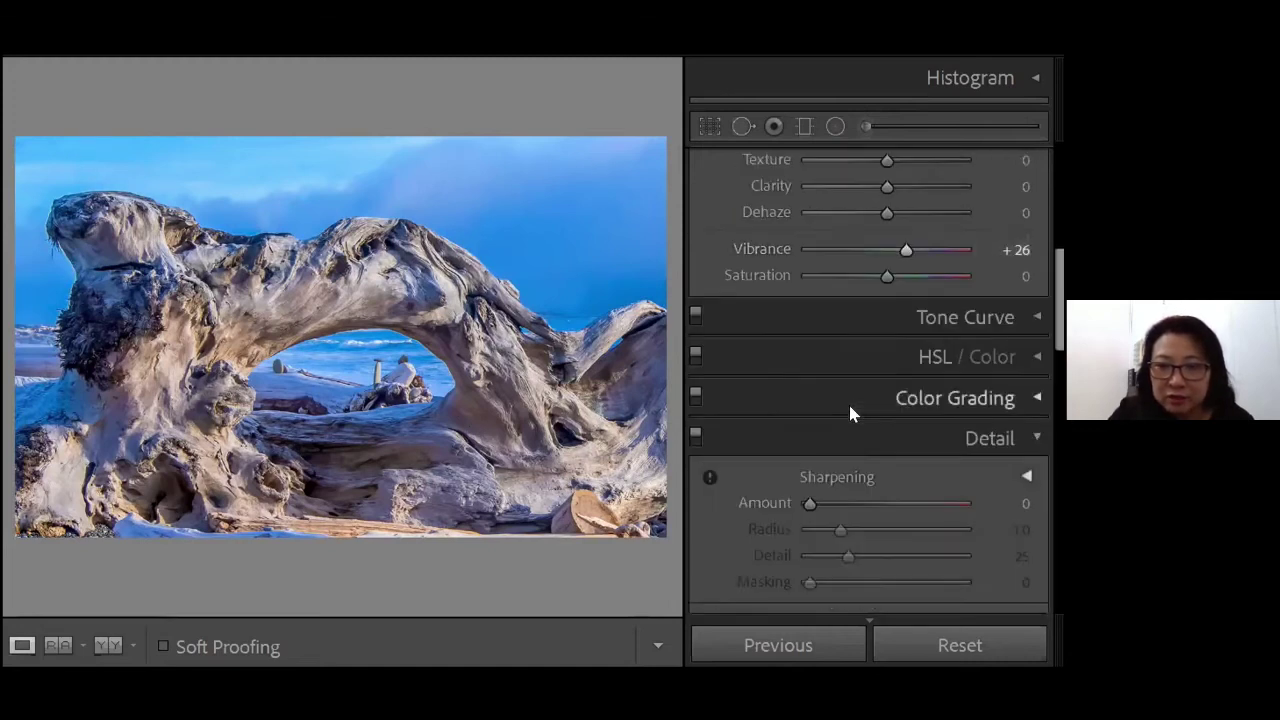
scroll(852, 400, "down", 10)
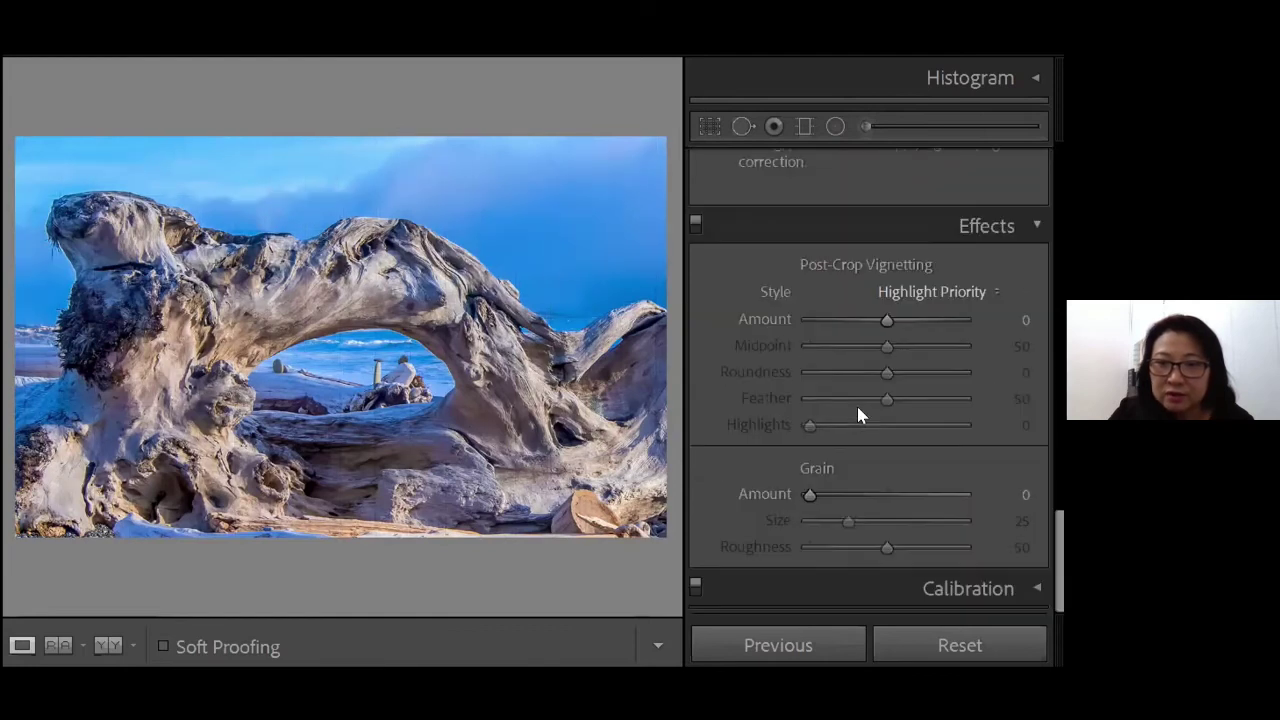
left_click_drag(885, 321, 874, 321)
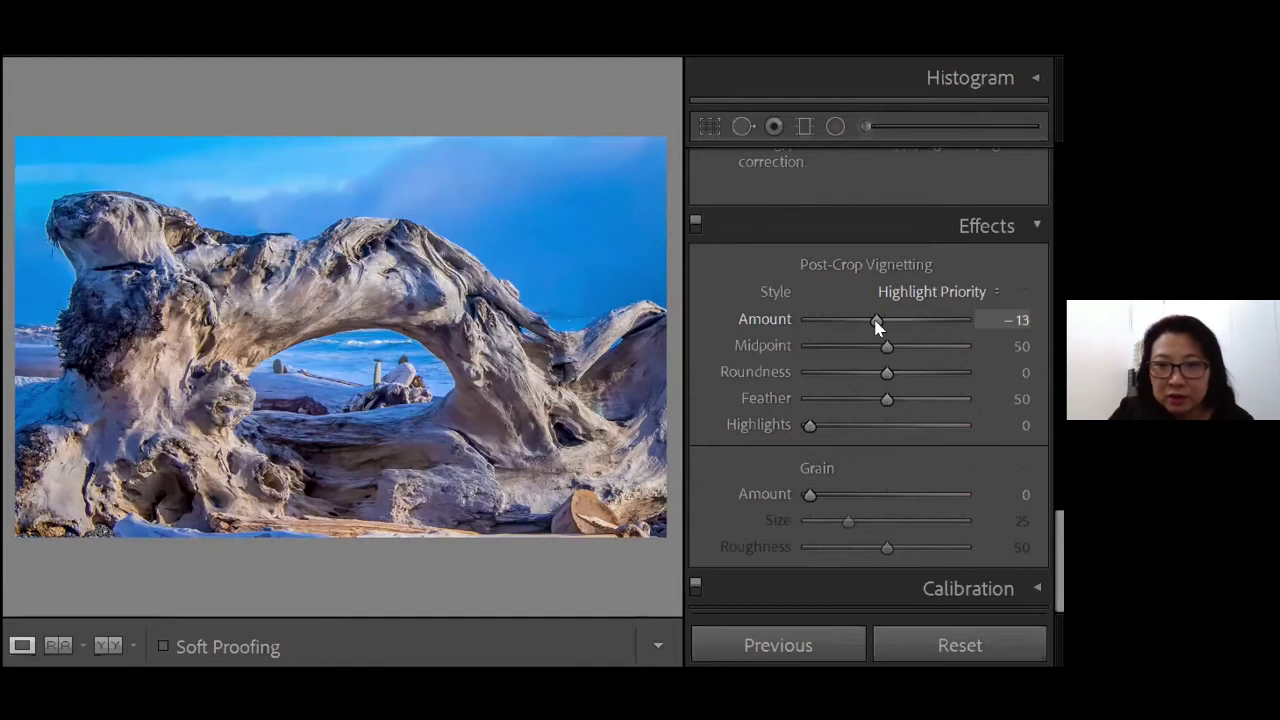
mouse_move(876, 327)
left_mouse_down()
mouse_move(834, 329)
mouse_move(865, 326)
left_mouse_up()
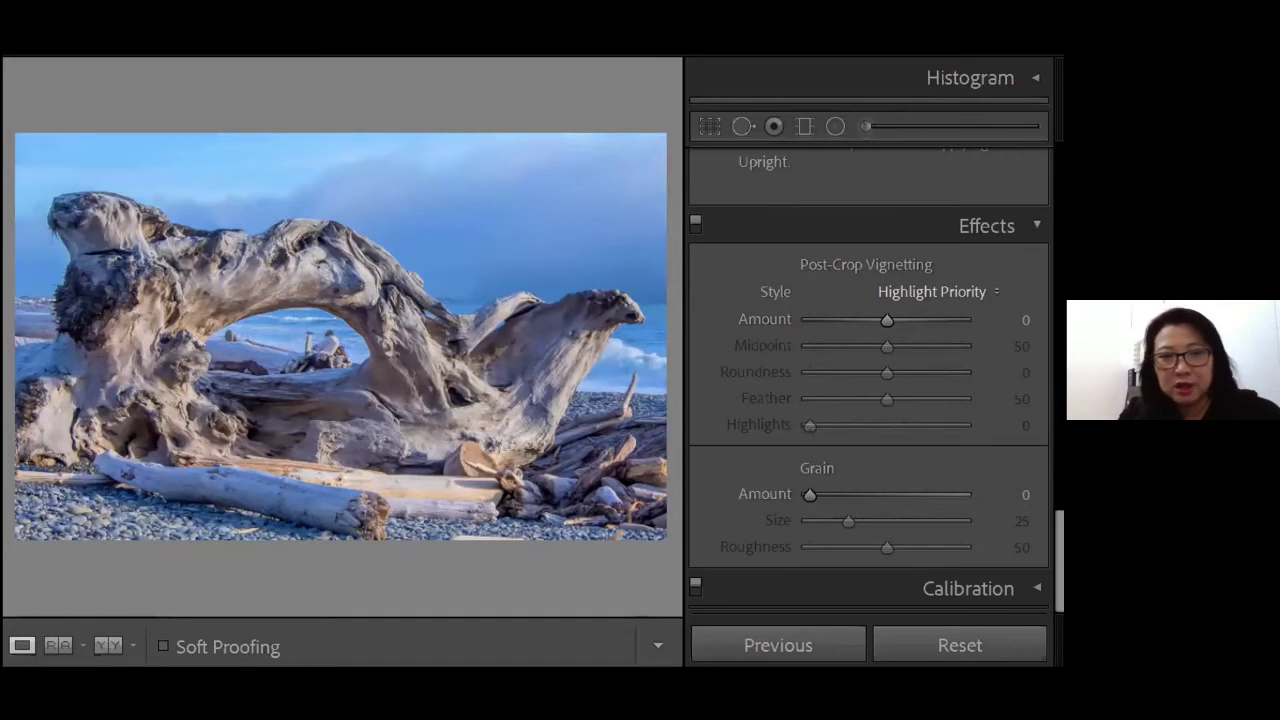
Step: Compare the original, cropped and alternate edited versions of the driftwood photo, and move on to the misty blue lake photo
key("Right")
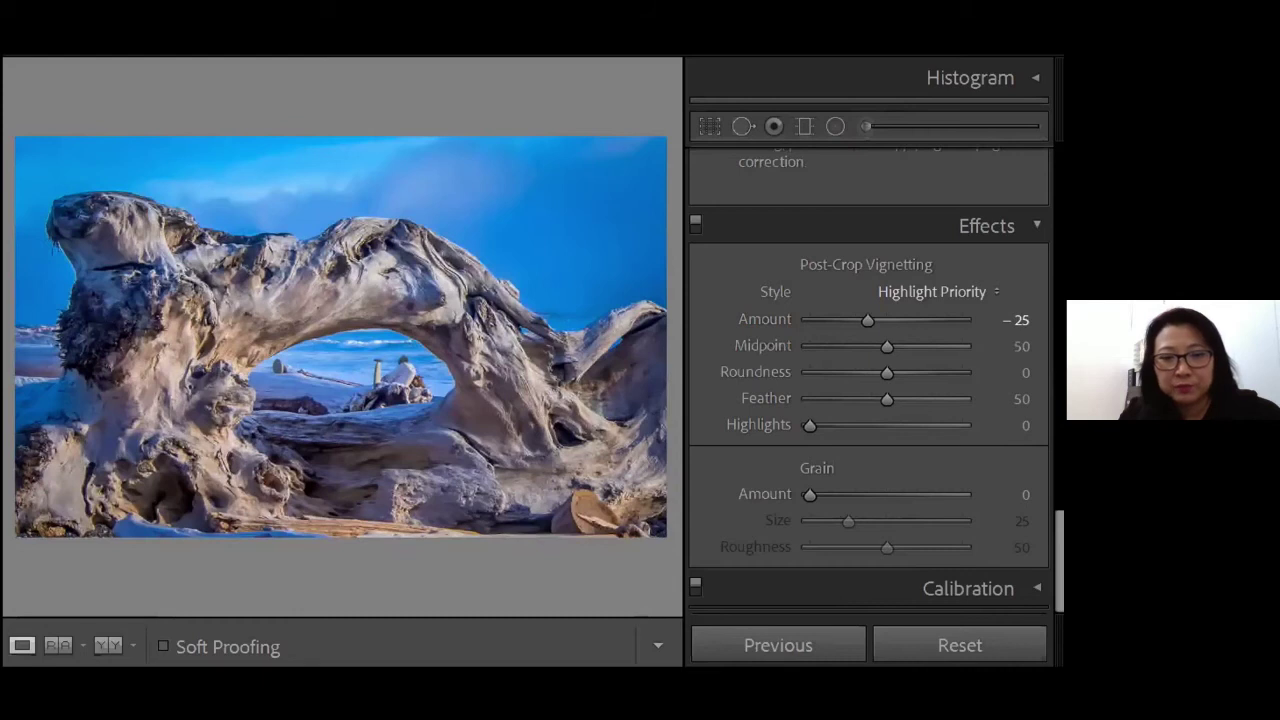
key("Right")
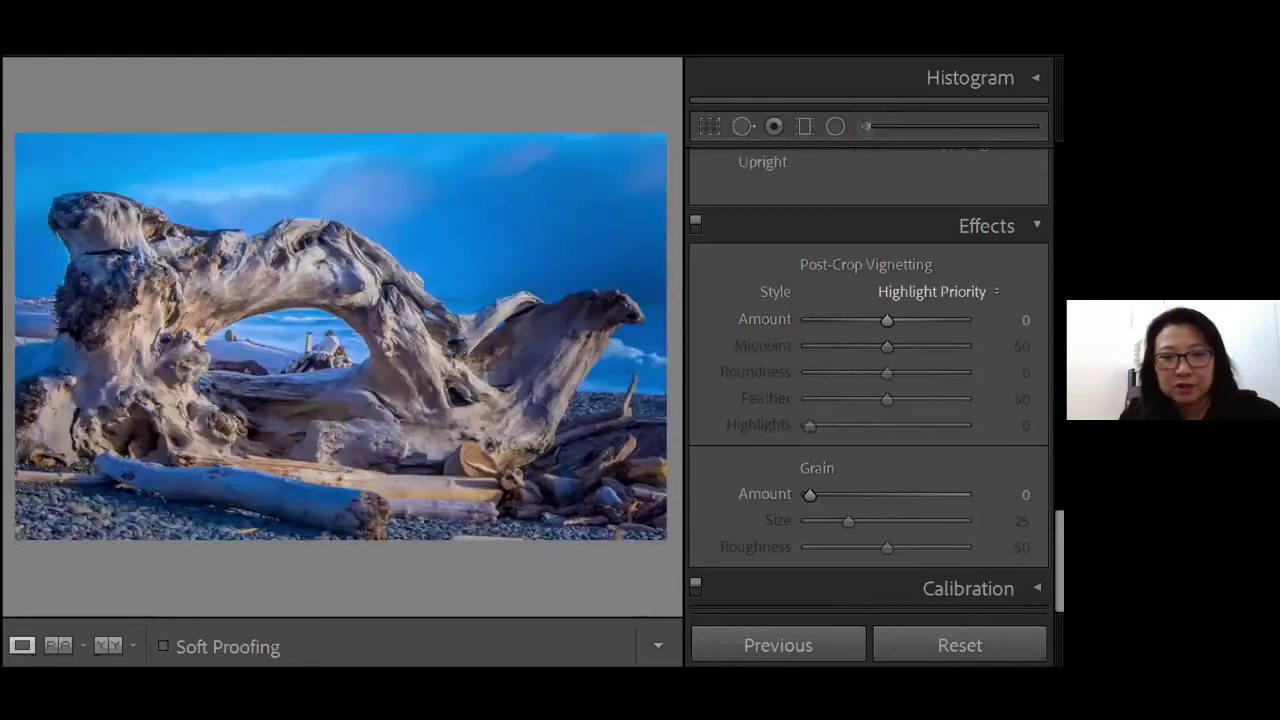
key("Right")
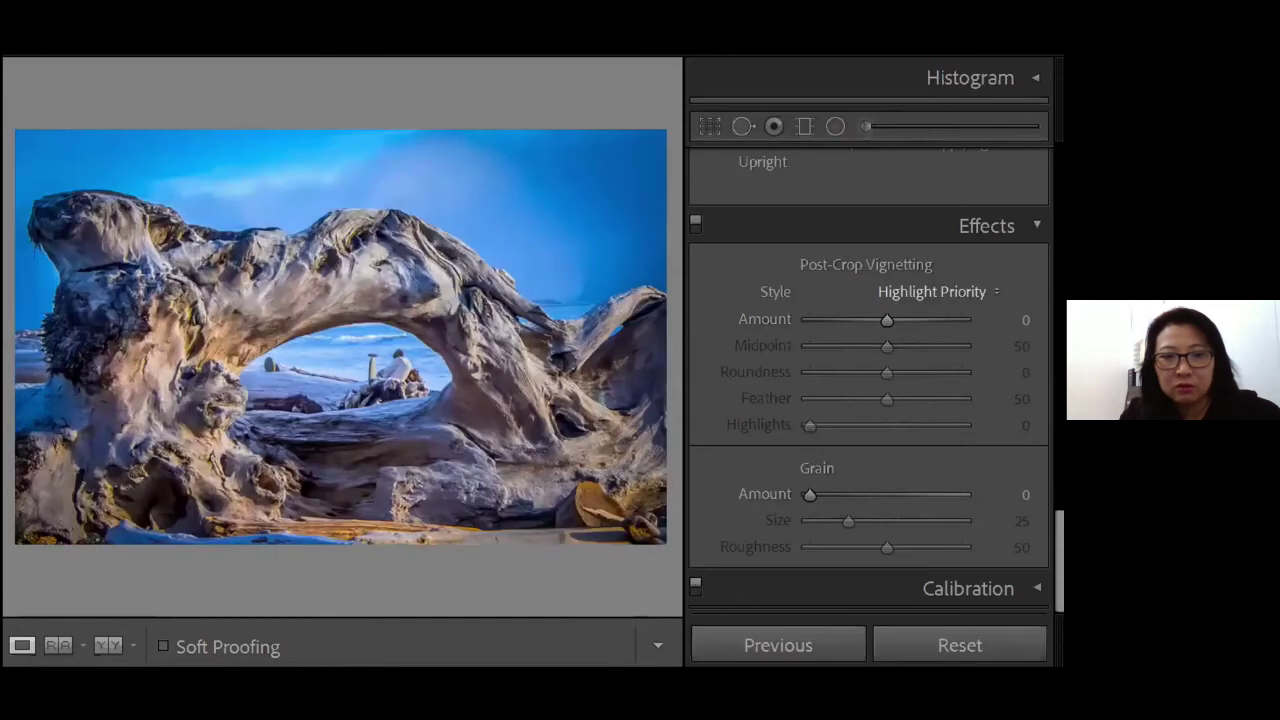
key("Right")
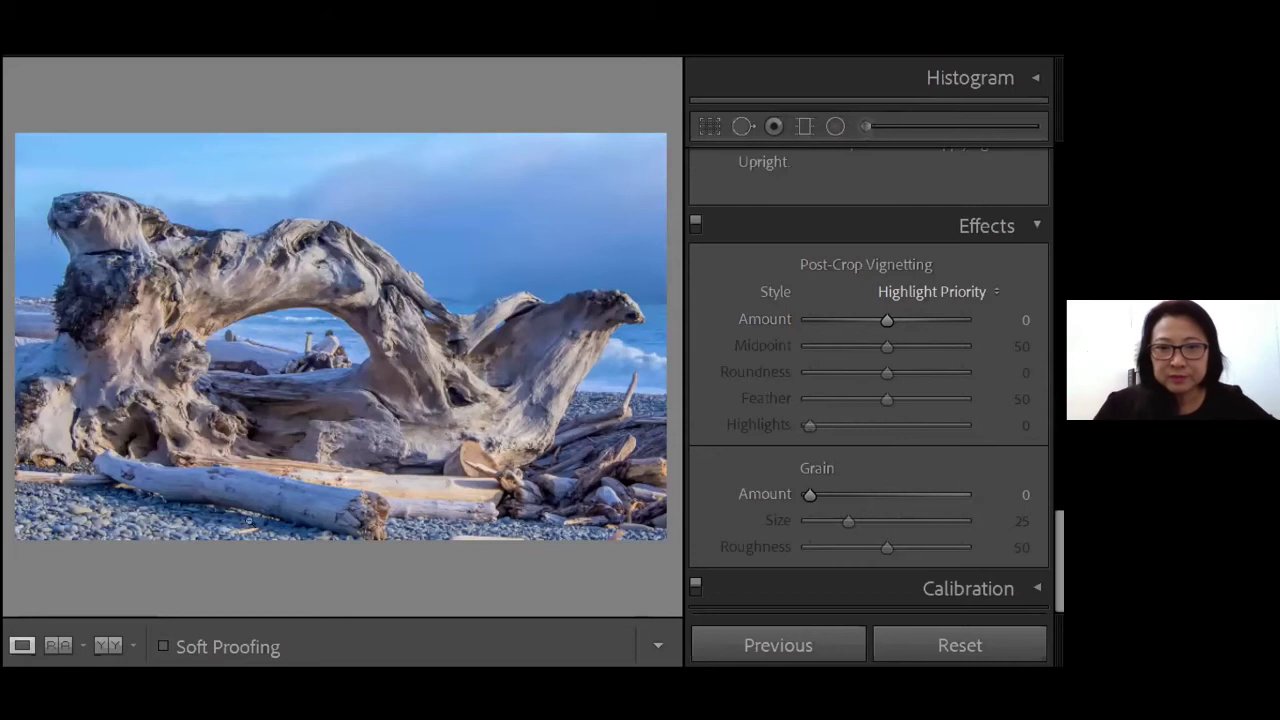
key("Right")
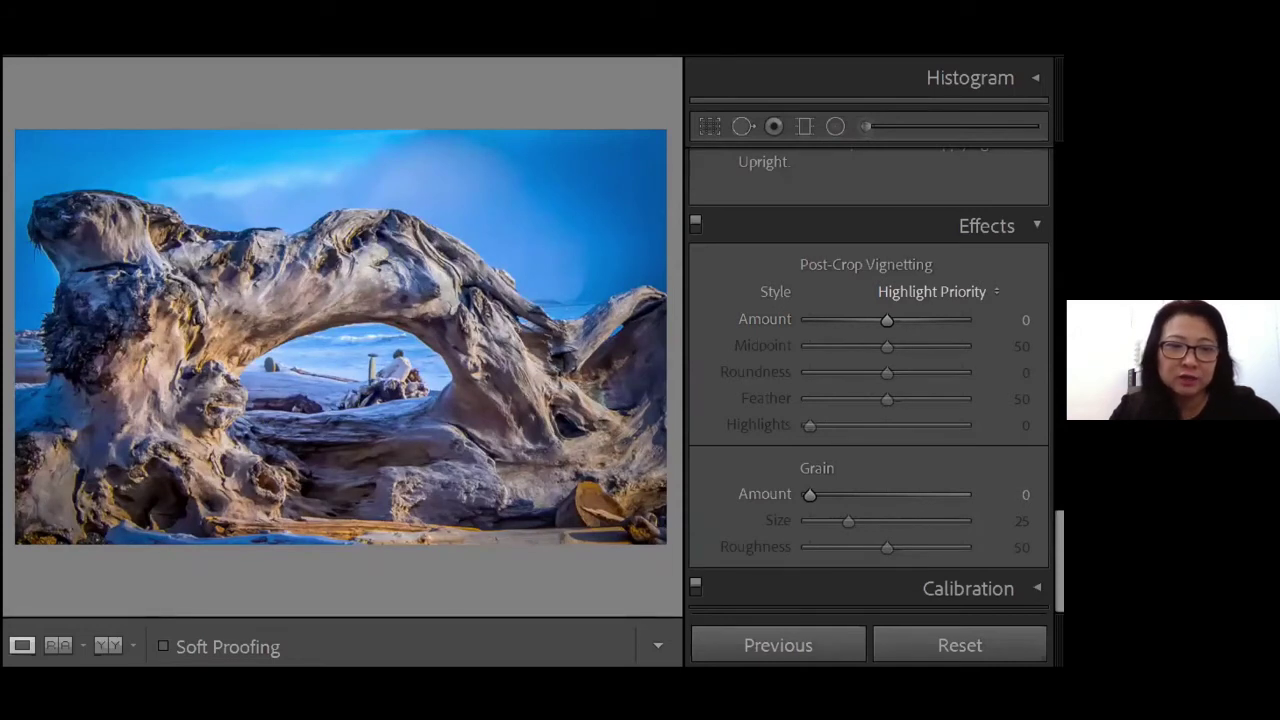
key("Right")
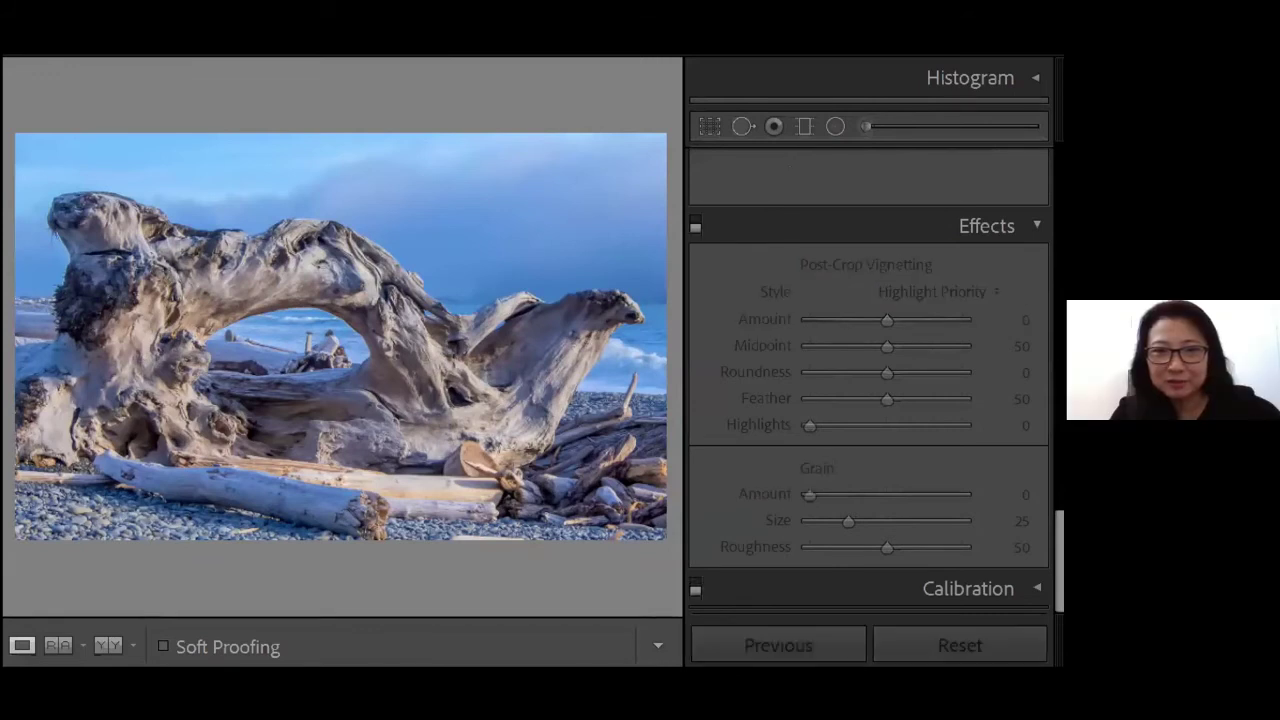
key("backslash")
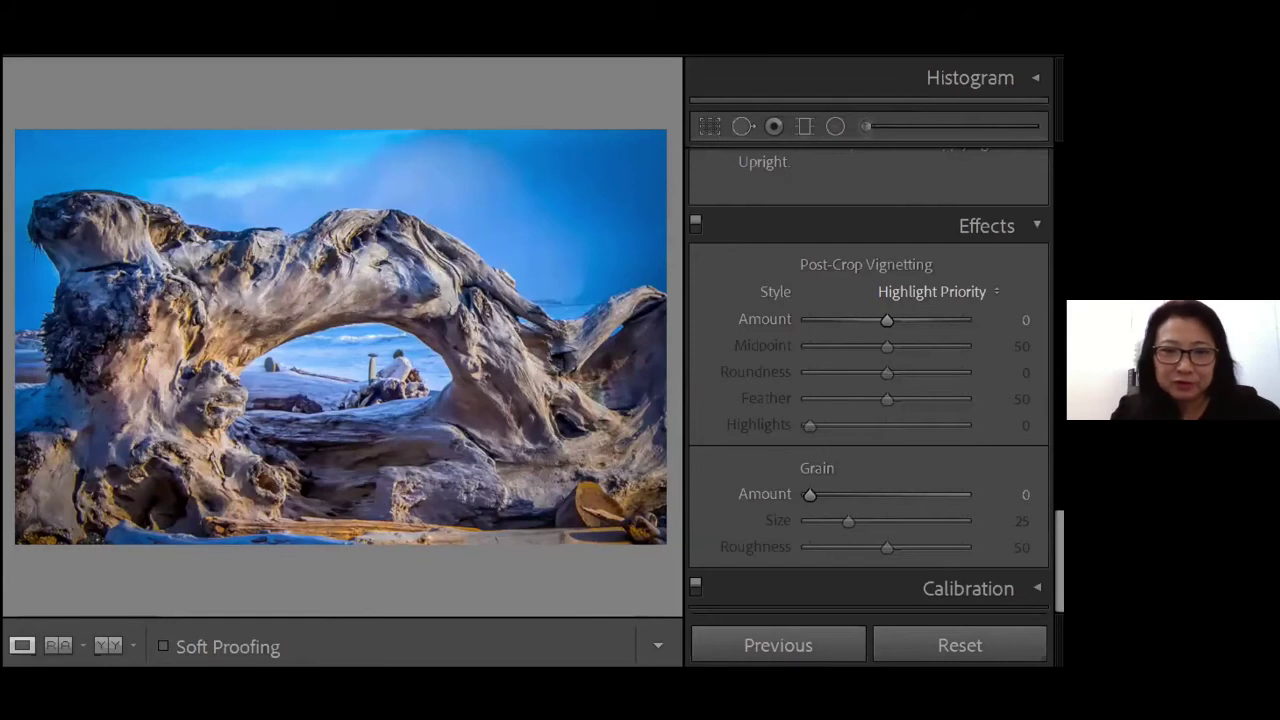
key("Right")
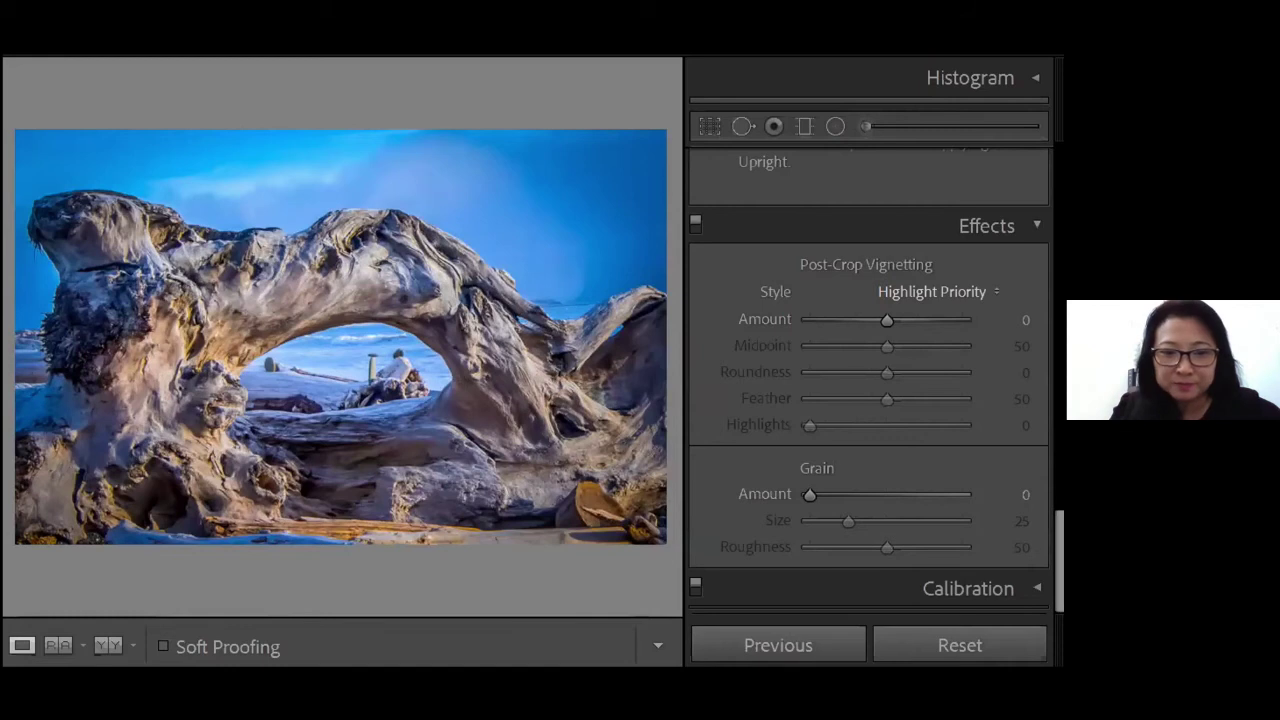
key("Right")
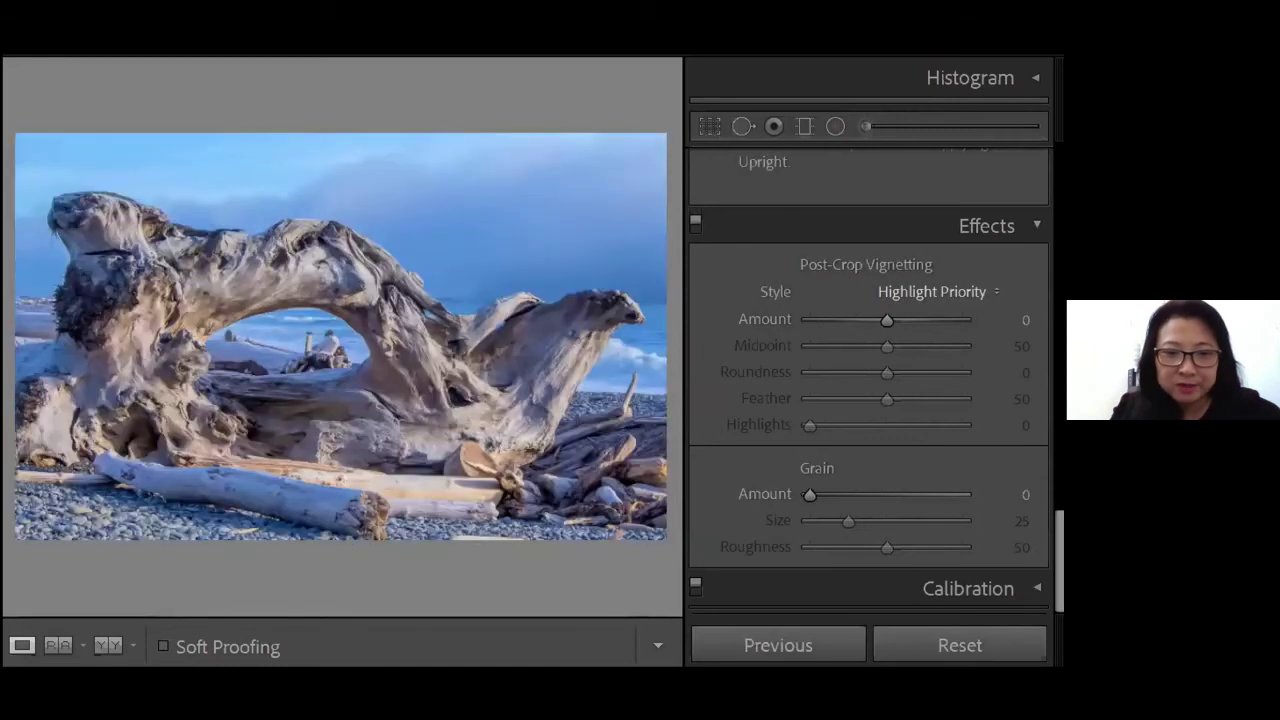
key("Right")
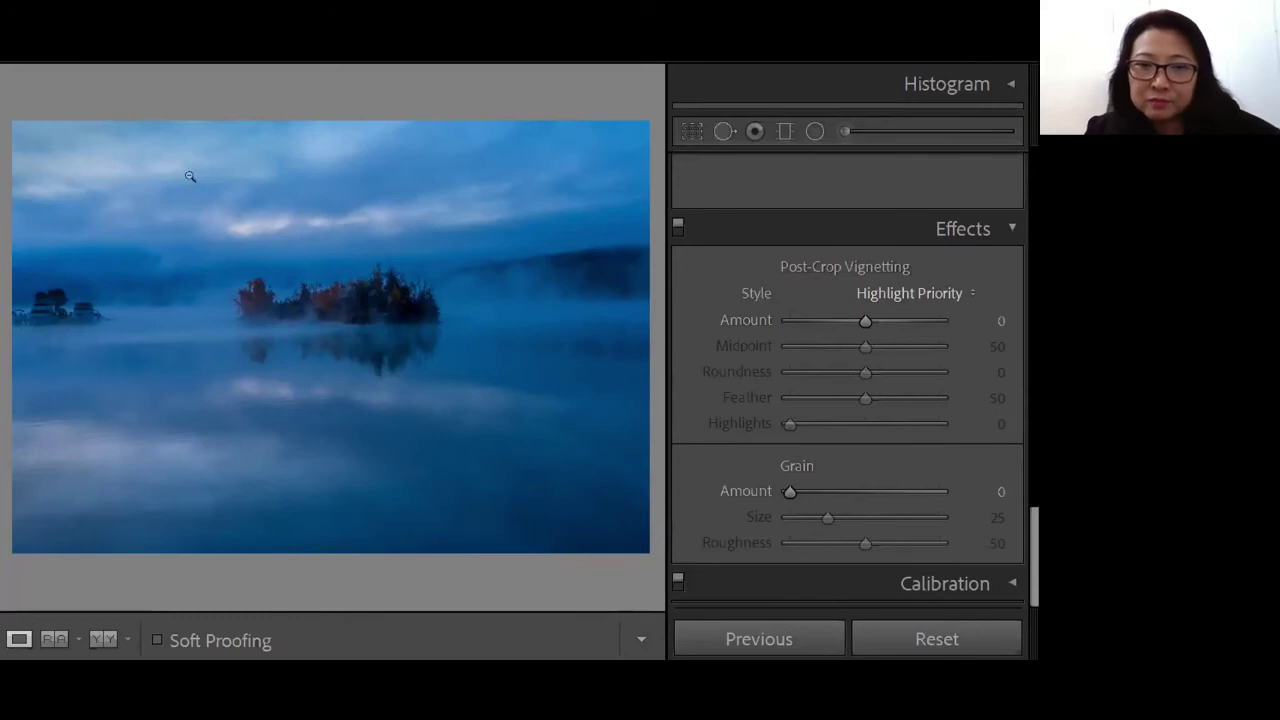
Step: Crop the misty lake photo to remove the upper sky, the small buildings at its left edge and a strip of water below
left_click(692, 131)
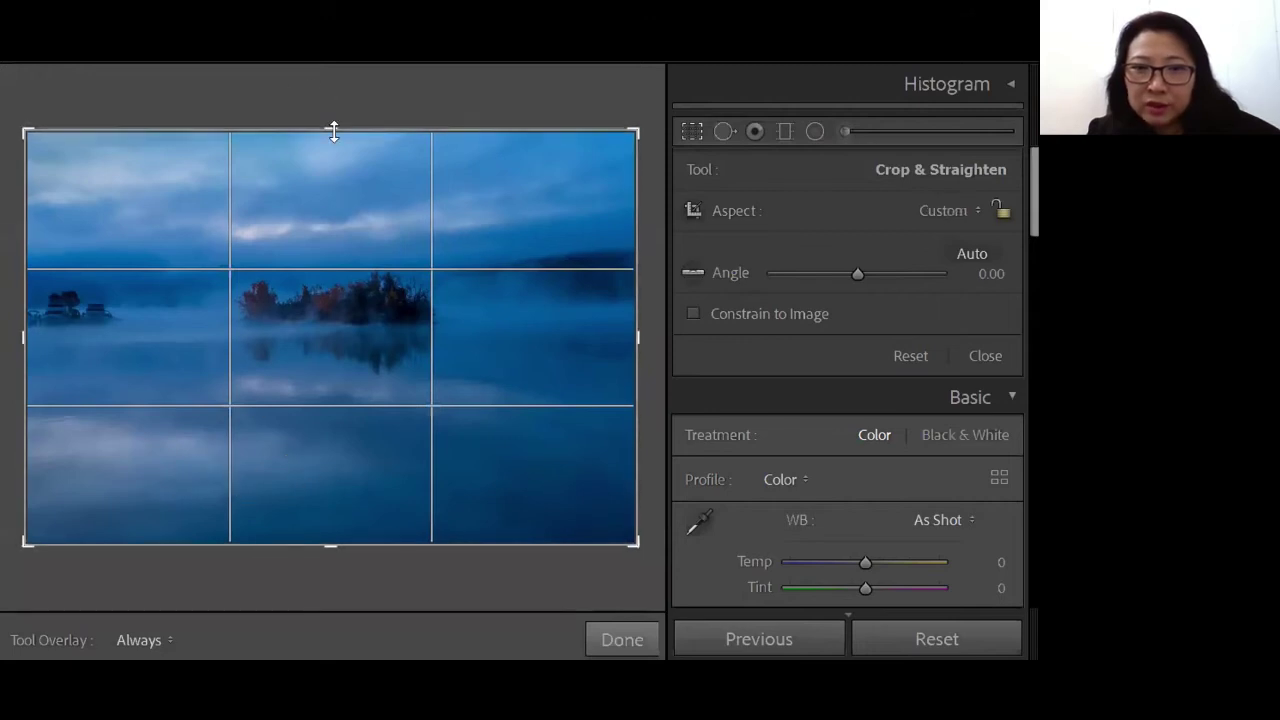
left_click_drag(333, 130, 333, 152)
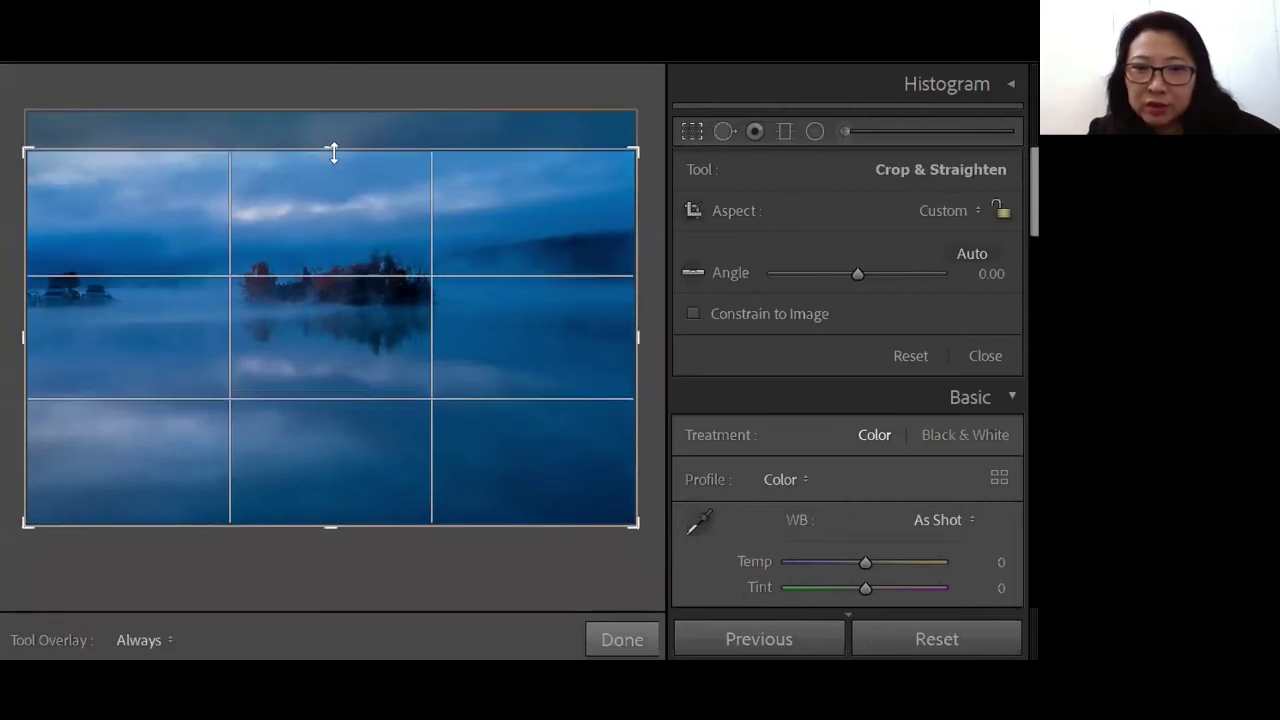
left_click_drag(11, 331, 61, 328)
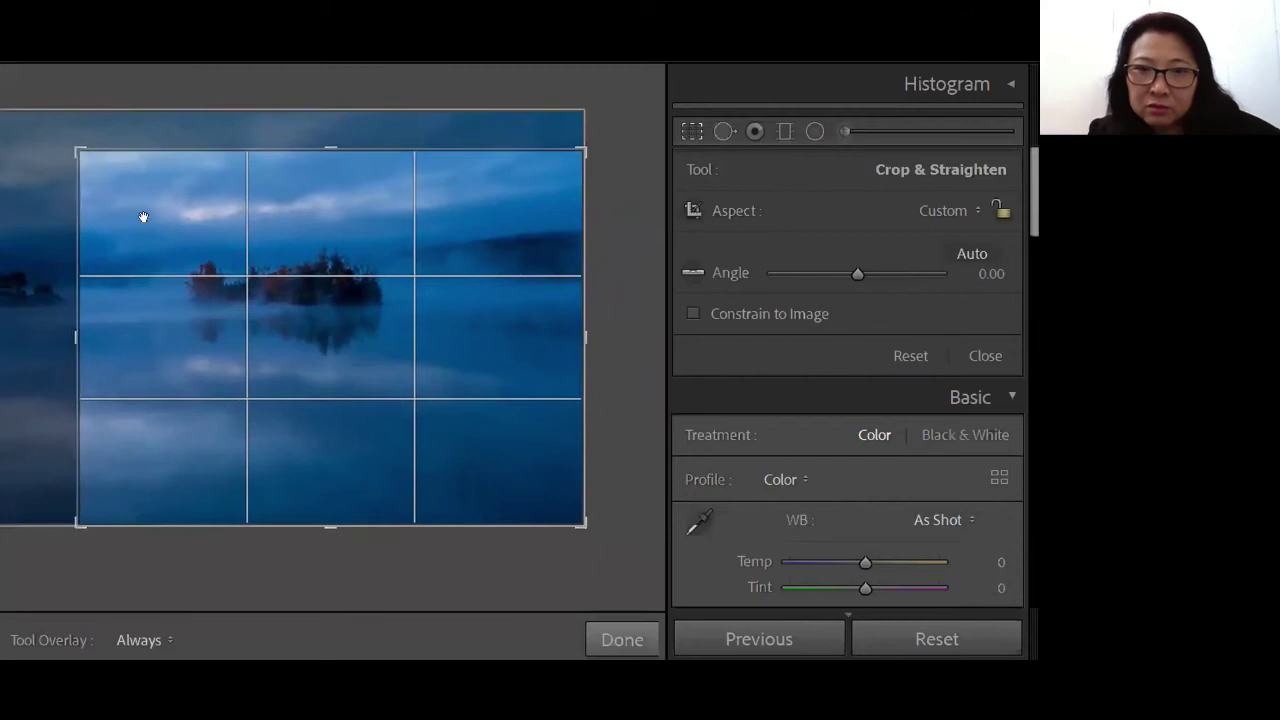
left_click_drag(314, 147, 322, 157)
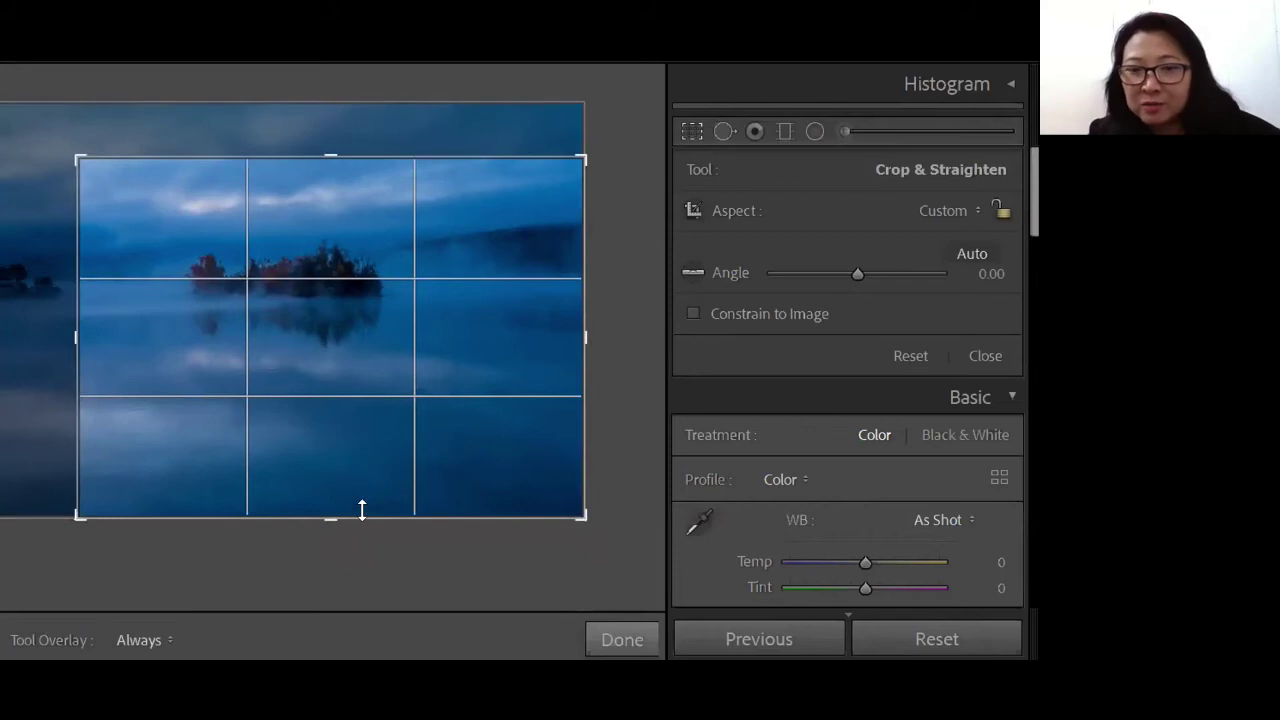
mouse_move(334, 509)
left_mouse_down()
mouse_move(340, 485)
mouse_move(343, 497)
left_mouse_up()
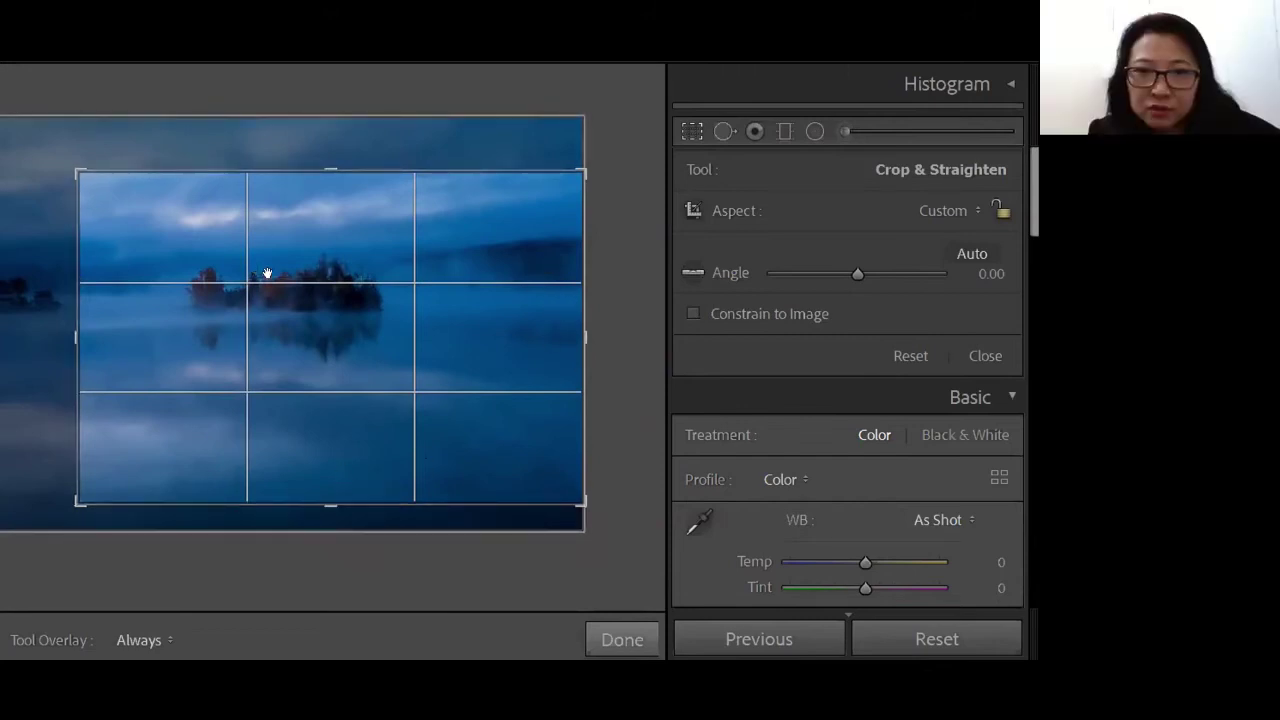
Step: Straighten the misty lake photo to an angle of 1.10 and apply the crop
left_click_drag(585, 522, 580, 518)
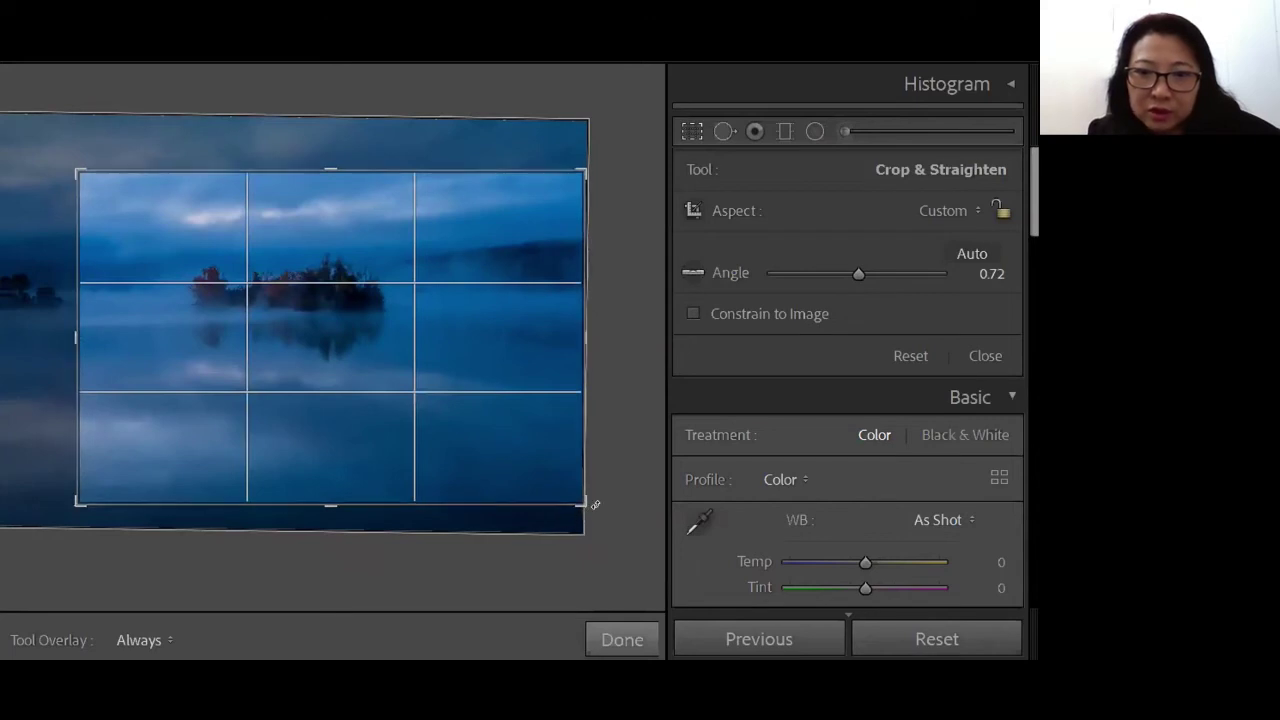
left_click_drag(595, 505, 595, 505)
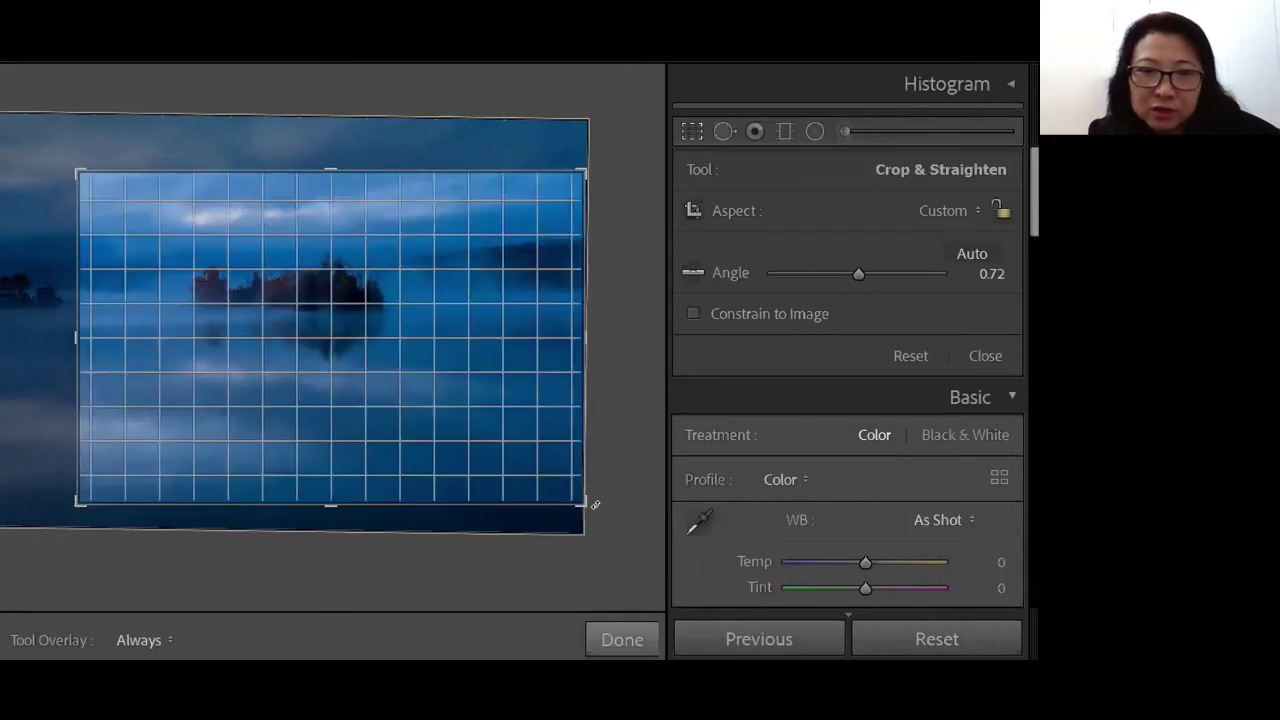
left_click_drag(595, 505, 595, 506)
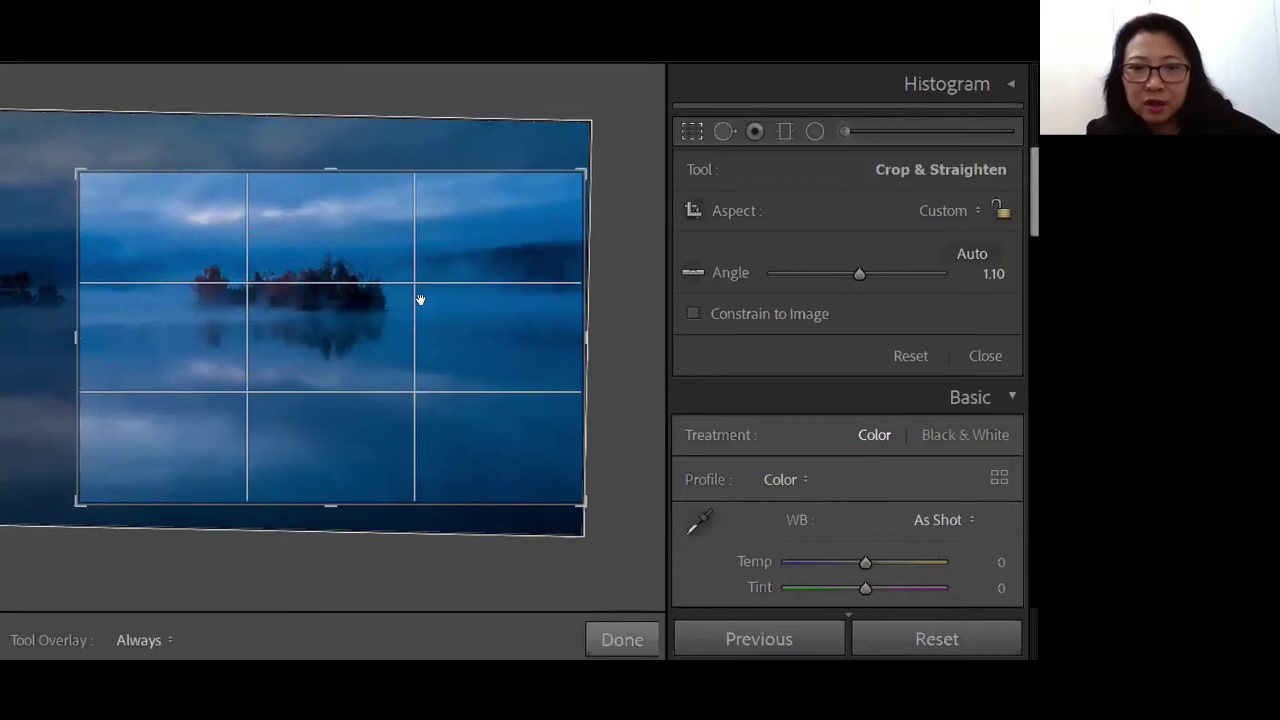
key("Return")
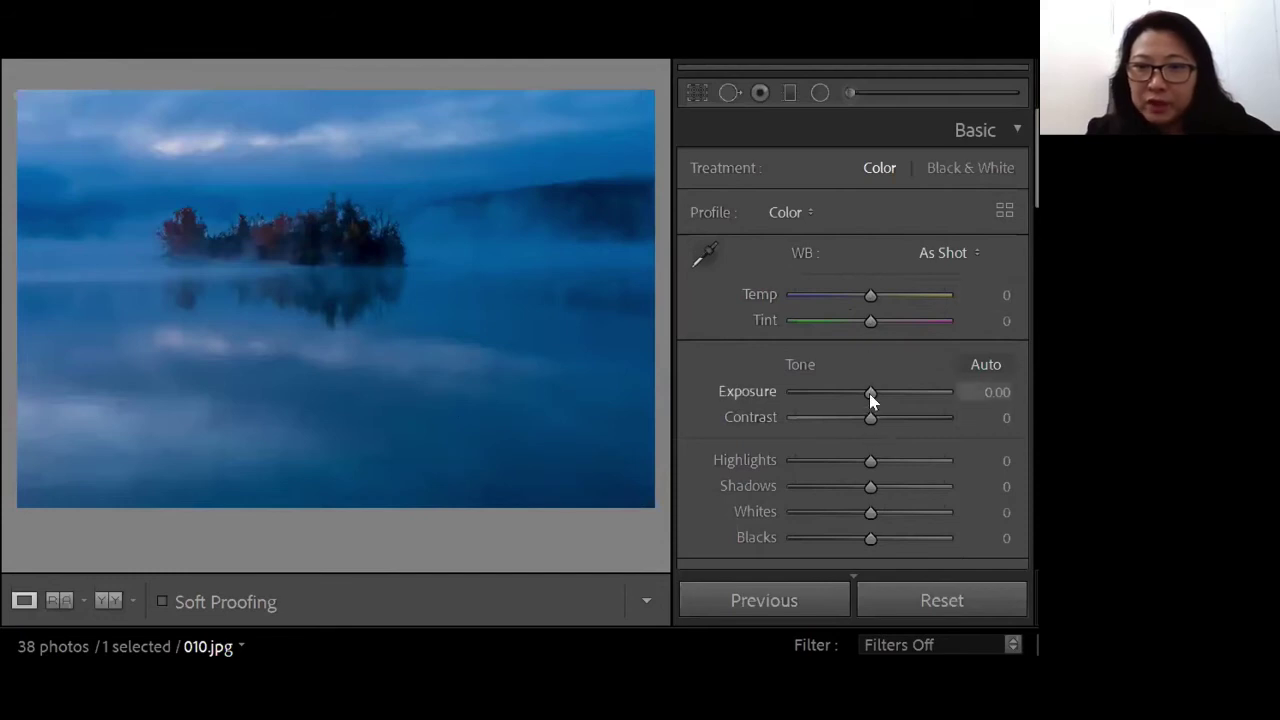
Step: Adjust the misty lake photo's tone: Exposure +0.83, Highlights −83, Shadows +41, Whites +27 and Blacks −11
left_click_drag(869, 393, 883, 397)
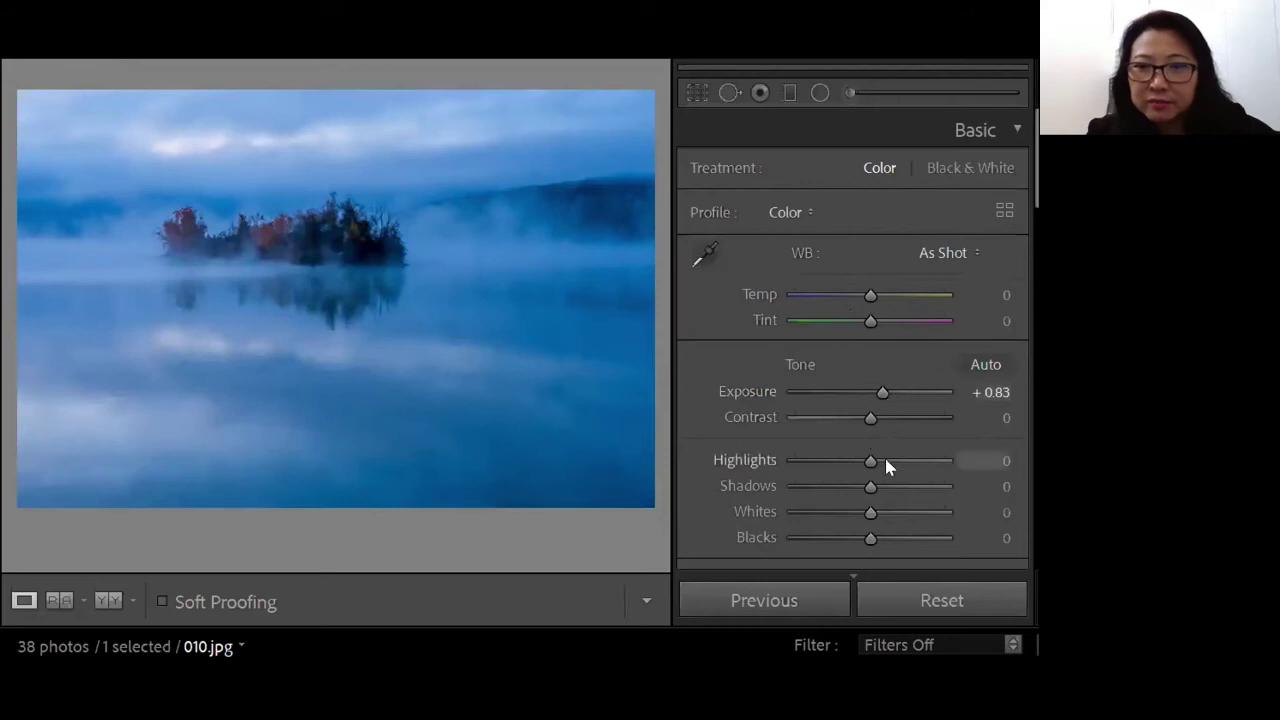
left_click_drag(870, 460, 827, 460)
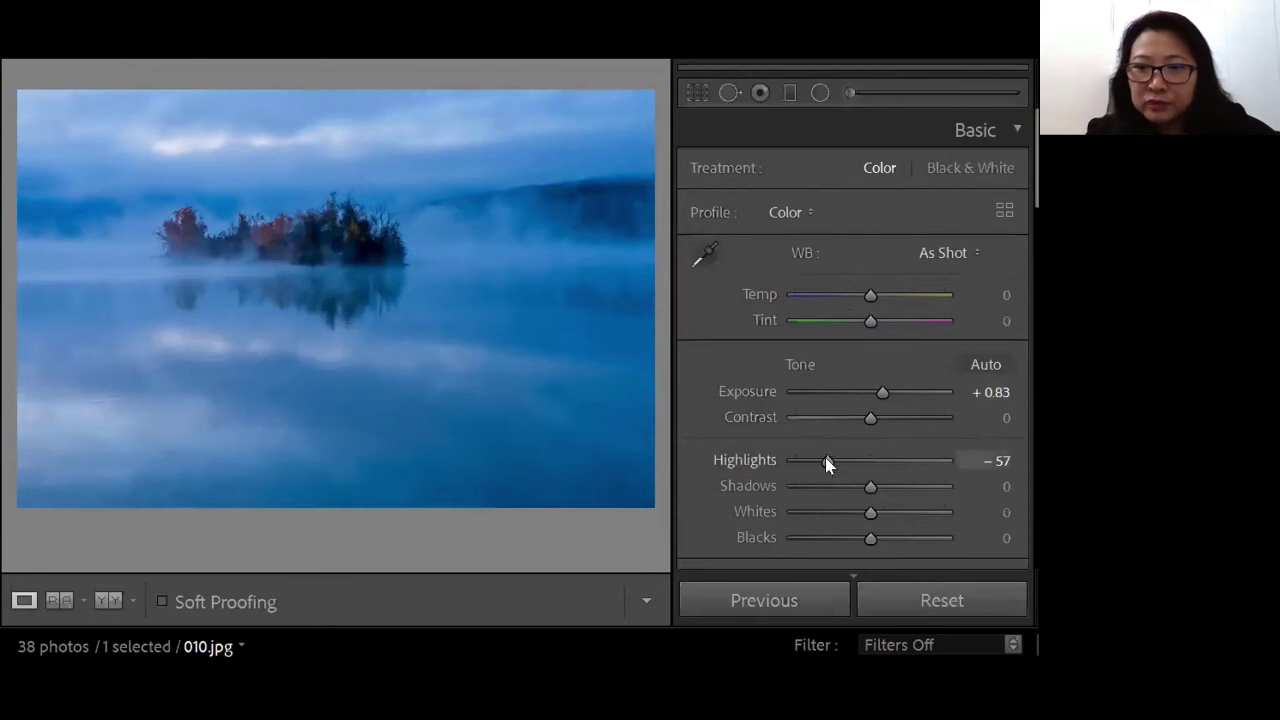
left_click_drag(826, 458, 806, 465)
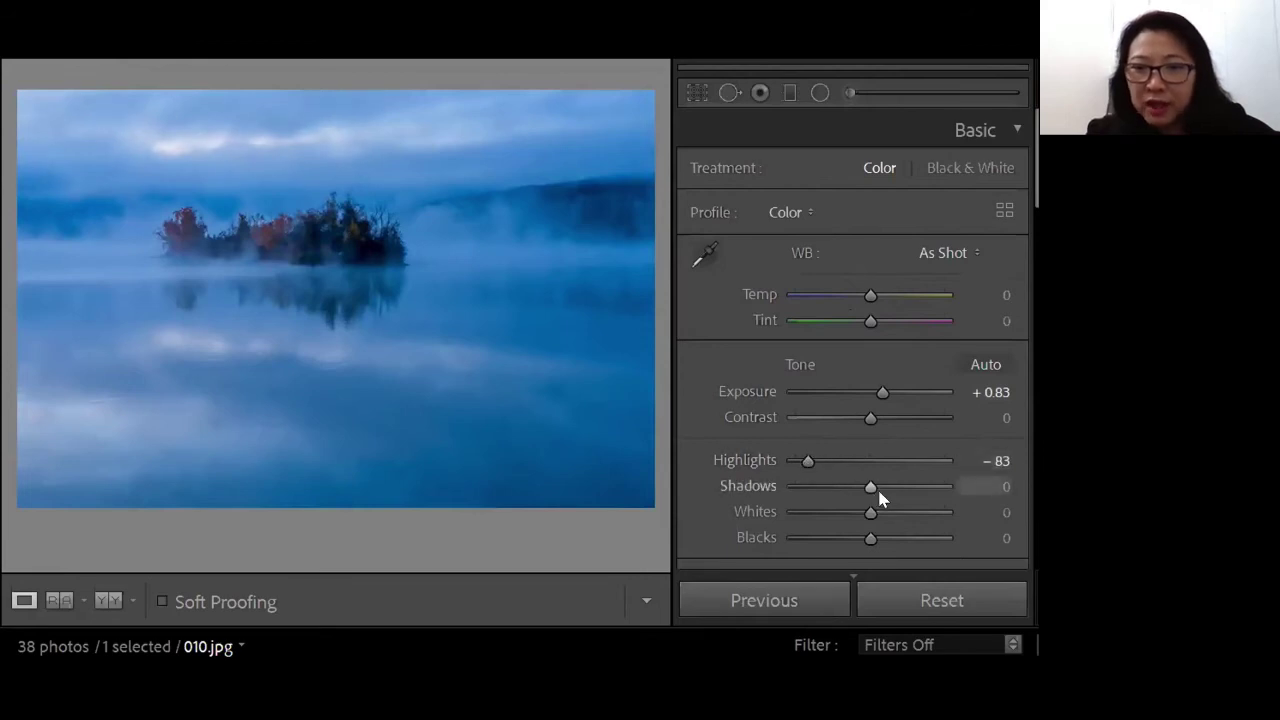
left_click_drag(873, 492, 886, 519)
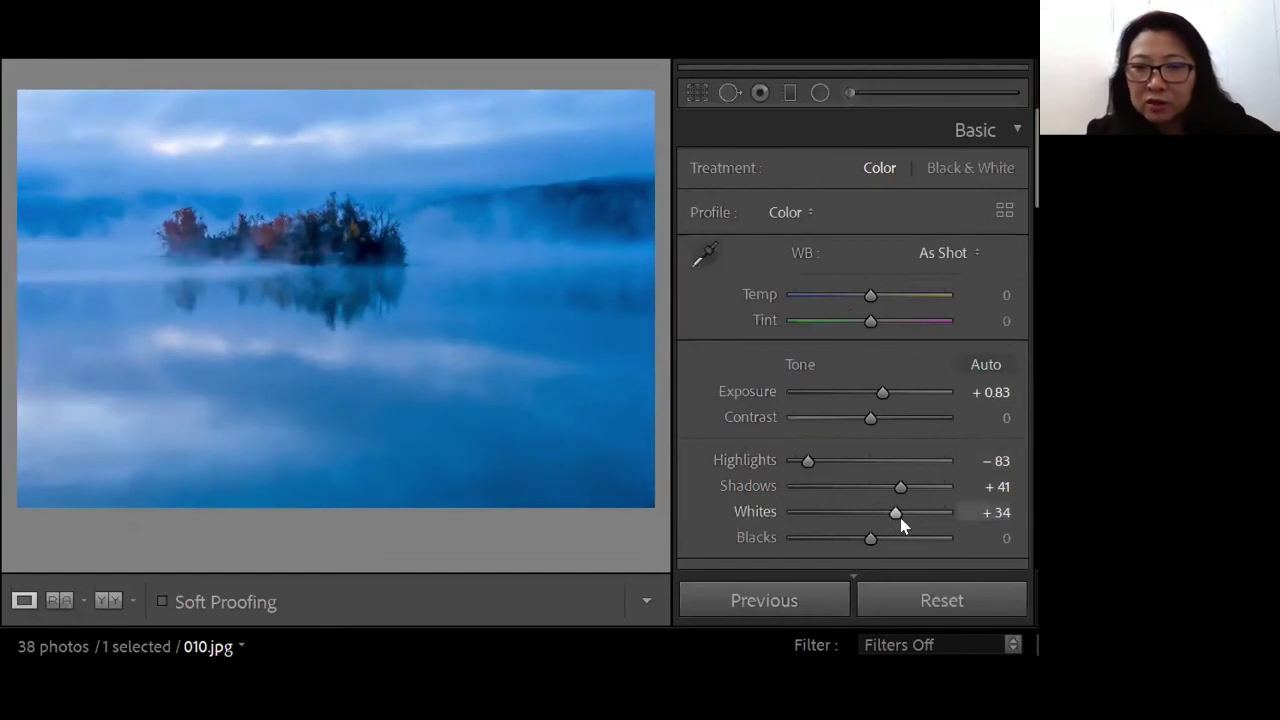
left_click_drag(896, 513, 889, 517)
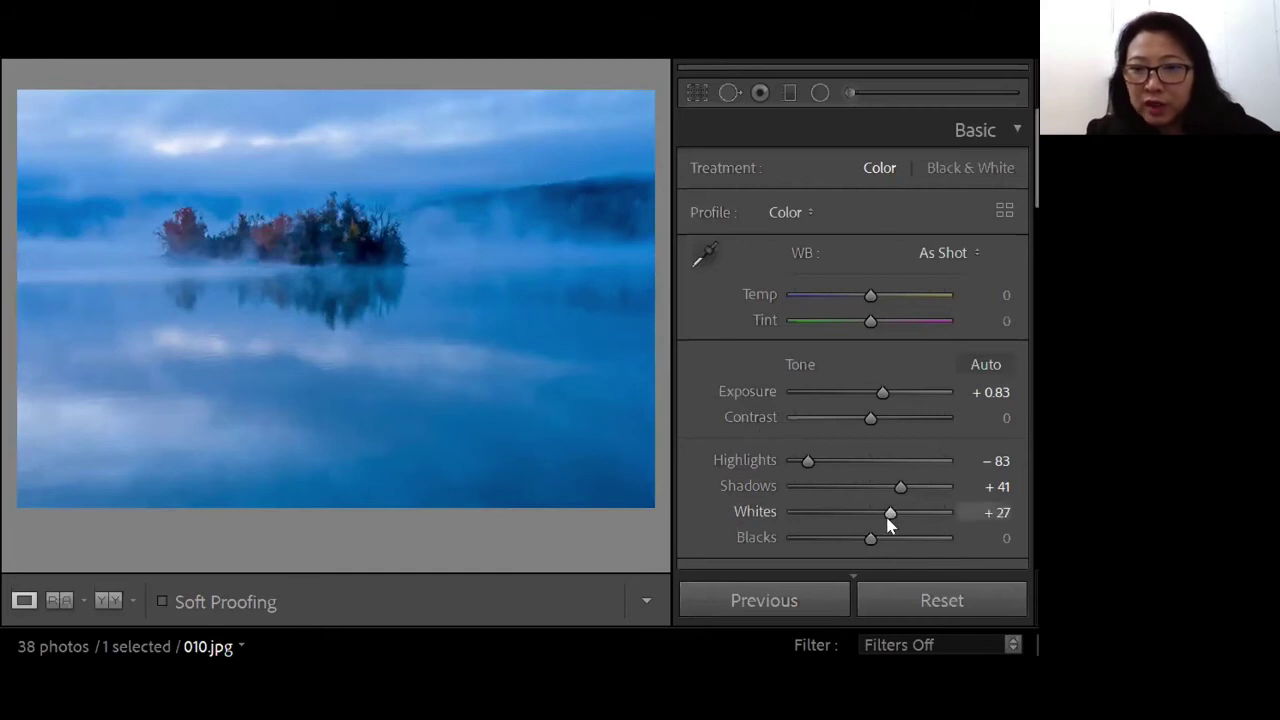
left_click_drag(871, 543, 859, 543)
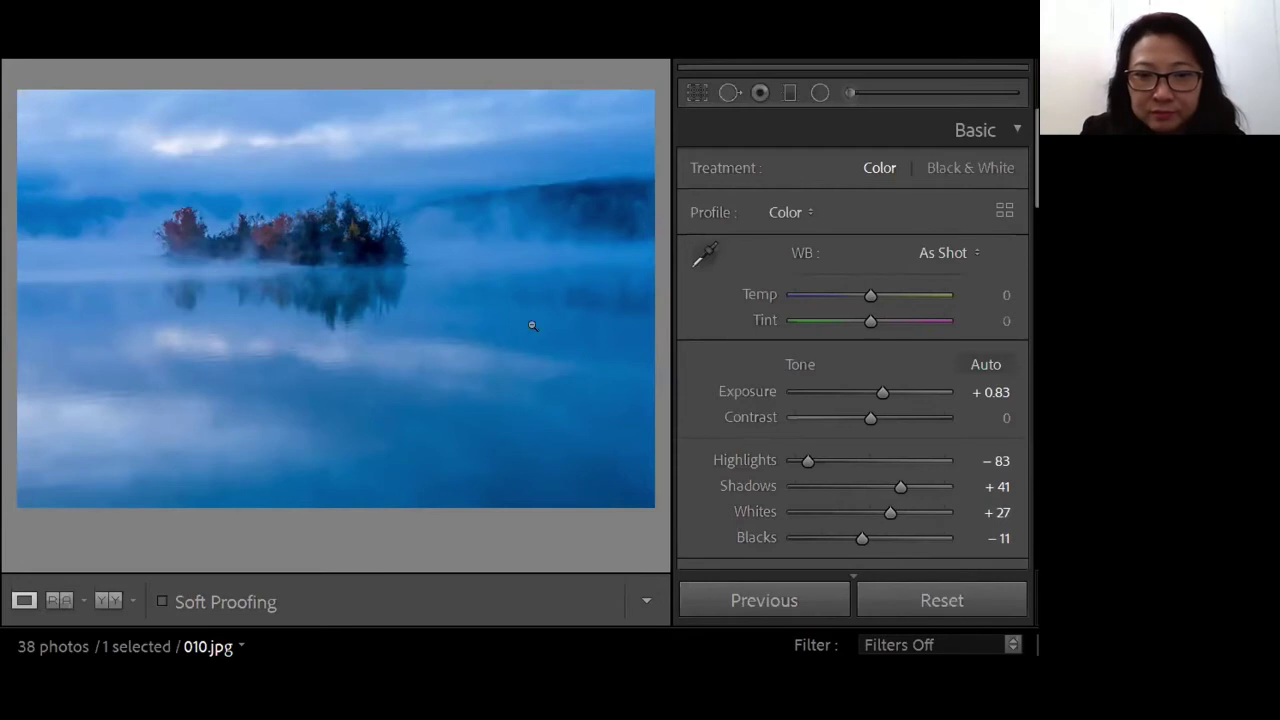
Step: Set the misty lake photo's Vibrance to +14, and compare it with the original by resetting the edits and undoing the reset
scroll(864, 461, "down", 3)
scroll(864, 461, "down", 3)
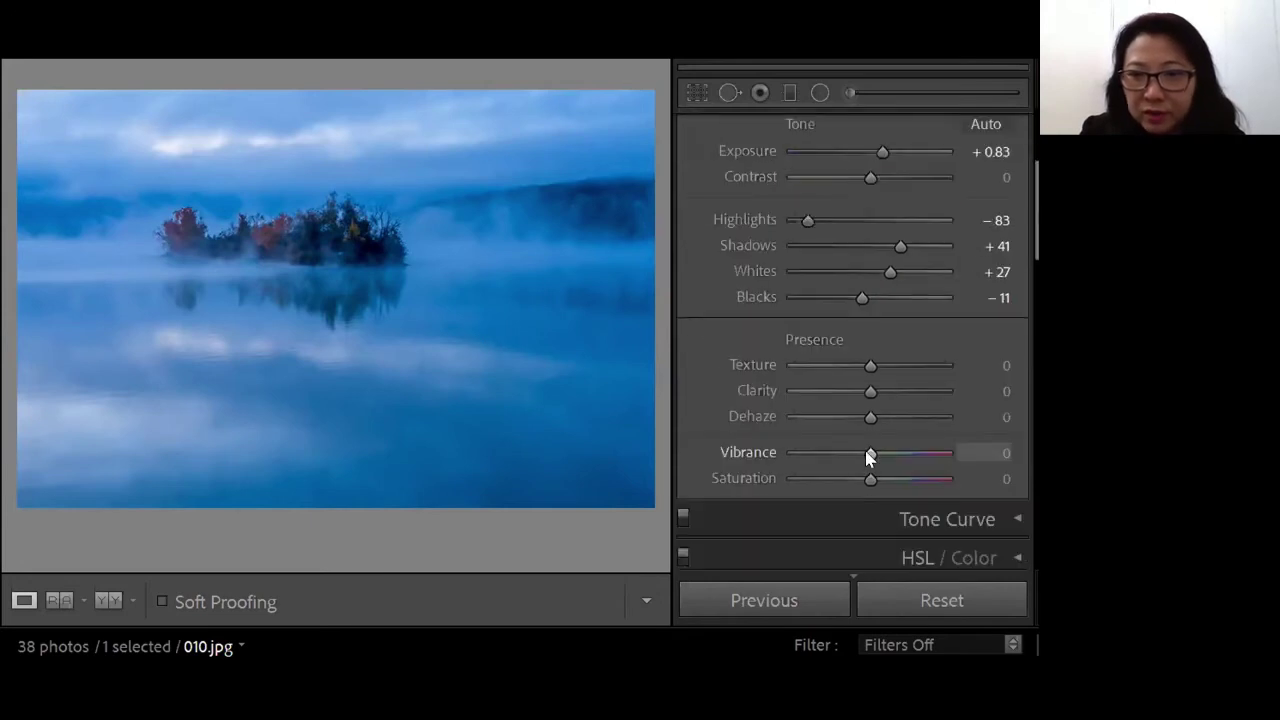
left_click_drag(886, 453, 876, 456)
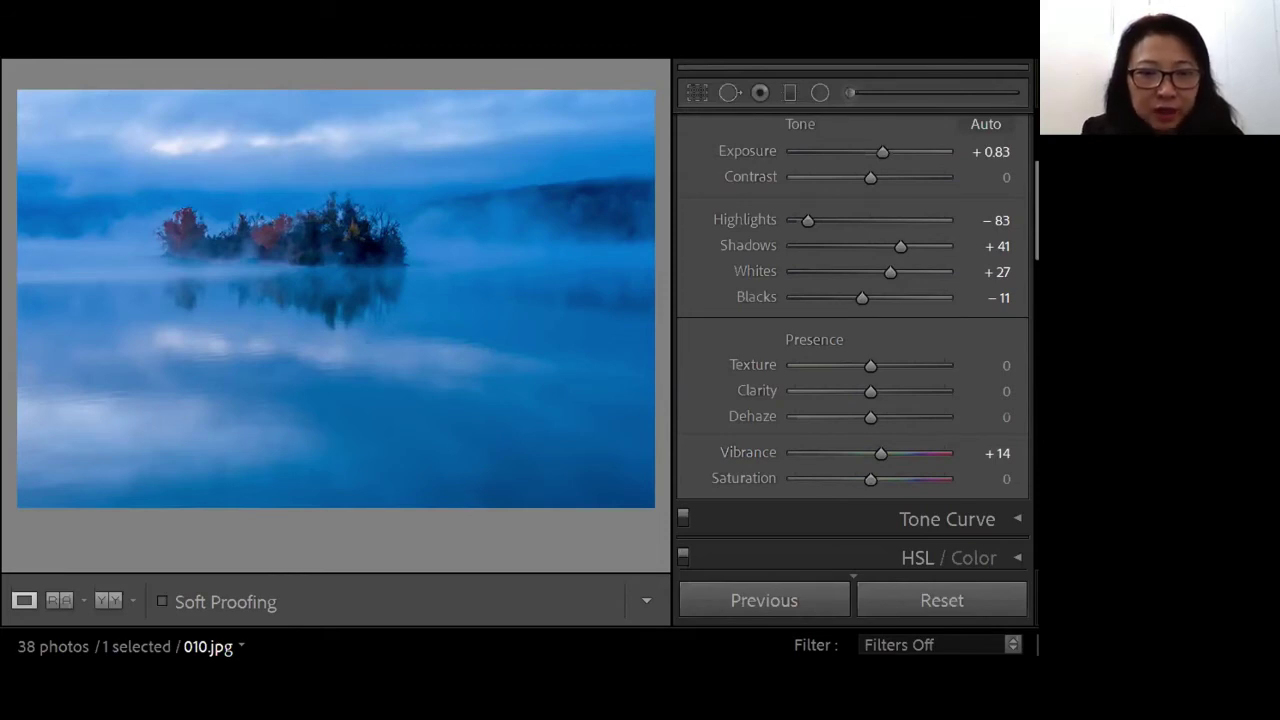
key("ctrl+shift+r")
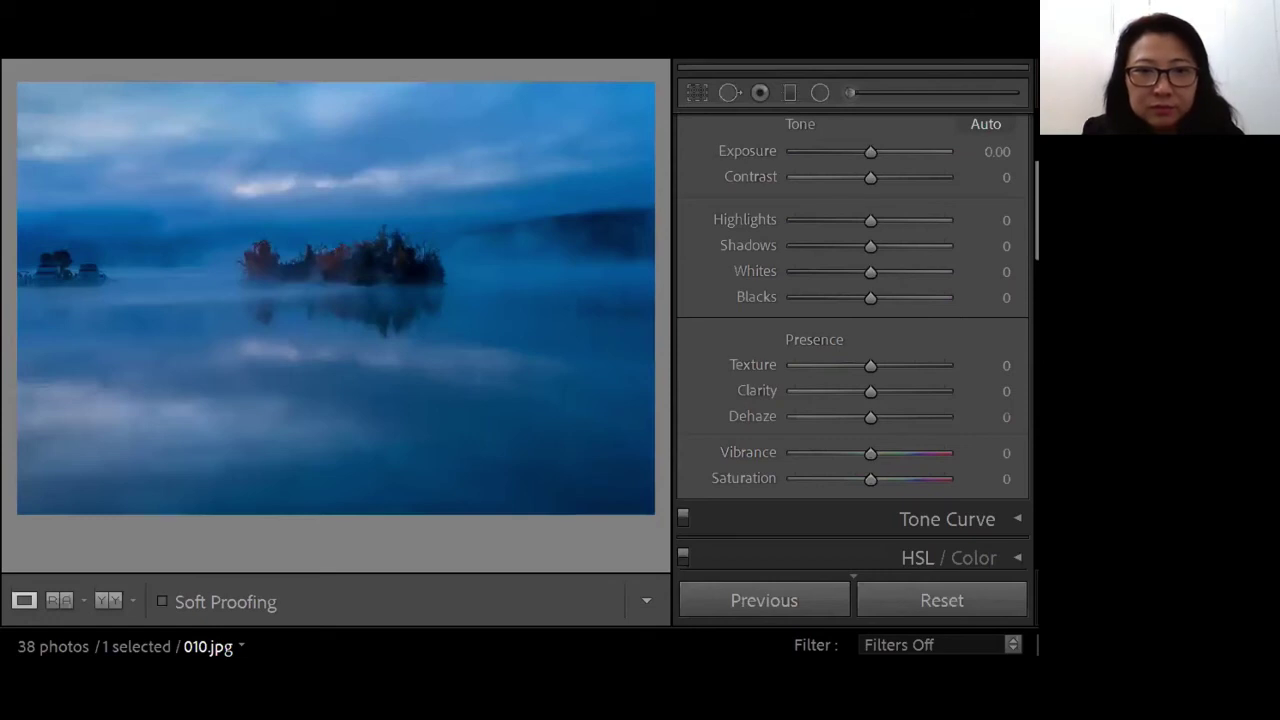
key("ctrl+z")
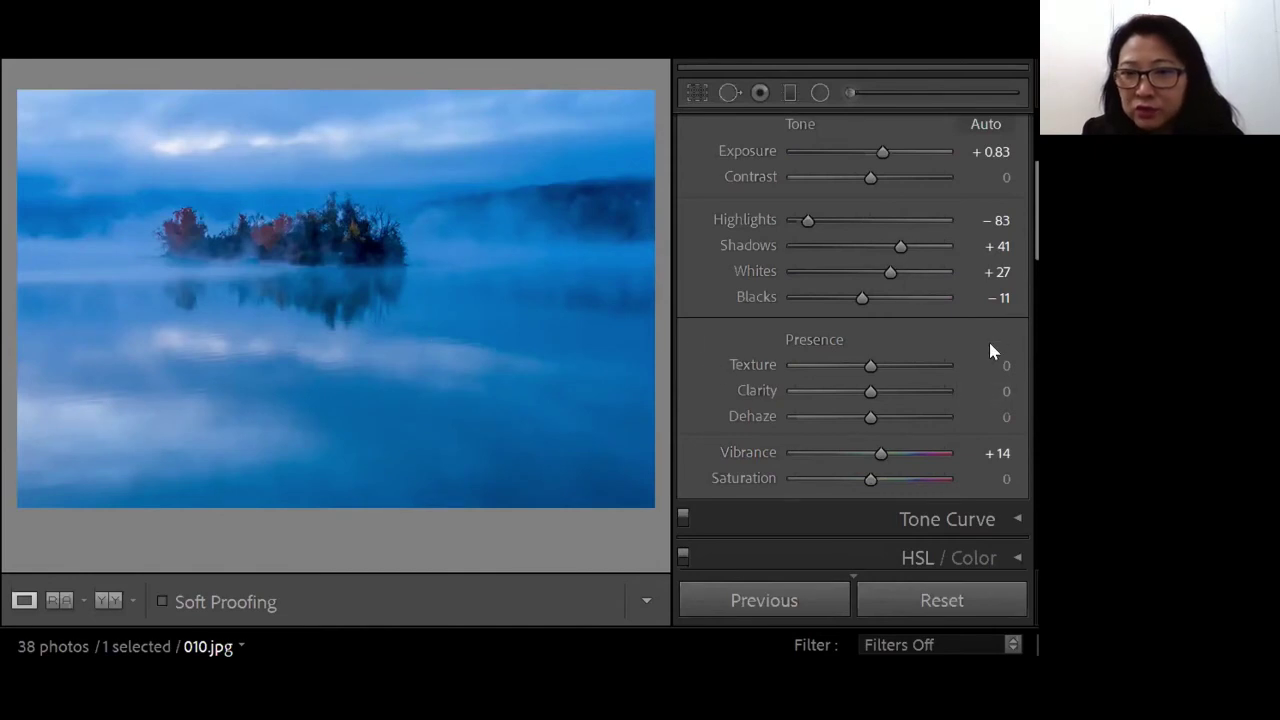
Step: Darken the misty lake photo's edges with a post-crop vignette amount of −18, and revert the photo to its original state
scroll(975, 349, "down", 15)
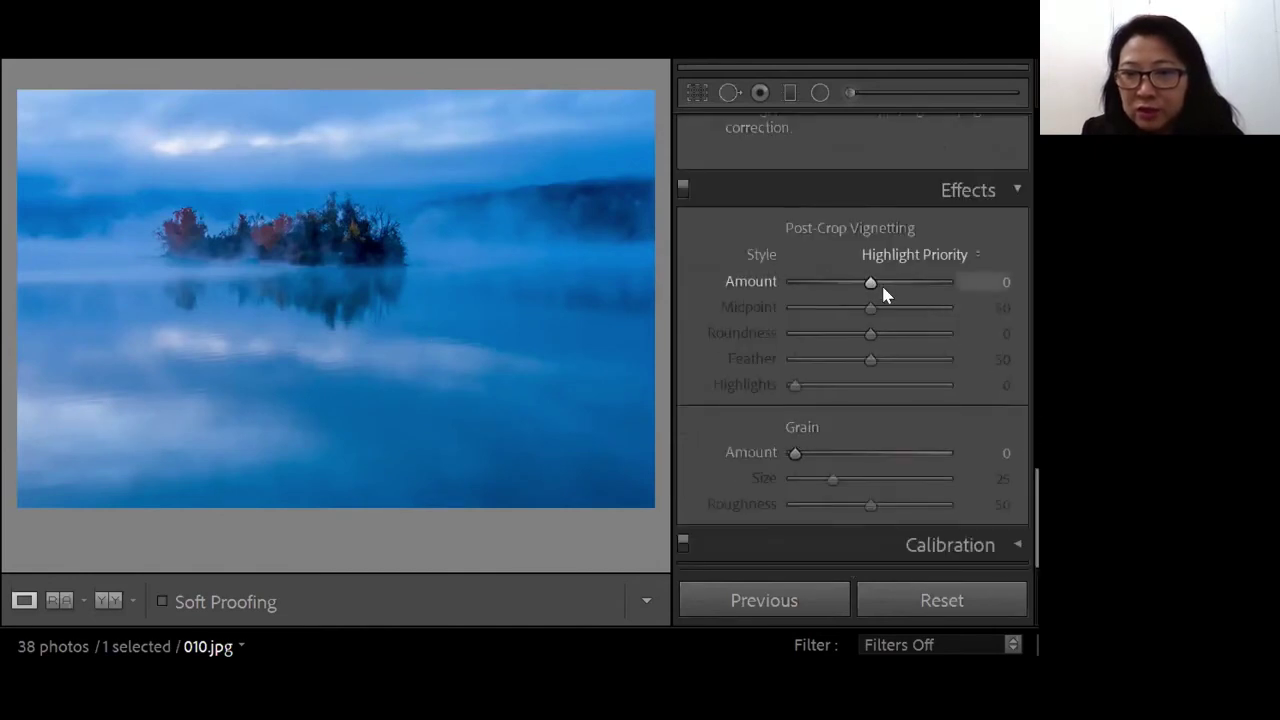
left_click_drag(869, 281, 856, 282)
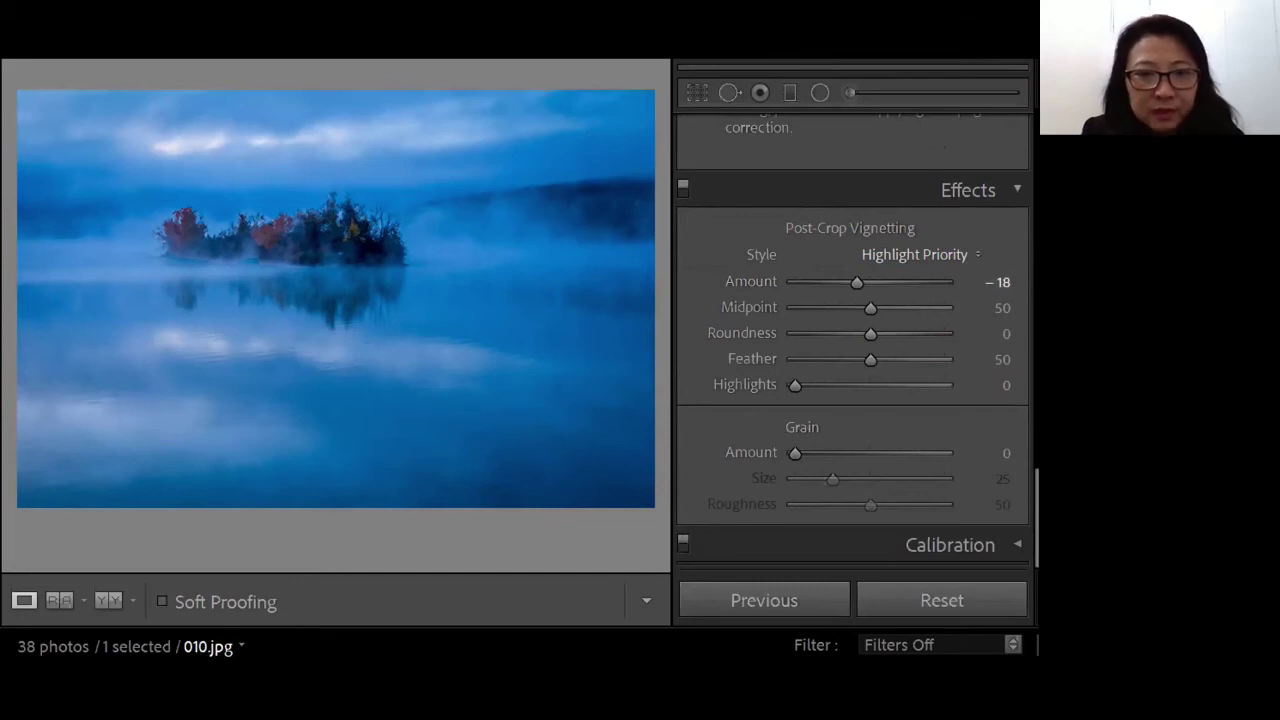
key("backslash")
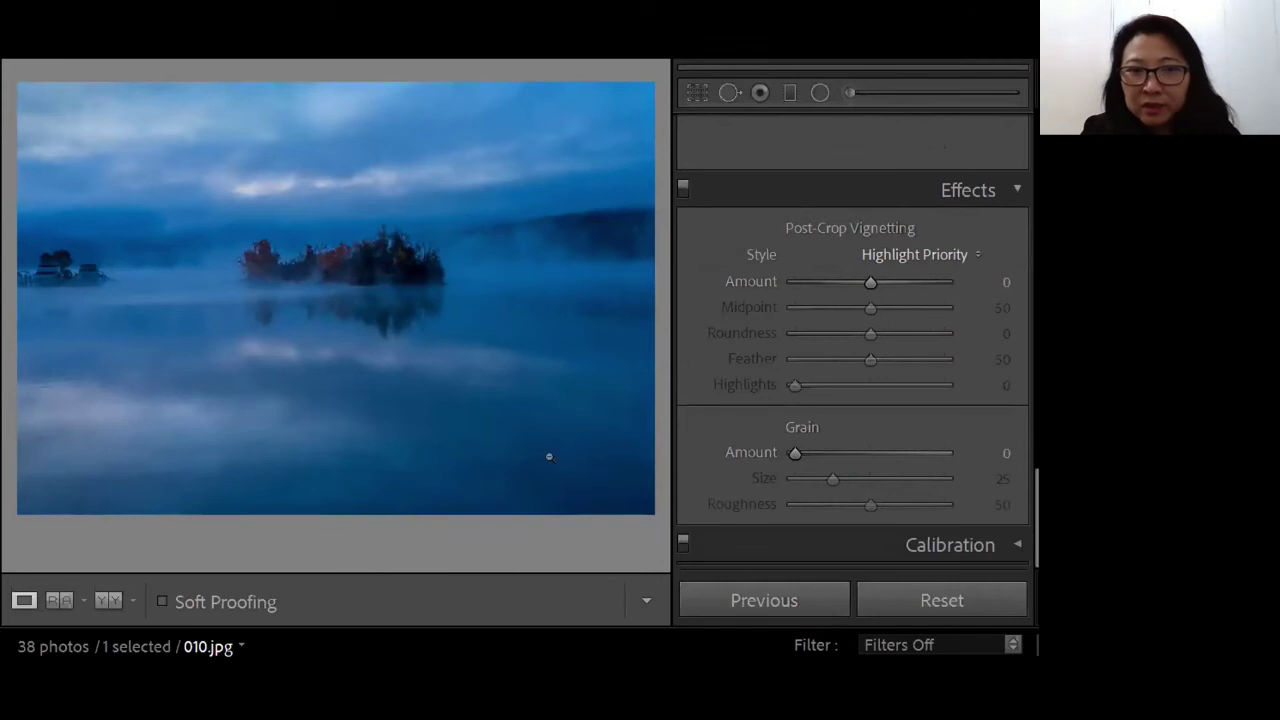
Step: Compare the misty lake photo 010.jpg with its alternate edited version 011.jpg, and return to 010.jpg
key("Right")
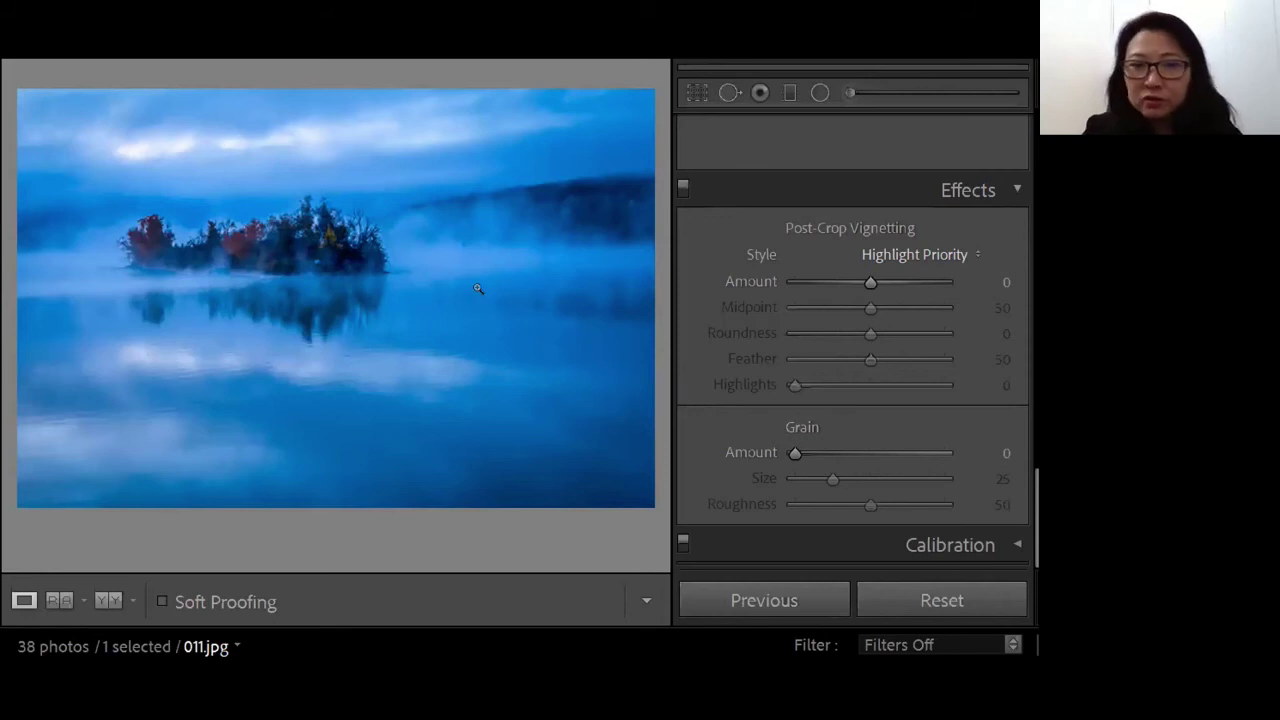
key("Left")
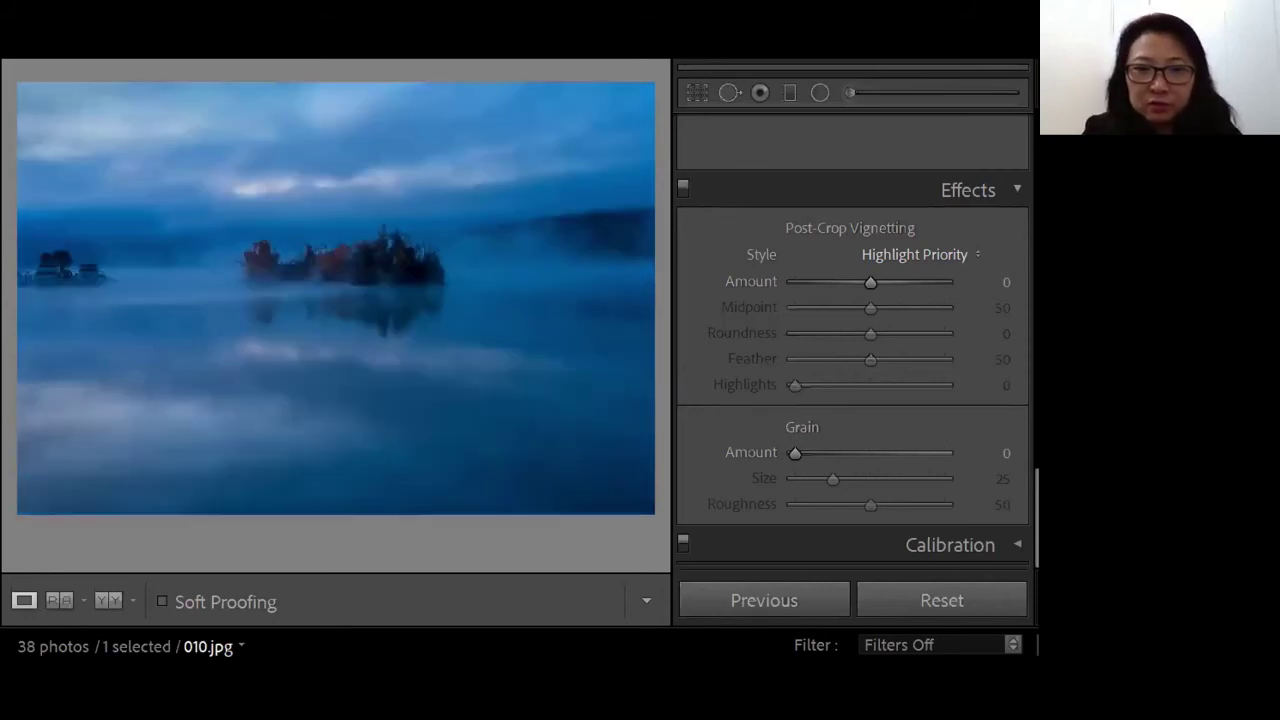
key("Left")
key("Right")
key("Right")
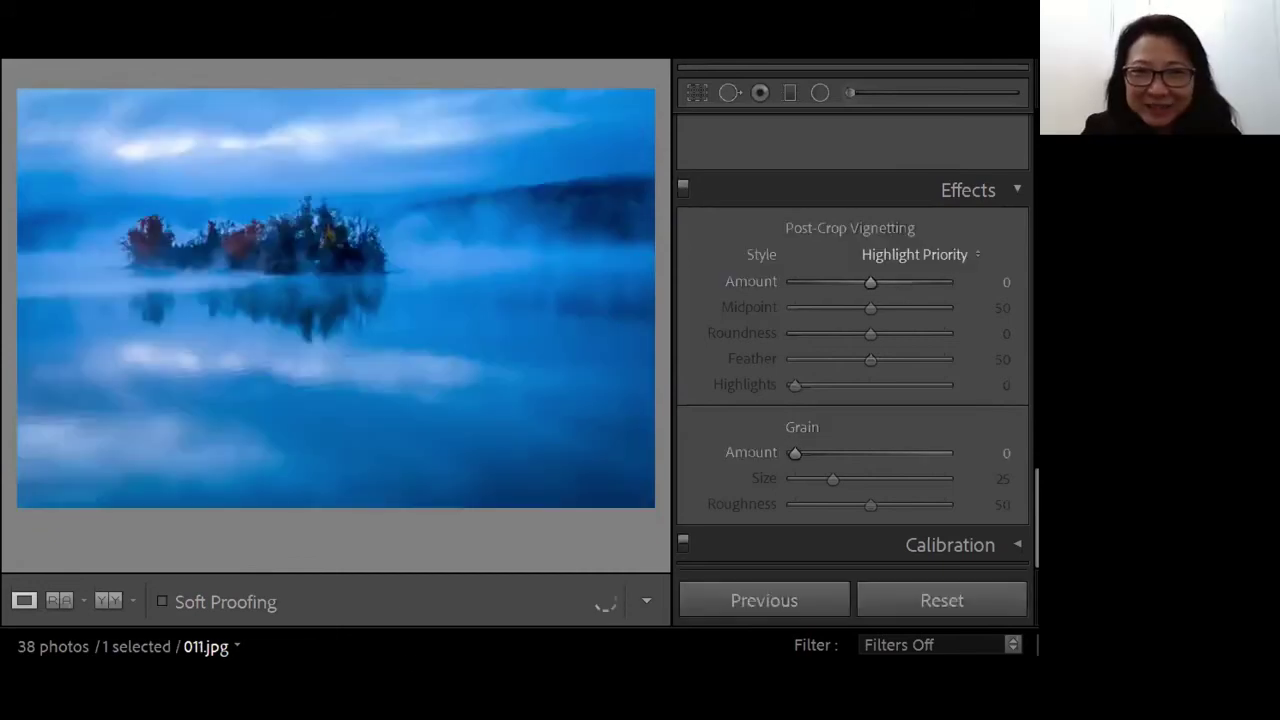
key("Left")
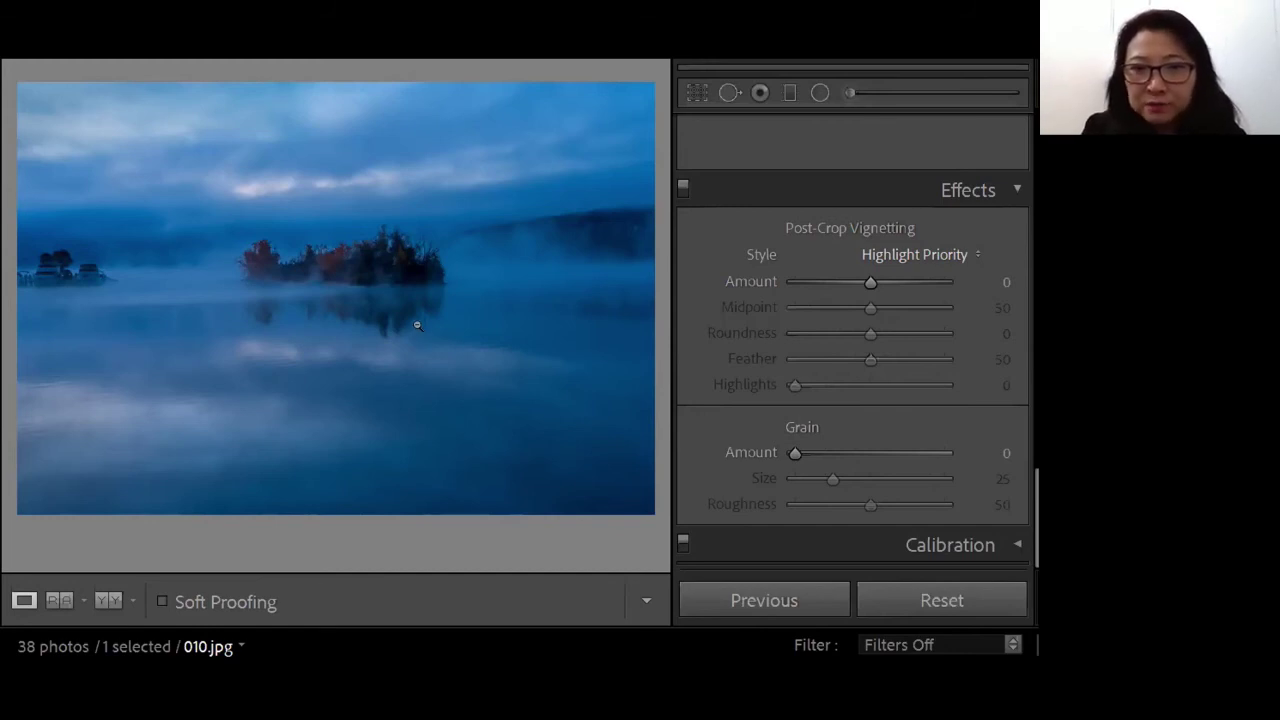
key("Right")
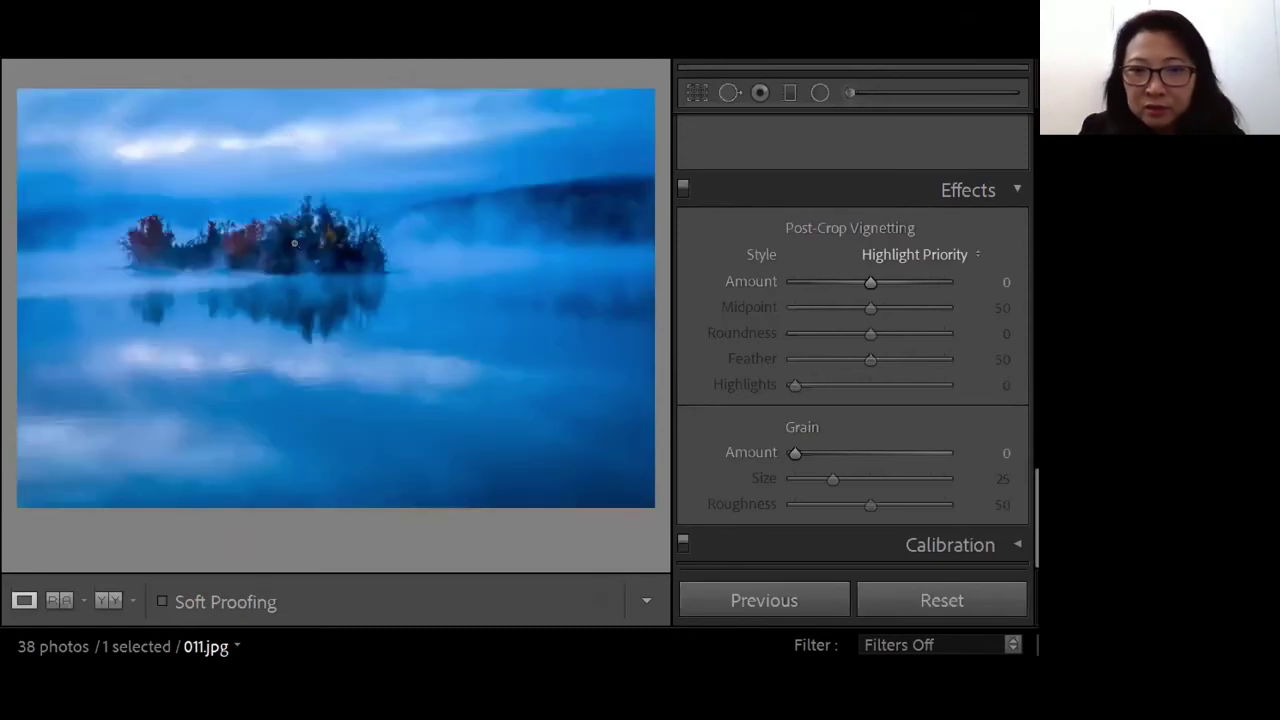
key("Left")
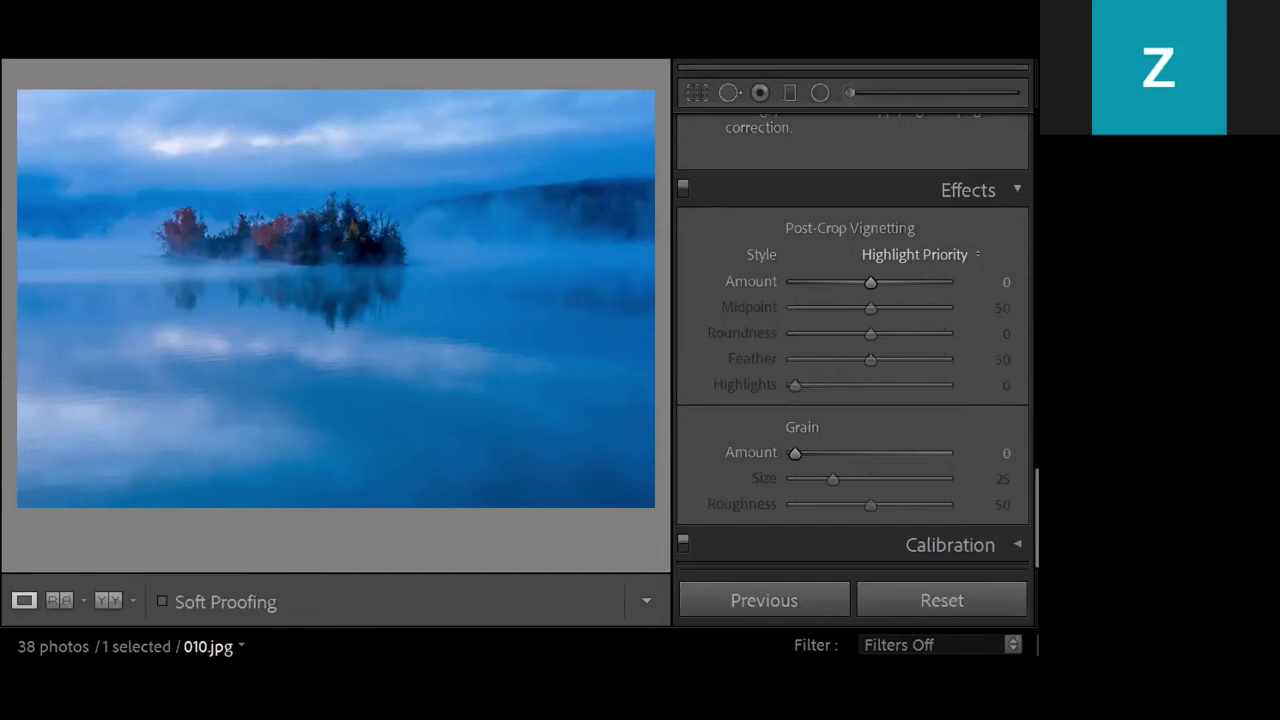
Step: Revert the misty lake photo and recrop it to trim the right side, upper sky and lower water while keeping the small buildings
key("backslash")
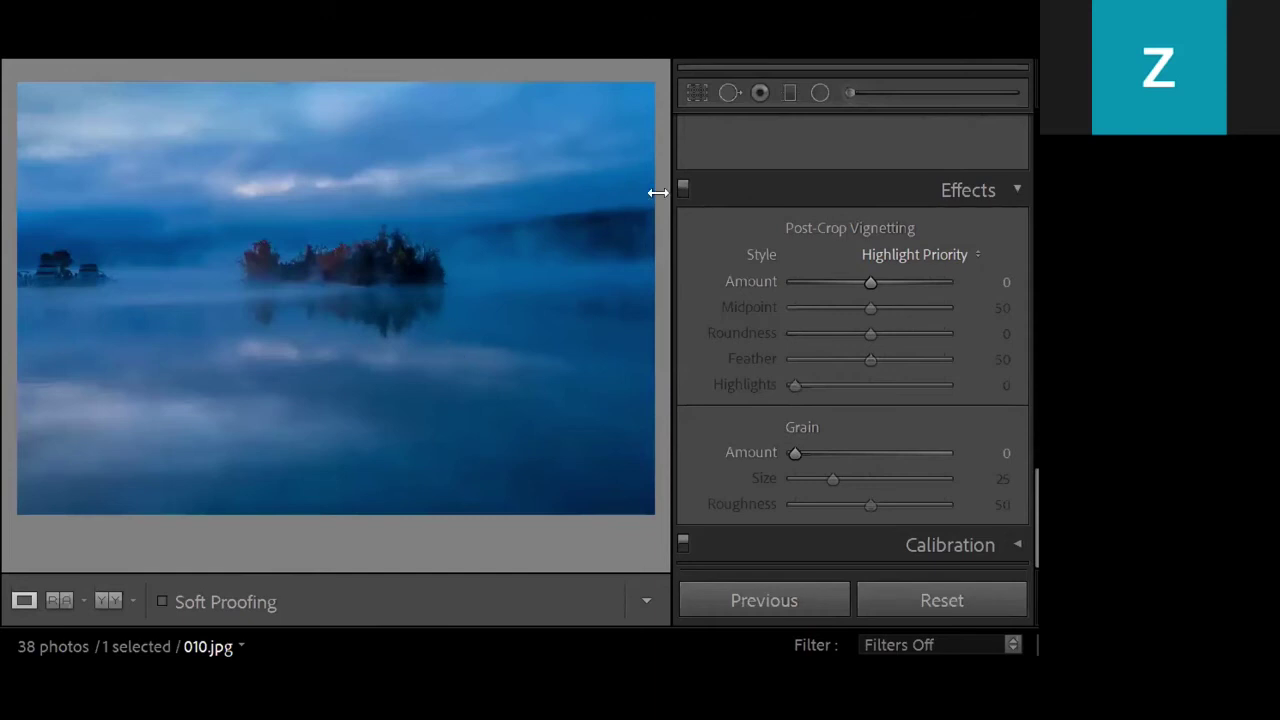
left_click(697, 92)
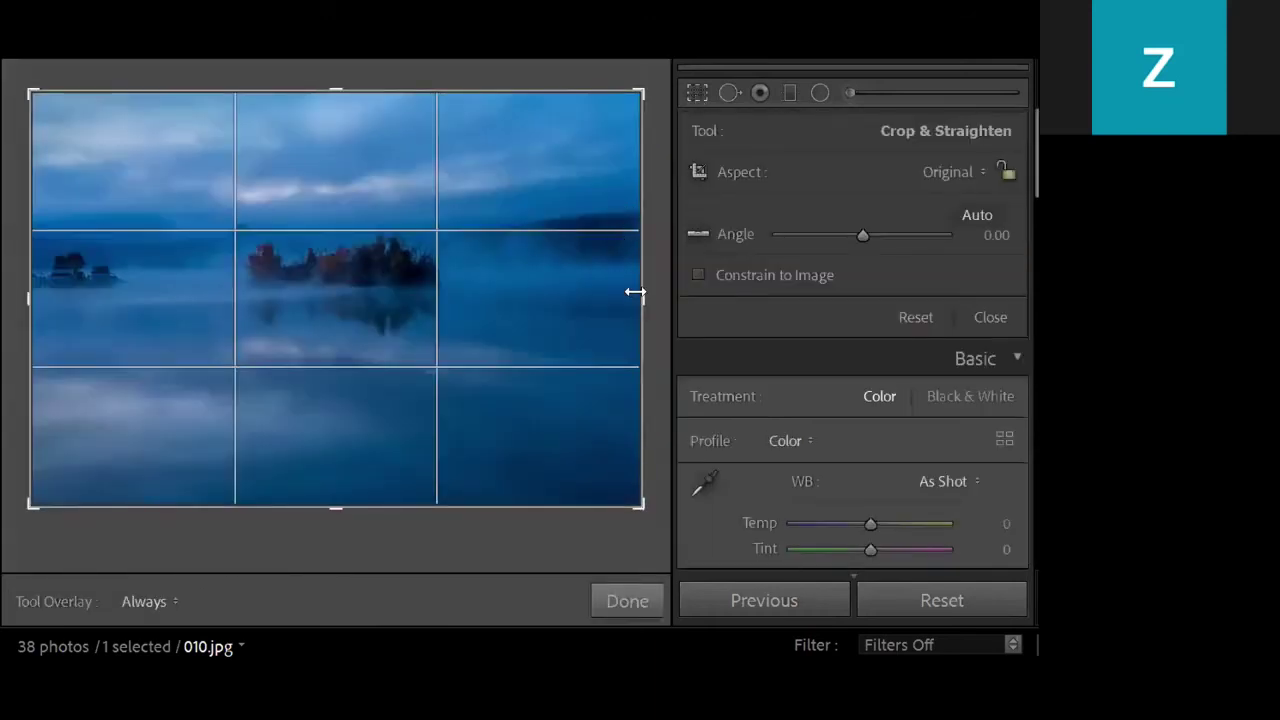
left_click_drag(634, 291, 581, 278)
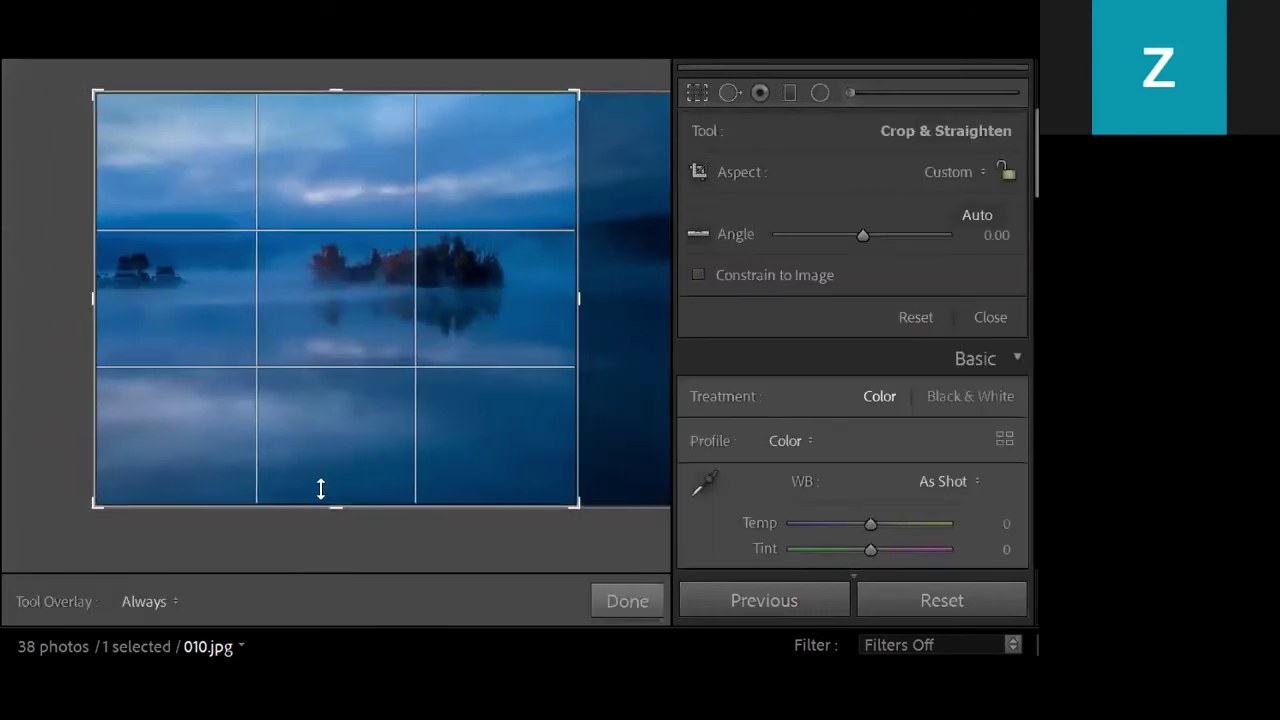
left_click_drag(320, 505, 320, 460)
left_click_drag(331, 117, 334, 138)
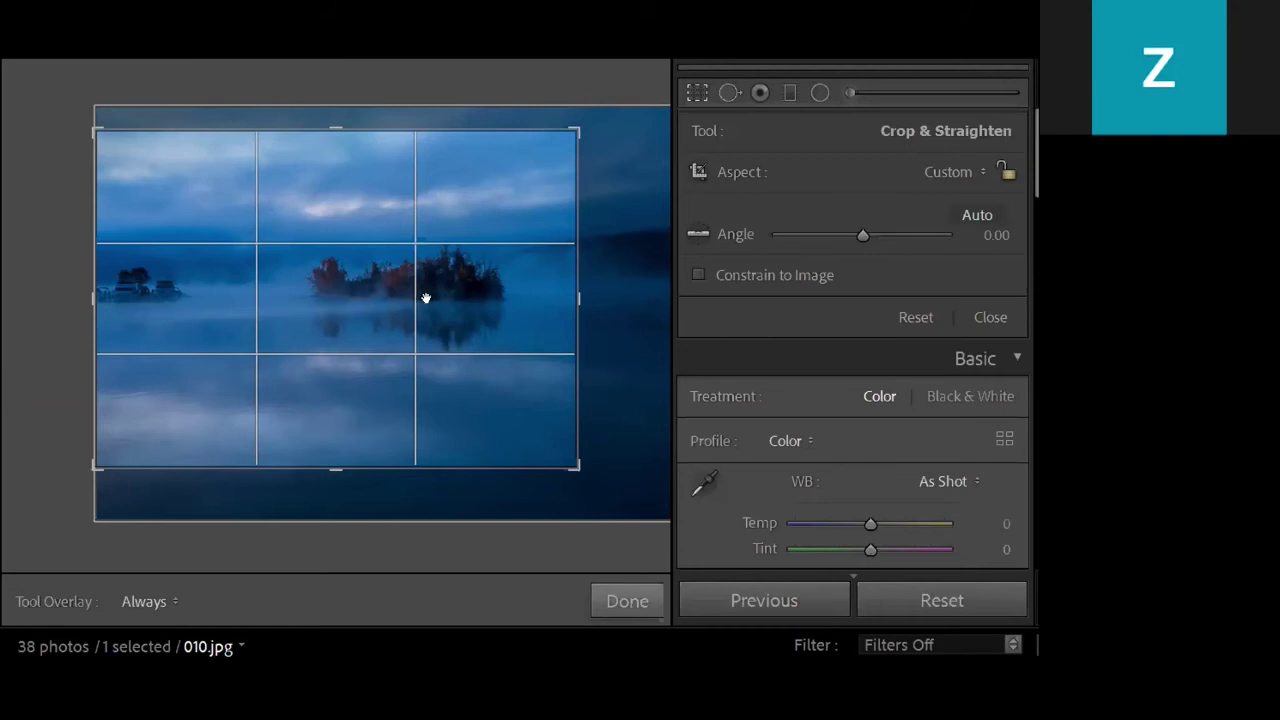
left_click_drag(334, 129, 334, 149)
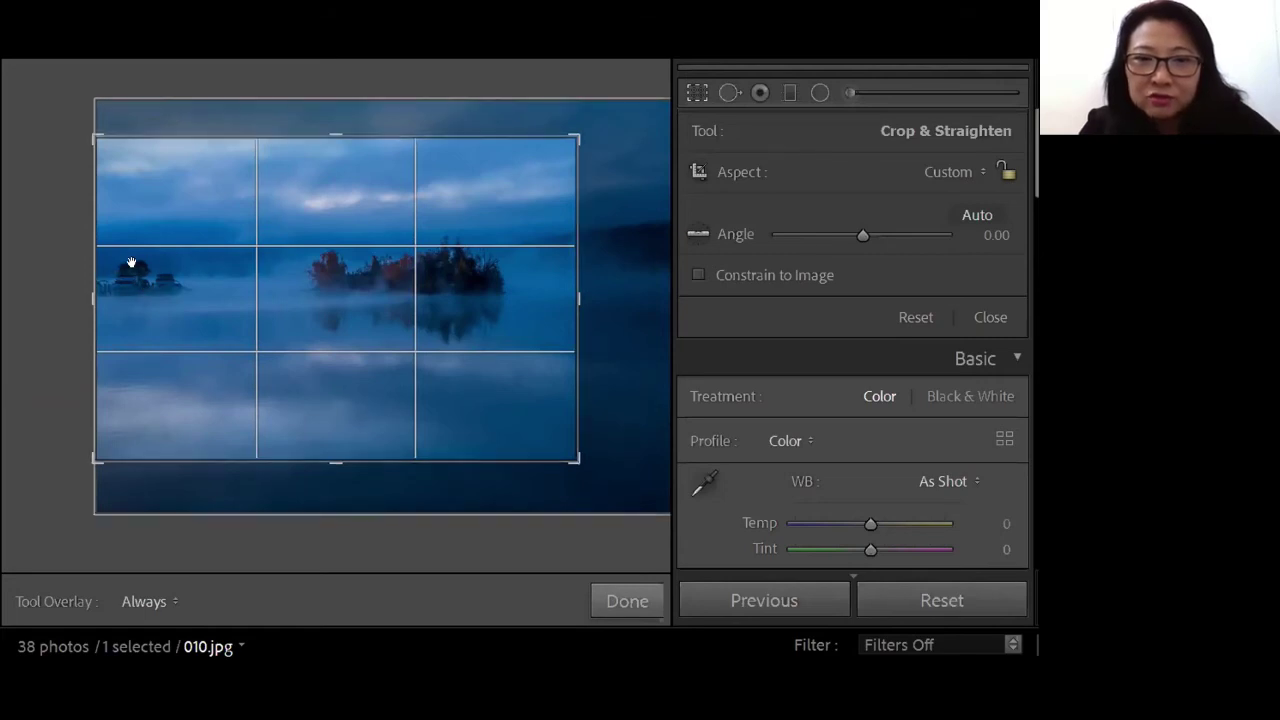
Step: Remove the small buildings at the misty lake photo's left edge with a Heal brush at size 79, feather 3 and opacity 94
left_click(729, 92)
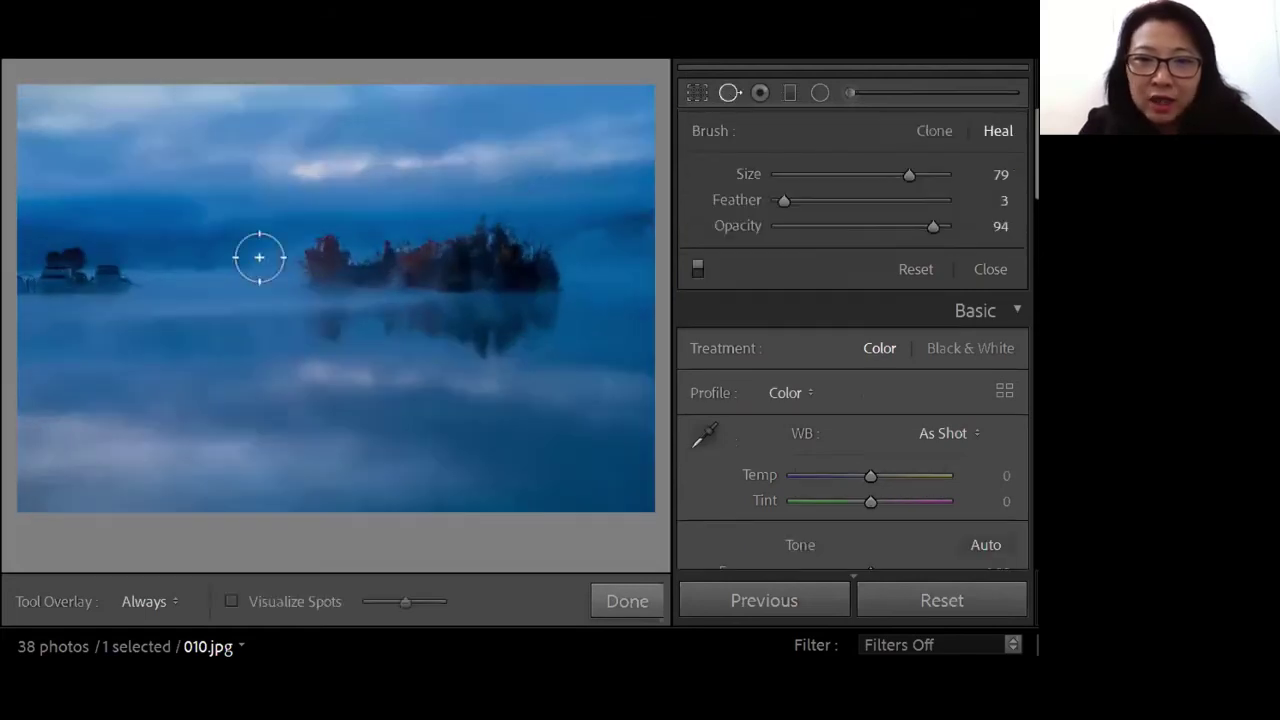
mouse_move(51, 263)
left_mouse_down()
mouse_move(88, 258)
mouse_move(45, 285)
mouse_move(28, 272)
mouse_move(116, 272)
left_mouse_up()
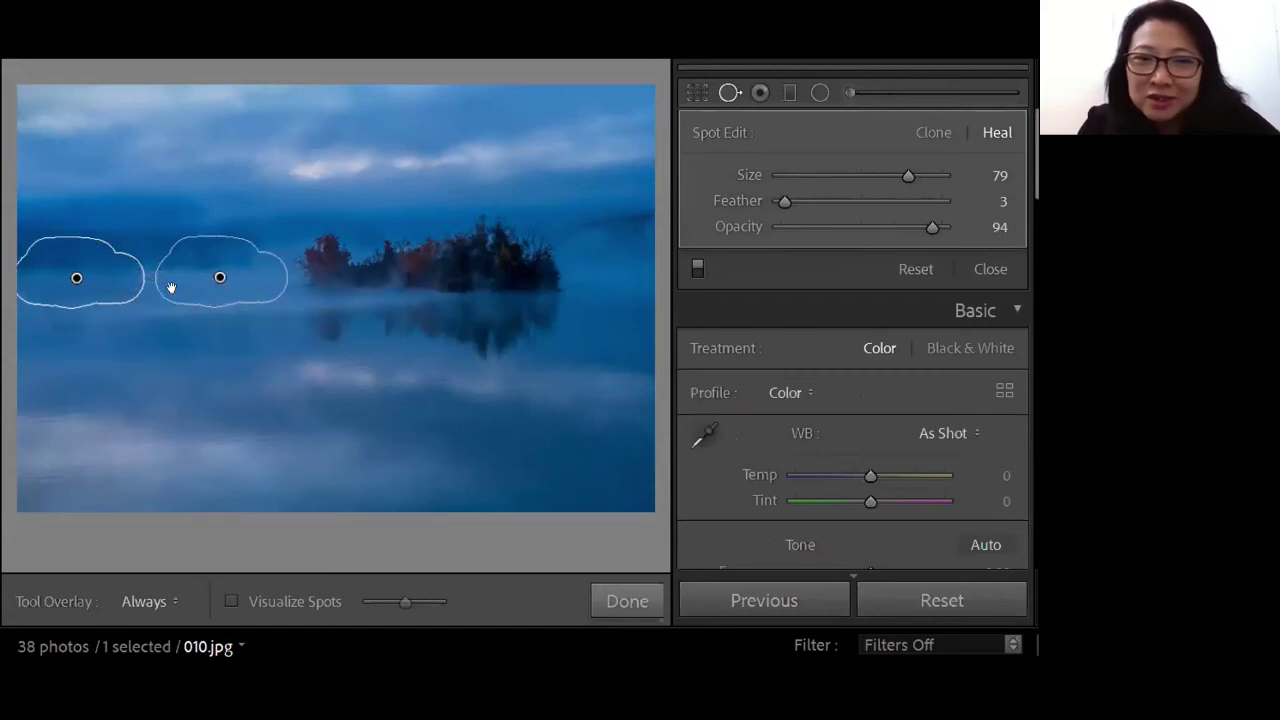
left_click(729, 92)
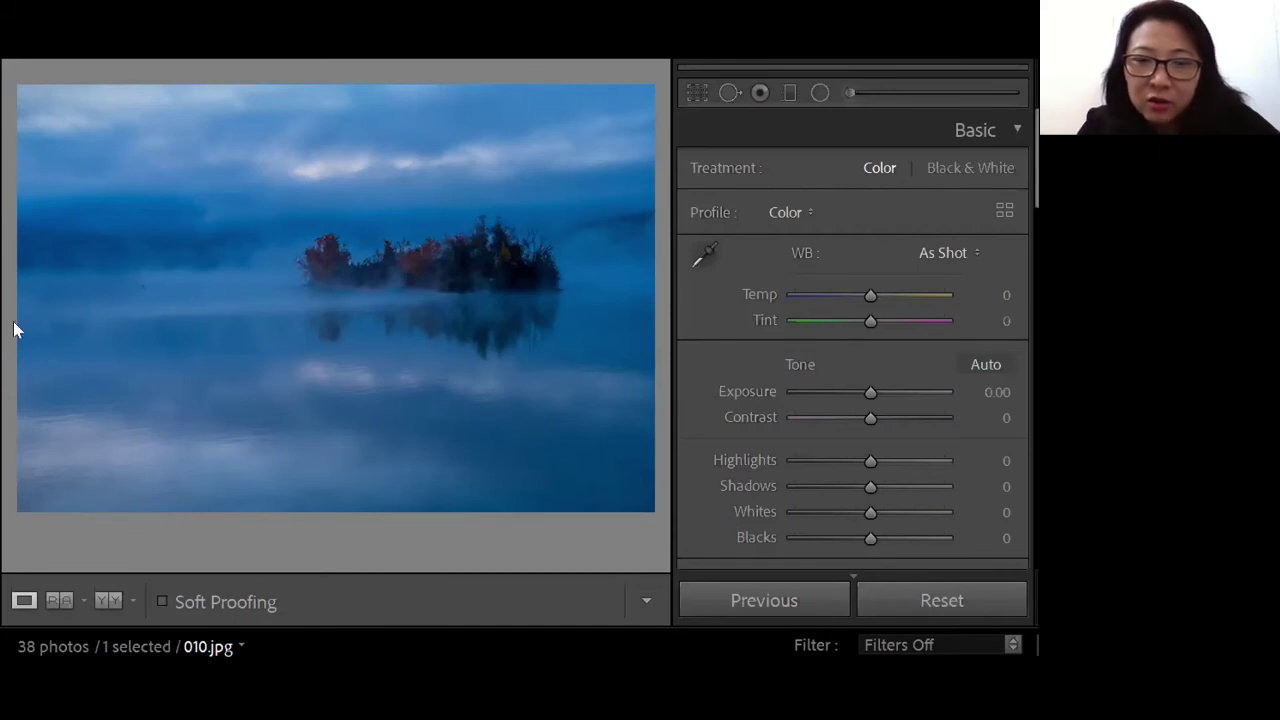
Step: Compare the recropped, healed lake photo with the alternate edited version 011.jpg, and finish on 011.jpg
key("Right")
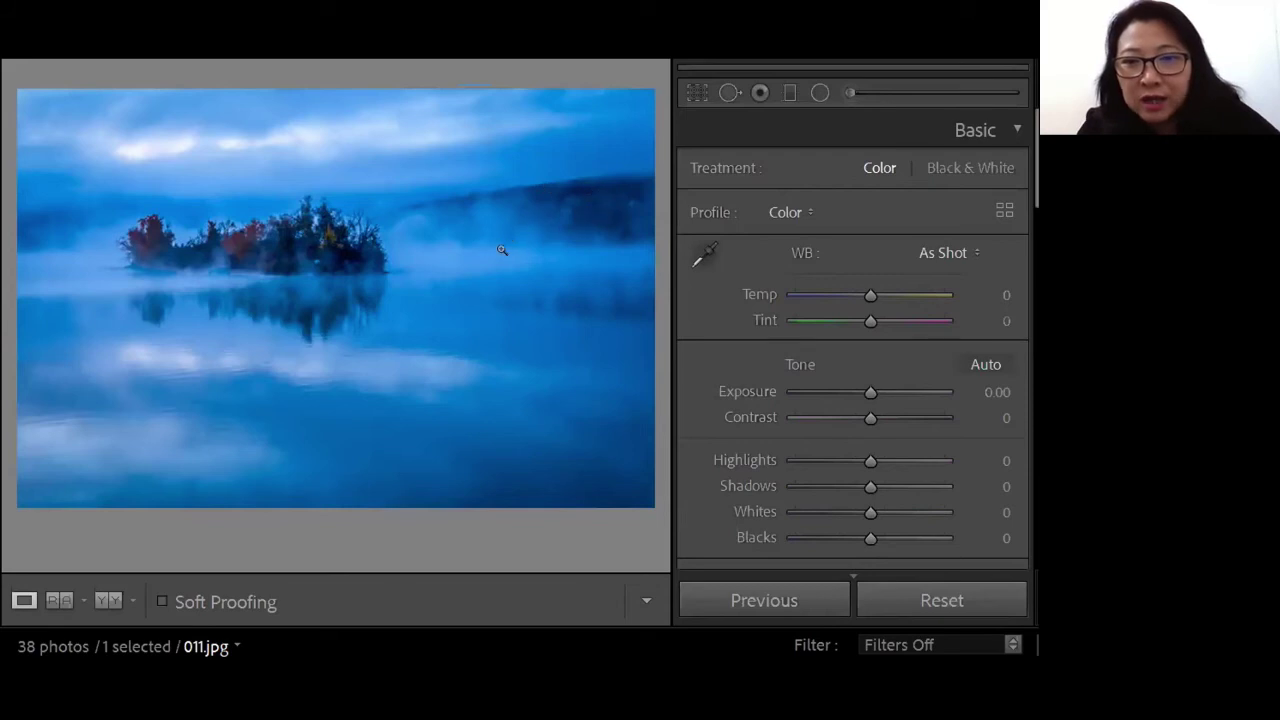
key("Left")
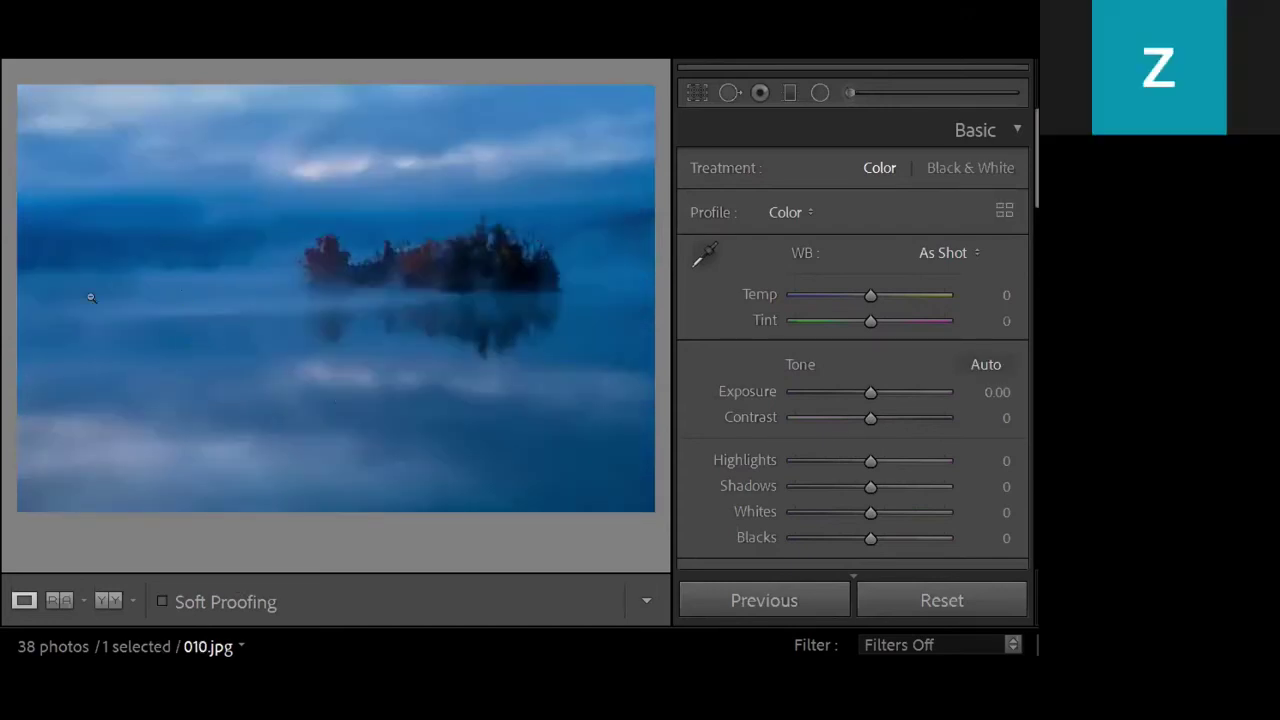
key("Right")
key("Left")
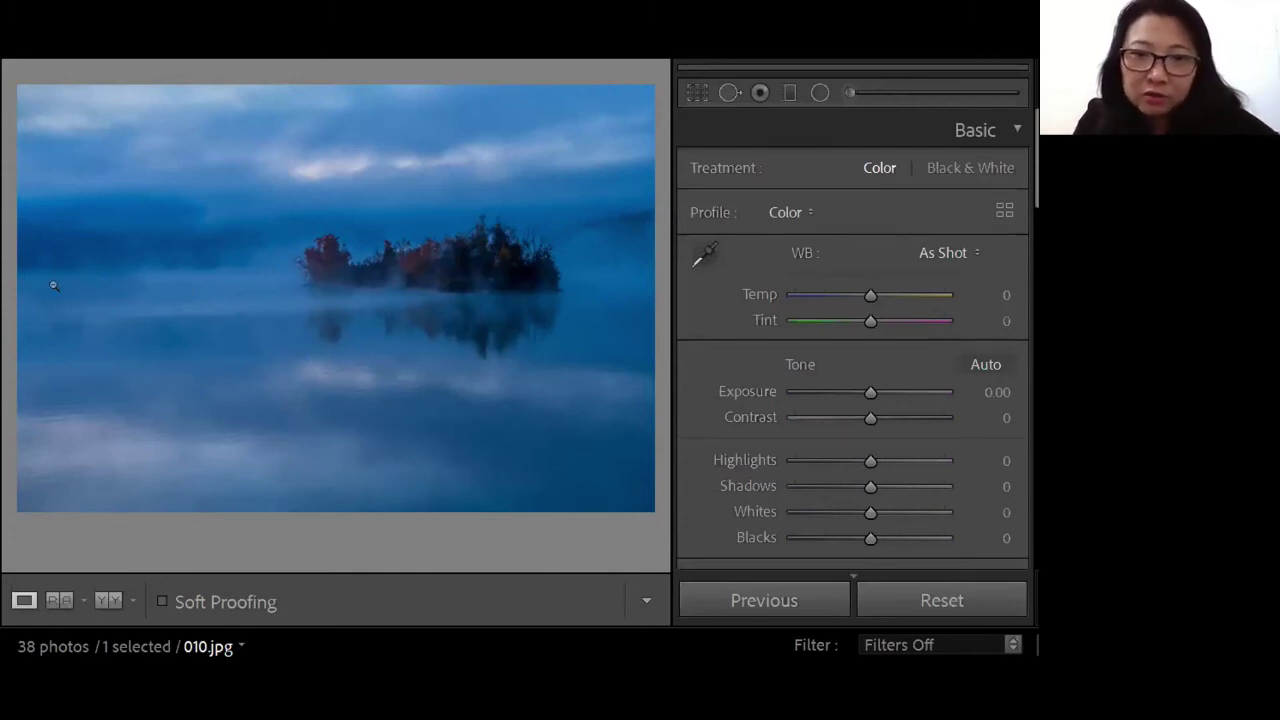
key("Right")
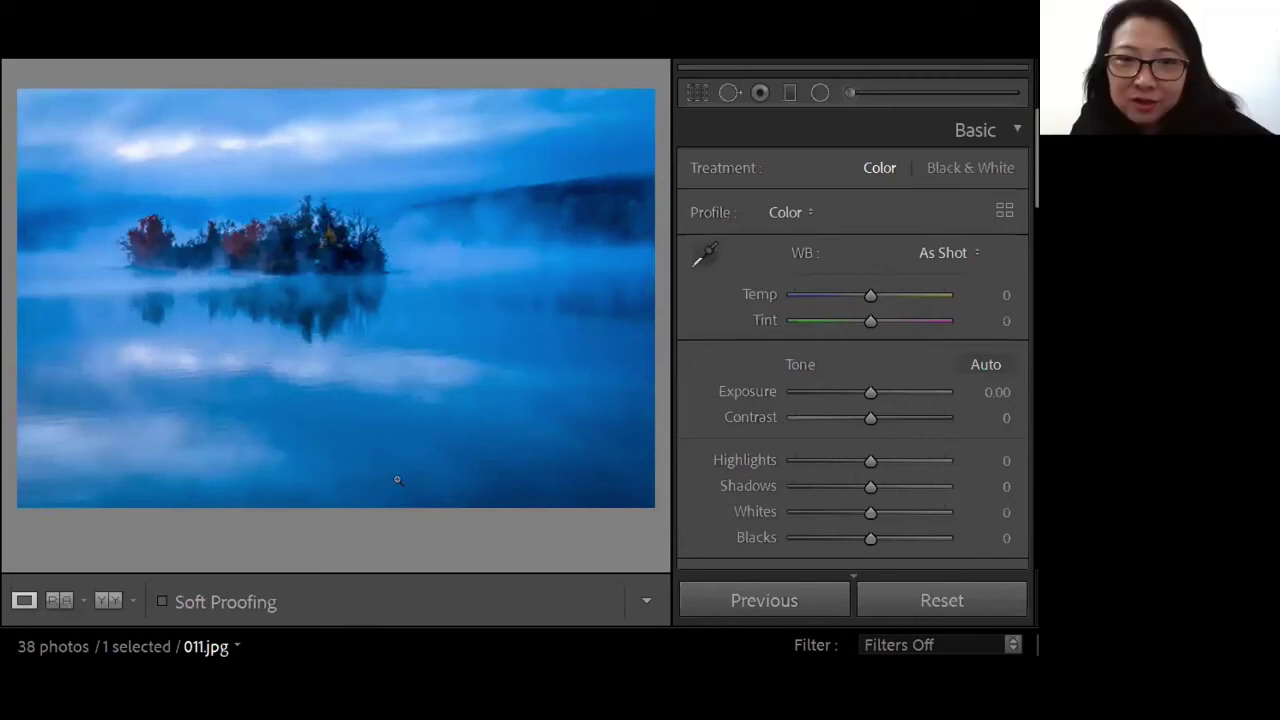
Step: Trim slightly more sky from the crop of the misty lake photo 010.jpg and compare it with 011.jpg
key("Left")
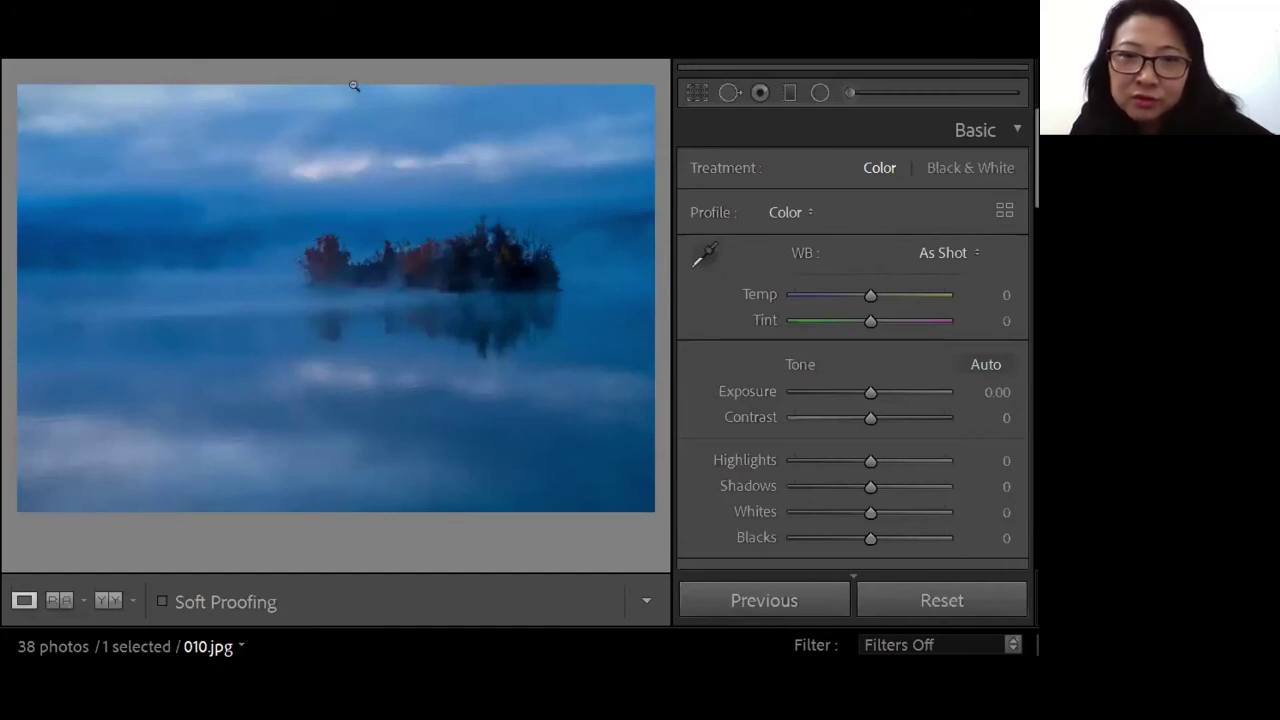
left_click(692, 94)
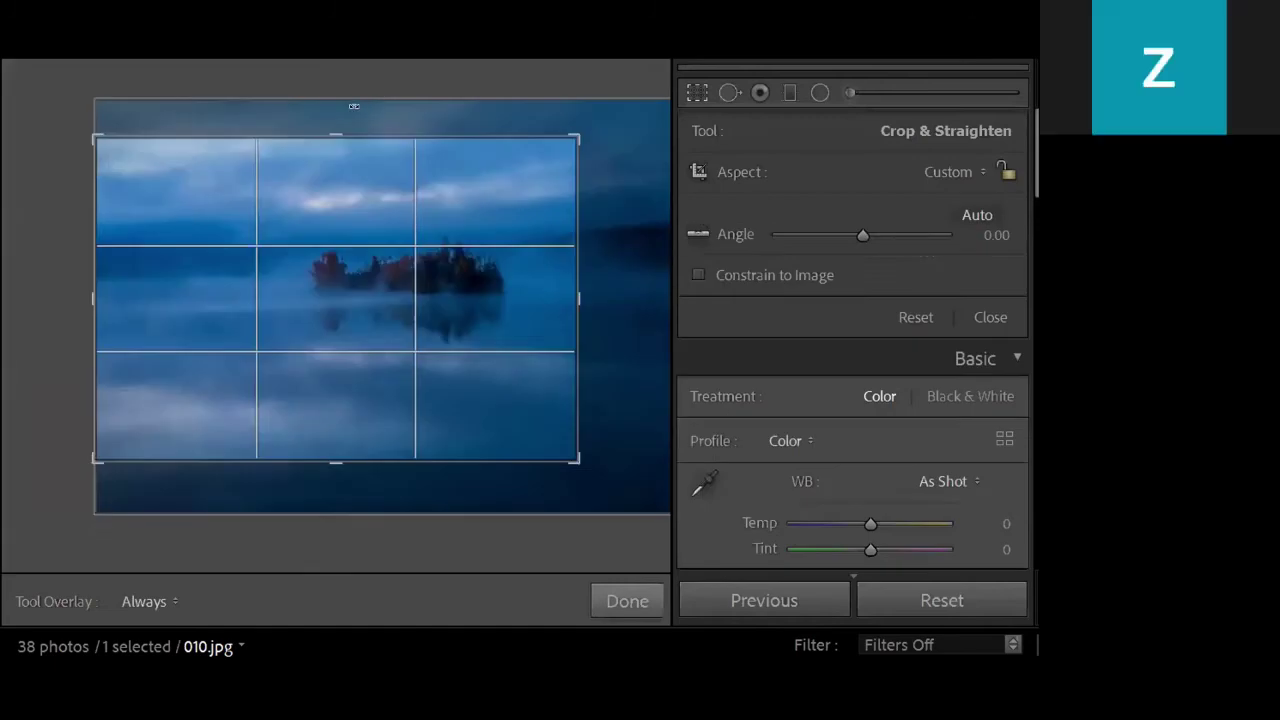
left_click_drag(337, 133, 338, 150)
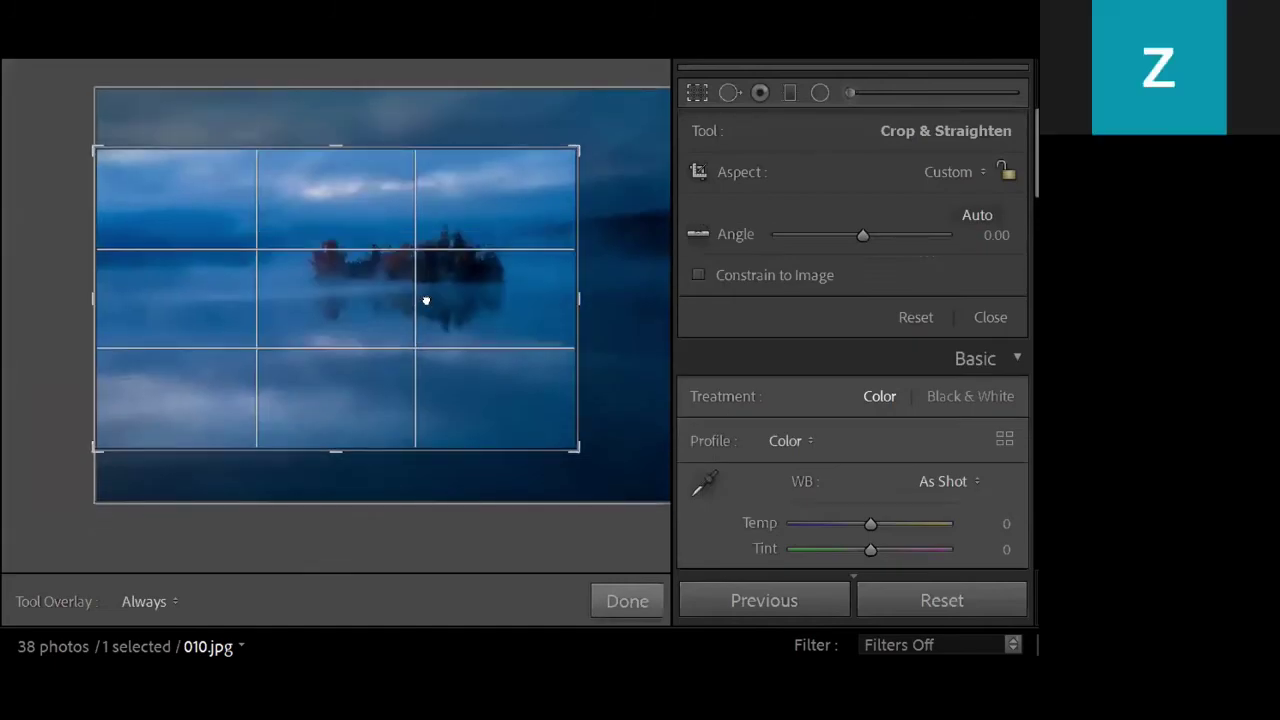
key("Return")
key("Right")
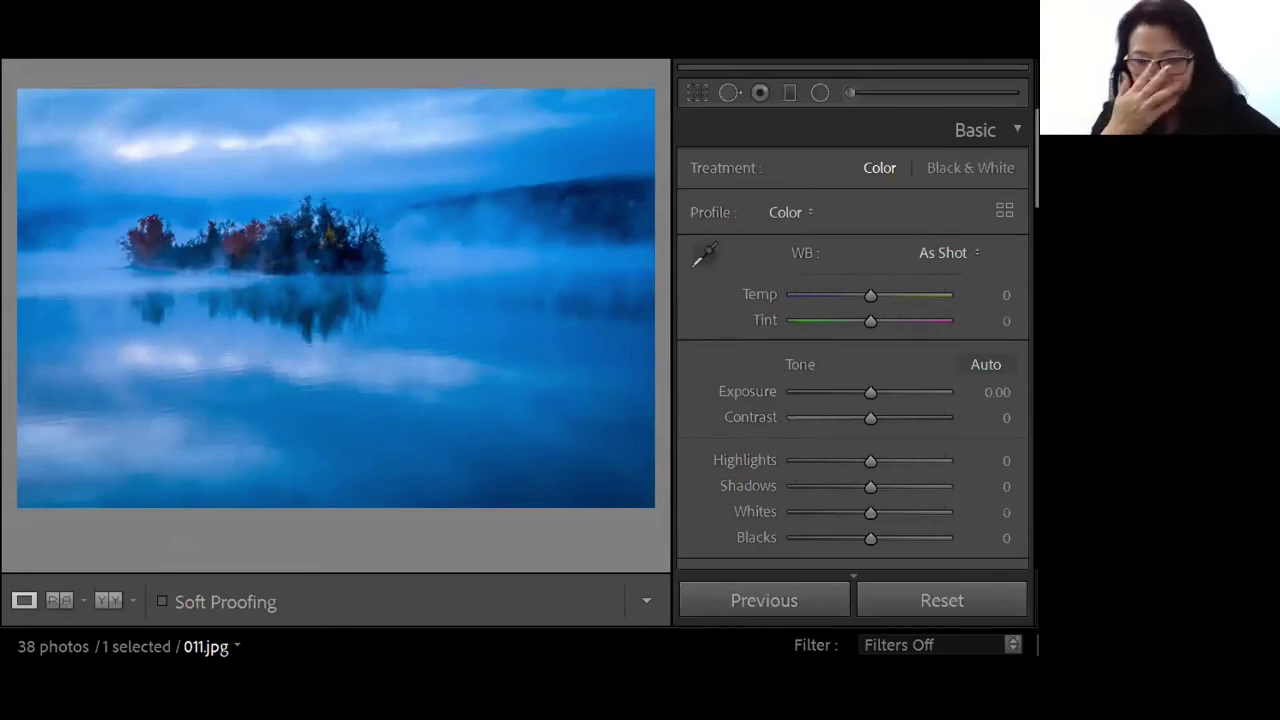
Step: Go back through the photos to the white bird photo 008.jpg, checking the photo before it as well
key("Left")
key("Left")
key("Left")
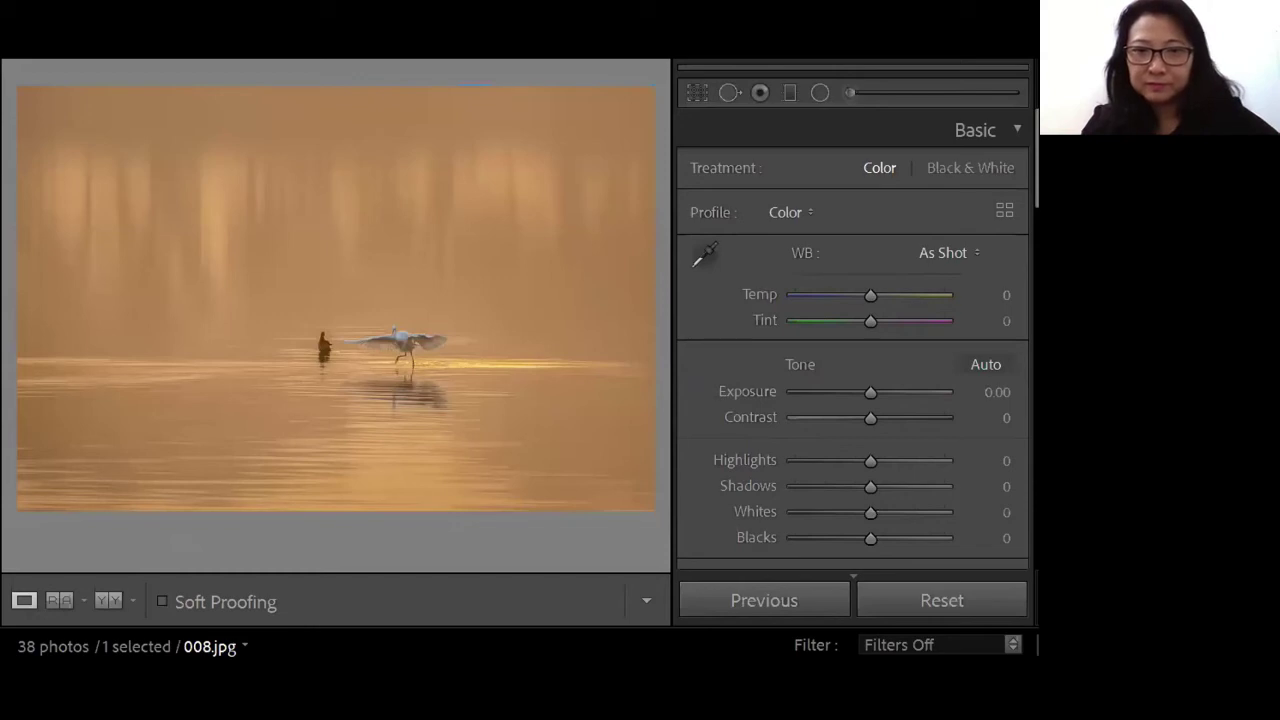
key("Left")
key("Right")
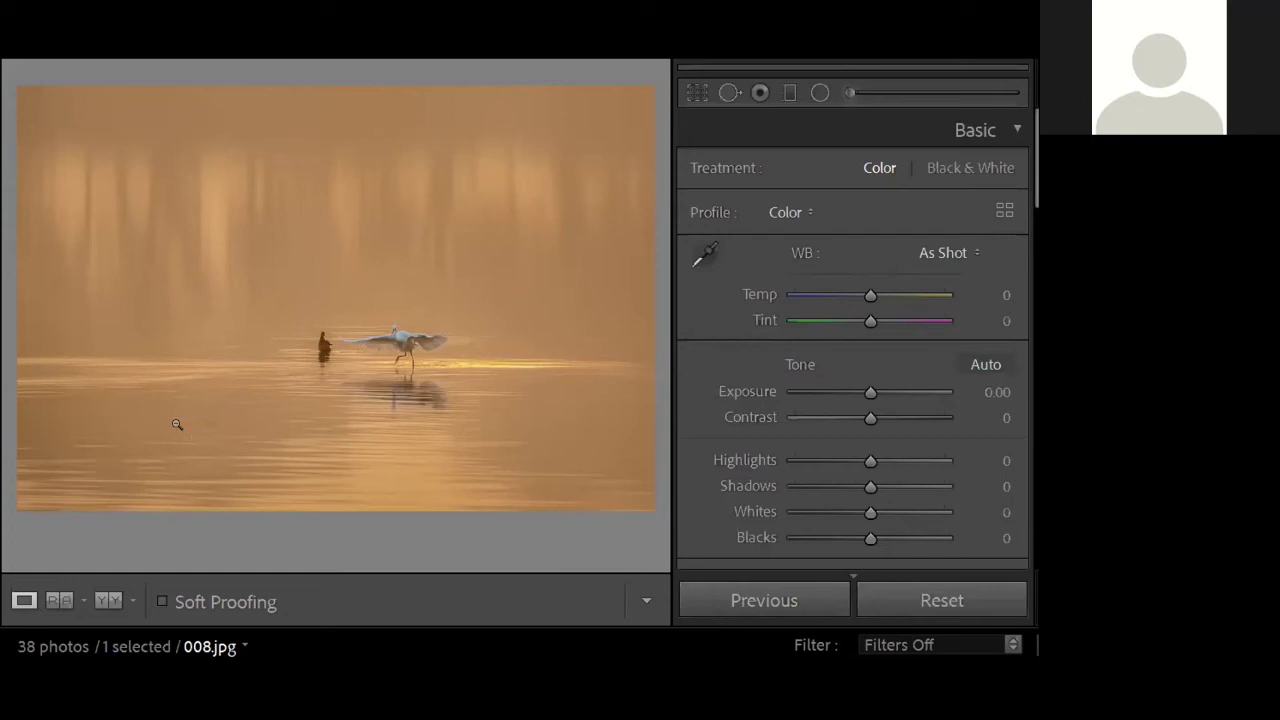
Step: Try cropping the upper background and right side of the bird photo 008.jpg, and reset the crop
left_click(695, 91)
left_click_drag(334, 94, 337, 143)
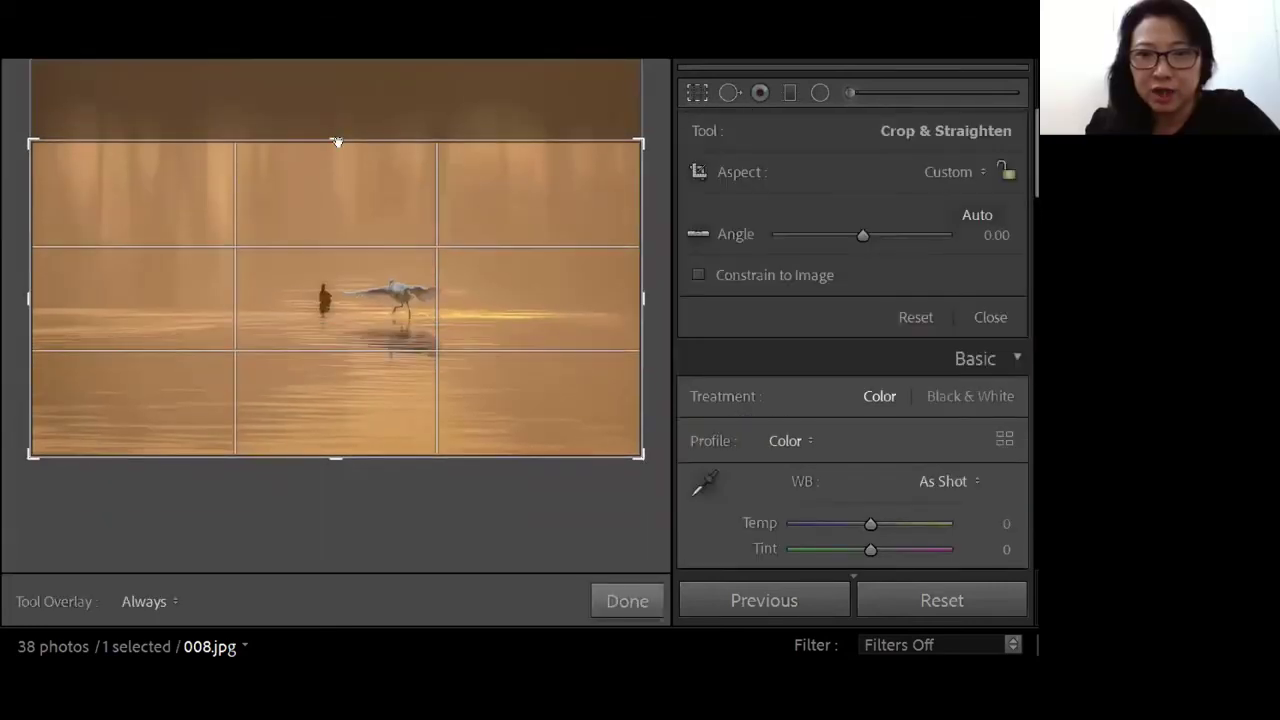
left_click_drag(643, 299, 617, 309)
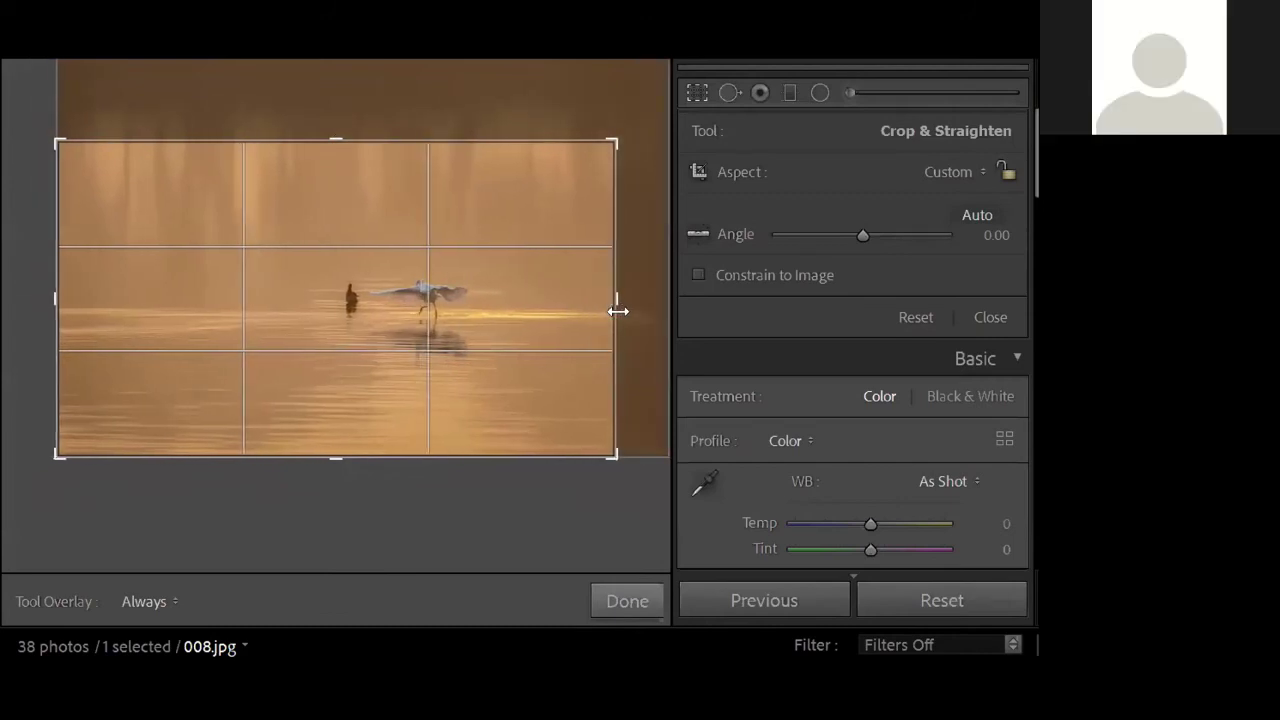
left_click_drag(329, 128, 326, 119)
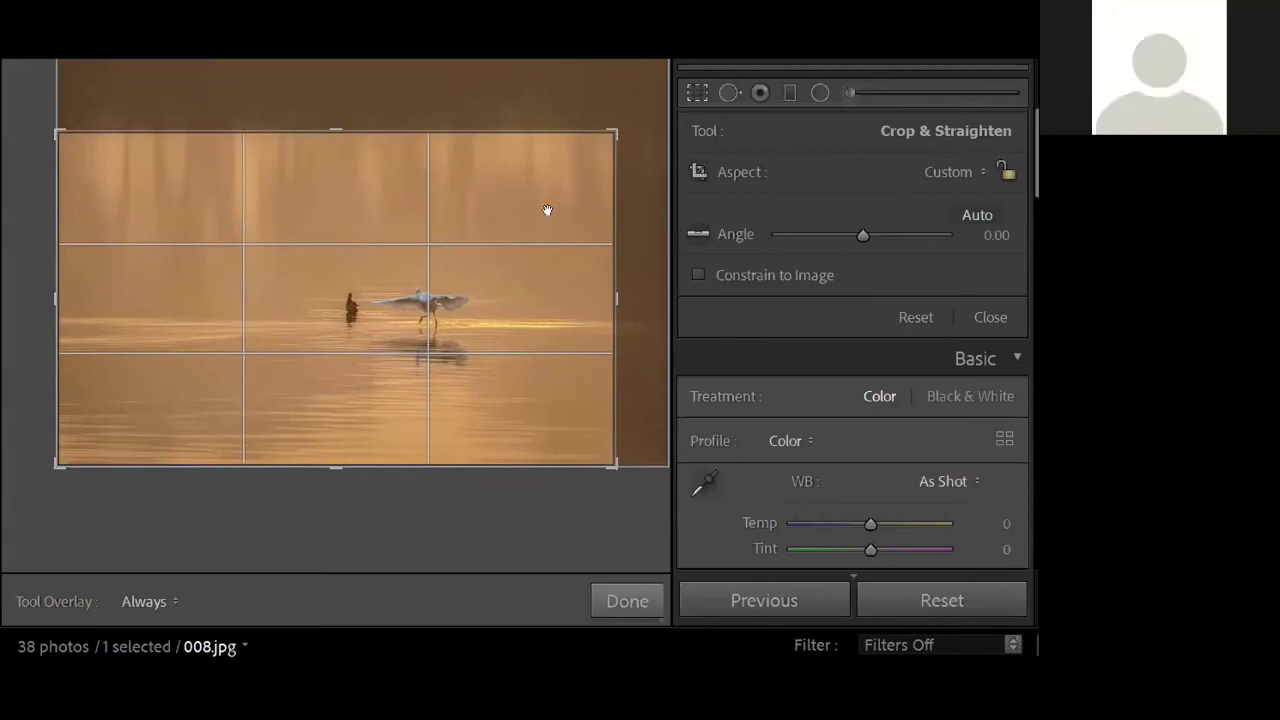
right_click(588, 186)
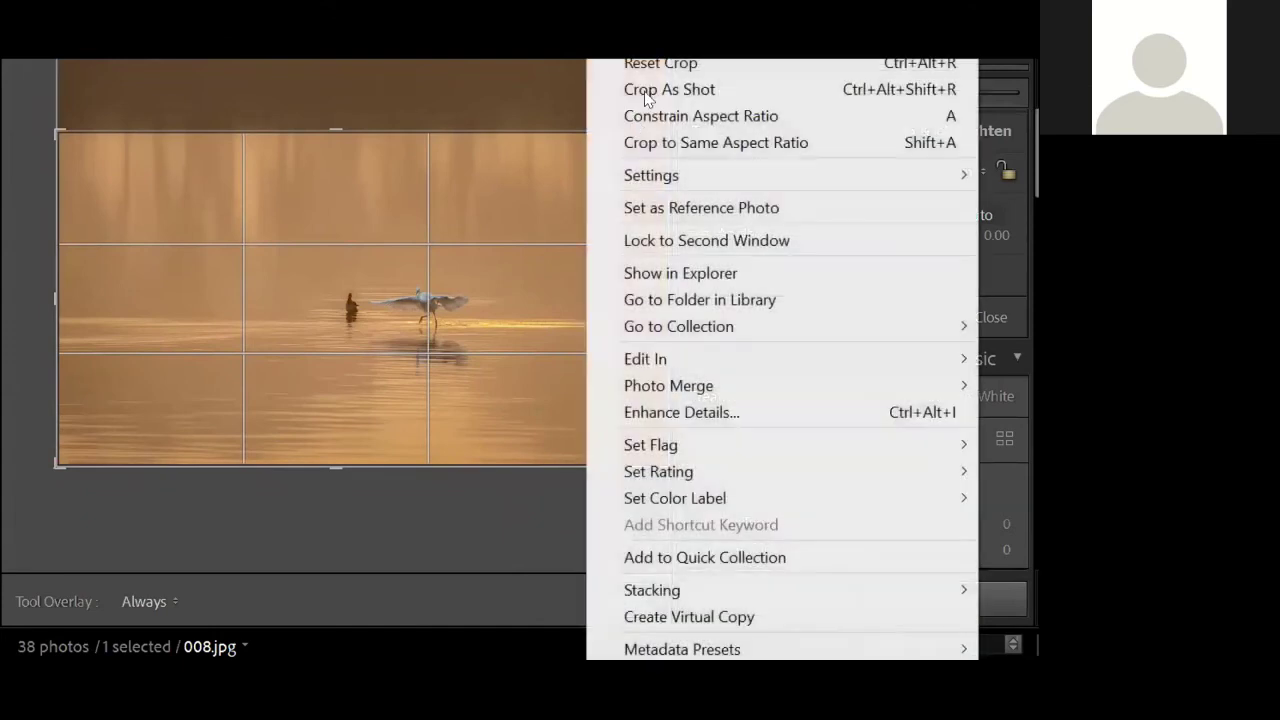
left_click(658, 63)
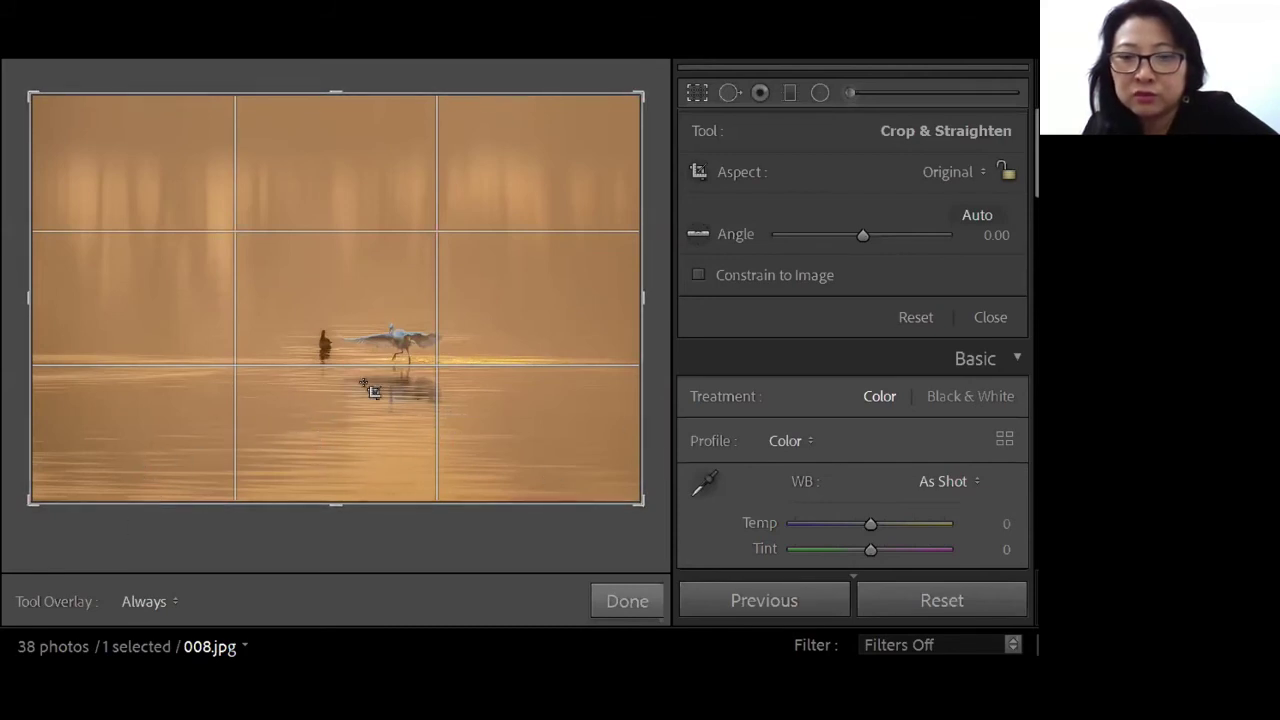
Step: Crop the bird photo 008.jpg to trim the lower water, the upper background and a strip of the right side
left_click_drag(343, 500, 342, 477)
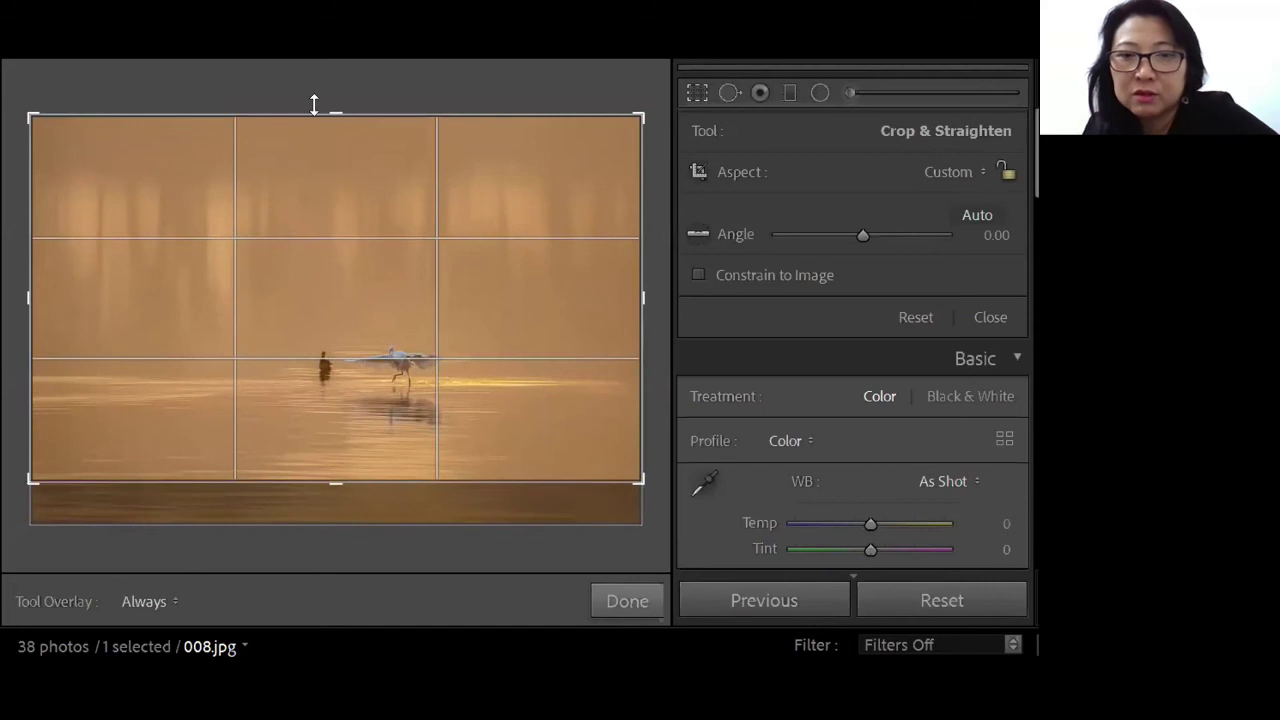
mouse_move(331, 112)
left_mouse_down()
mouse_move(330, 134)
mouse_move(331, 114)
left_mouse_up()
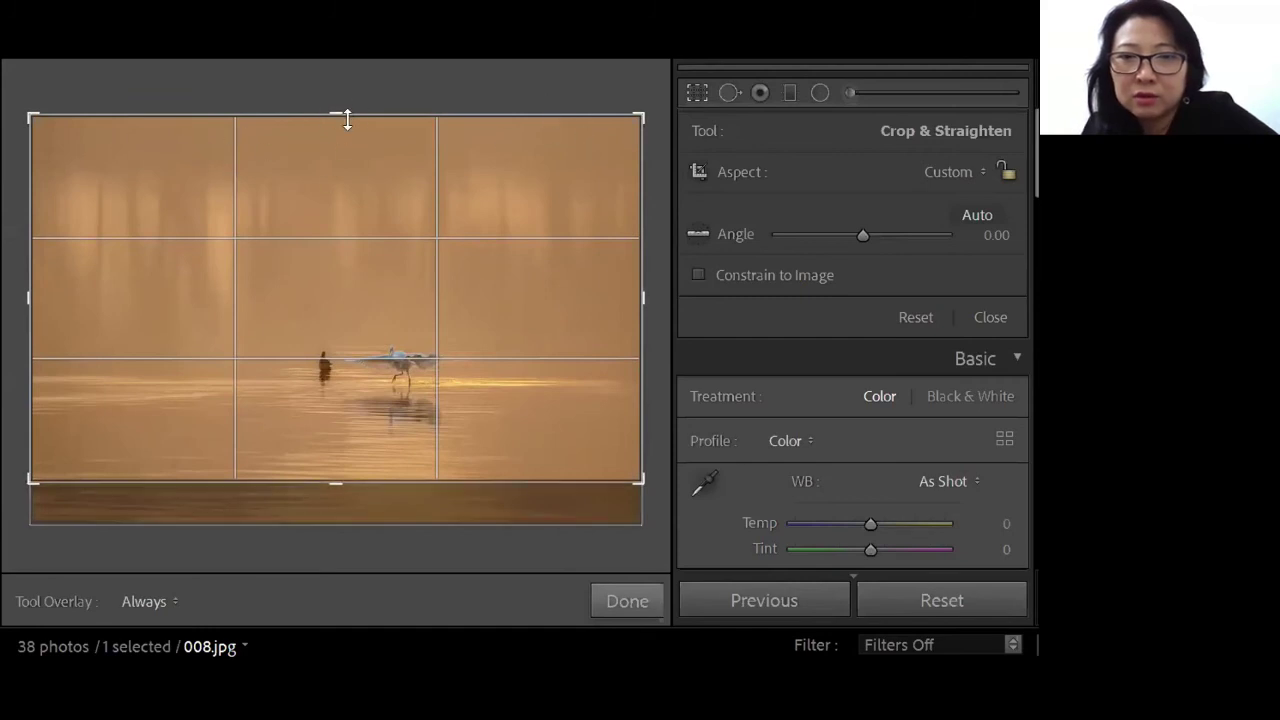
left_click_drag(334, 114, 335, 138)
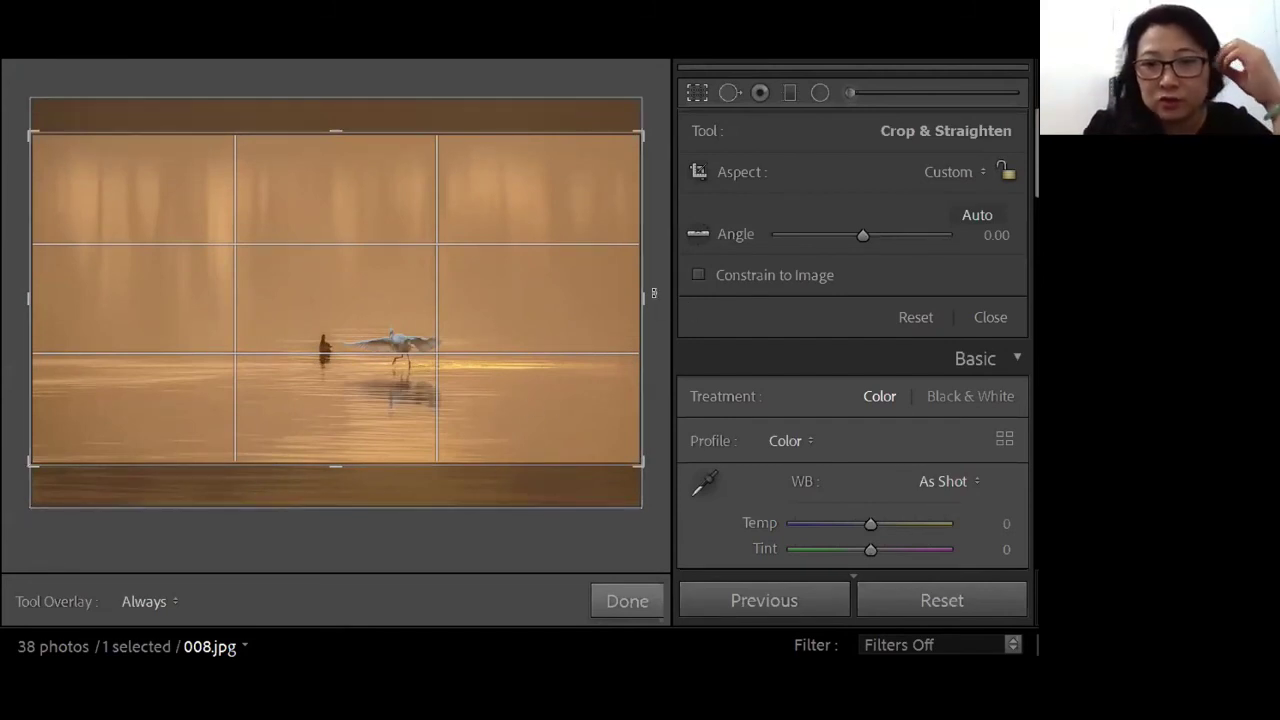
left_click_drag(629, 292, 595, 291)
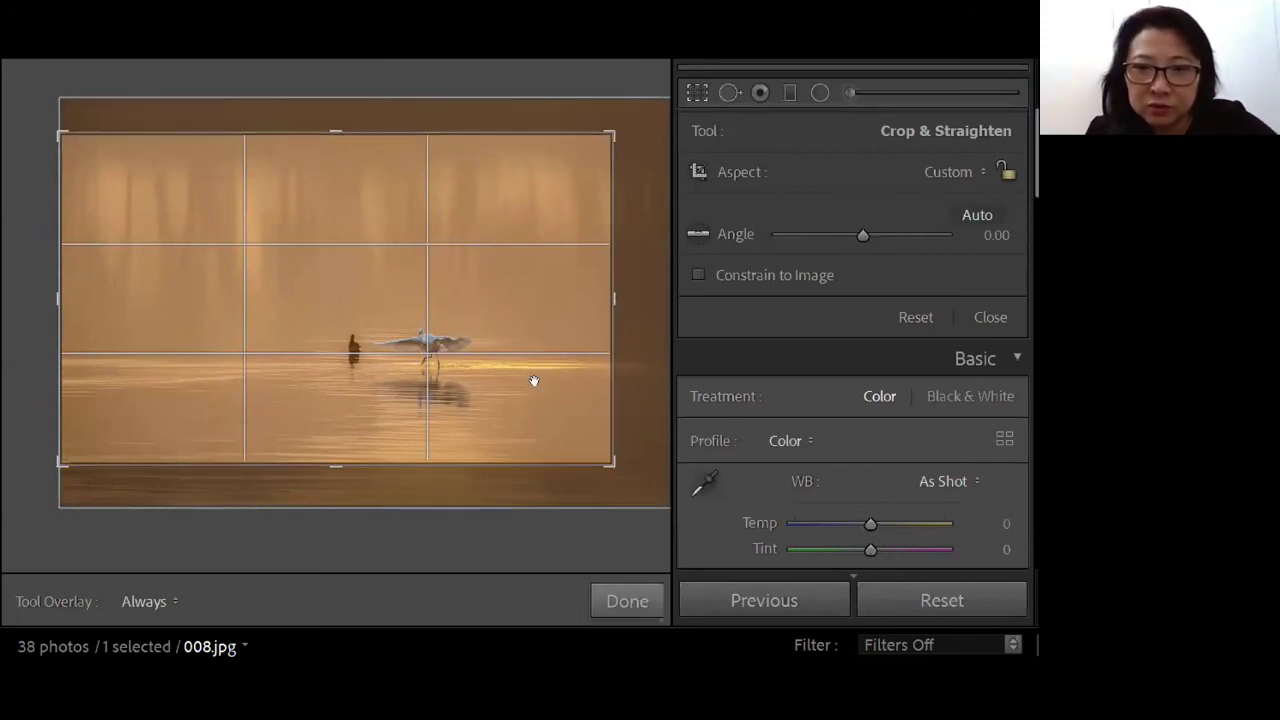
key("Return")
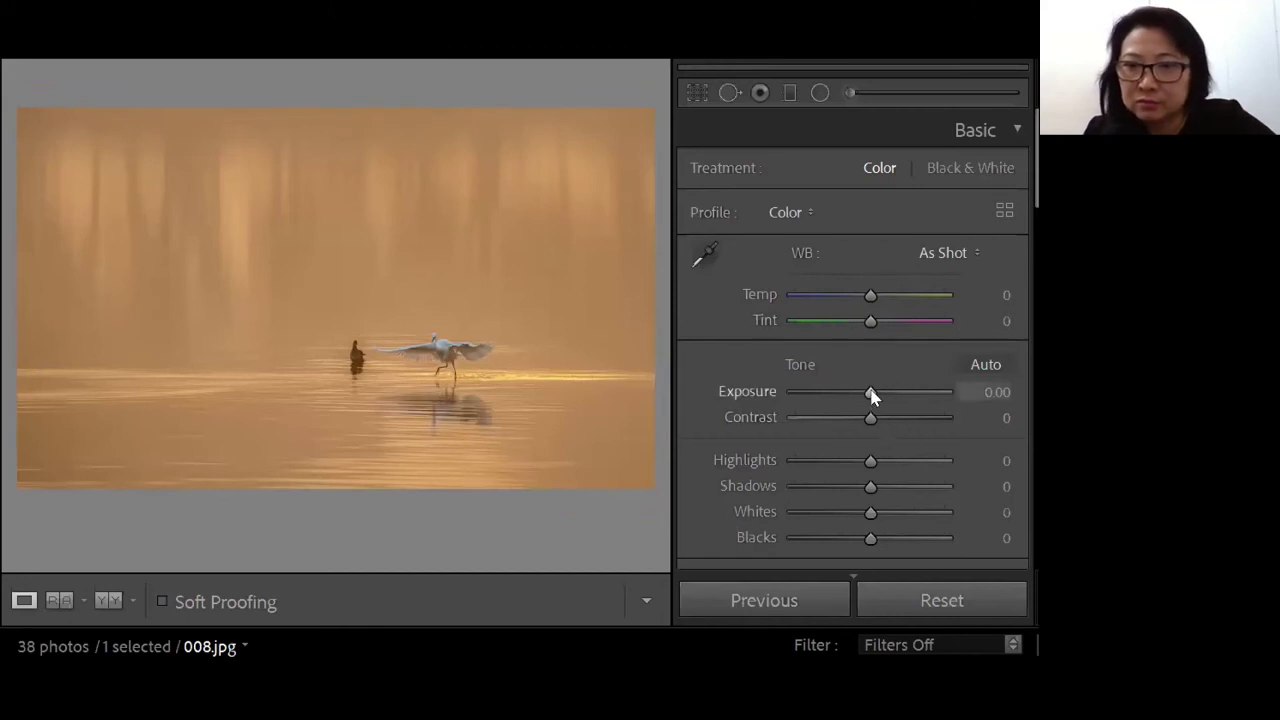
Step: Adjust the bird photo to Exposure +0.26, Highlights -29, Shadows +22, Whites +28, Blacks -43 and Temp -3
left_click_drag(872, 396, 874, 396)
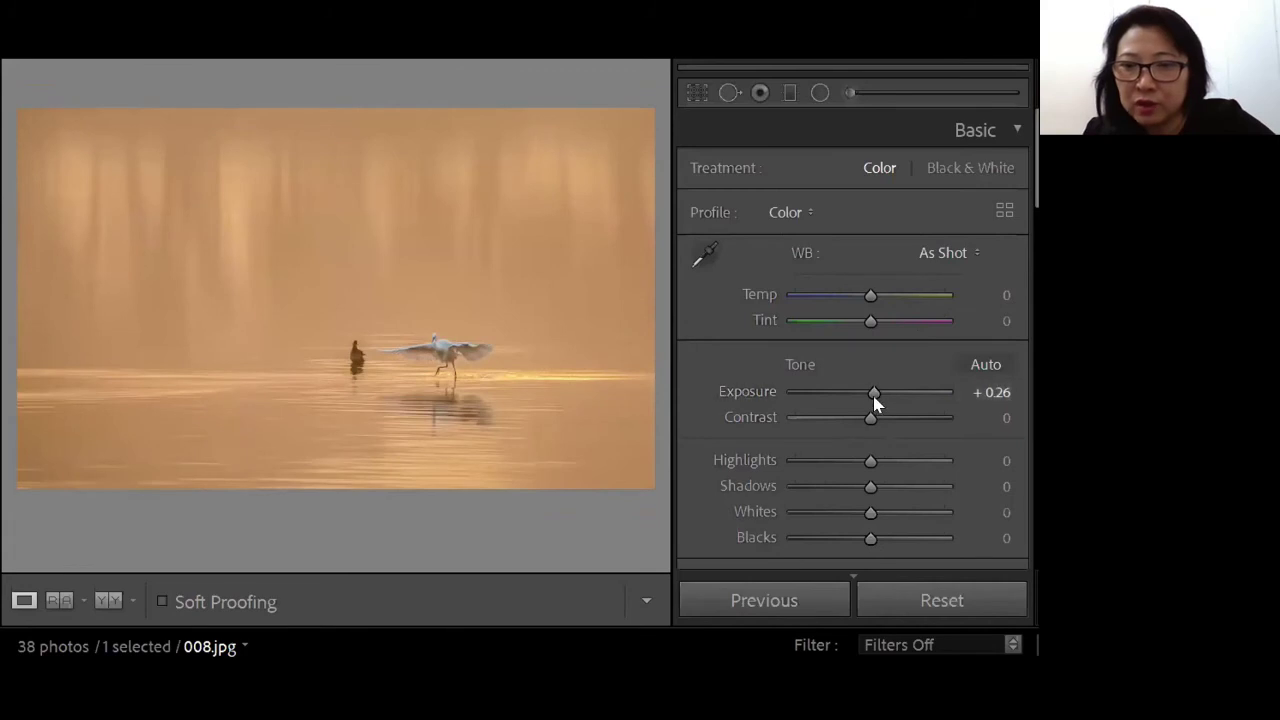
left_click_drag(864, 464, 882, 493)
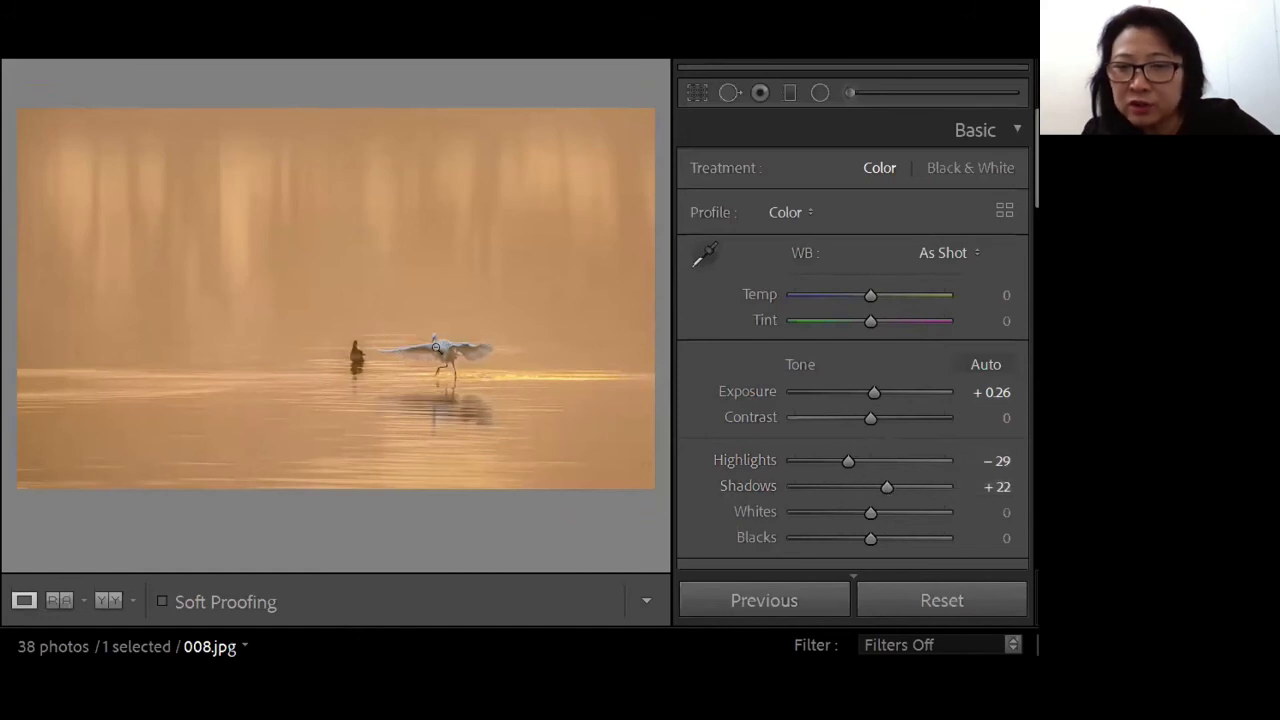
left_click_drag(860, 513, 840, 540)
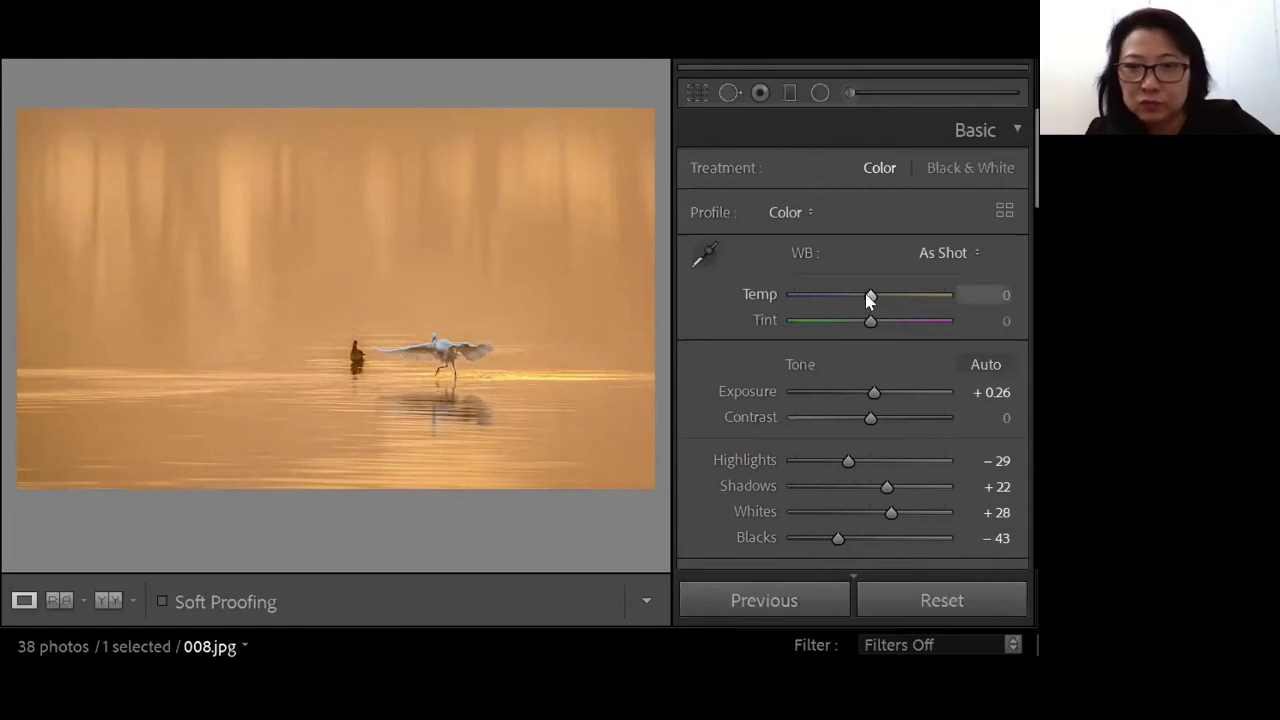
mouse_move(865, 293)
left_mouse_down()
mouse_move(813, 300)
mouse_move(902, 312)
mouse_move(855, 317)
mouse_move(853, 292)
mouse_move(843, 296)
mouse_move(867, 299)
left_mouse_up()
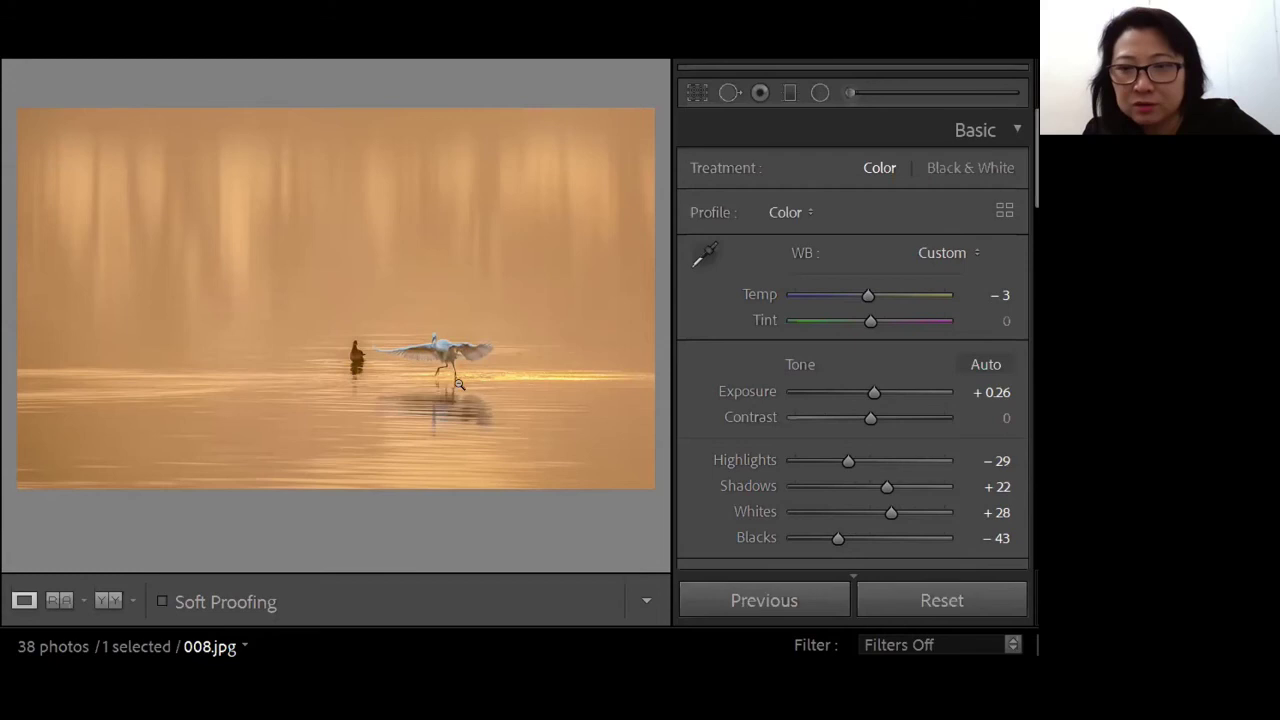
Step: Compare the edited bird photo with the alternate version 009.jpg, and reset all edits on 008.jpg
key("Right")
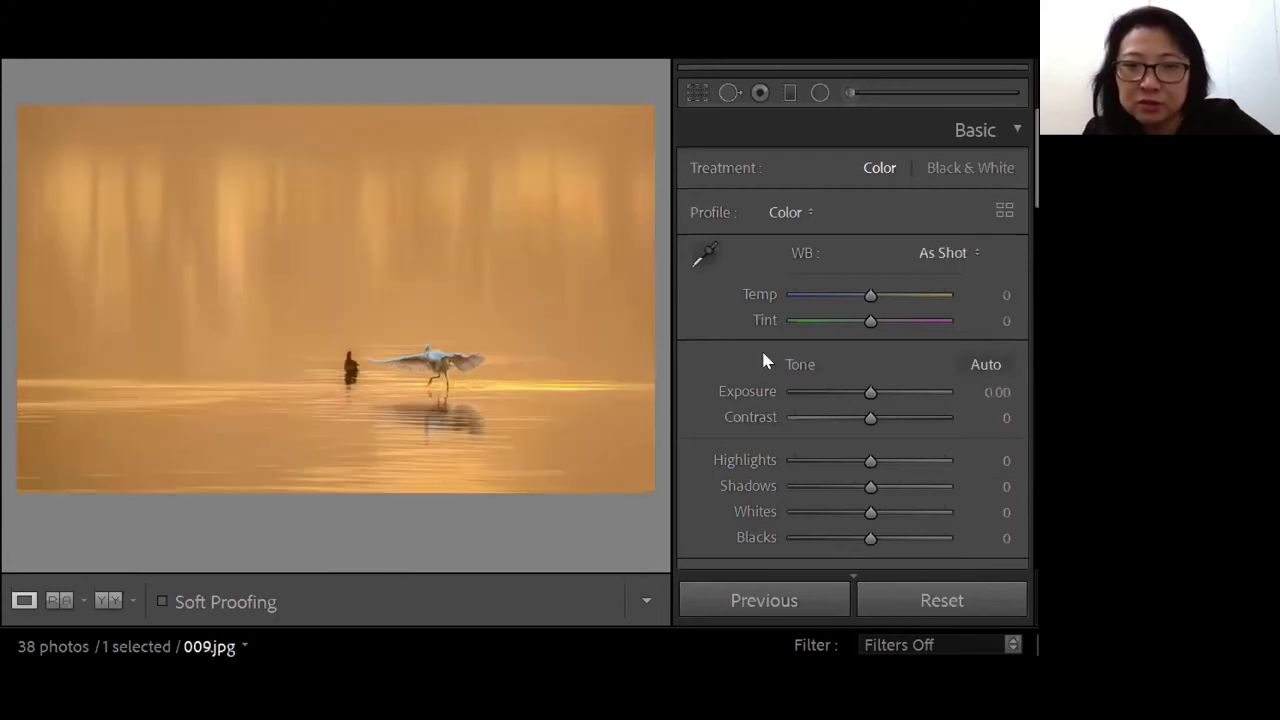
key("Left")
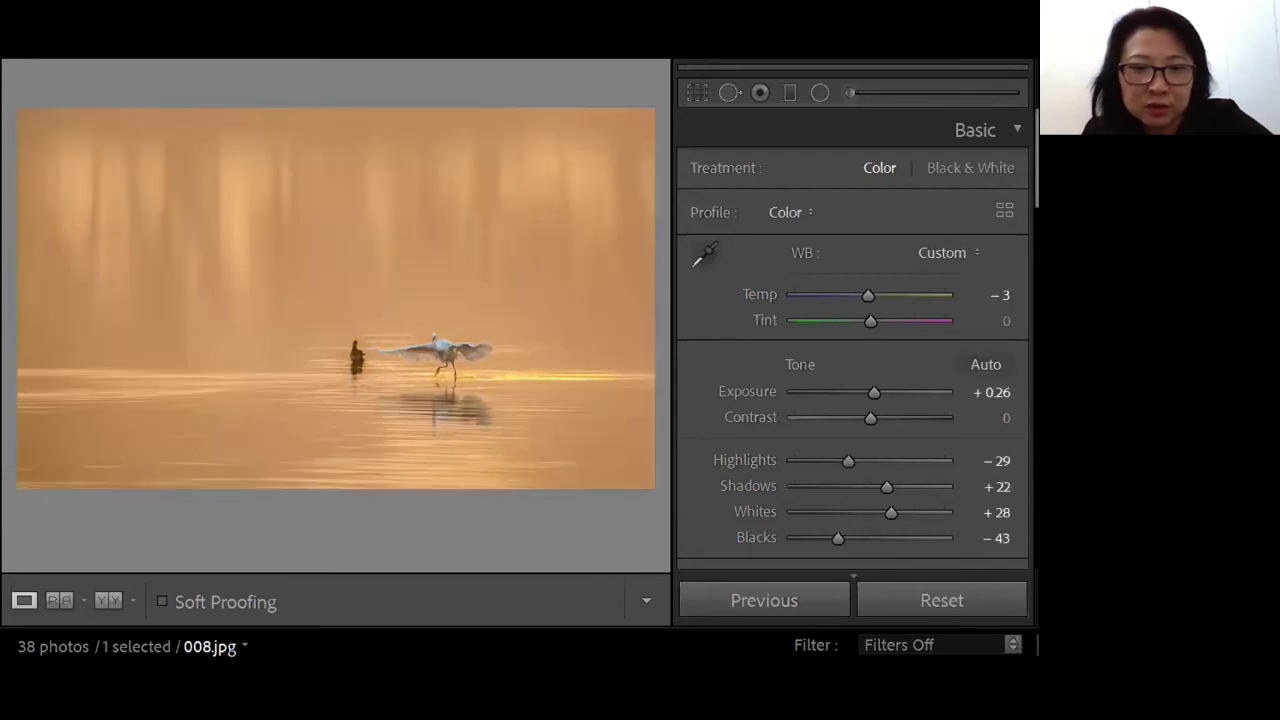
key("ctrl+shift+r")
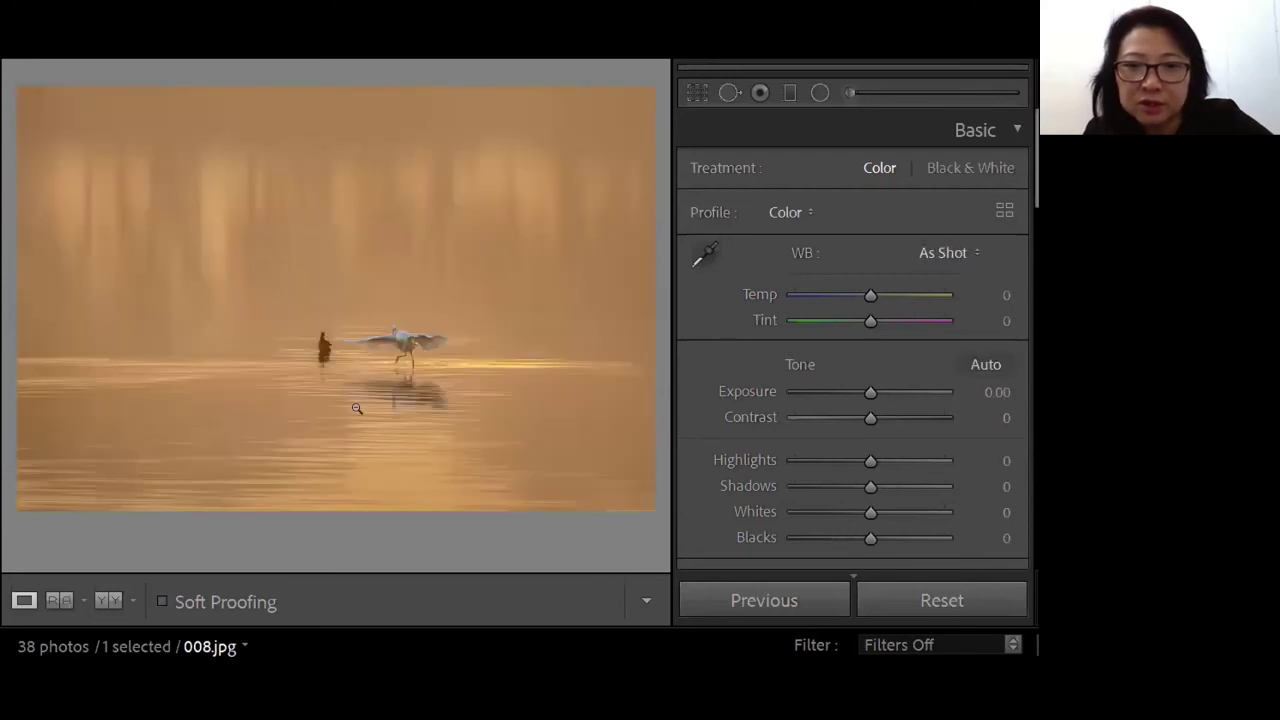
Step: Compare the unedited bird photo 008.jpg with the alternate version 009.jpg several times, finishing on 009.jpg
key("Right")
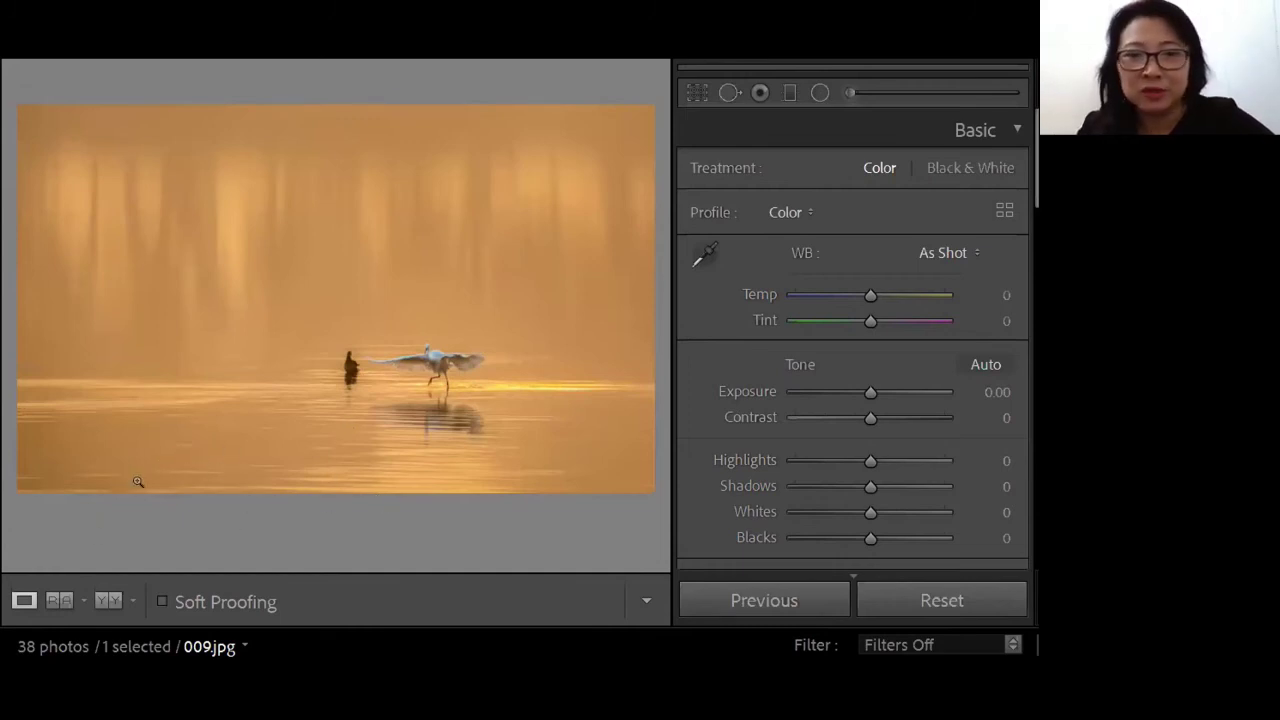
key("Left")
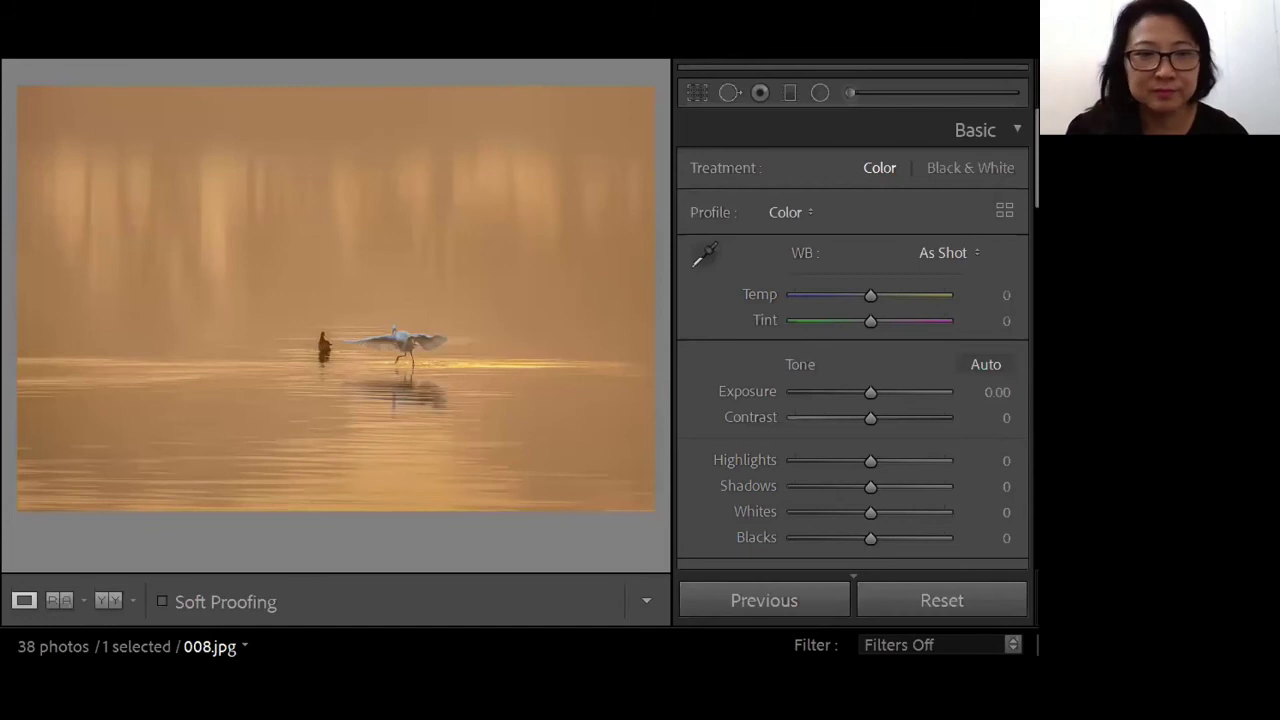
key("Right")
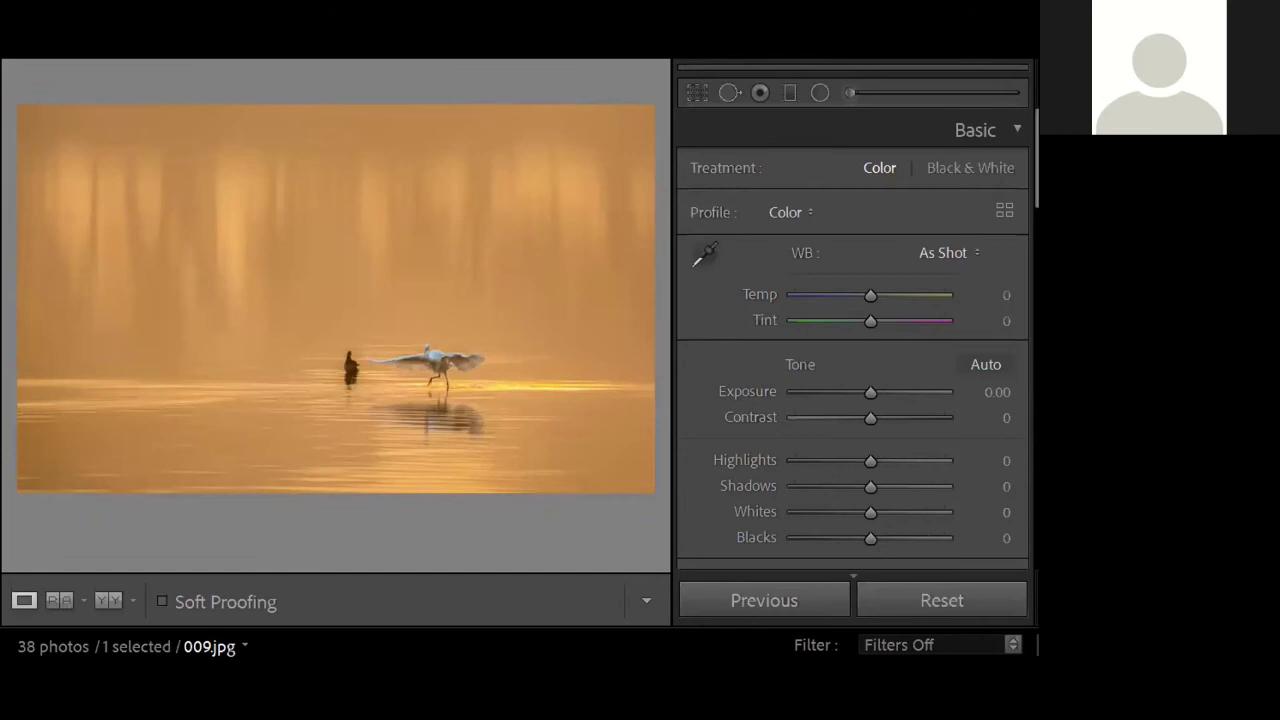
key("Left")
key("Right")
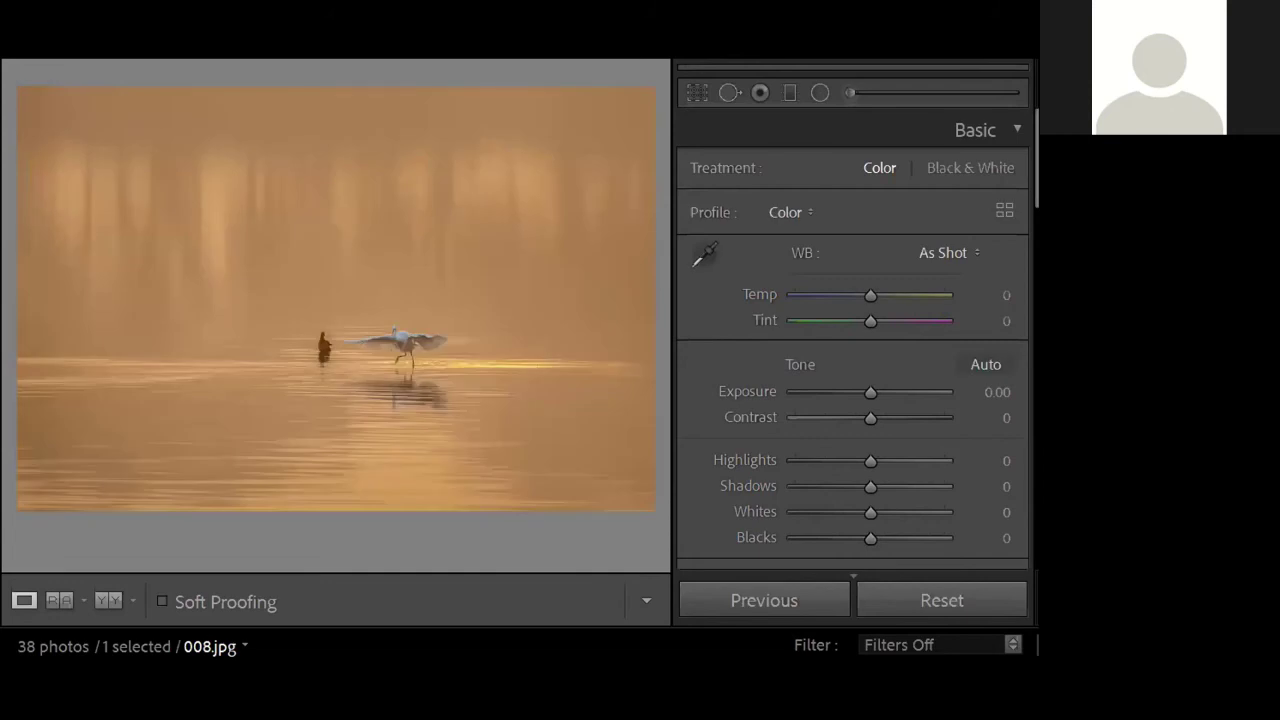
key("Left")
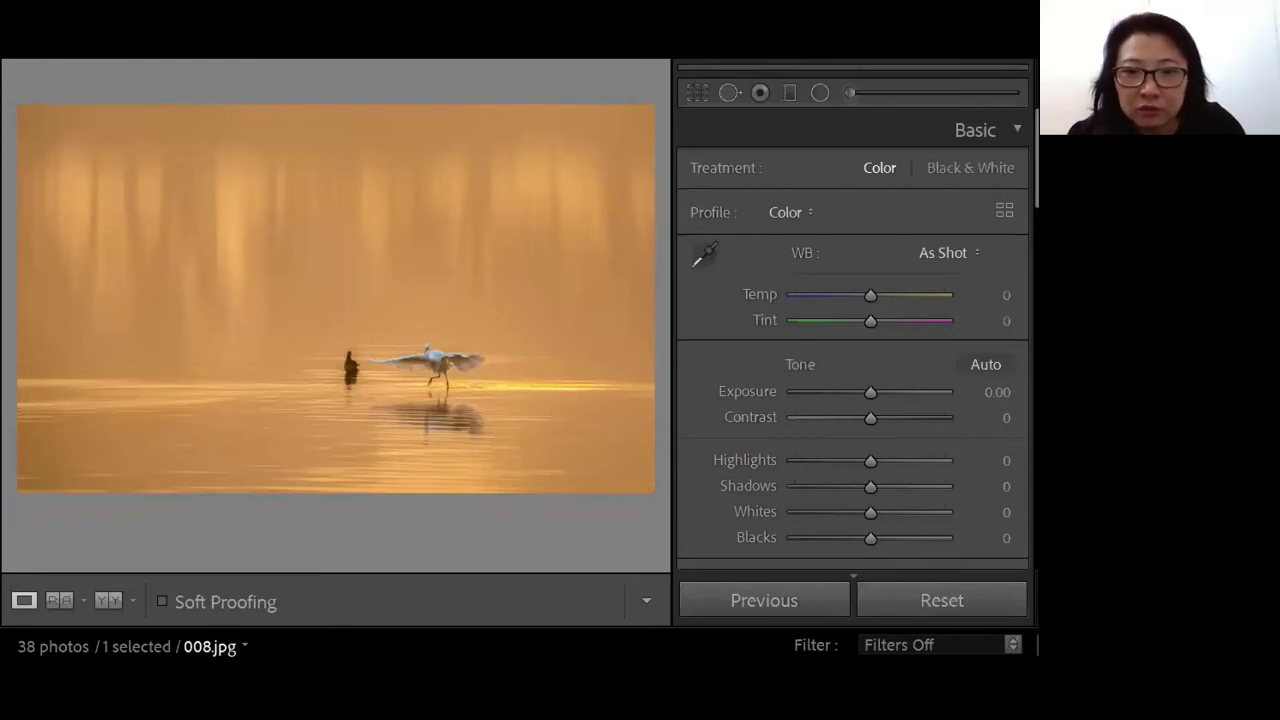
key("Right")
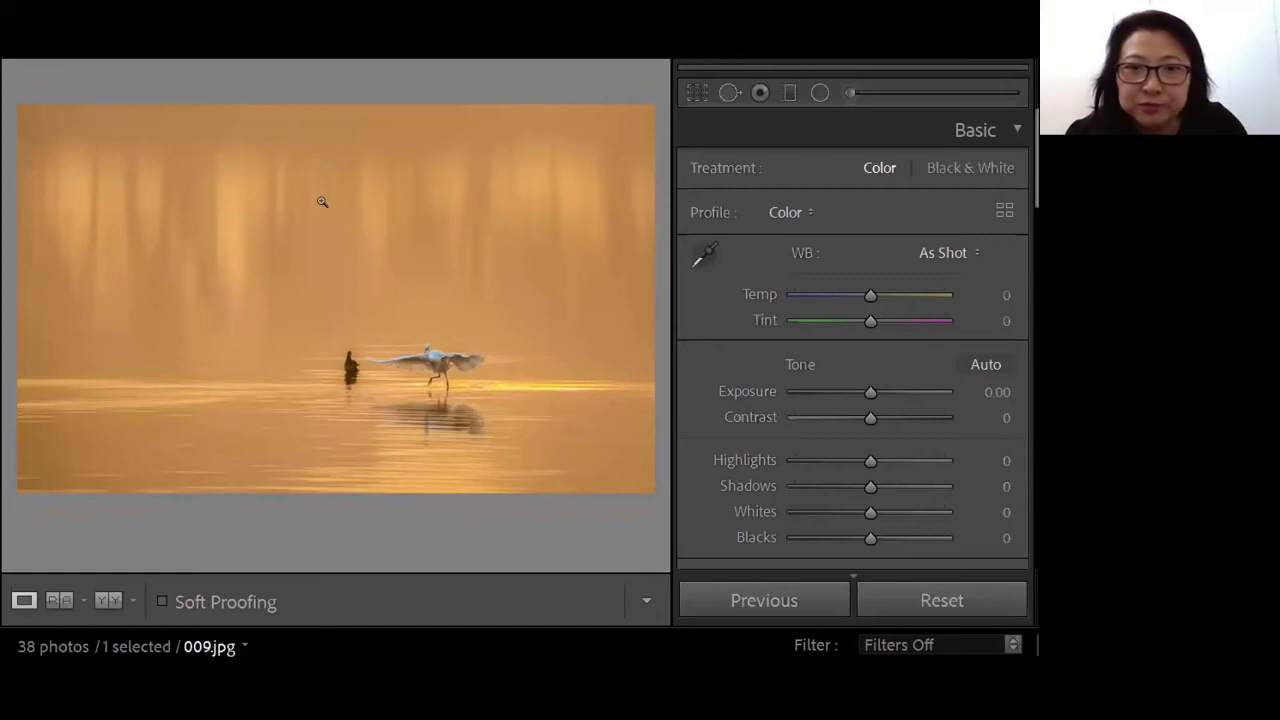
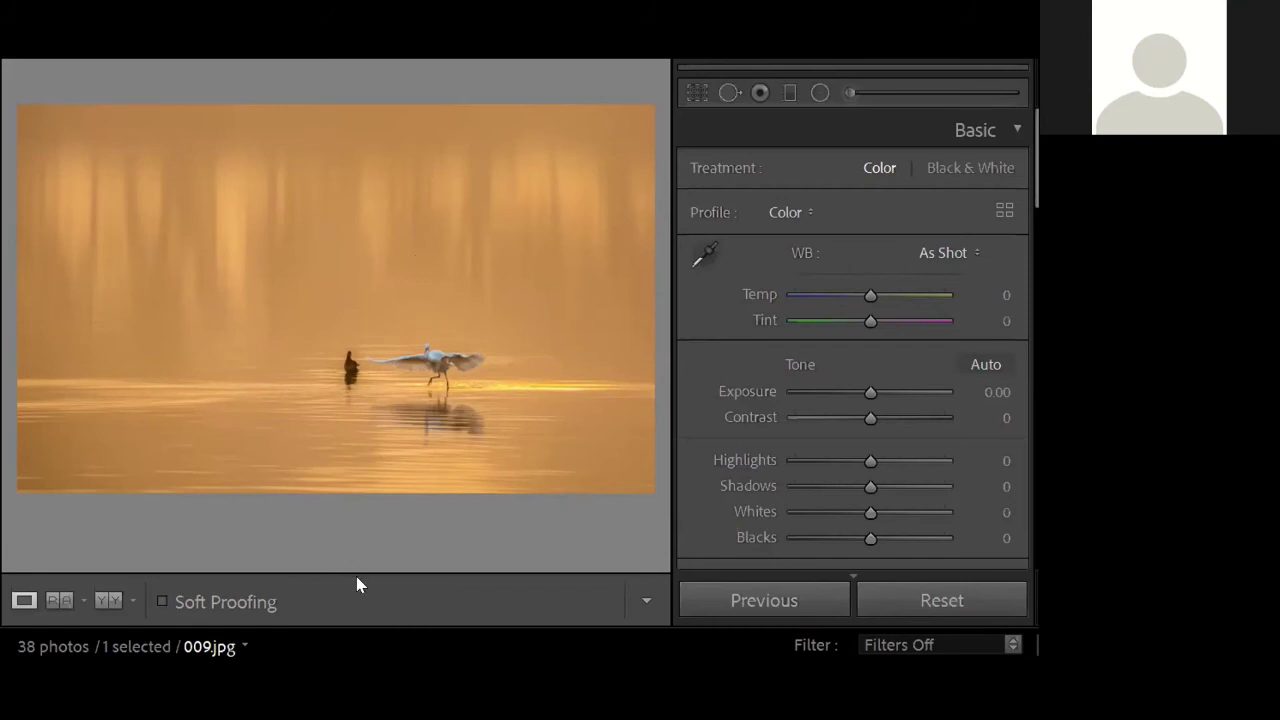
Step: Open the rose photo 021.jpg and crop off the stem, lower bloom and much of the black background at the right, trimming the top and left slightly
key("Right")
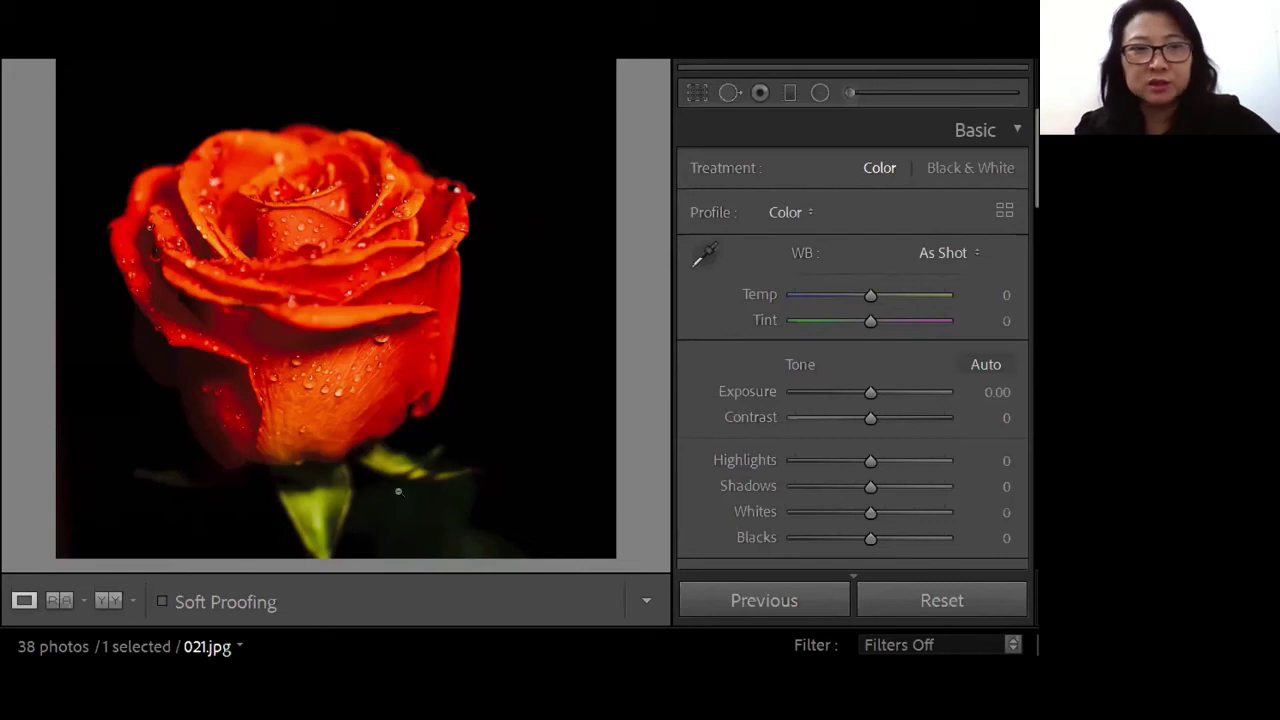
left_click(696, 93)
left_click_drag(333, 545, 337, 503)
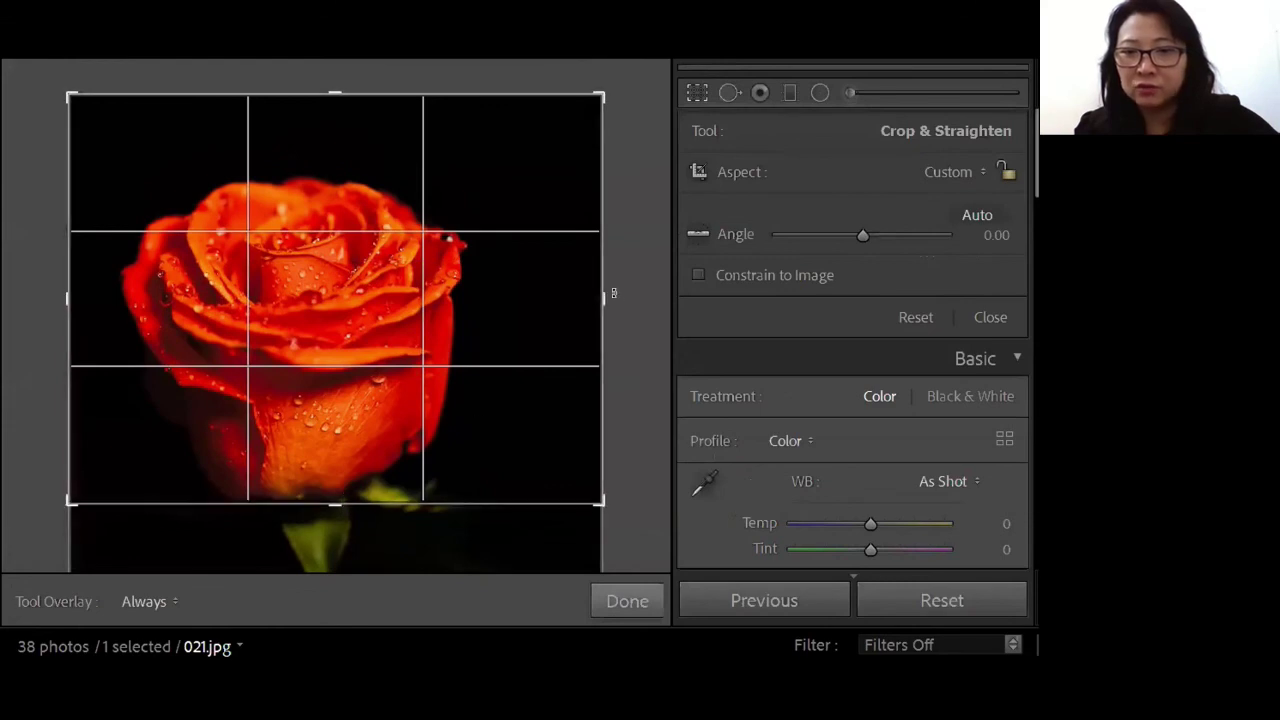
left_click_drag(583, 298, 540, 298)
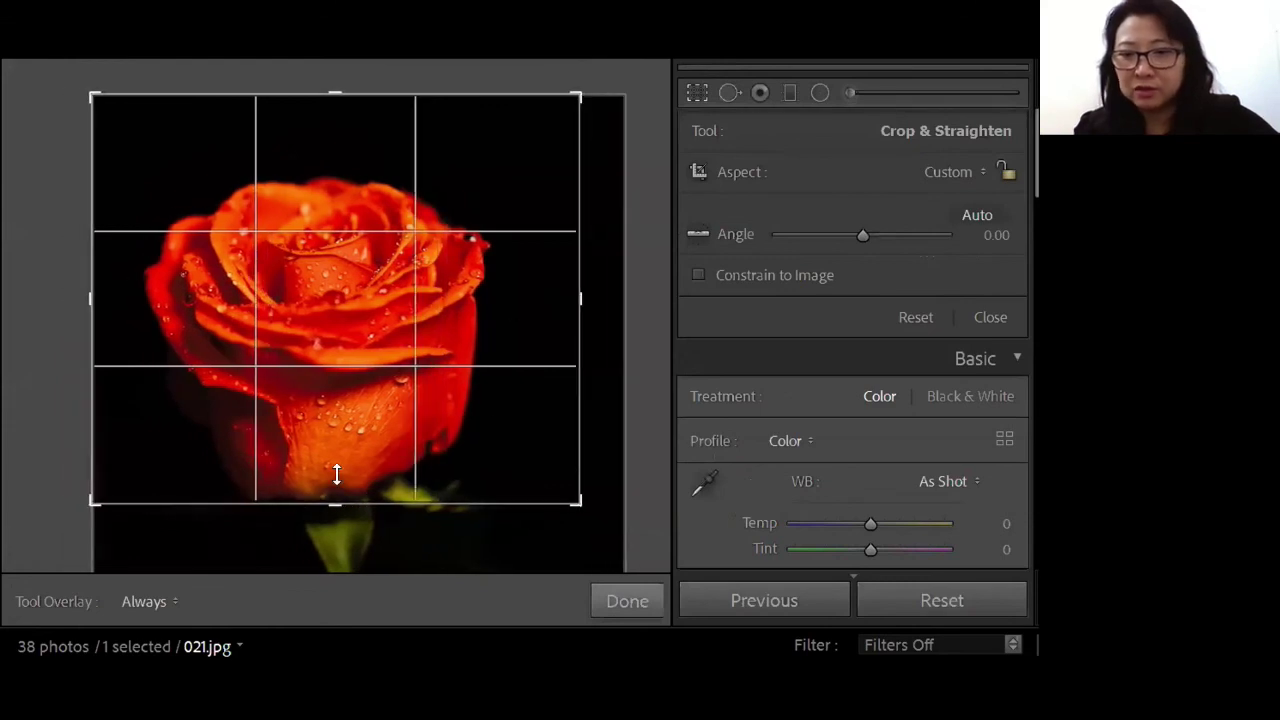
left_click_drag(336, 487, 349, 449)
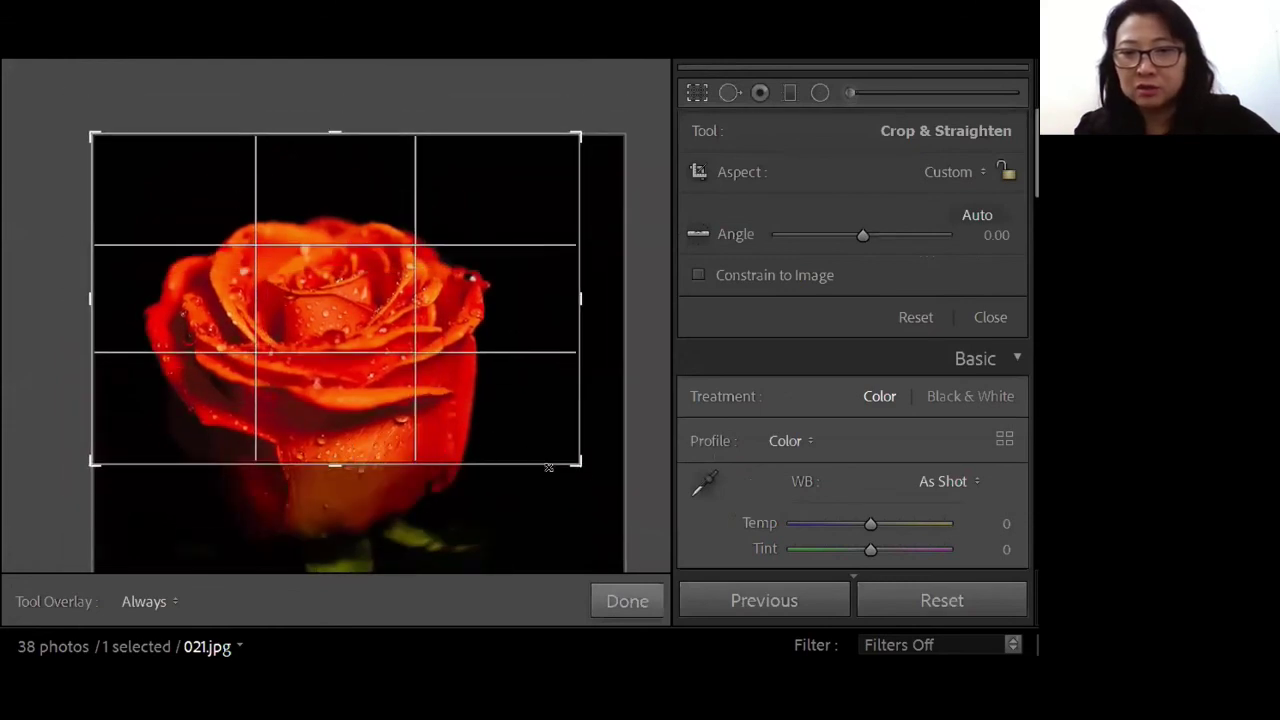
left_click_drag(337, 131, 337, 135)
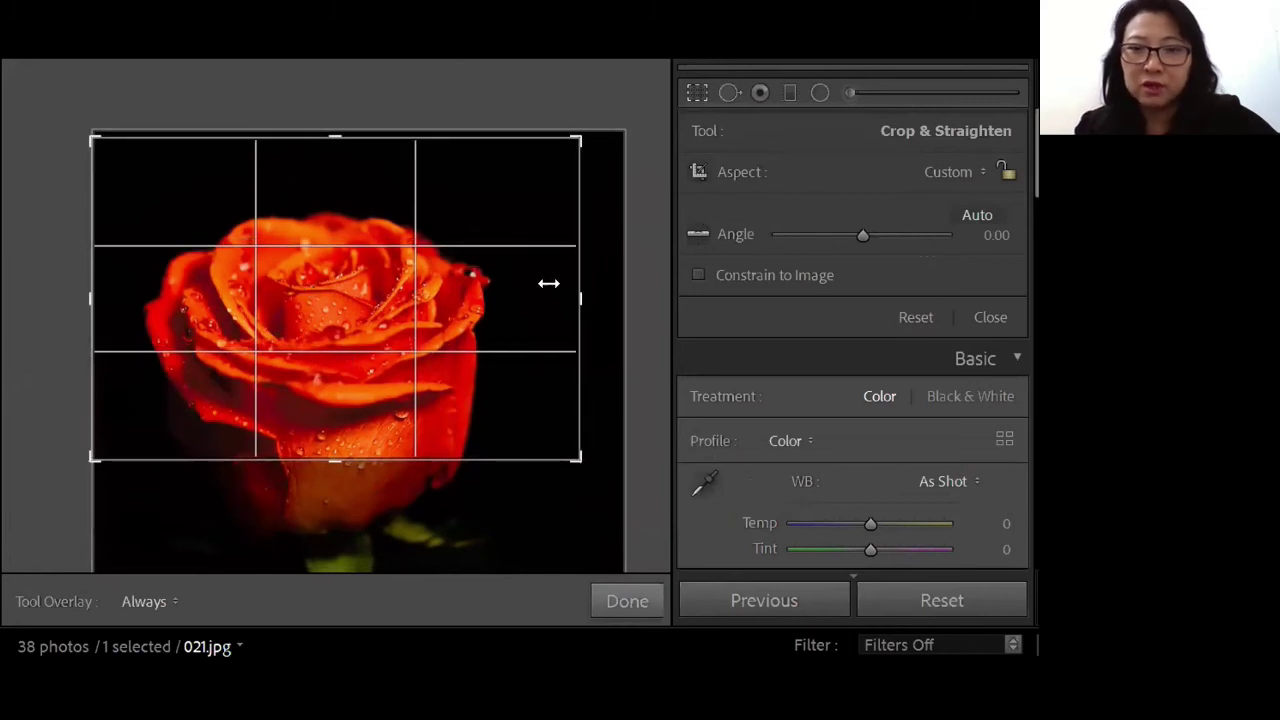
left_click_drag(566, 285, 541, 286)
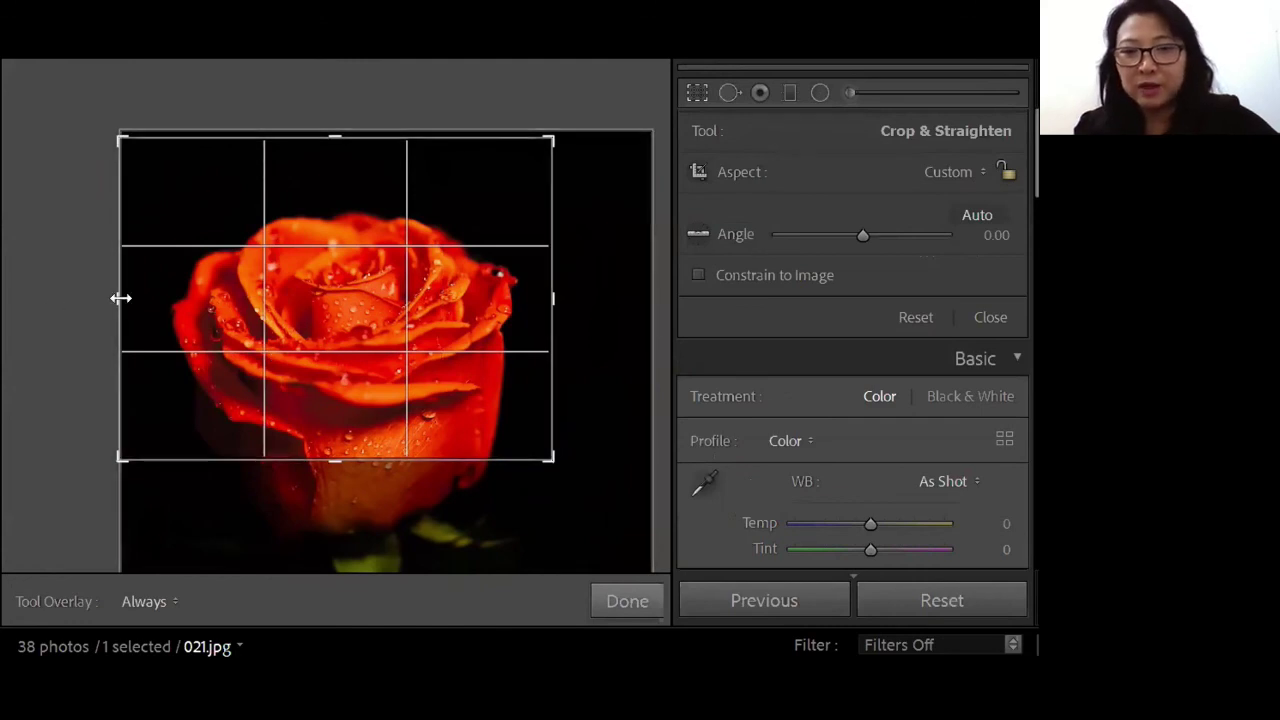
left_click_drag(120, 298, 126, 297)
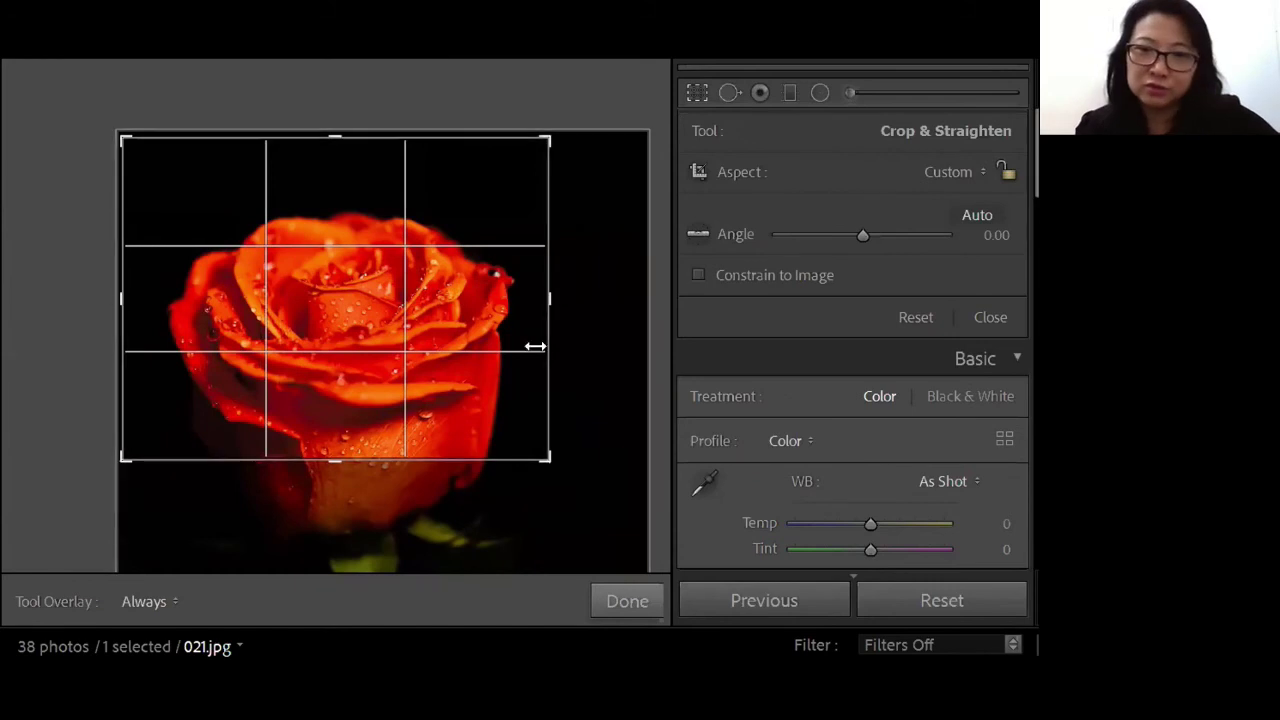
Step: Rotate the rose crop to an angle of 20.52, tighten it around the upper petals and apply it
left_click_drag(594, 462, 512, 536)
left_click_drag(281, 458, 294, 416)
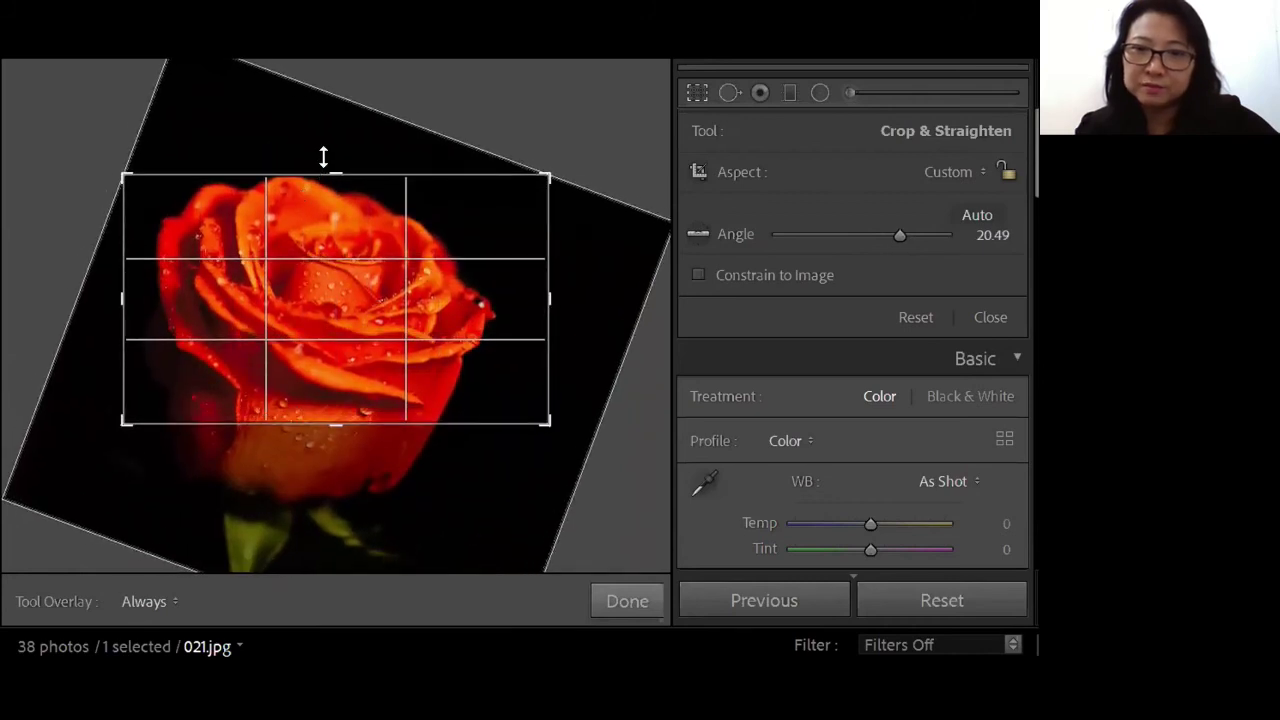
left_click_drag(129, 271, 142, 288)
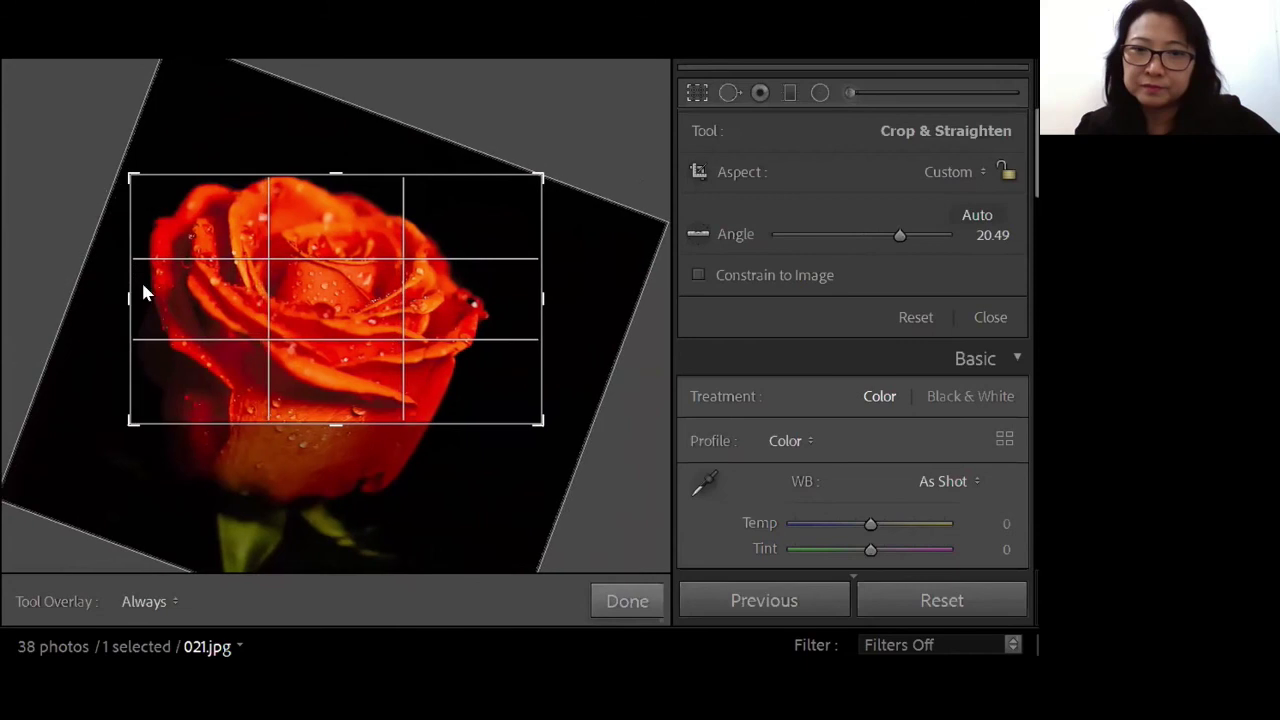
left_click_drag(534, 286, 518, 288)
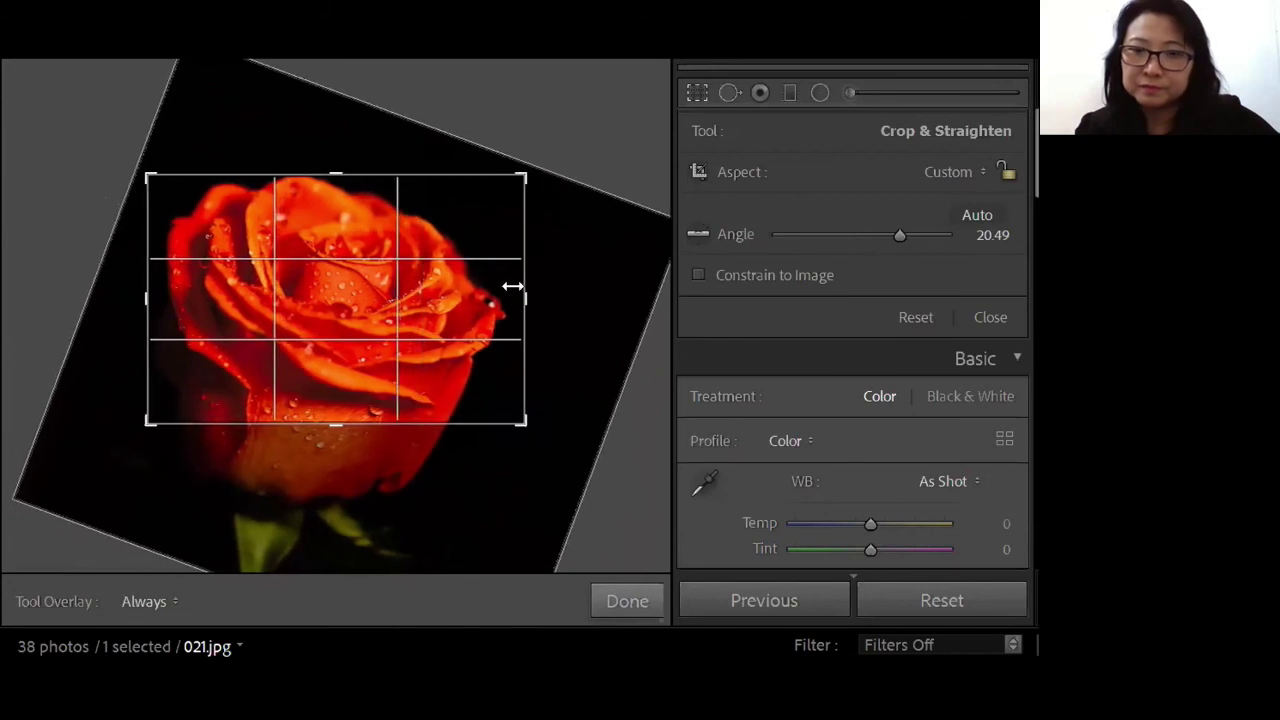
mouse_move(325, 415)
left_mouse_down()
mouse_move(340, 399)
mouse_move(337, 435)
mouse_move(323, 386)
mouse_move(334, 337)
mouse_move(337, 429)
mouse_move(339, 405)
left_mouse_up()
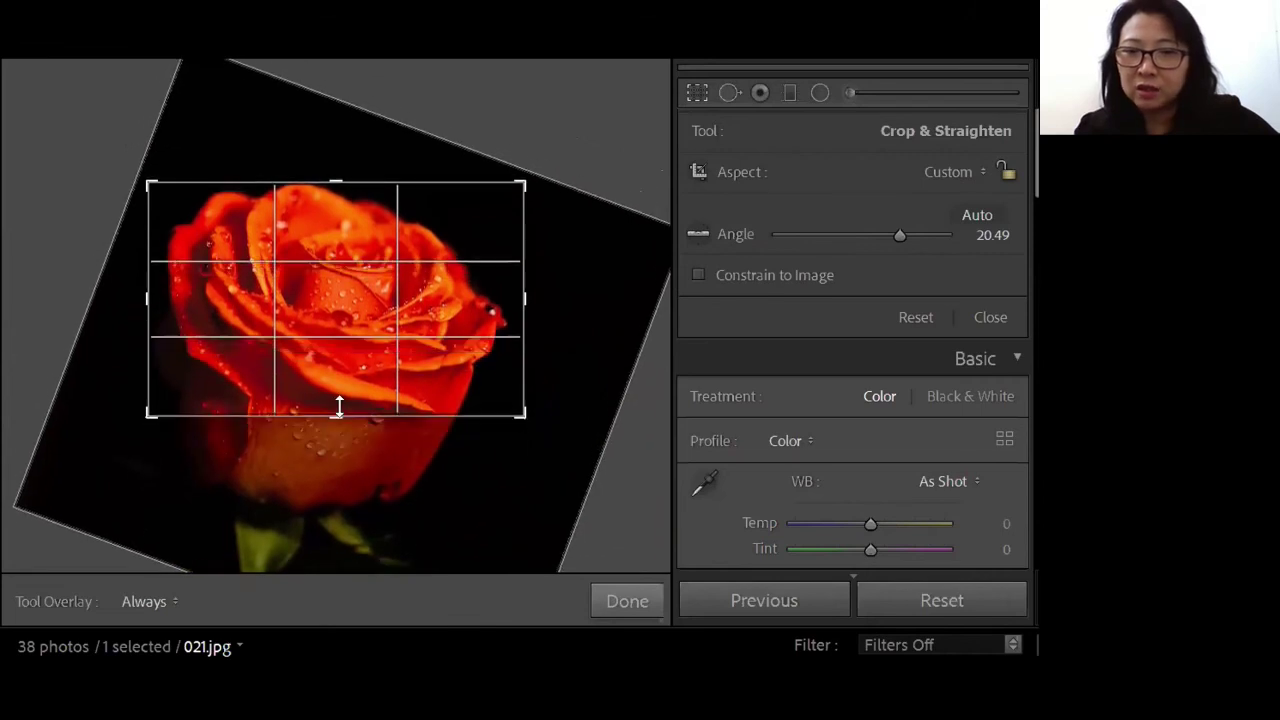
left_click_drag(561, 434, 566, 443)
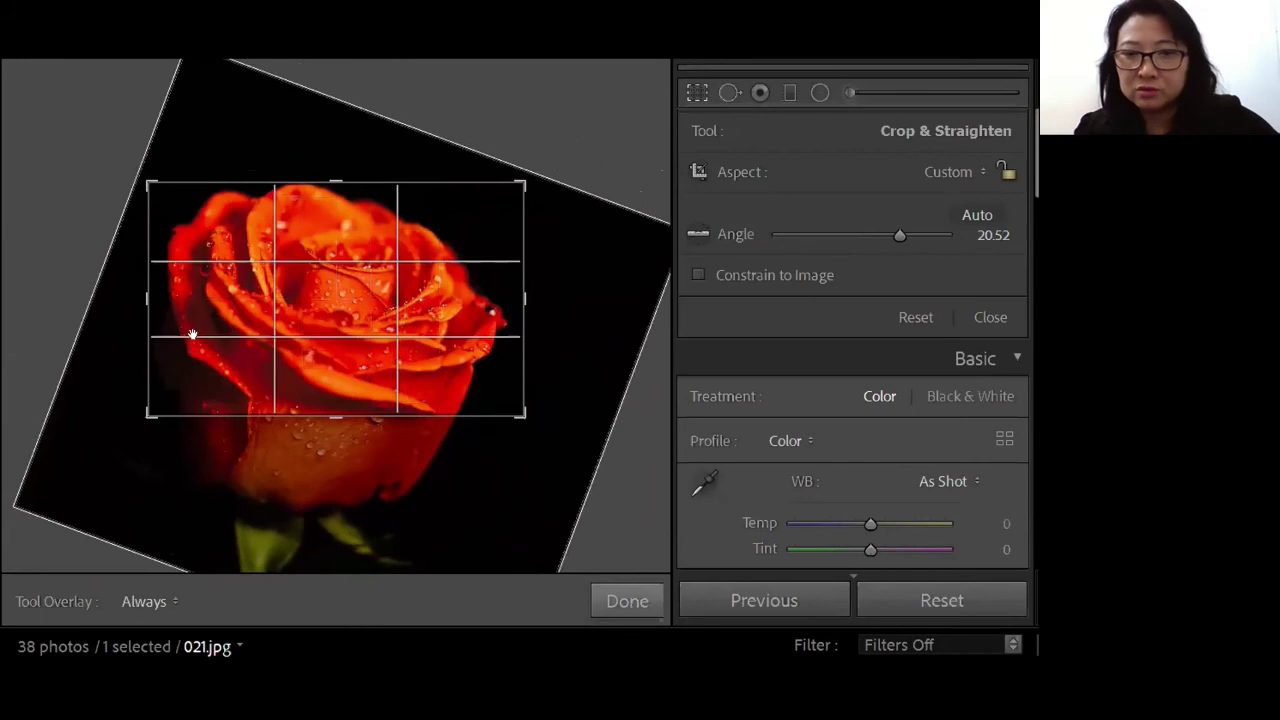
left_click_drag(140, 303, 152, 304)
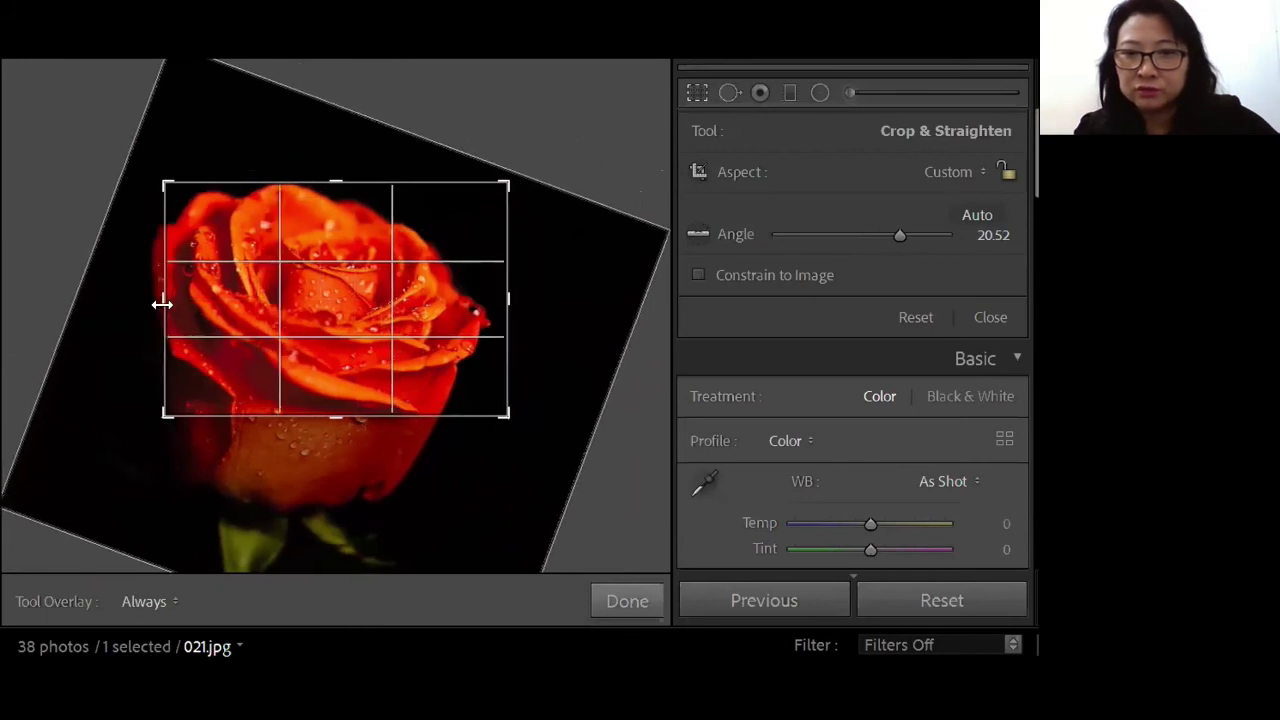
left_click_drag(501, 297, 492, 297)
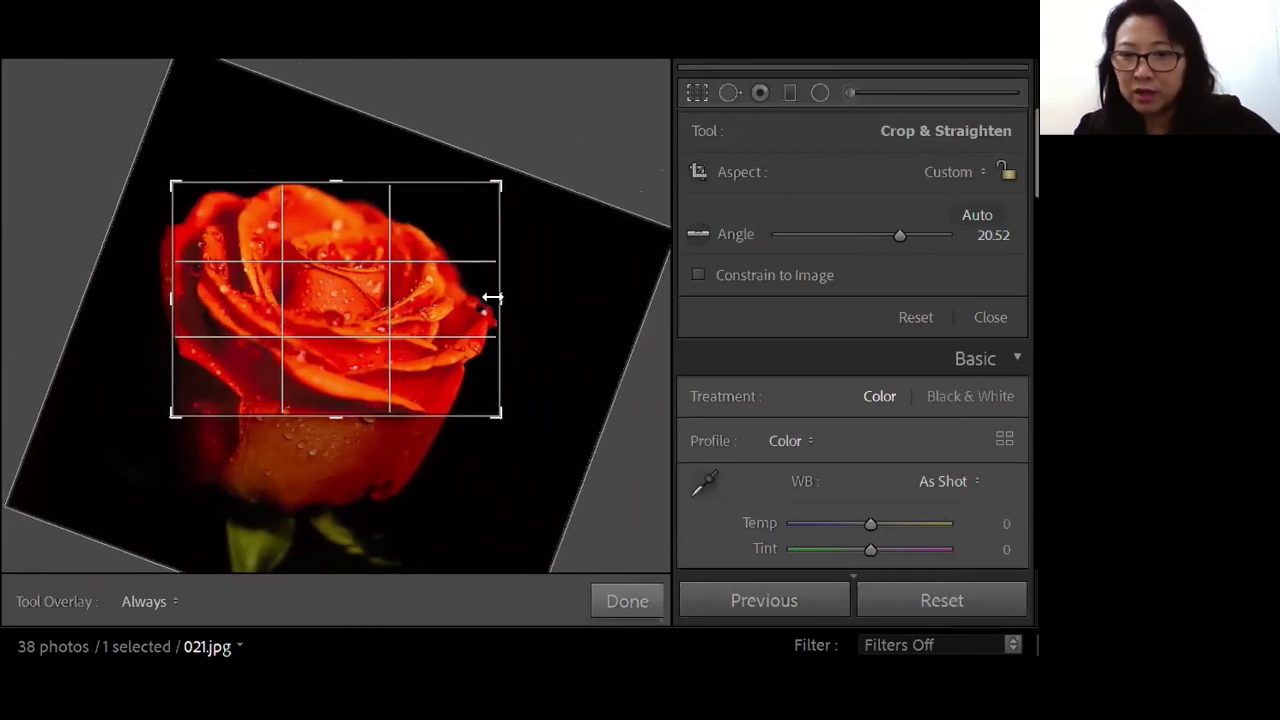
left_click_drag(335, 413, 337, 407)
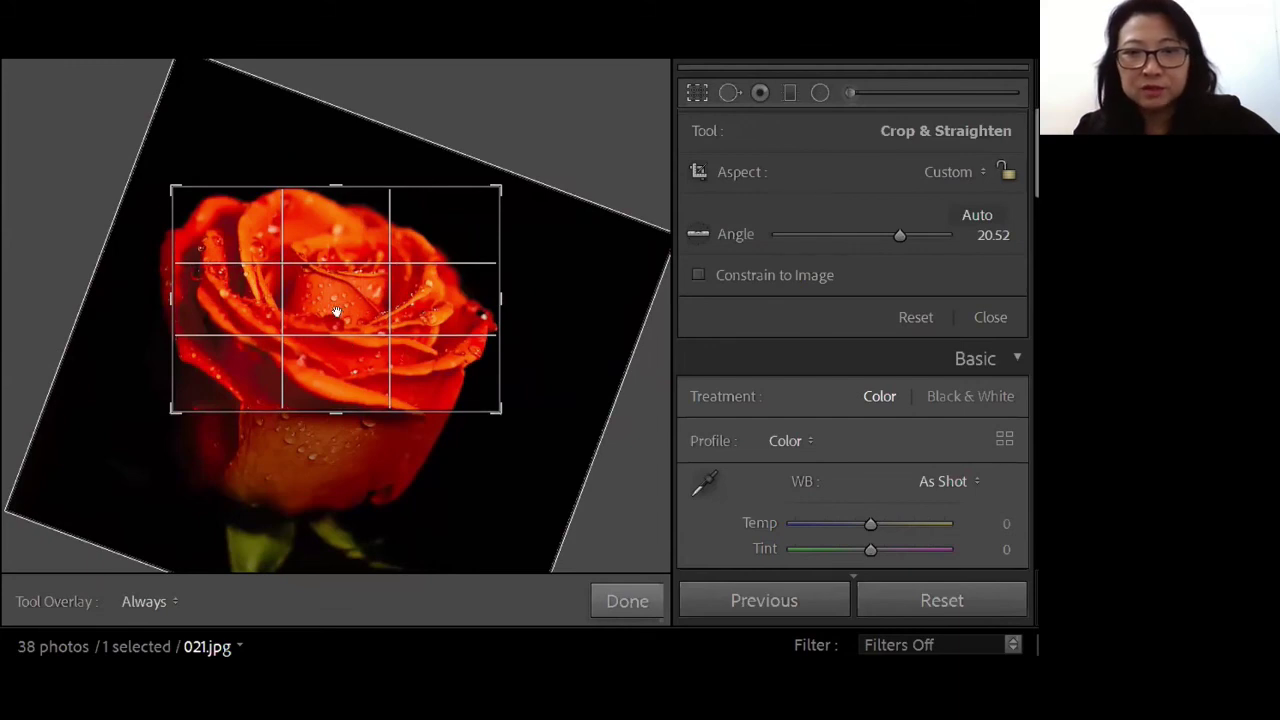
double_click(470, 360)
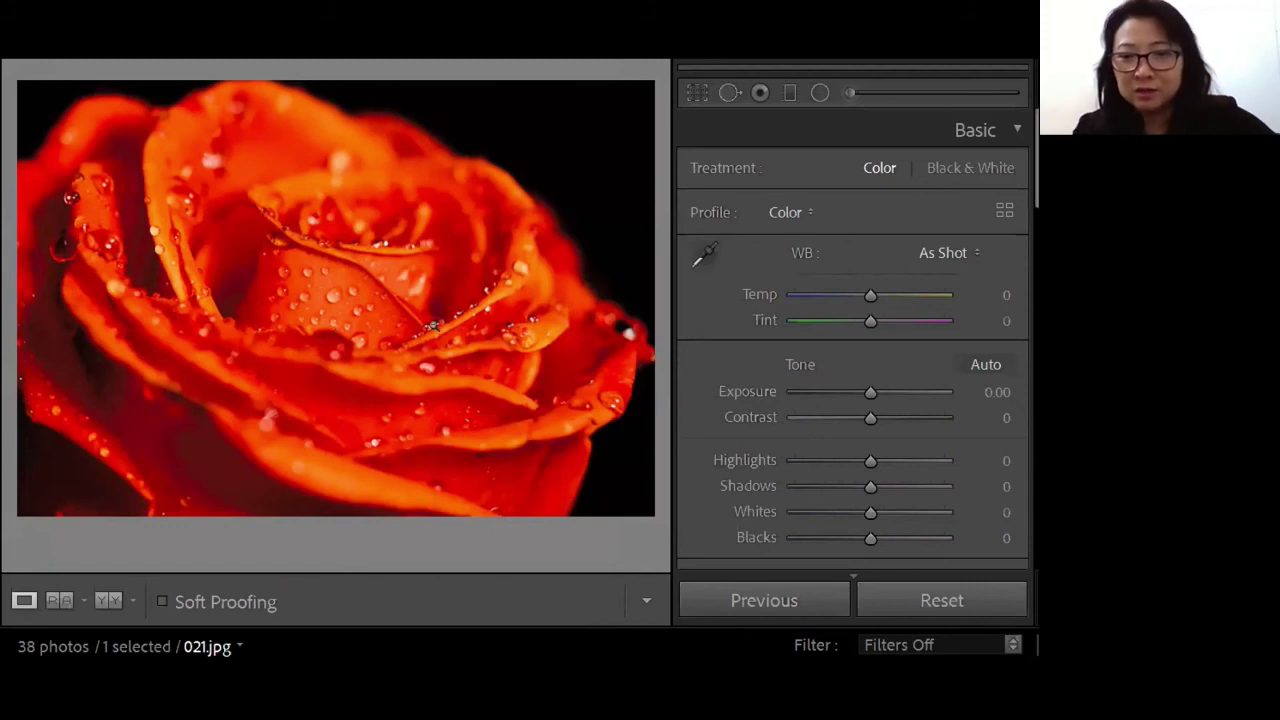
Step: Compare the cropped rose 021.jpg with the alternate version 023.jpg, both in full view and zoomed in on the petals
key("Right")
key("Right")
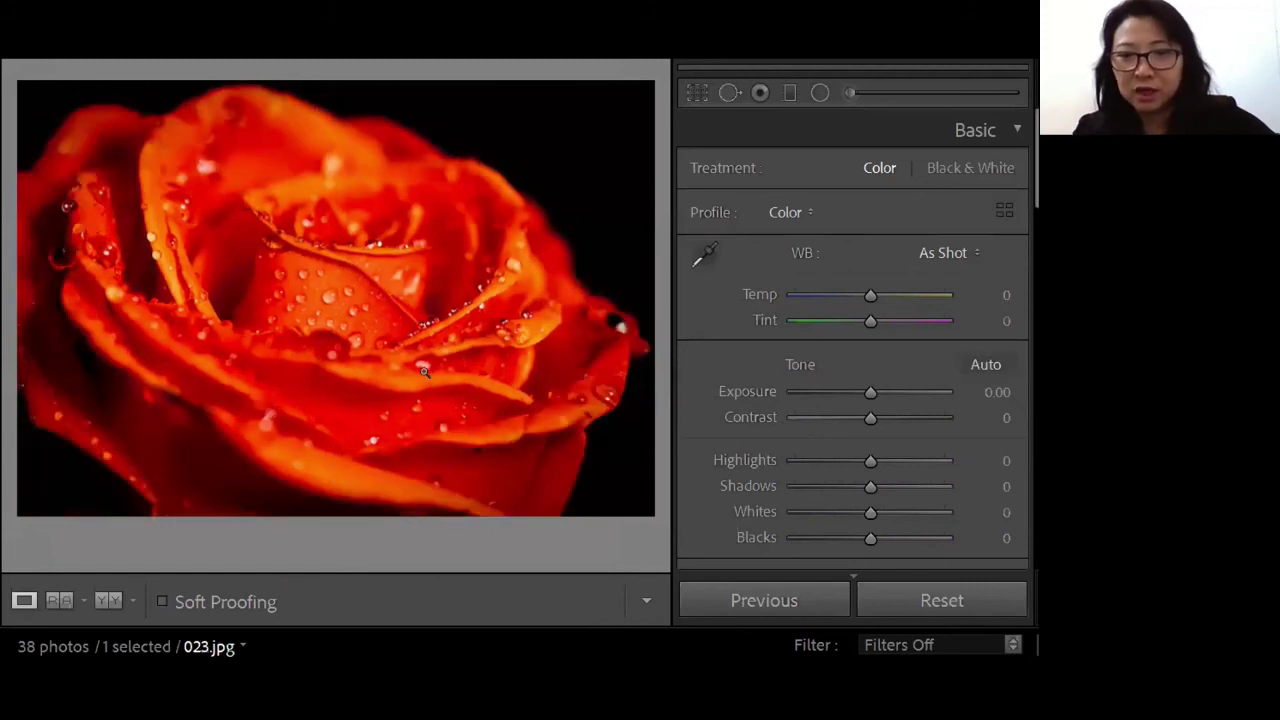
left_click(423, 370)
key("Left")
key("Left")
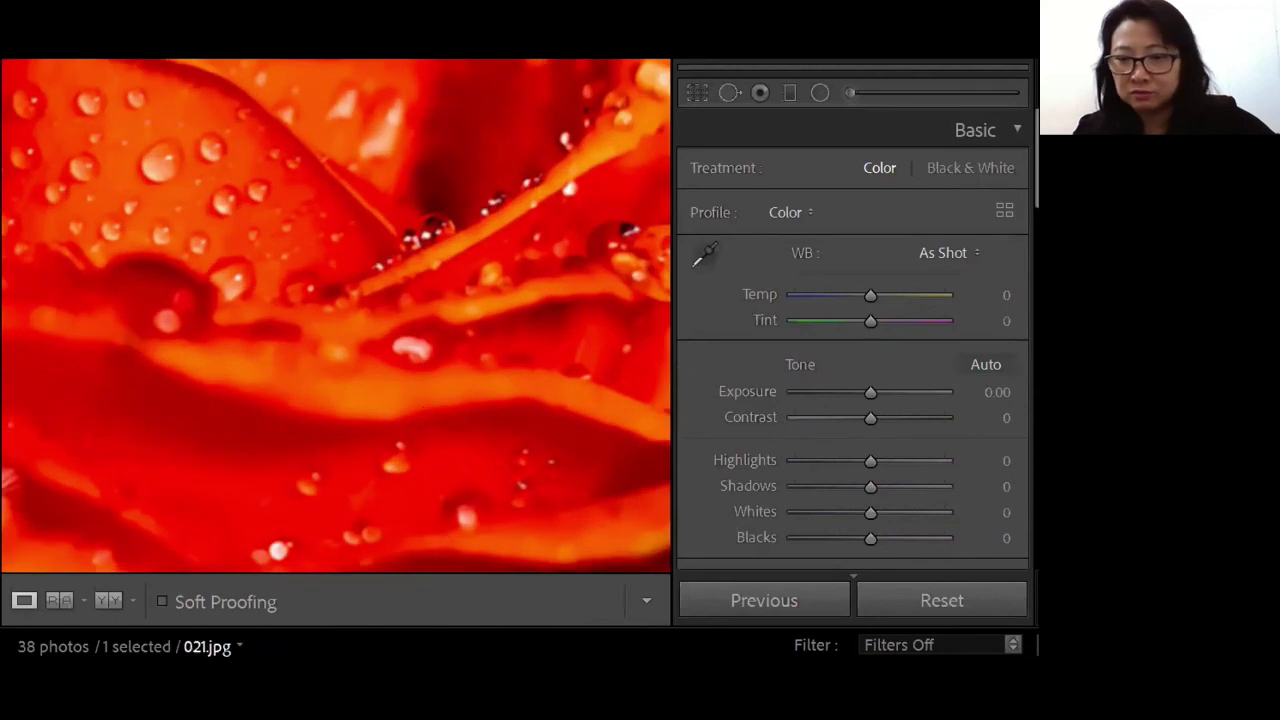
key("Right")
key("z")
key("Left")
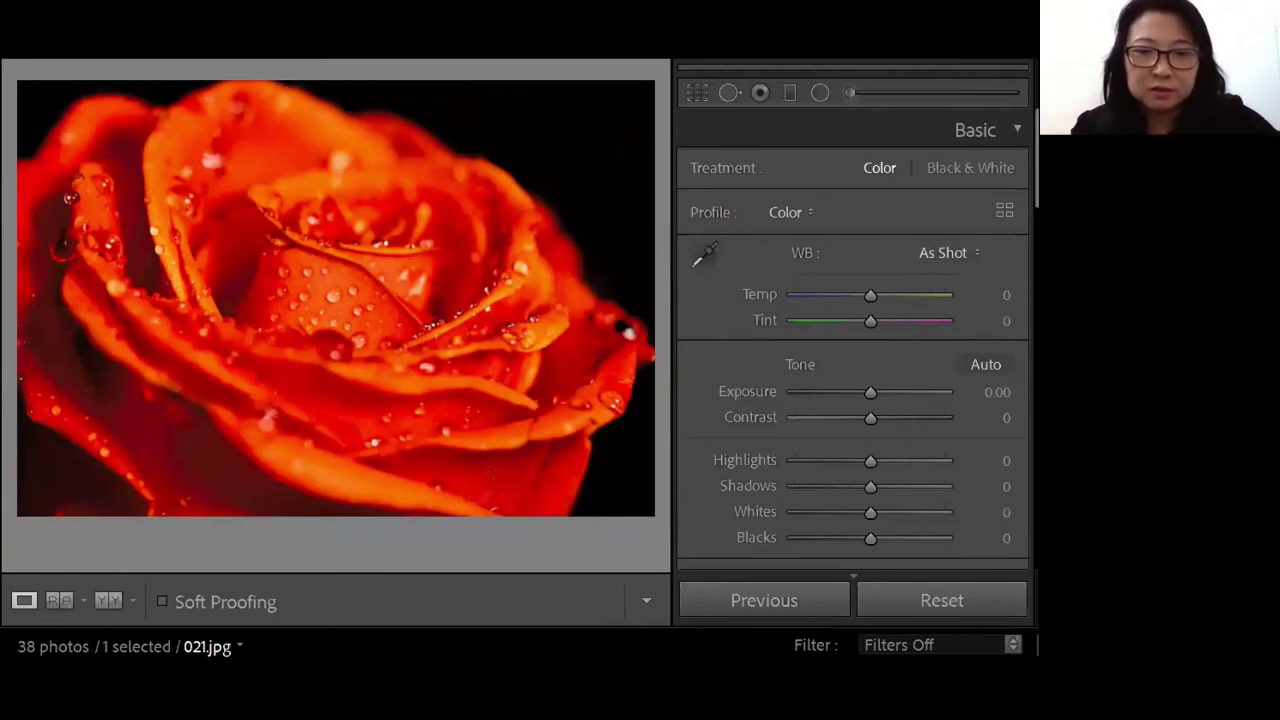
Step: Compare the original and cropped versions of the rose photo 021.jpg twice, finishing on the cropped version
key("z")
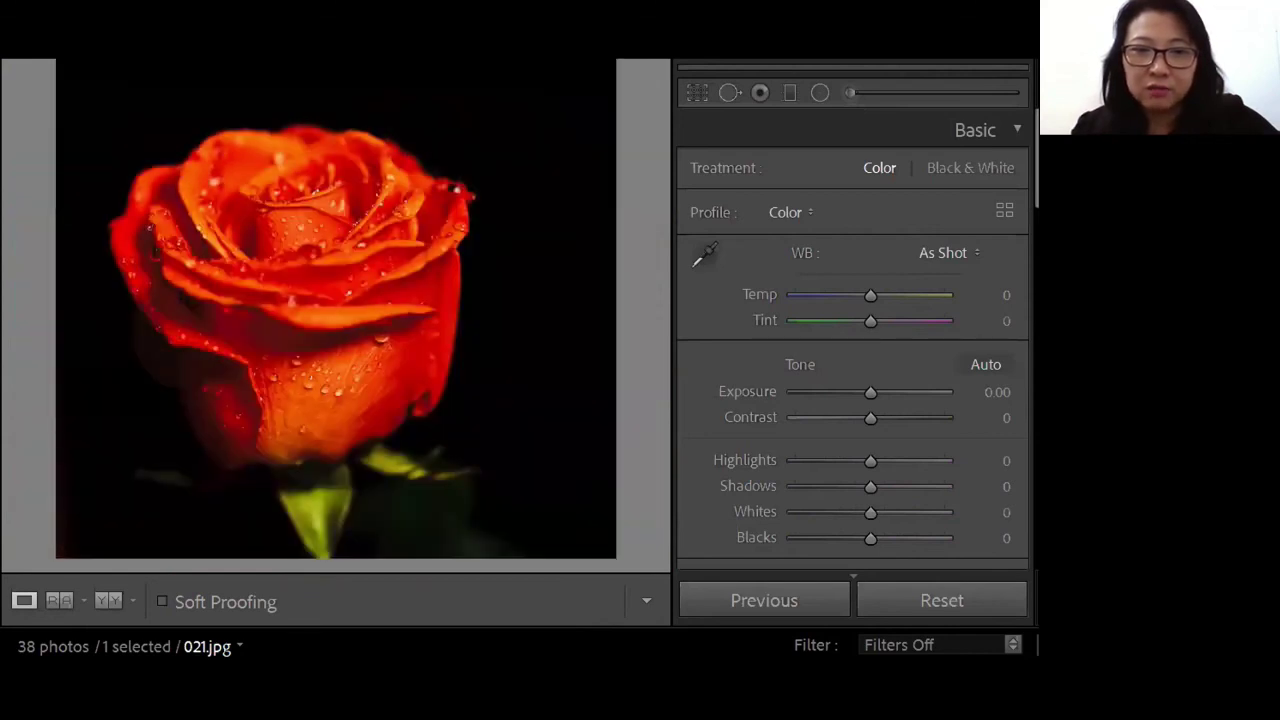
key("backslash")
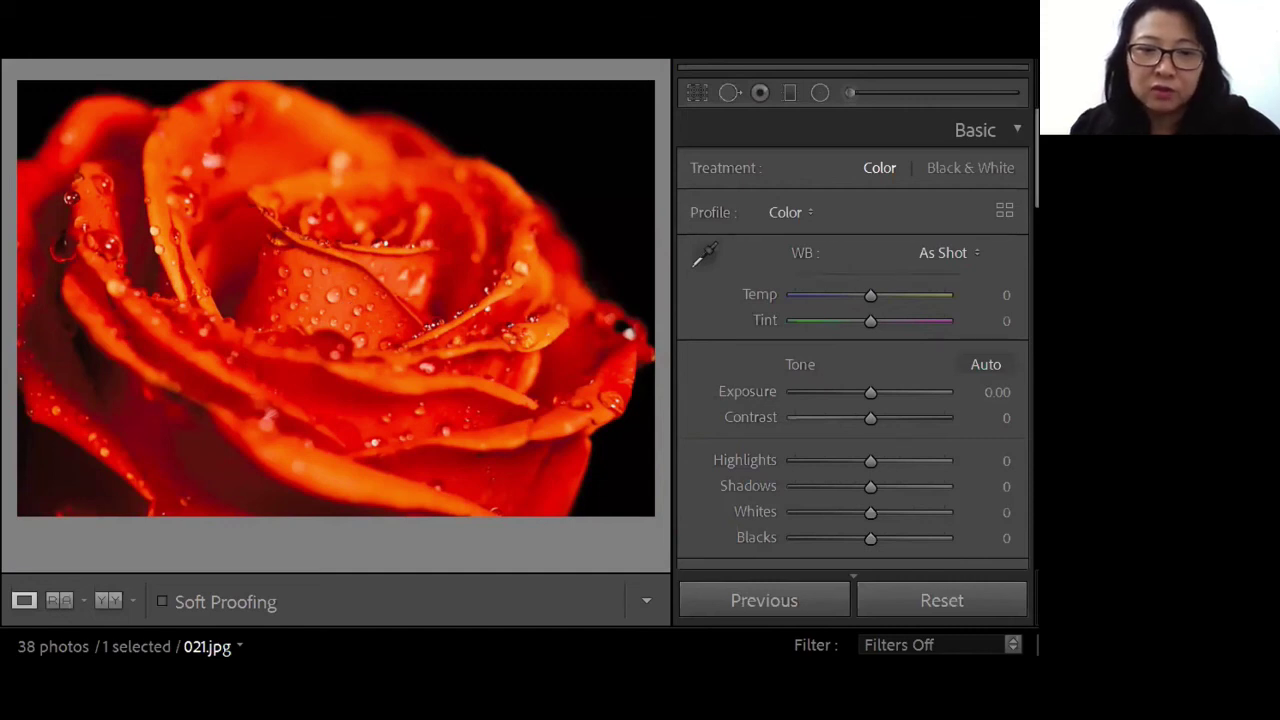
left_click(194, 453)
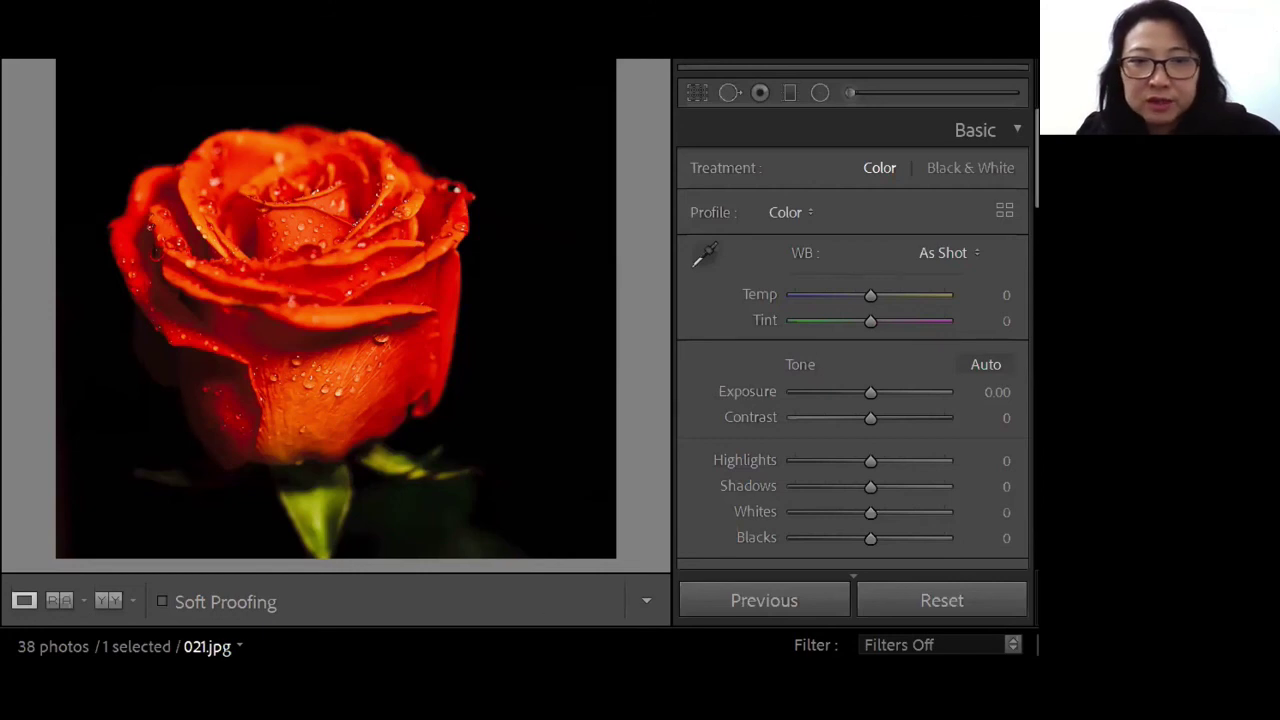
left_click(184, 276)
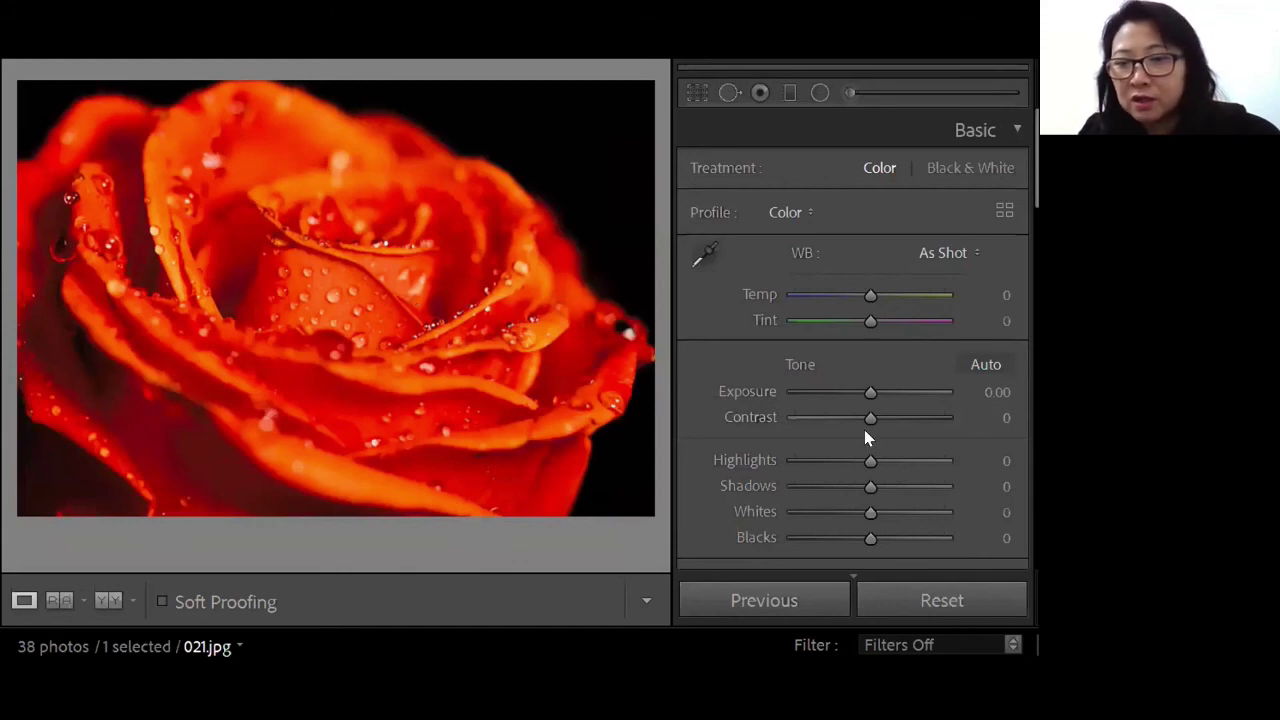
Step: Try a Vibrance adjustment on the cropped rose and set its white balance to Temp +1
scroll(873, 444, "down", 5)
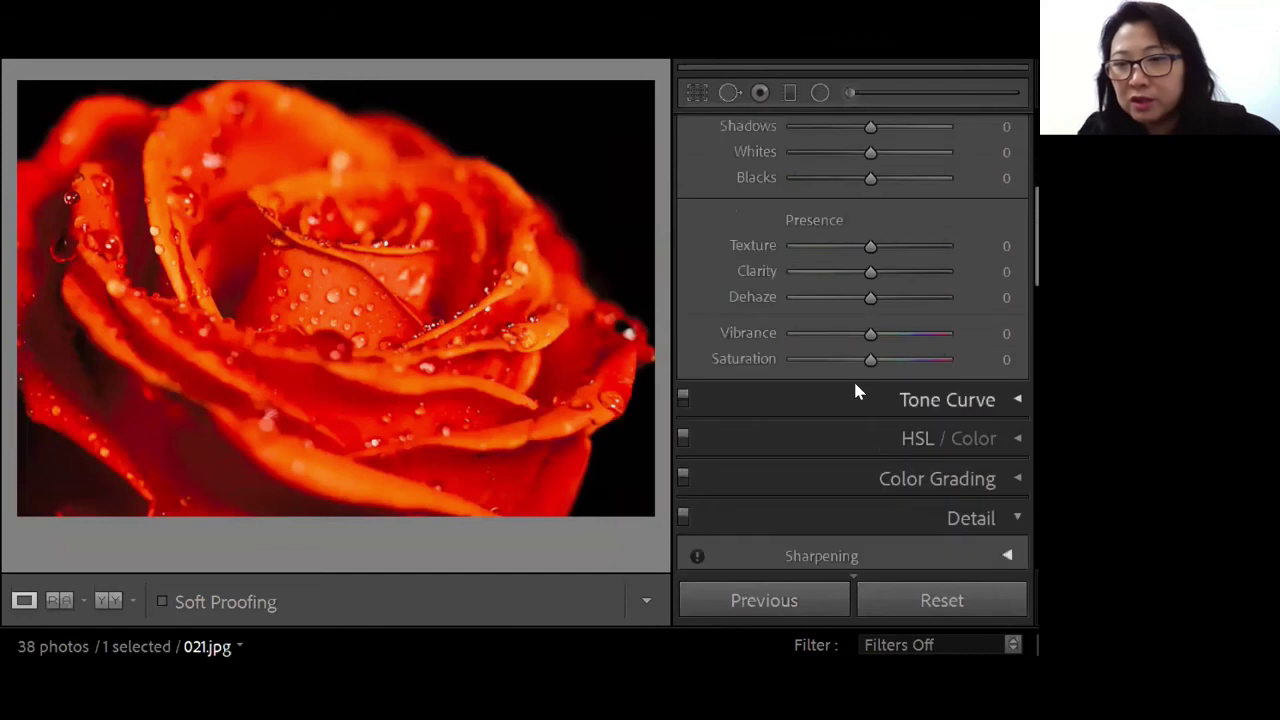
left_click_drag(869, 334, 886, 334)
scroll(790, 285, "up", 5)
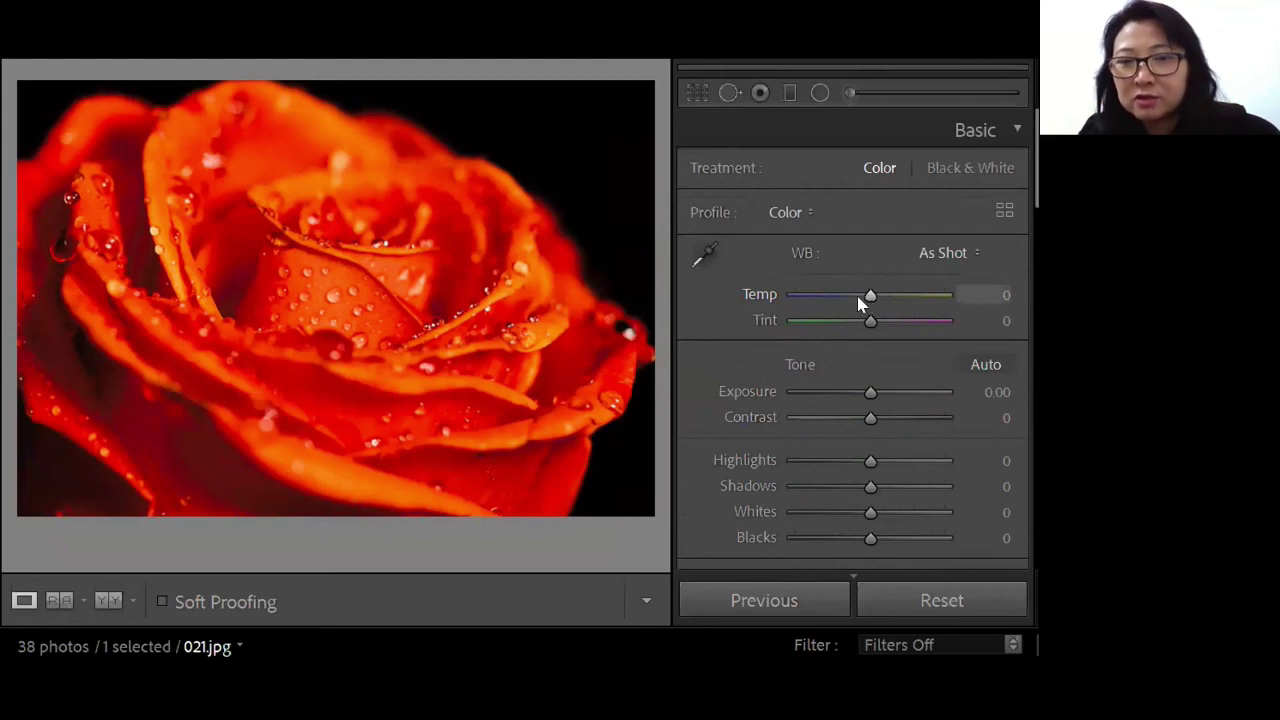
left_click_drag(868, 296, 868, 296)
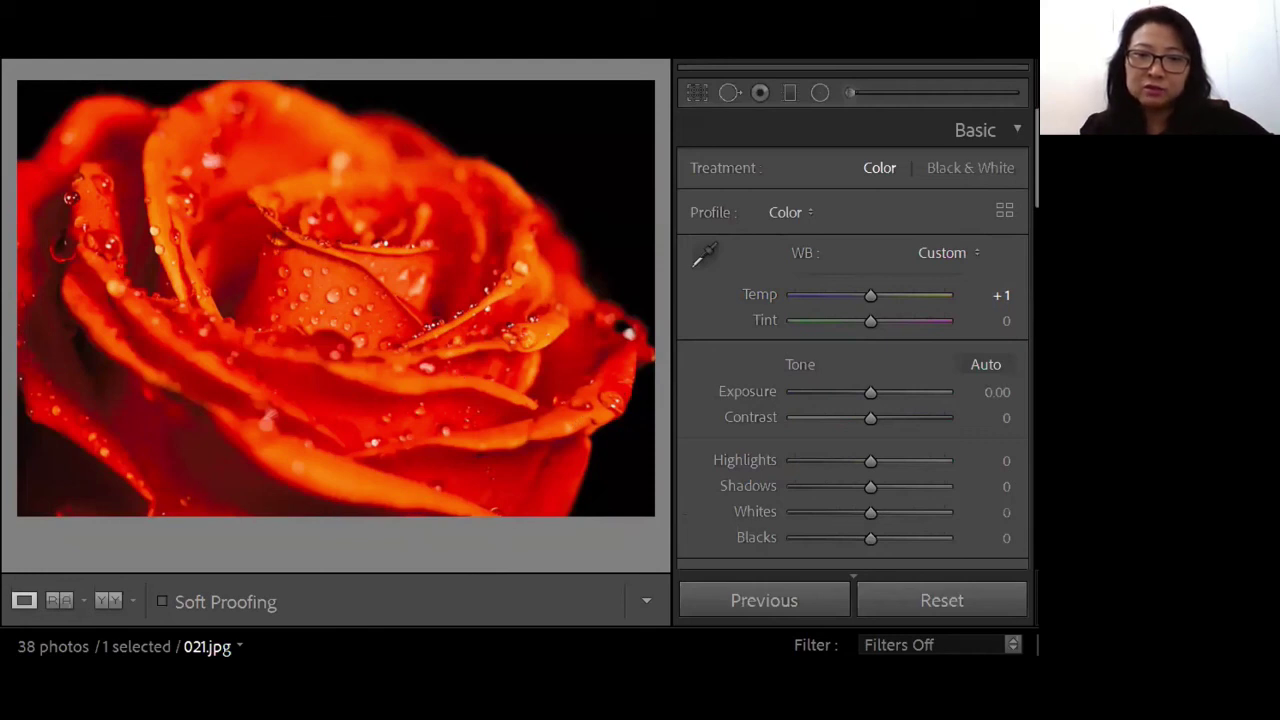
Step: Switch the rose photo between its original and its cropped, warmed version for comparison, finishing on the edited version
key("ctrl+shift+r")
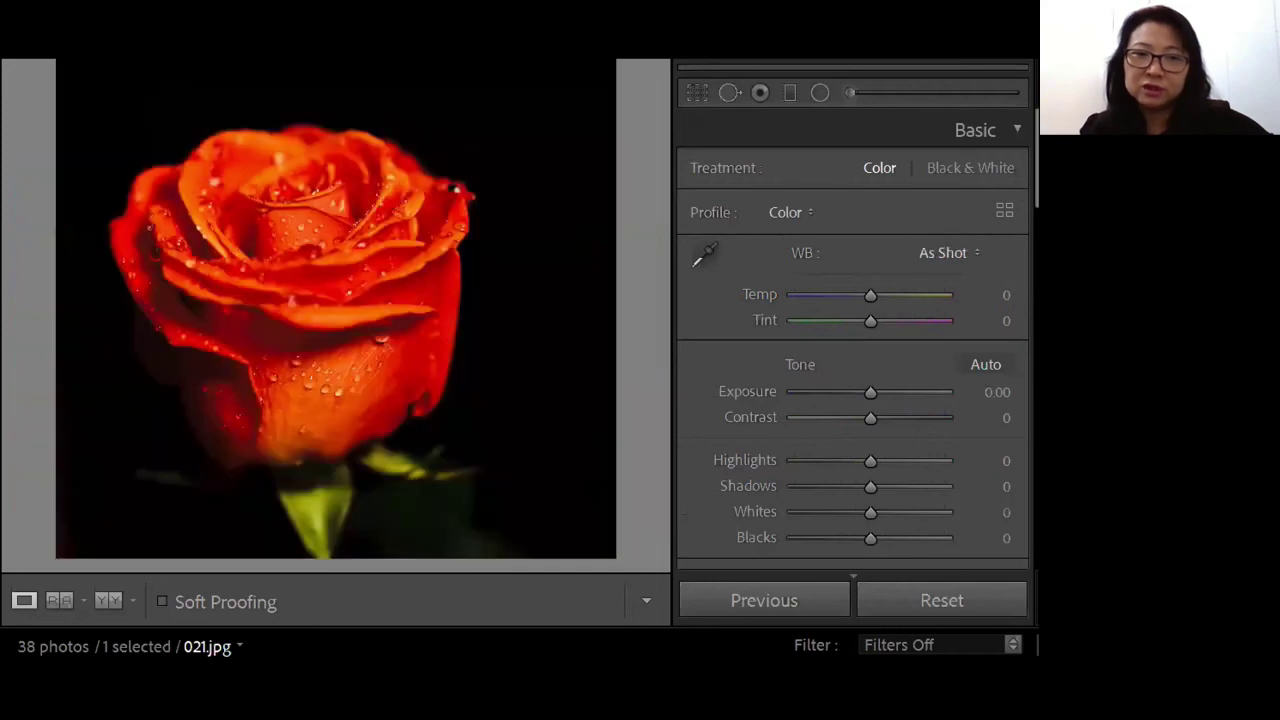
key("ctrl+z")
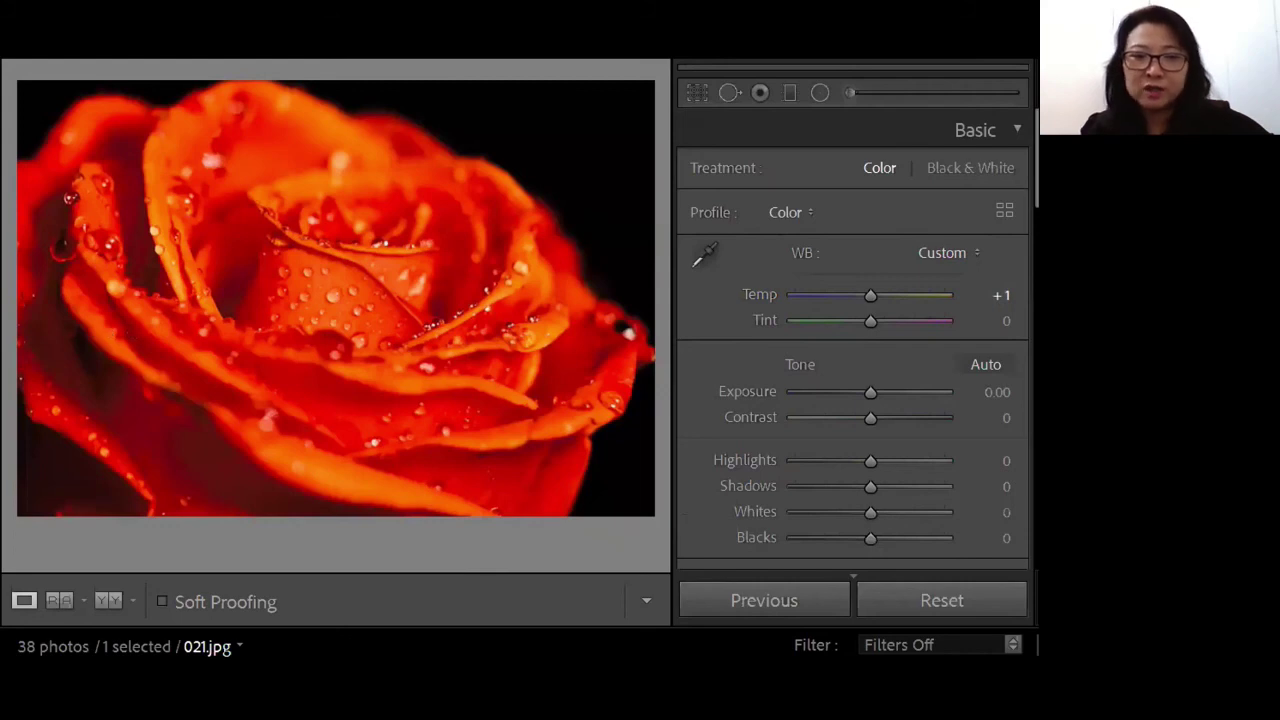
key("ctrl+shift+r")
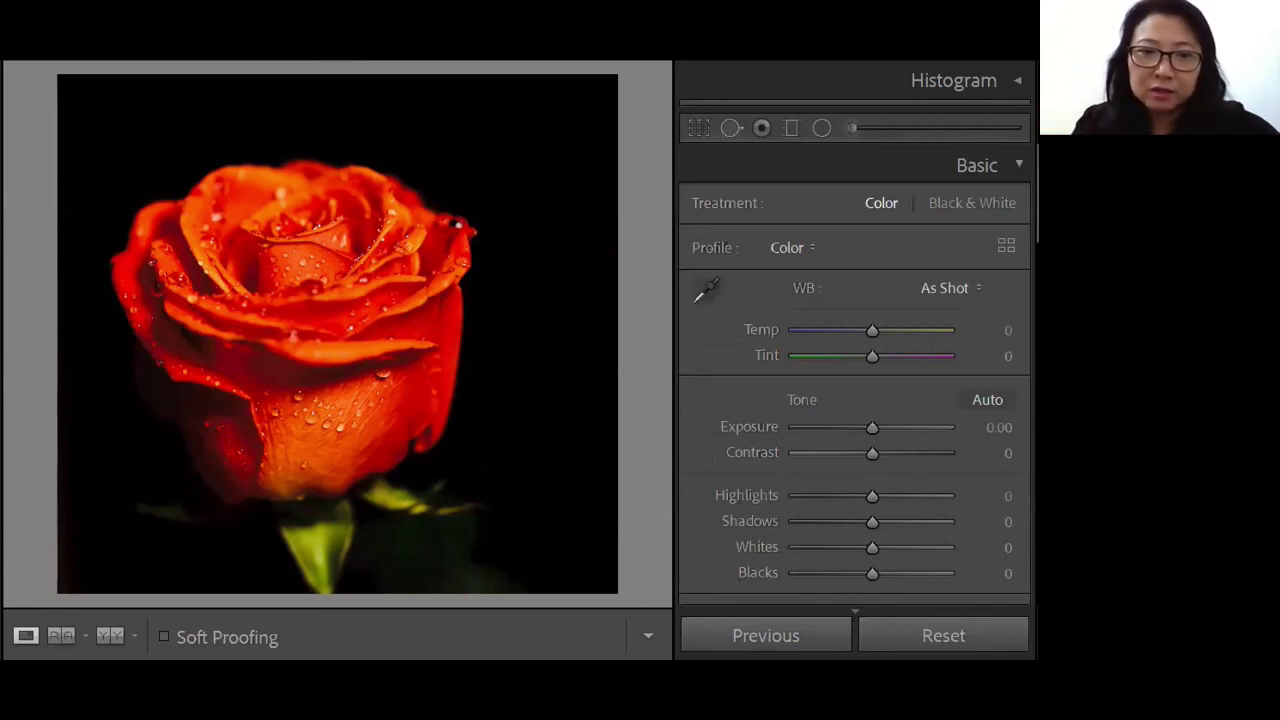
key("Right")
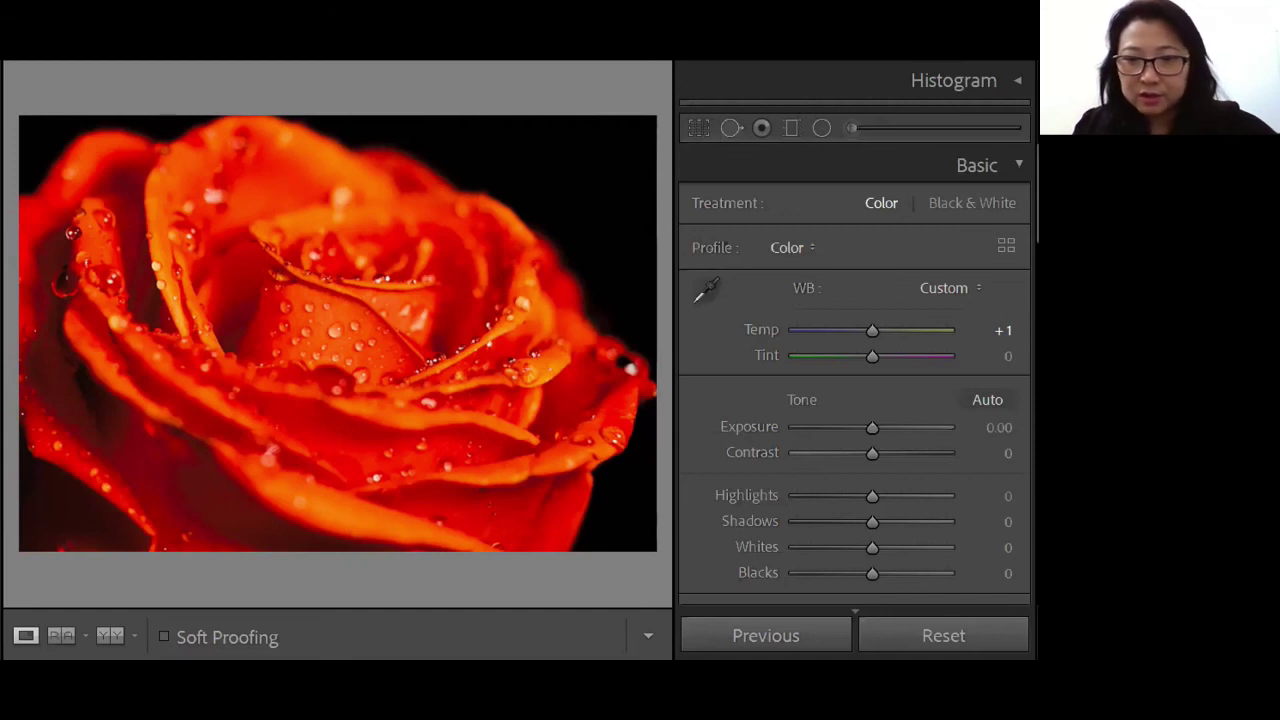
Step: Crop the portrait of the woman in the flower meadow tighter on all four sides and apply the crop
key("ctrl+Right")
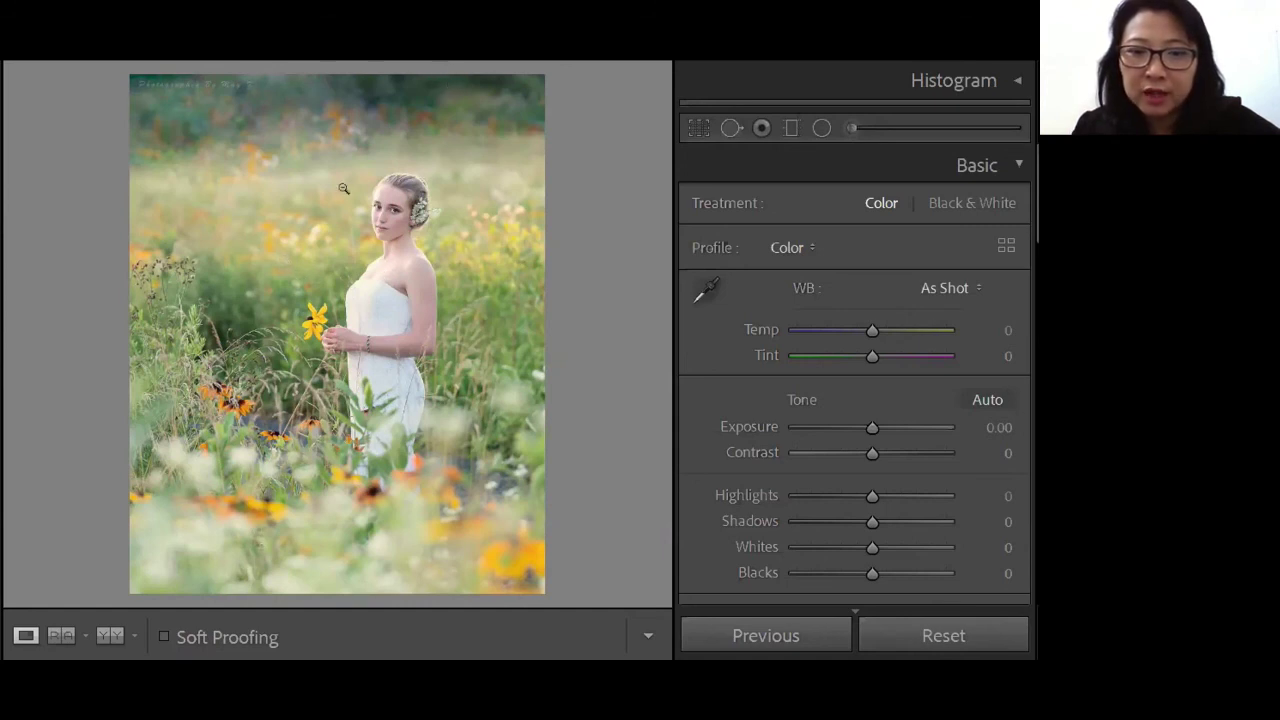
left_click(700, 128)
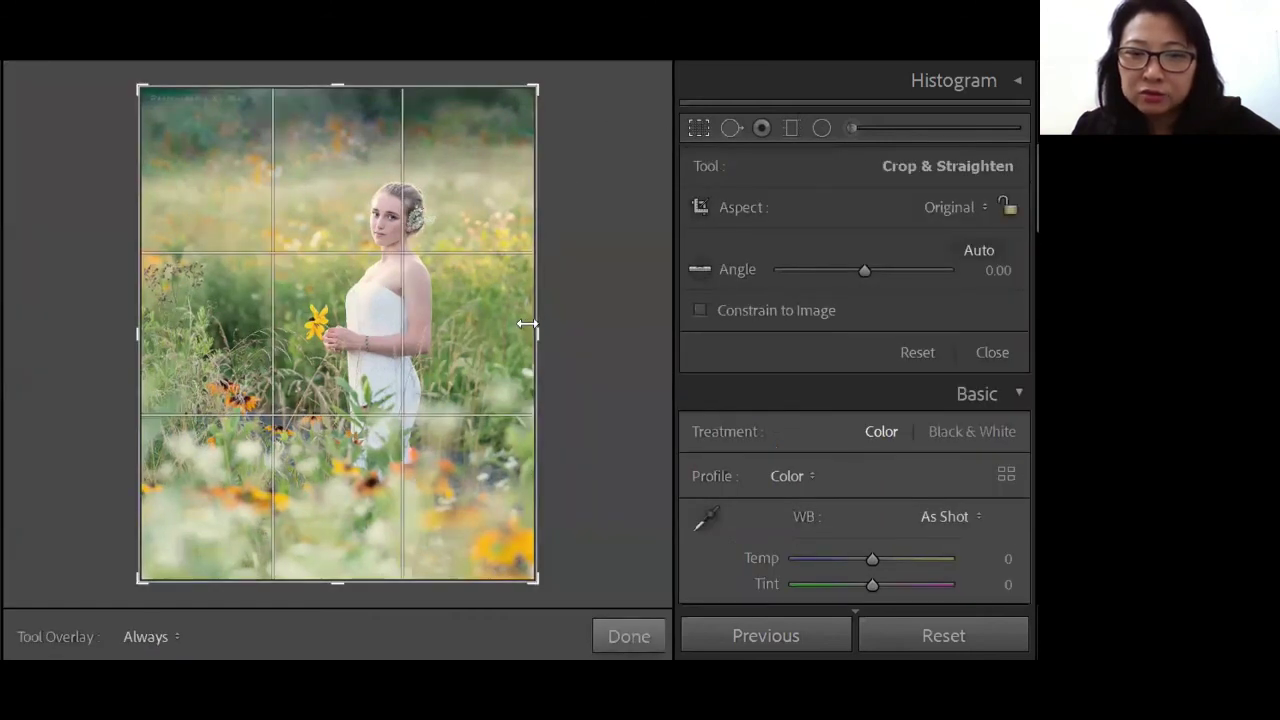
left_click_drag(530, 322, 513, 323)
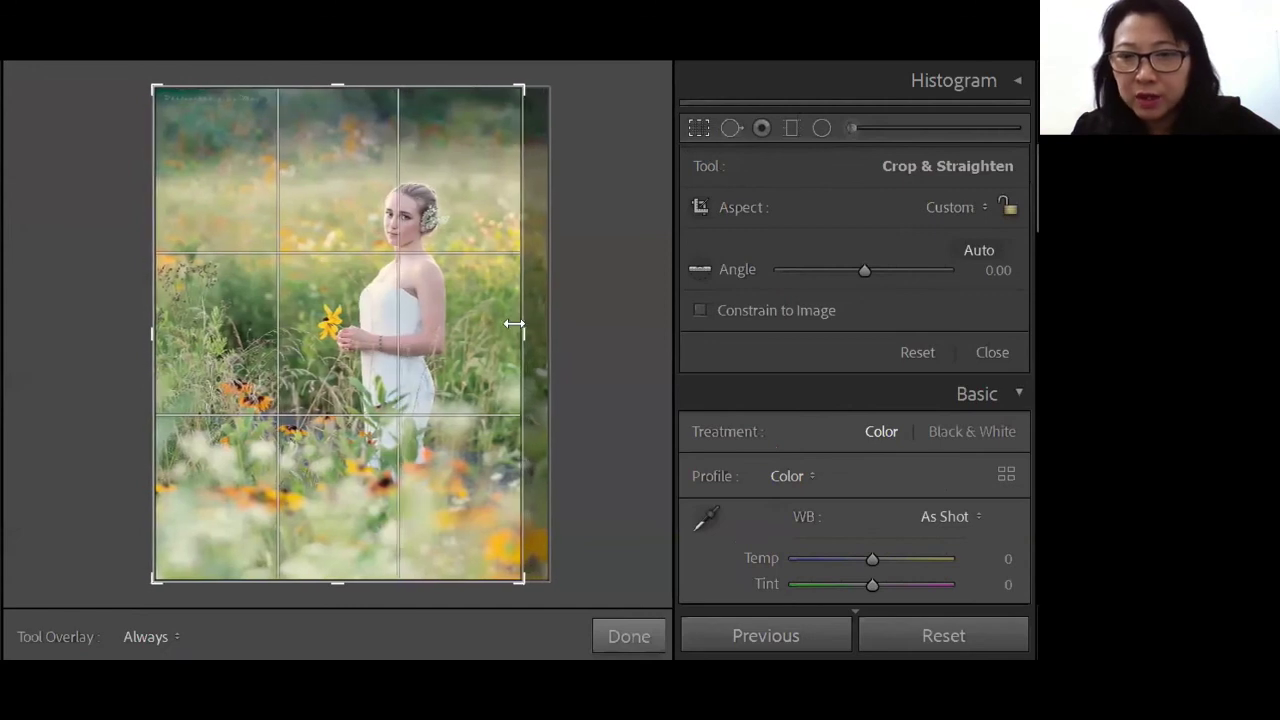
left_click_drag(334, 88, 337, 102)
mouse_move(134, 314)
left_mouse_down()
mouse_move(166, 315)
mouse_move(152, 314)
left_mouse_up()
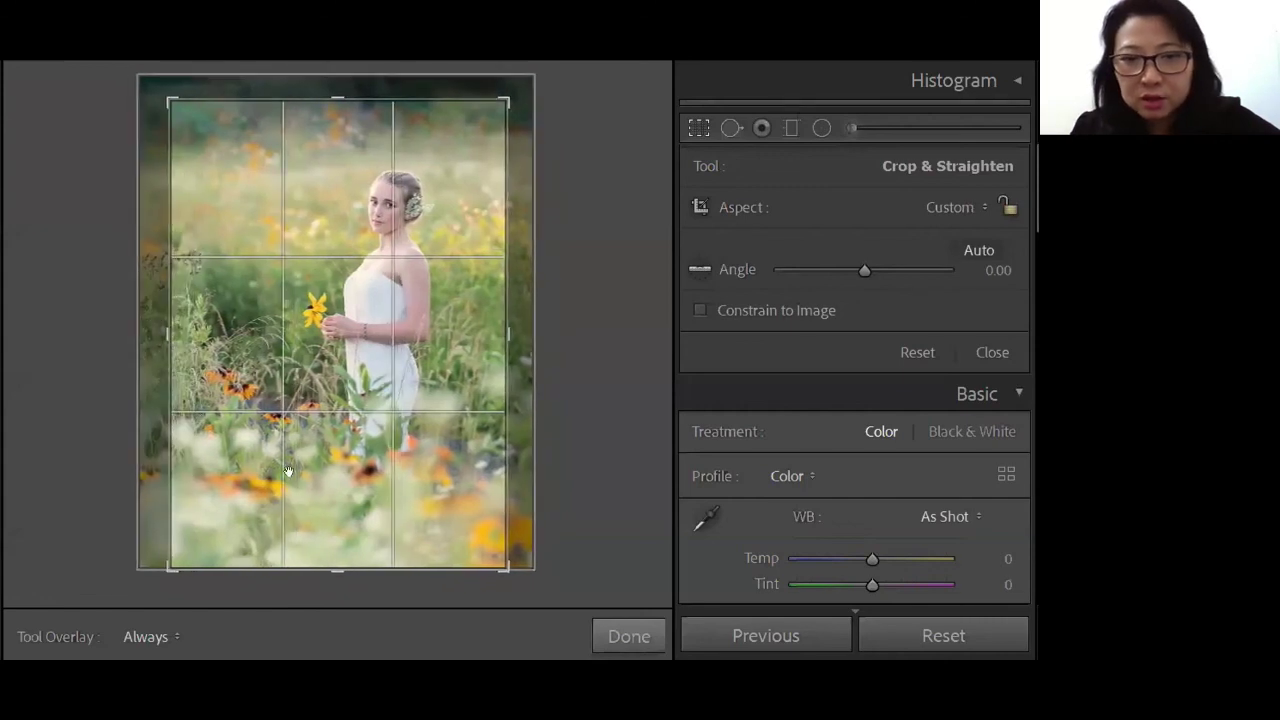
left_click_drag(341, 564, 322, 538)
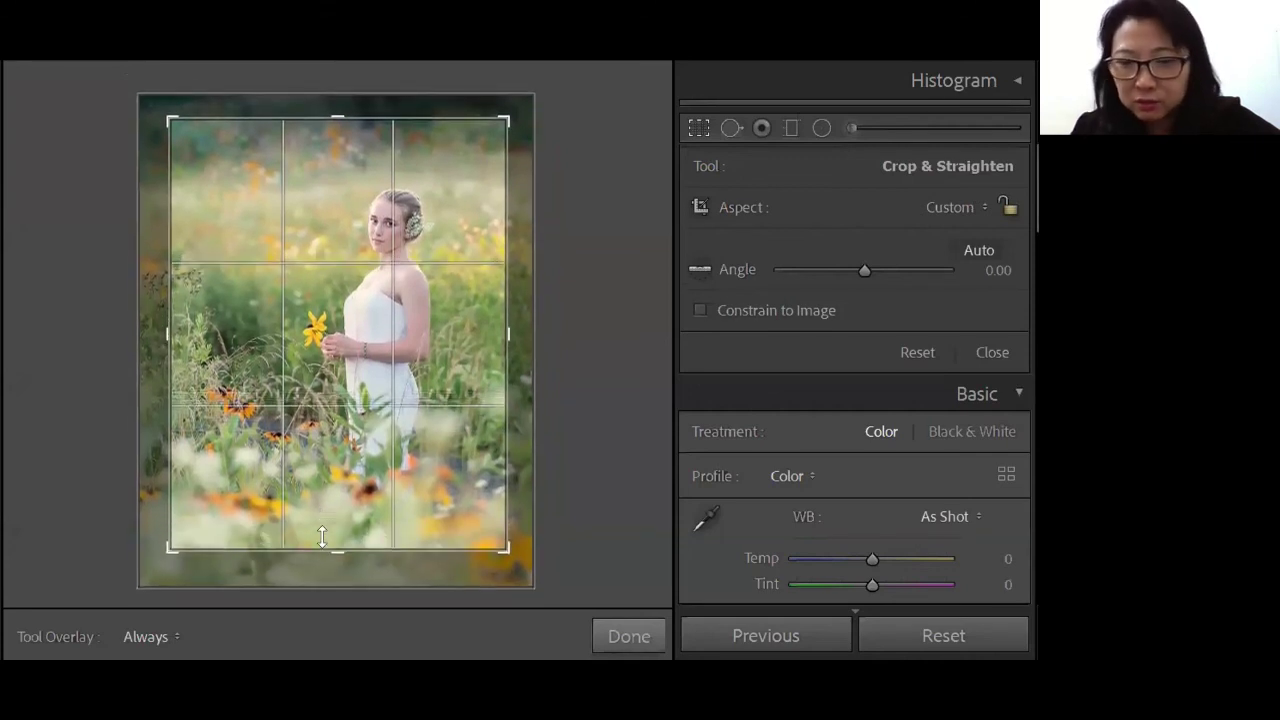
left_click_drag(494, 331, 488, 331)
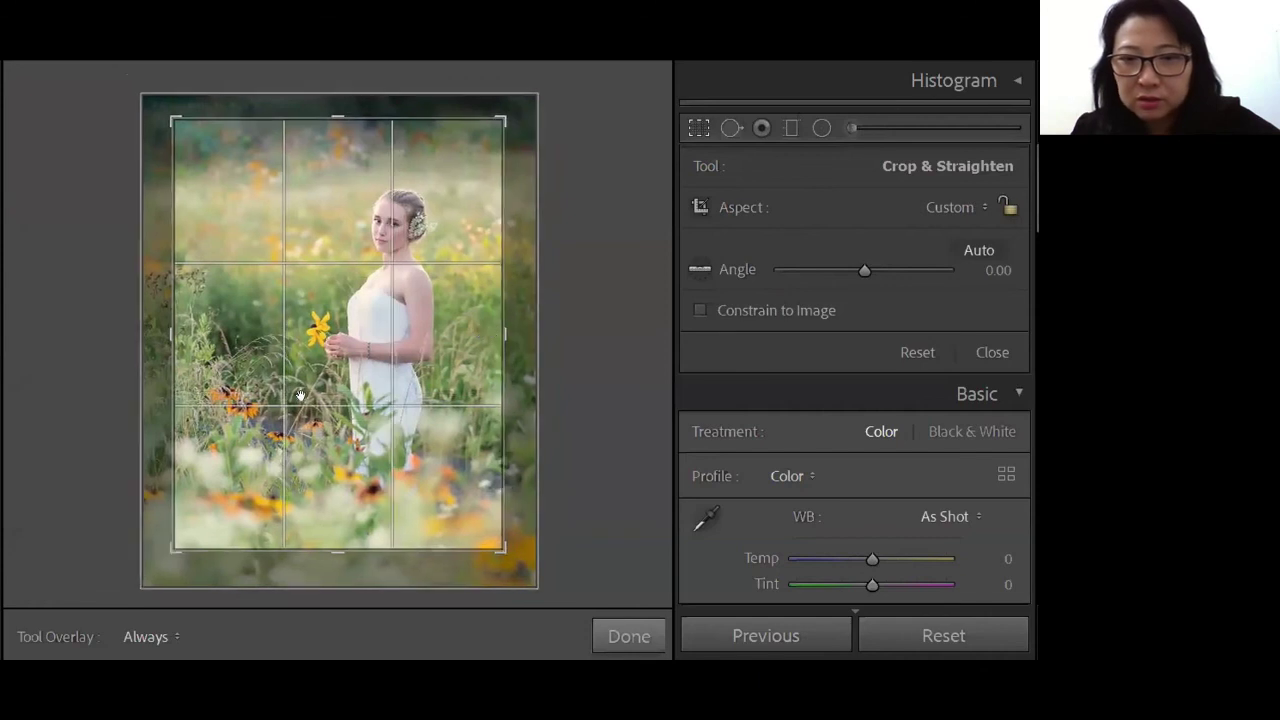
left_click_drag(329, 541, 329, 547)
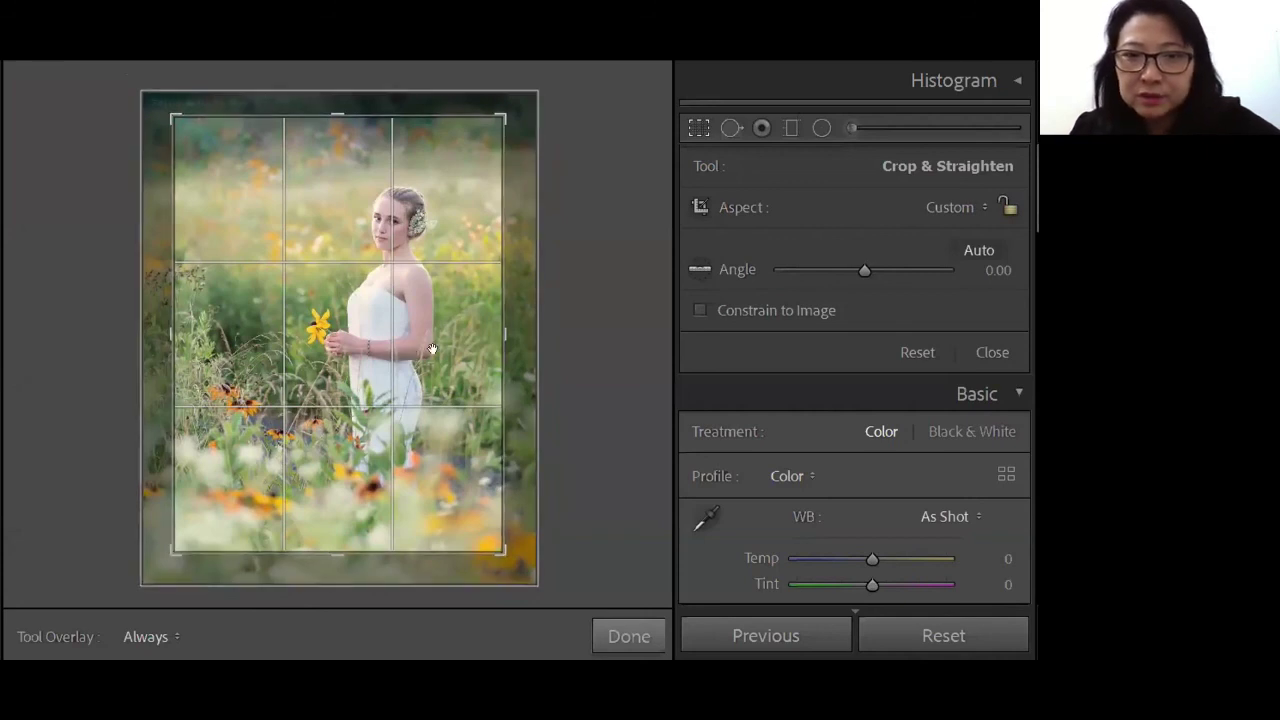
key("Return")
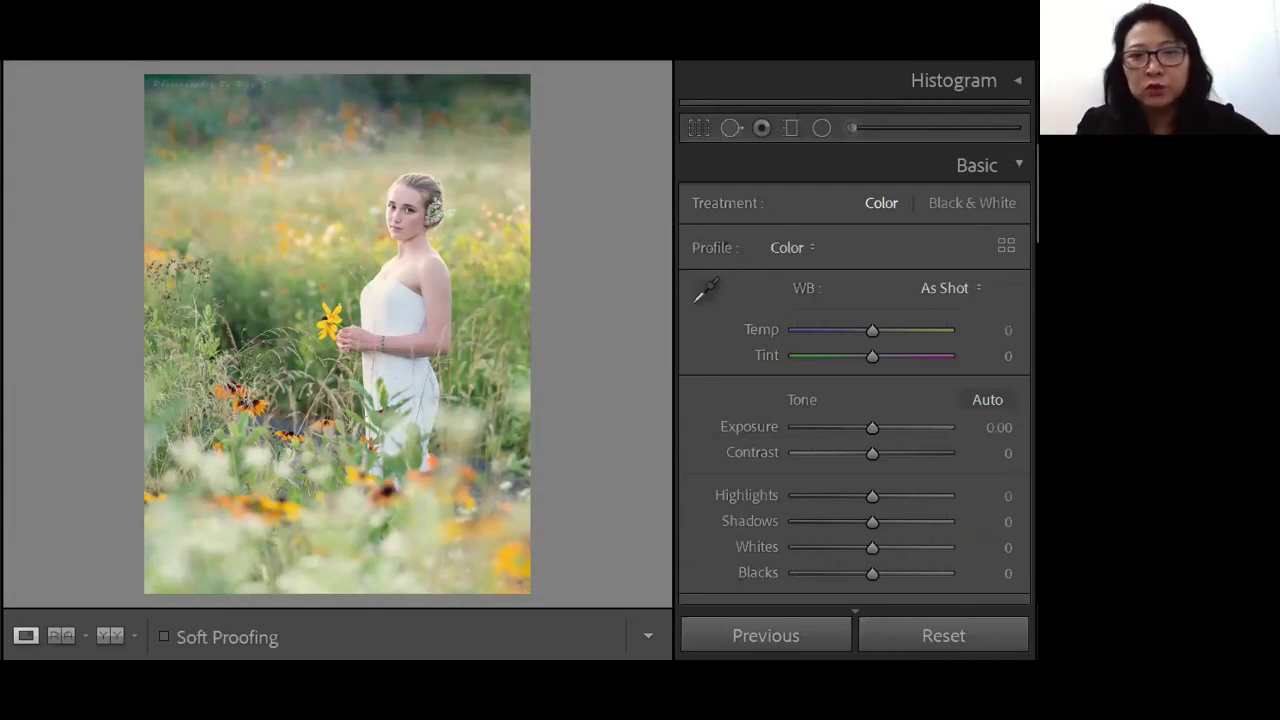
key("Right")
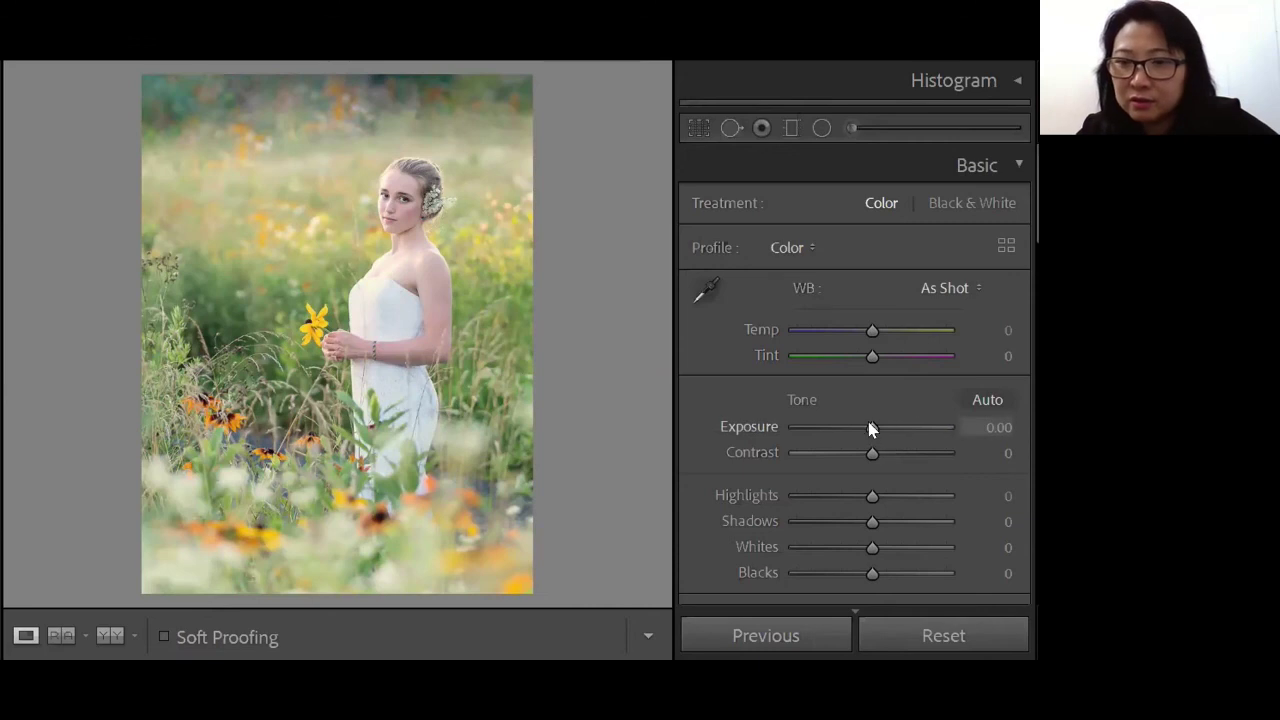
Step: Adjust the meadow portrait's tone to Exposure +0.20, Highlights −60, Shadows +25, Whites +19 and Blacks +14
left_click_drag(866, 424, 870, 429)
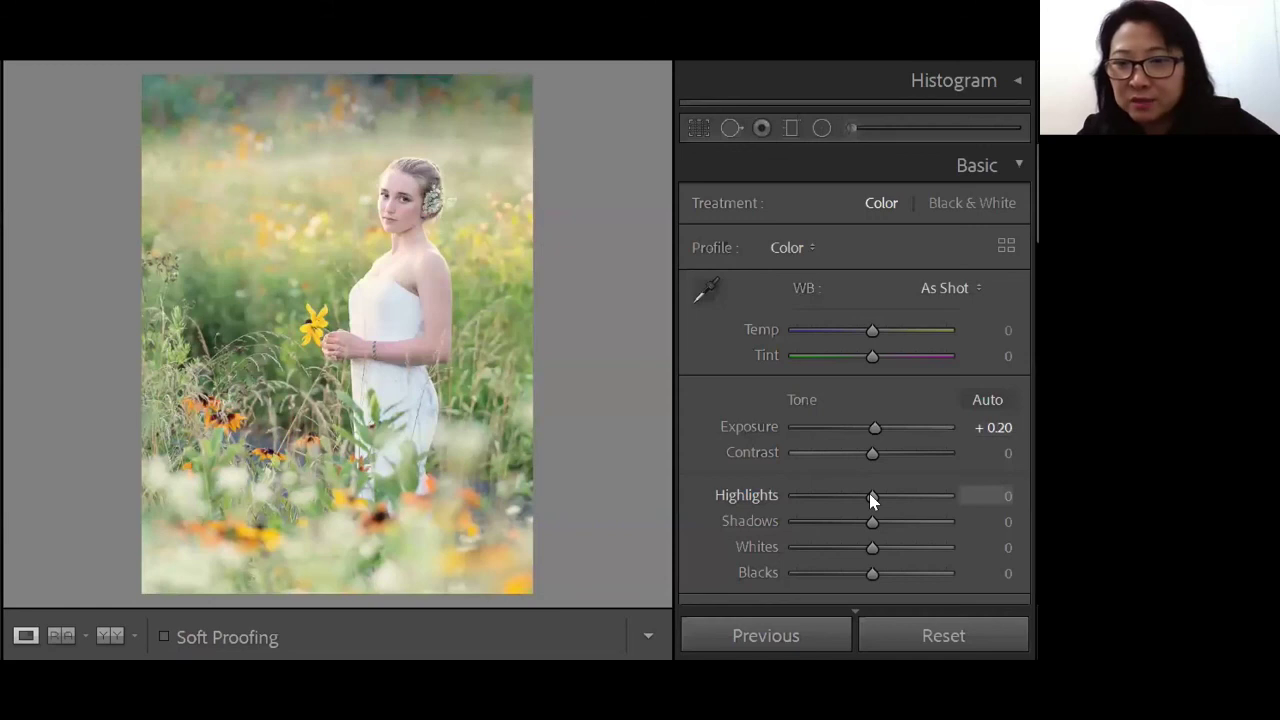
left_click_drag(869, 495, 854, 497)
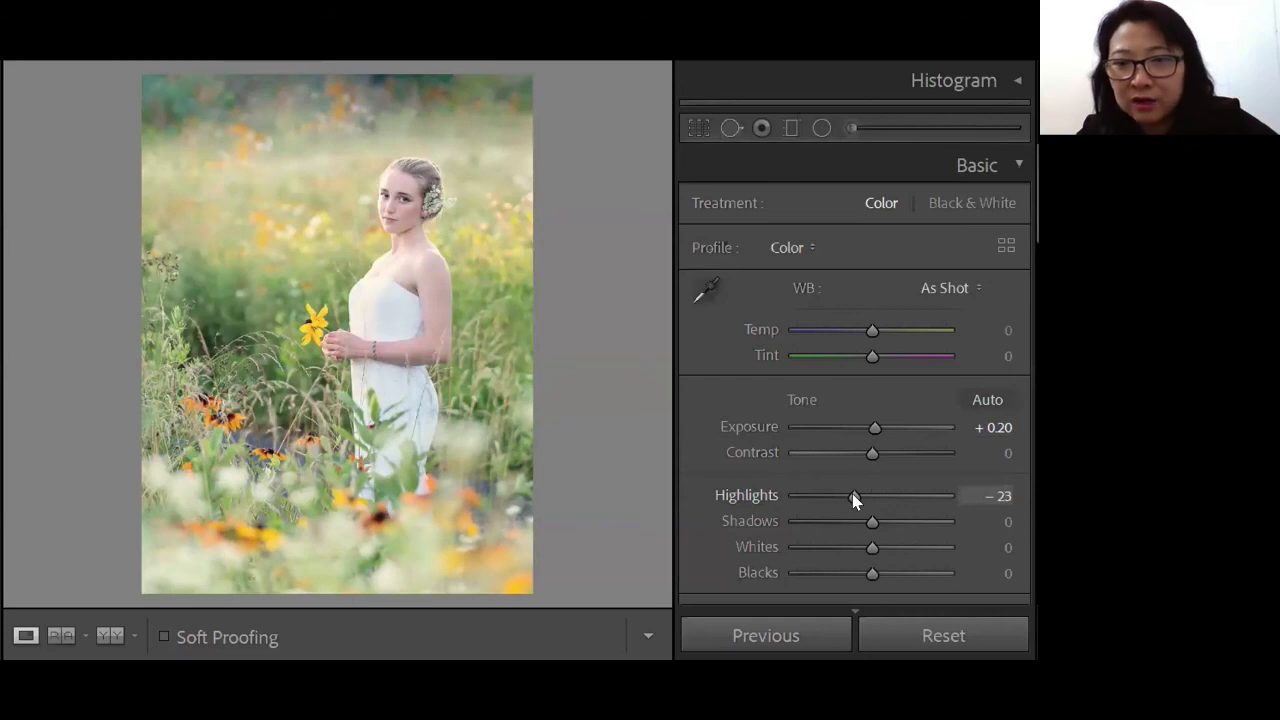
left_click_drag(854, 495, 847, 498)
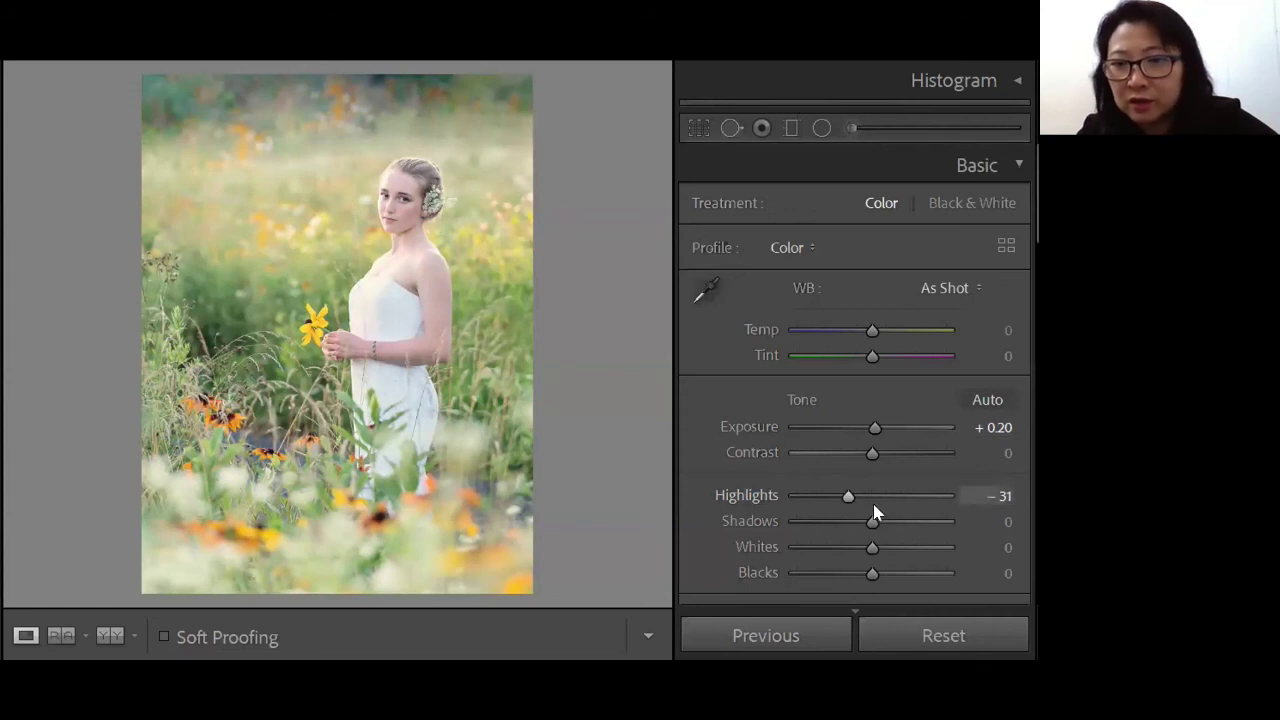
left_click_drag(872, 519, 880, 548)
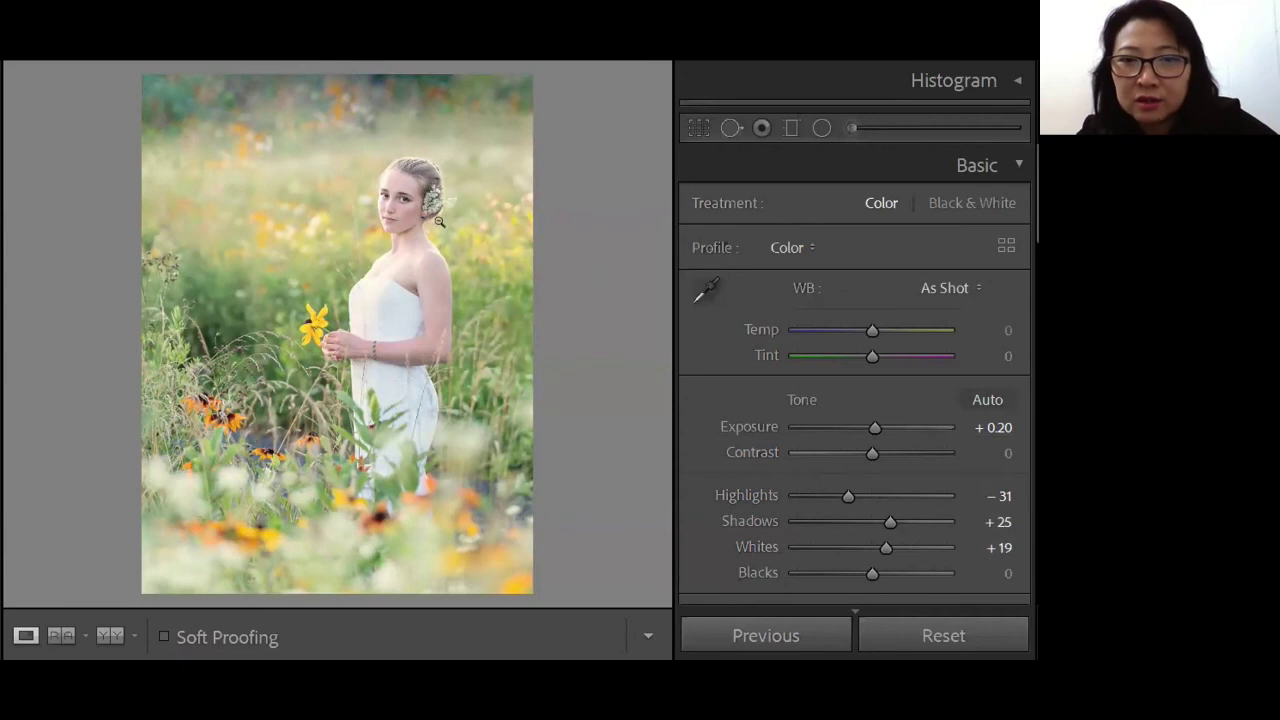
key("backslash")
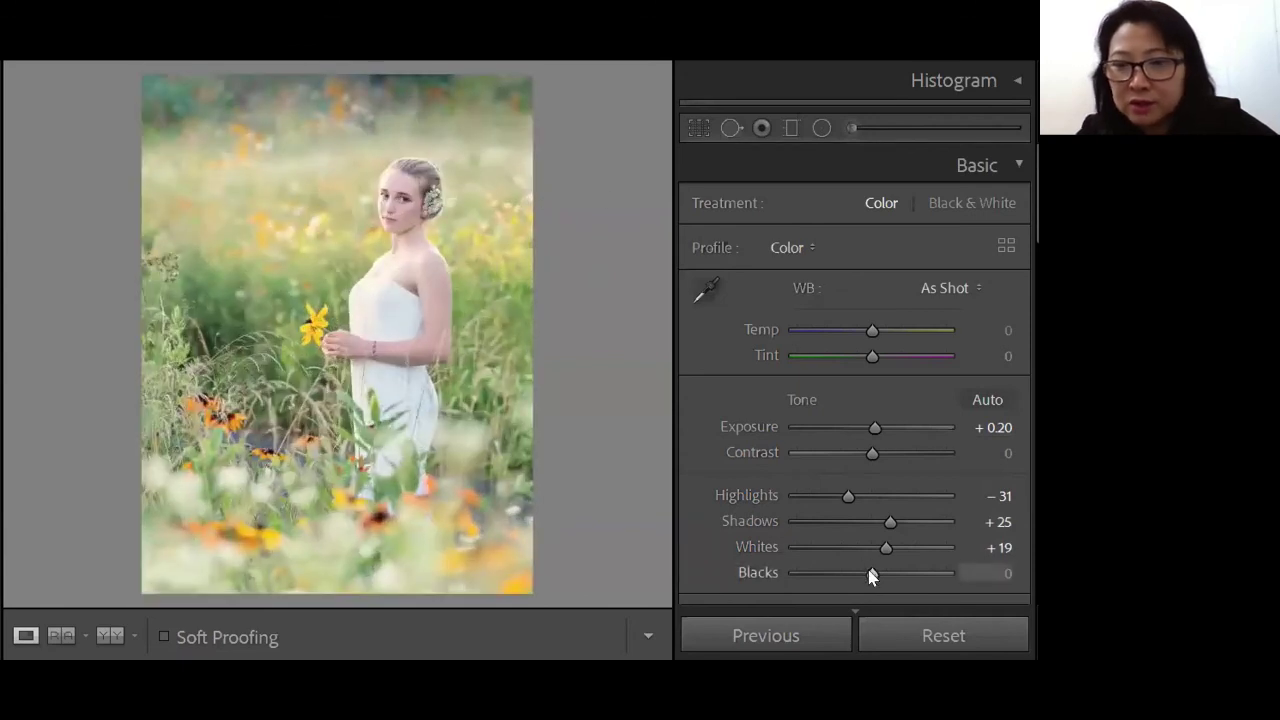
left_click_drag(871, 575, 883, 577)
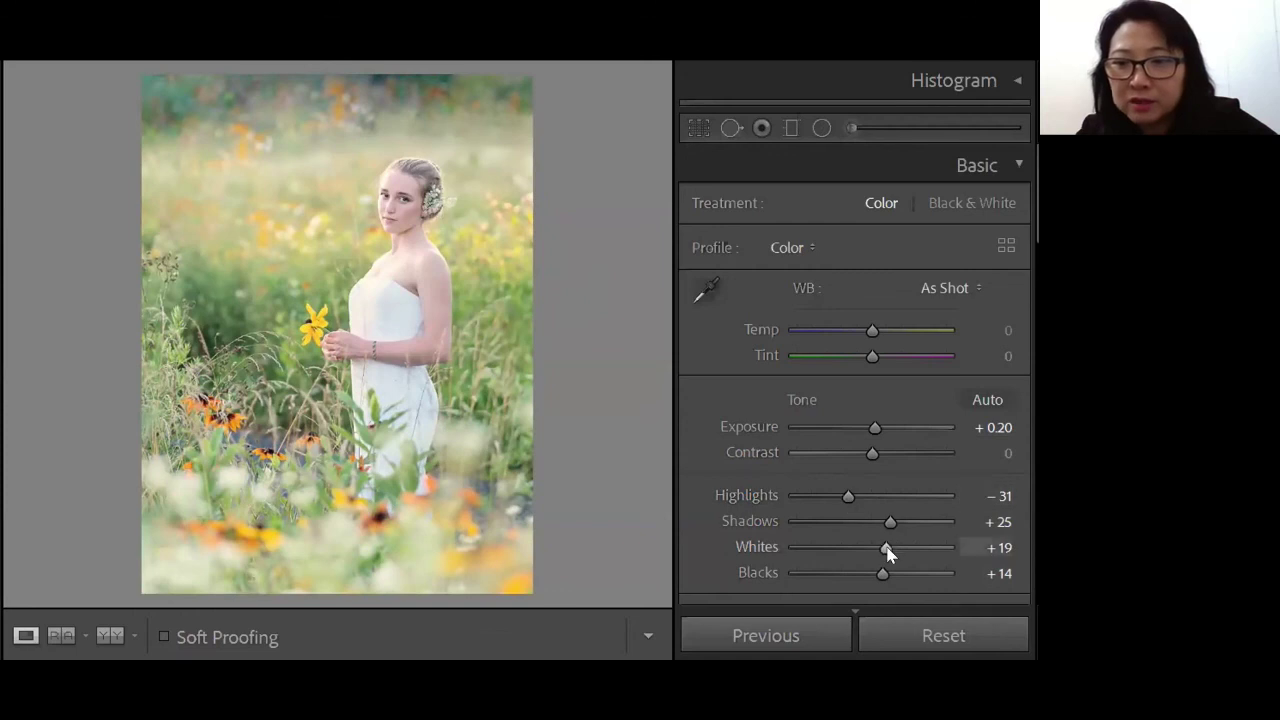
left_click_drag(847, 495, 825, 512)
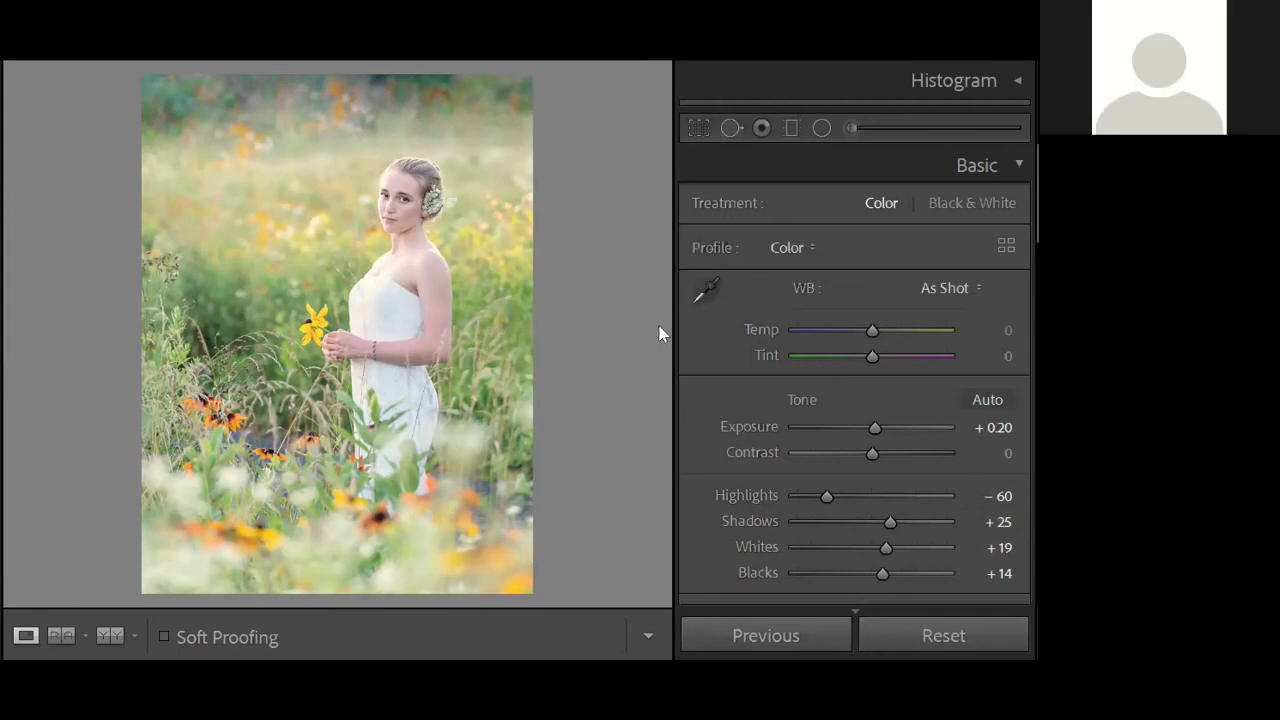
Step: Set the meadow portrait's Vibrance to +4 and compare the result with the alternate version of the photo
scroll(853, 470, "down", 5)
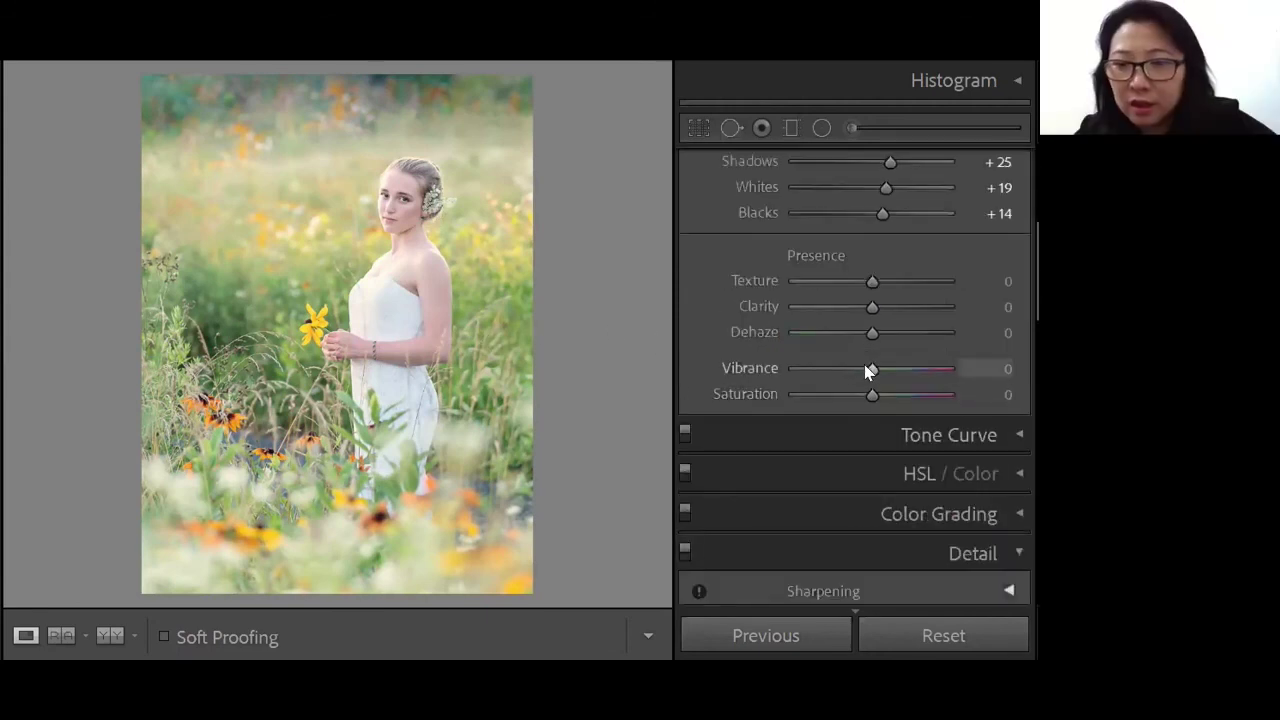
left_click_drag(870, 369, 815, 376)
left_click_drag(834, 380, 869, 369)
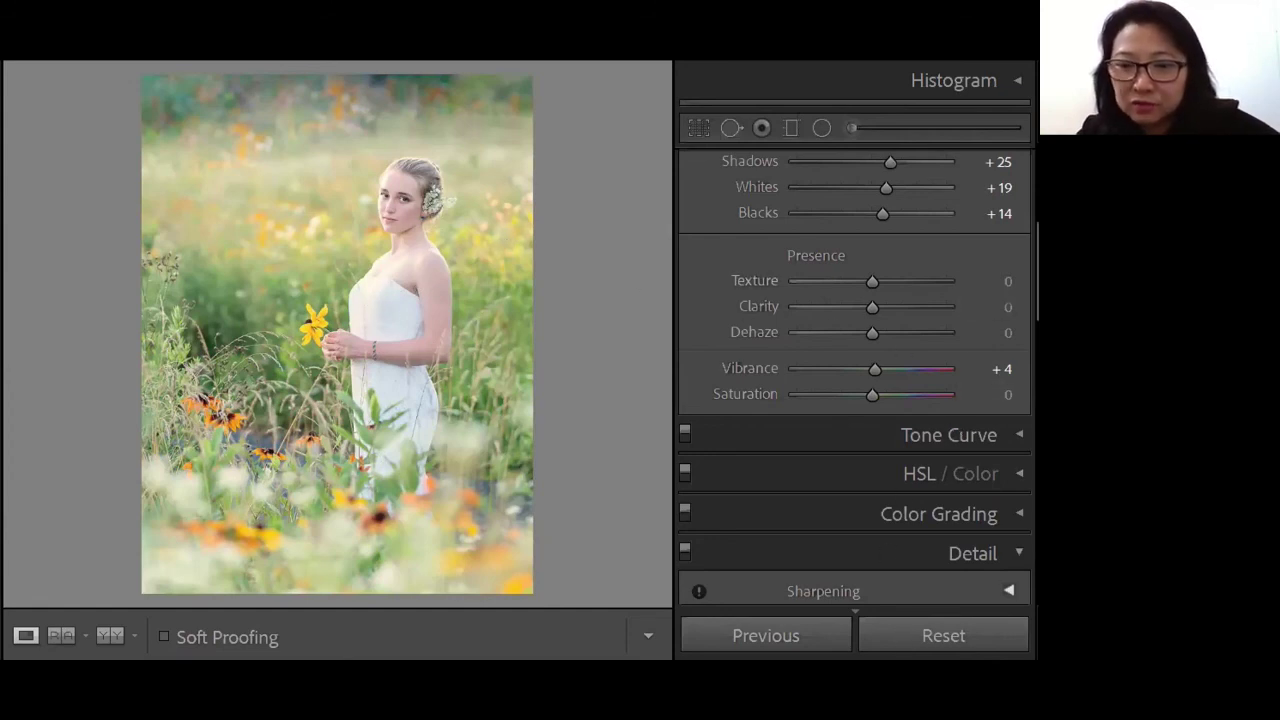
left_click(943, 635)
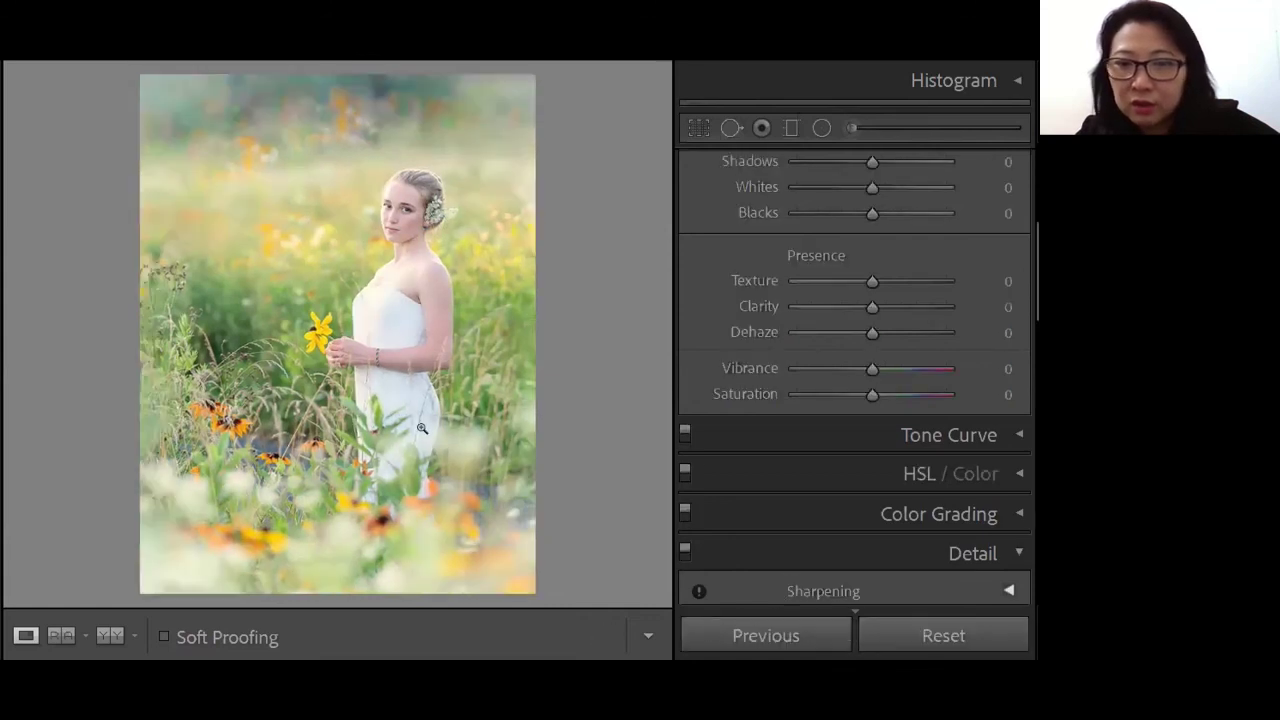
key("ctrl+z")
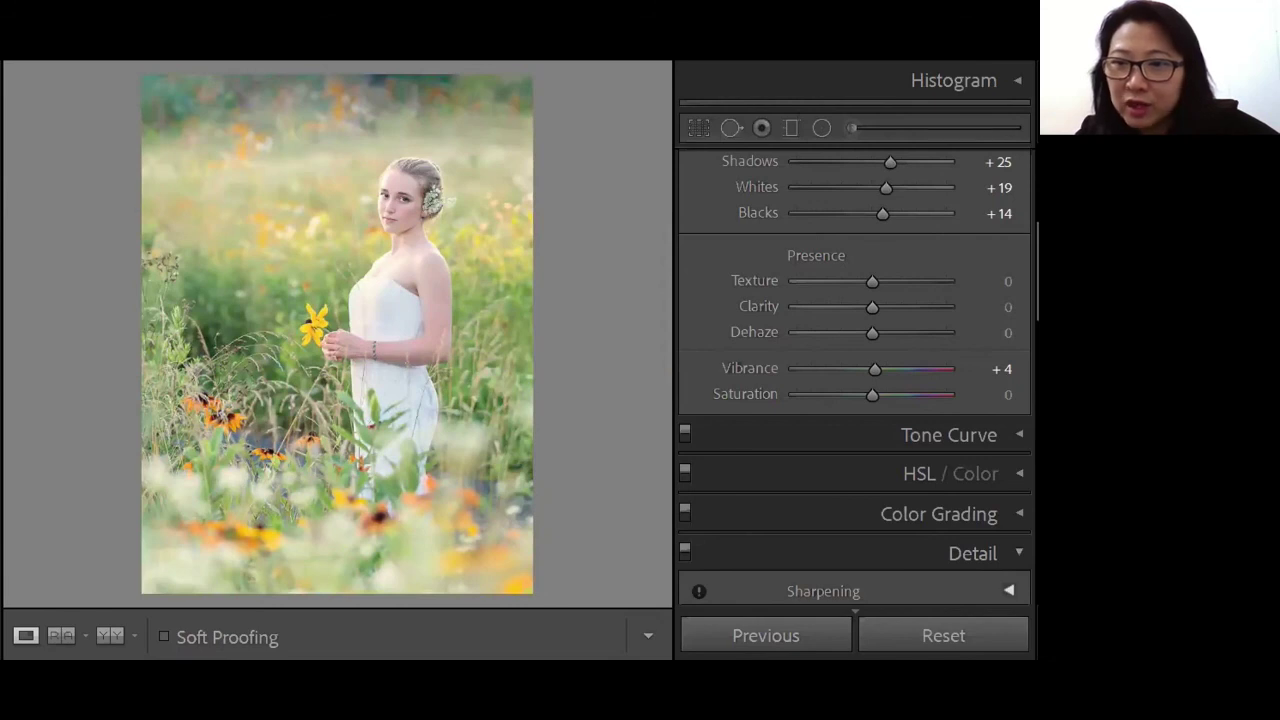
Step: Add a light post-crop vignette to the meadow portrait with an Amount of +36
scroll(868, 373, "down", 15)
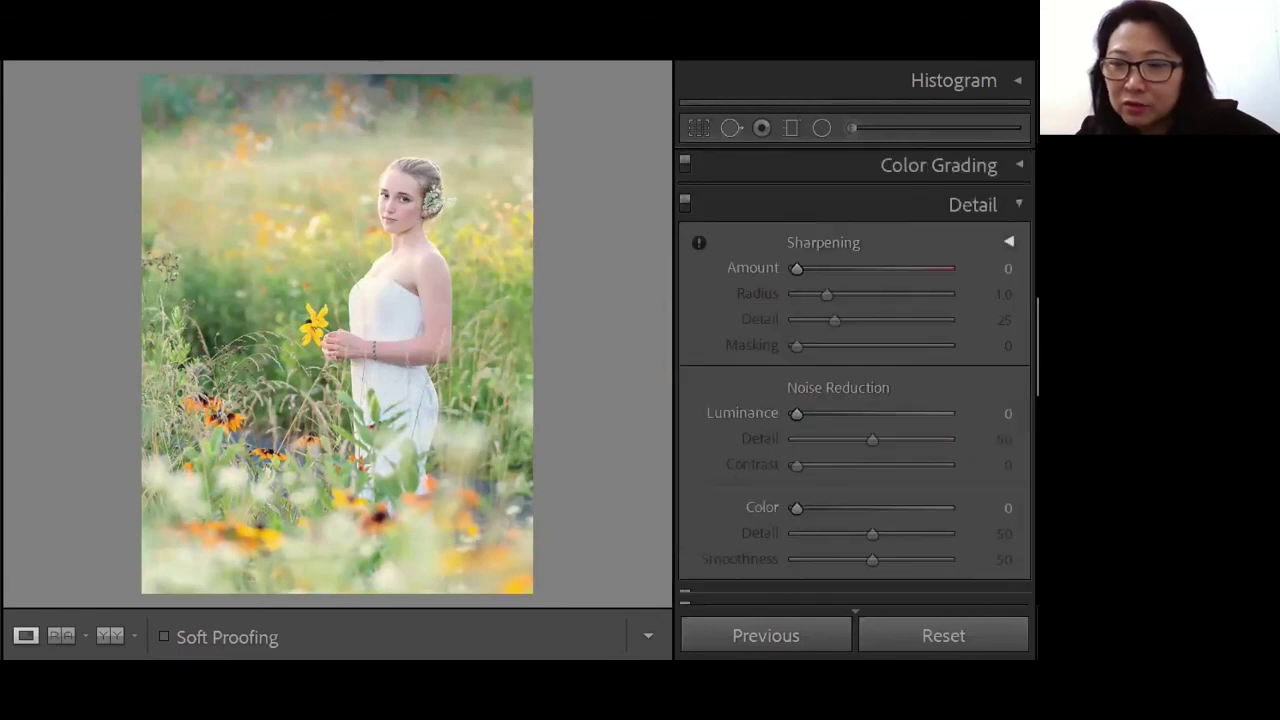
left_click_drag(871, 316, 956, 316)
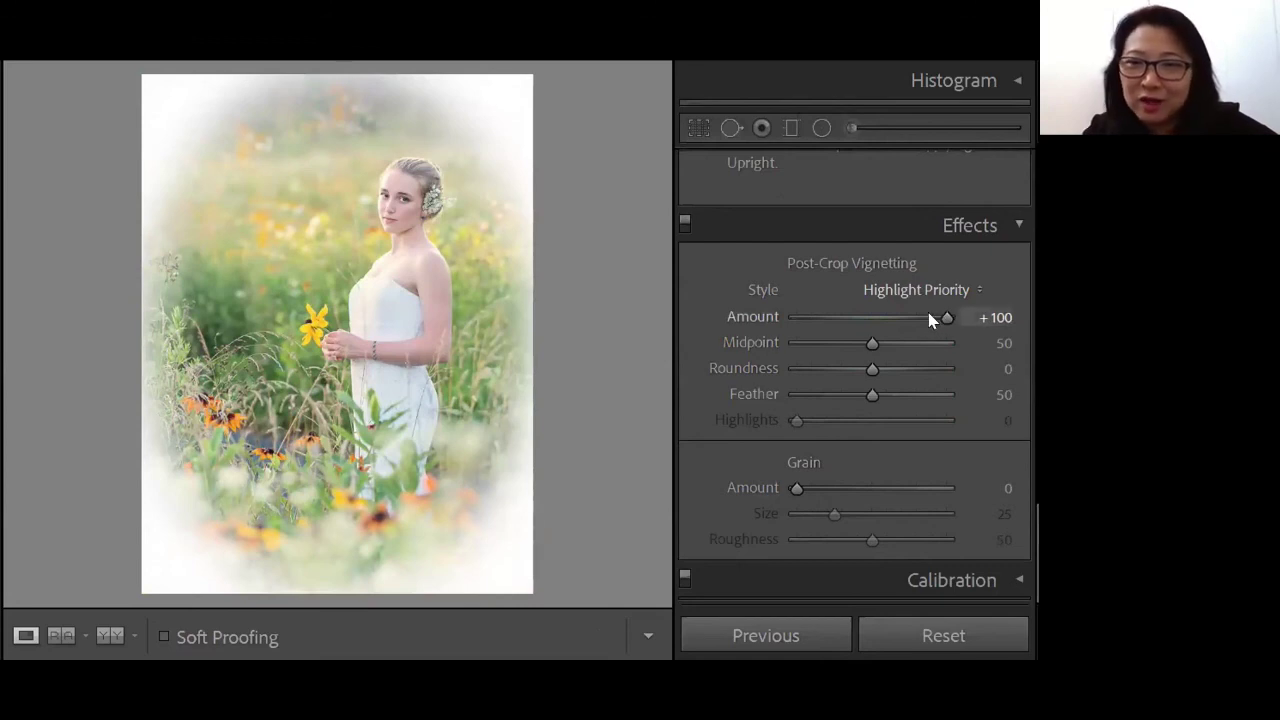
left_click_drag(928, 314, 897, 320)
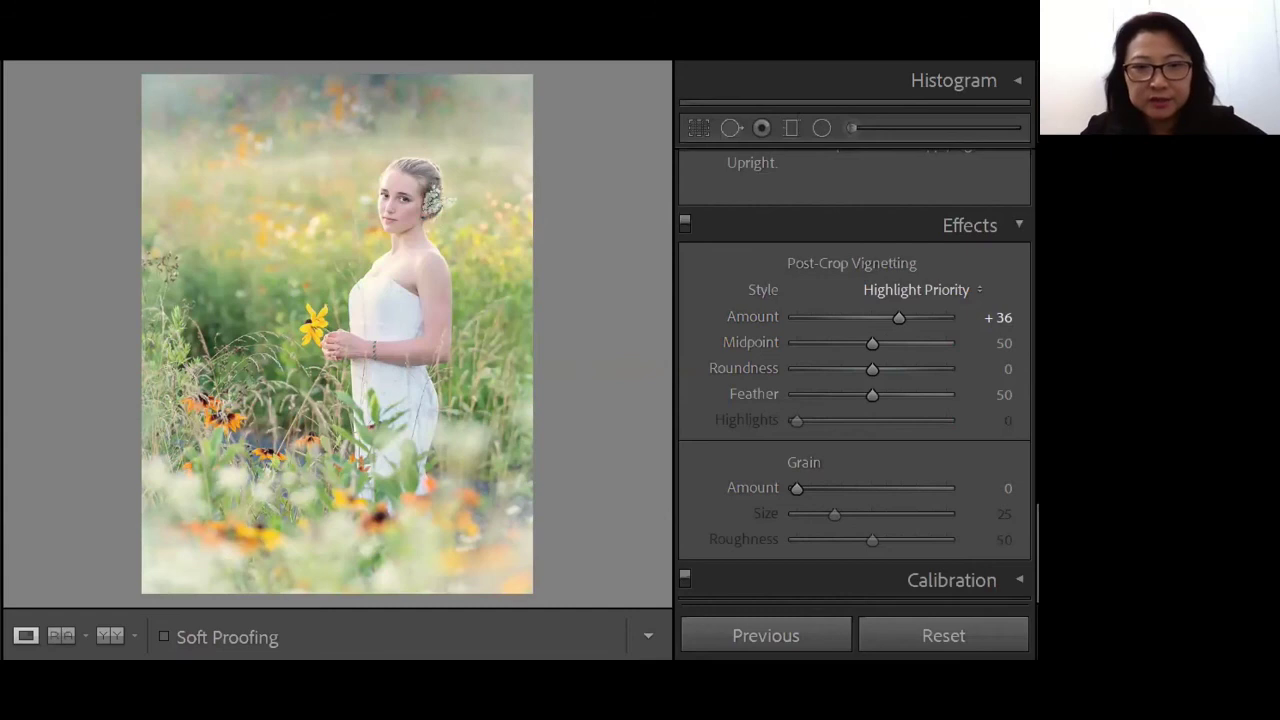
Step: Compare the alternate version of the meadow portrait with the uncropped original, finishing on the alternate version
left_click(788, 648)
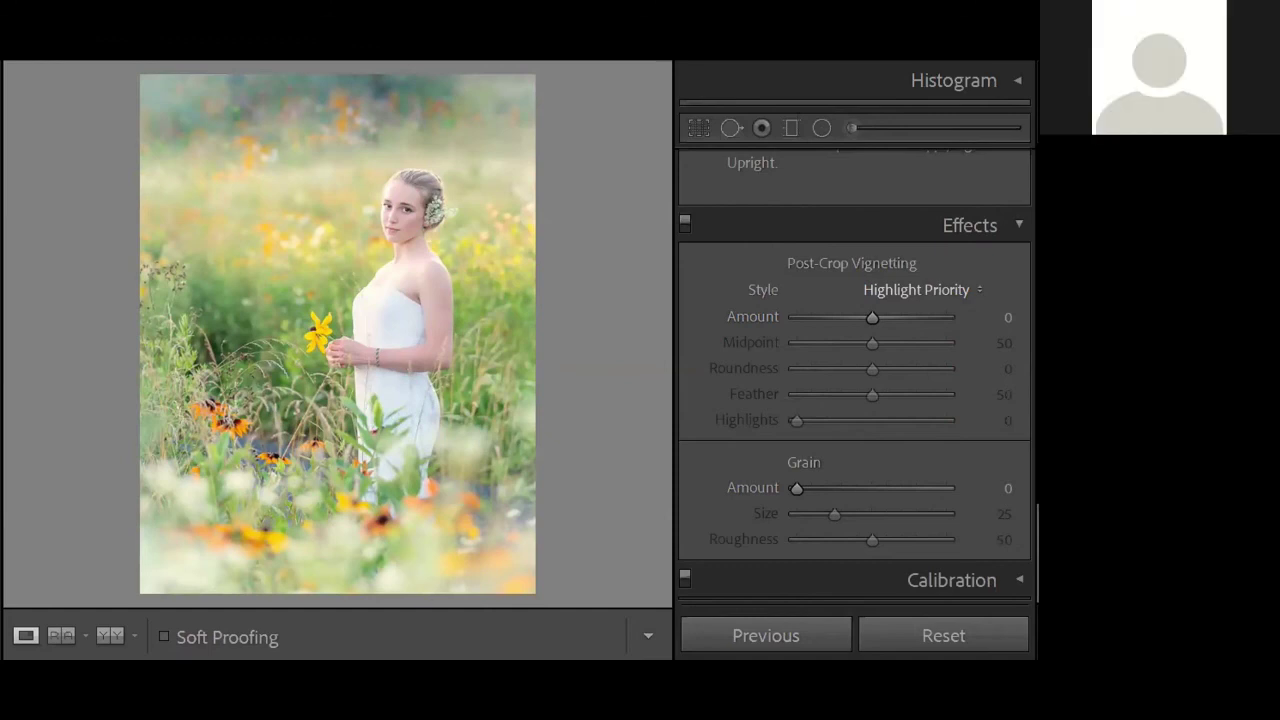
key("backslash")
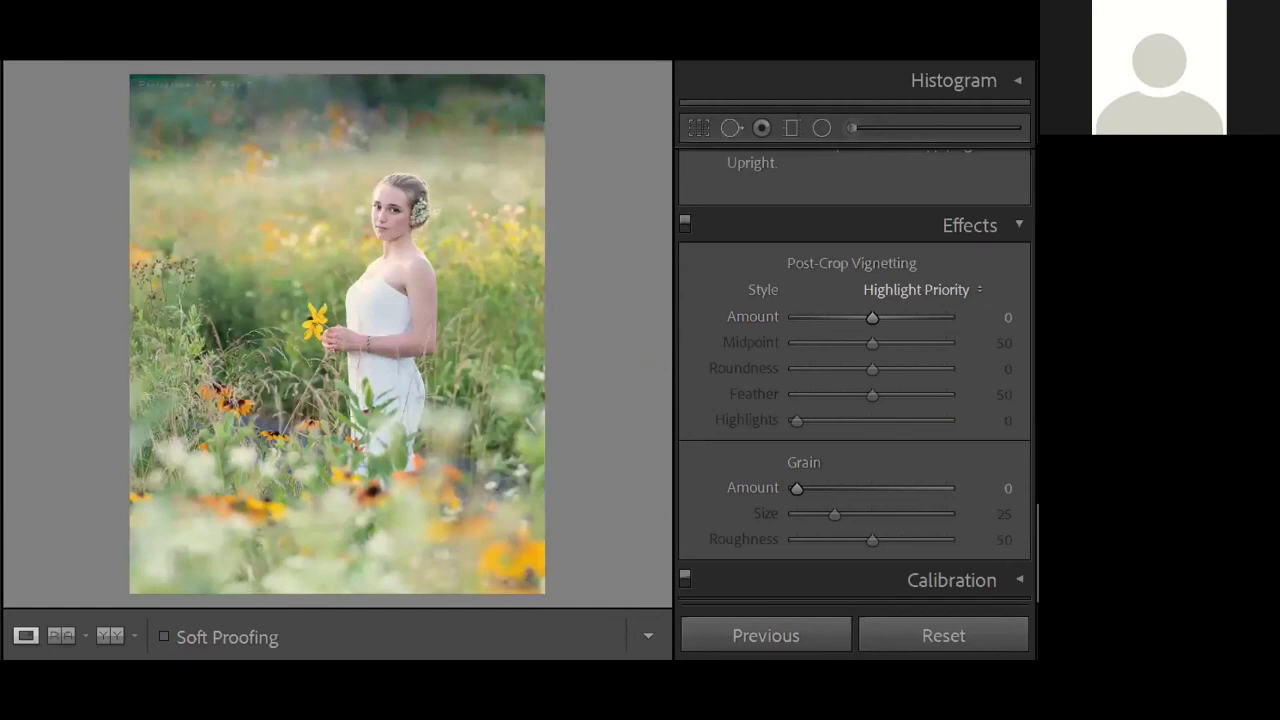
key("backslash")
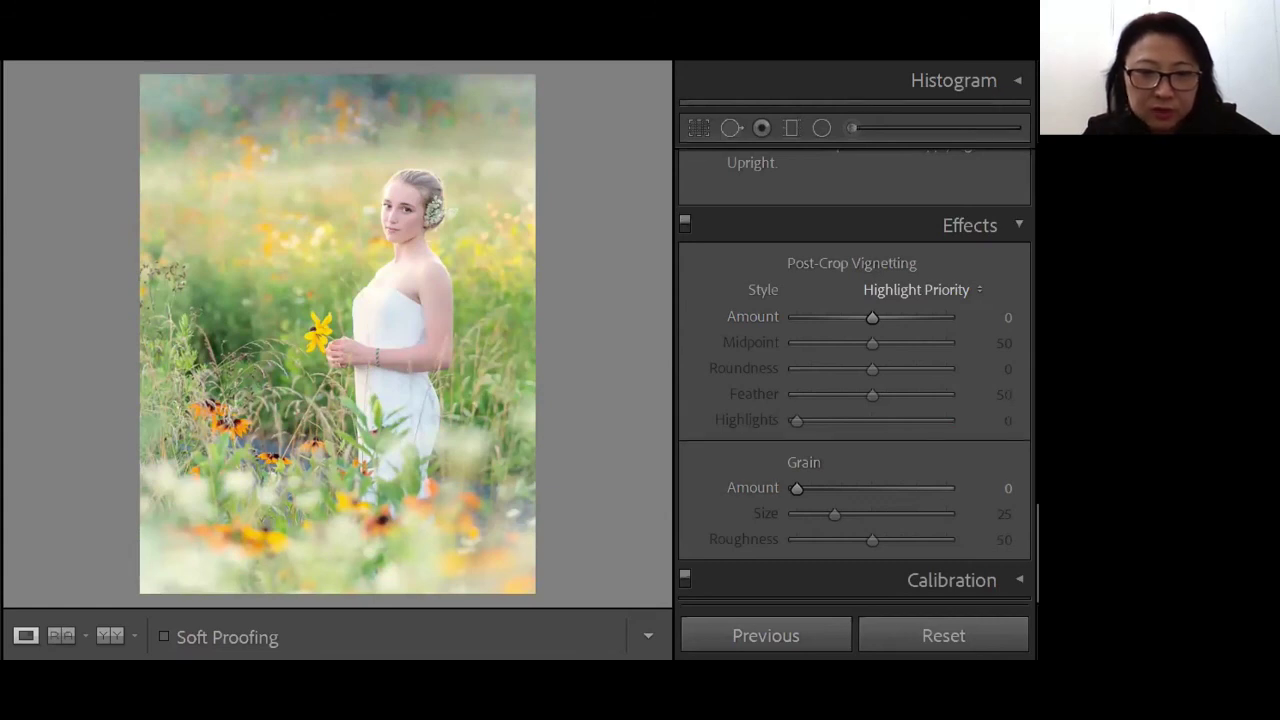
Step: Review the next competition photos, the deer in the misty forest and the woman in the white dress
key("Right")
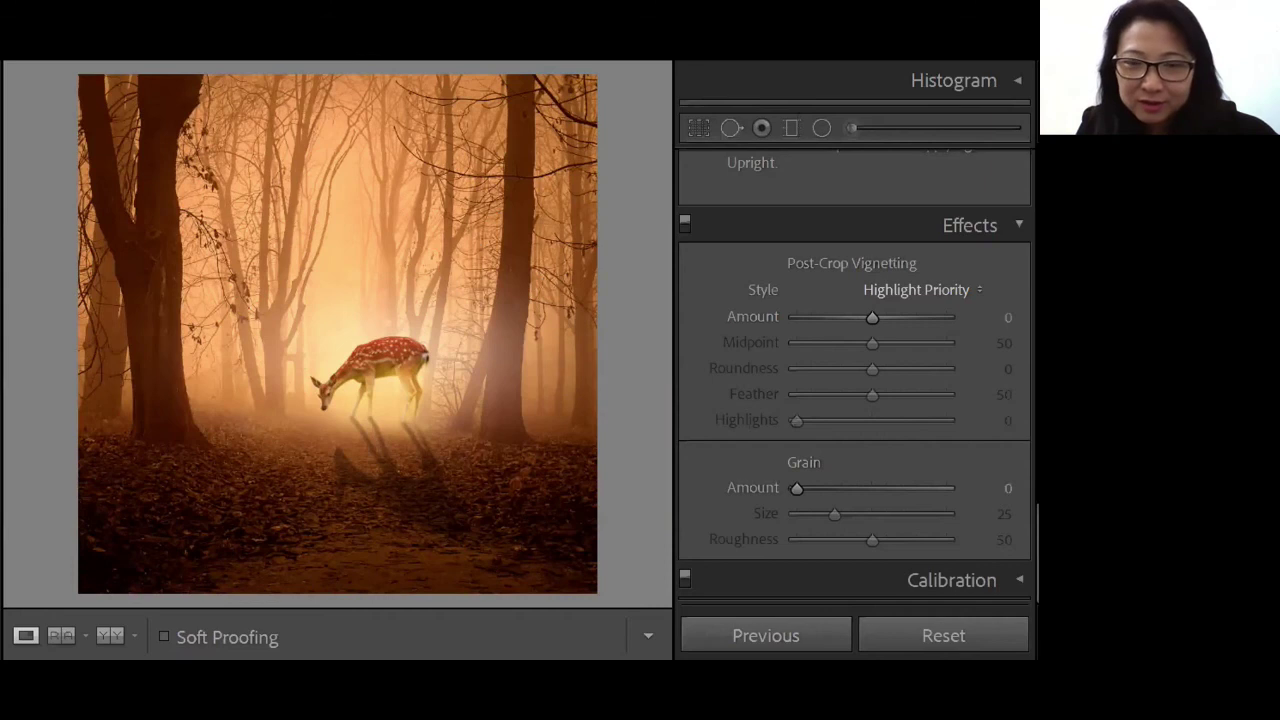
key("Right")
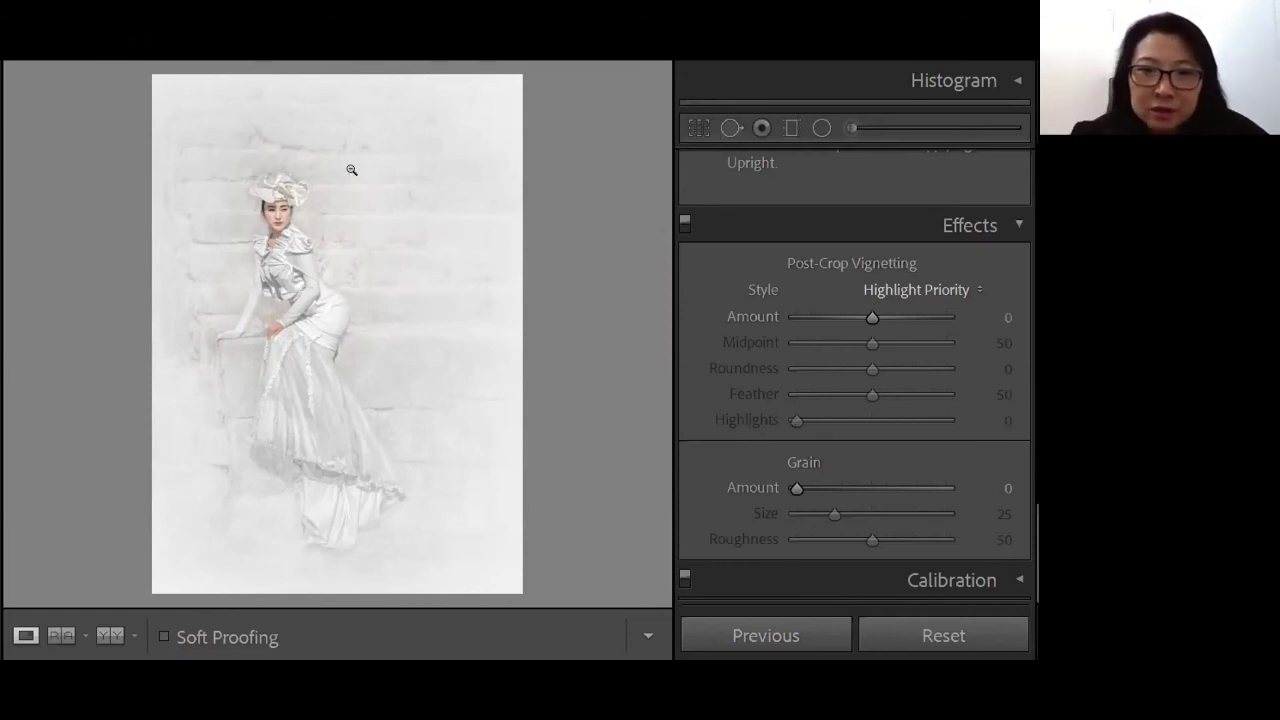
key("Right")
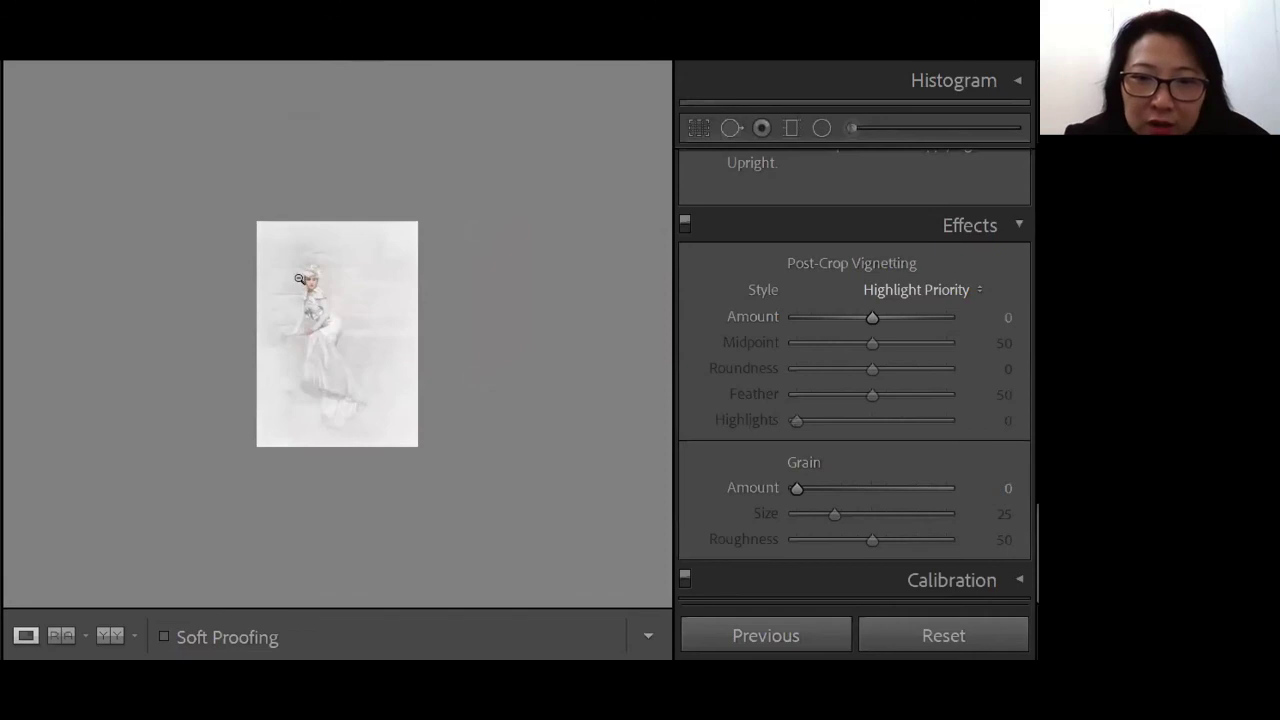